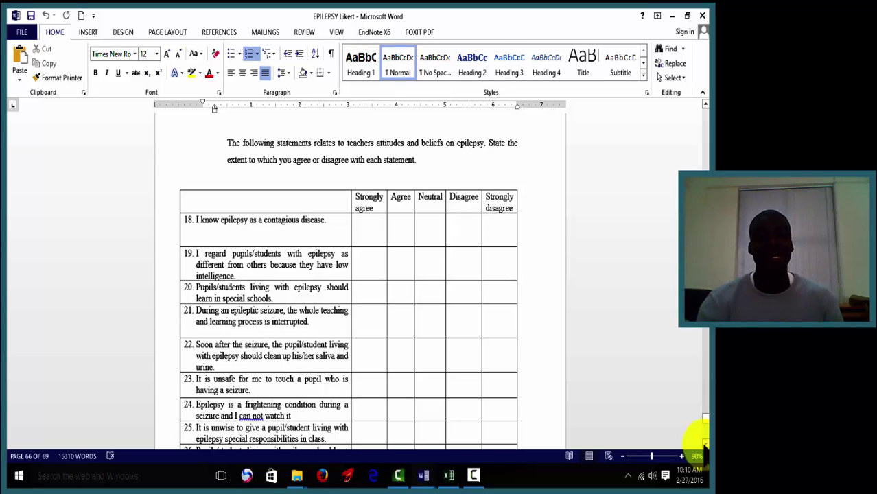
Step: Review attitude statements 18 to 27 in the epilepsy questionnaire, and switch to the Likert workbook in Excel
{"action": "left_click", "coordinate": [705, 447]}
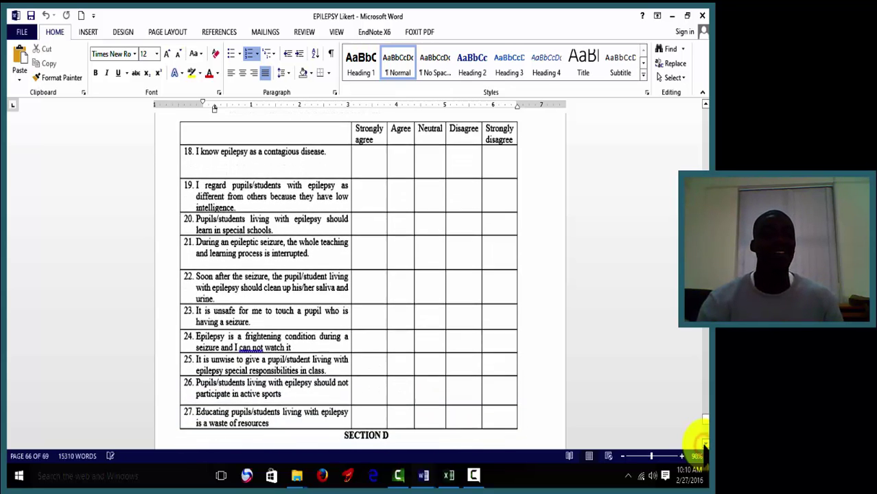
{"action": "left_click", "coordinate": [705, 448]}
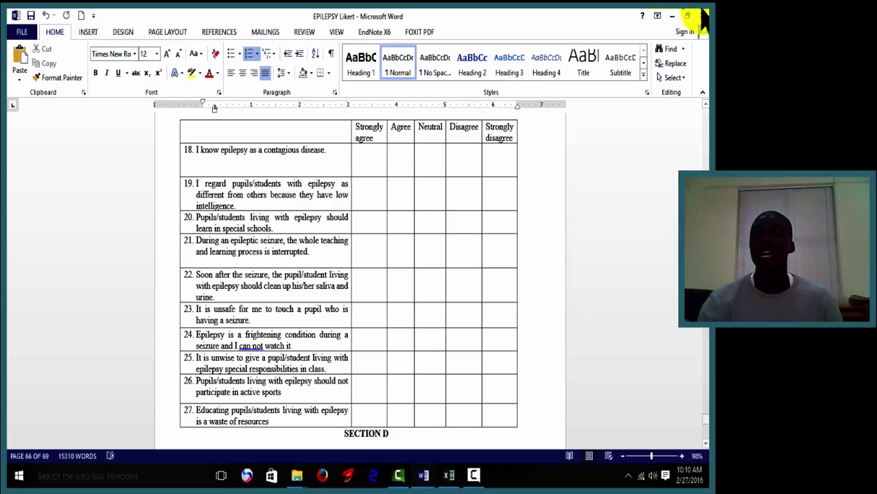
{"action": "left_click", "coordinate": [674, 16]}
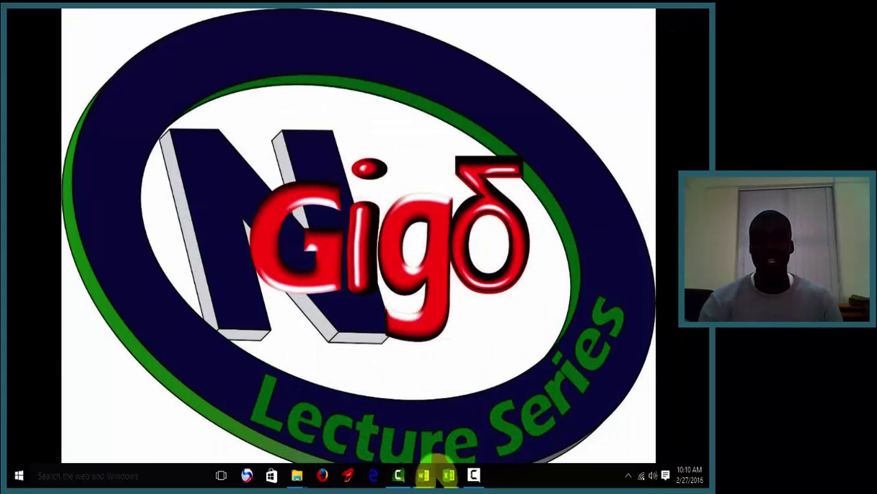
{"action": "left_click", "coordinate": [451, 474]}
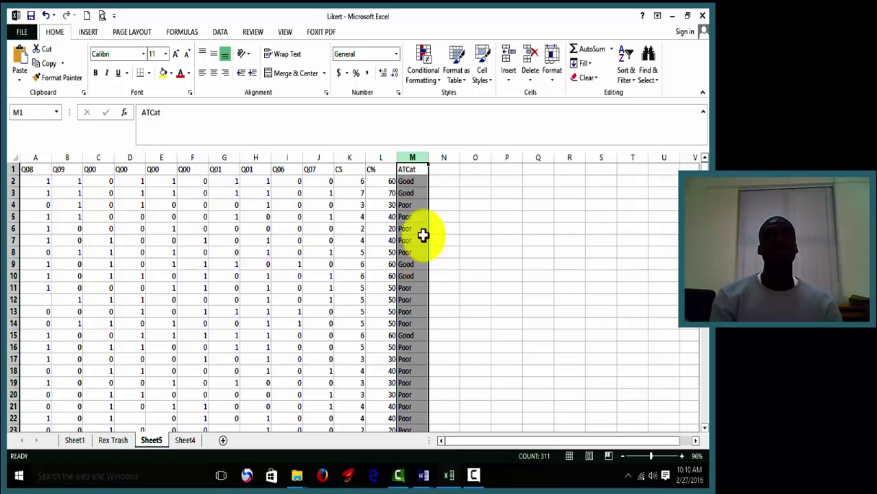
Step: Replace the formulas in the ATCat column (M) with their values by copying the column and pasting values in place
{"action": "left_click", "coordinate": [415, 206]}
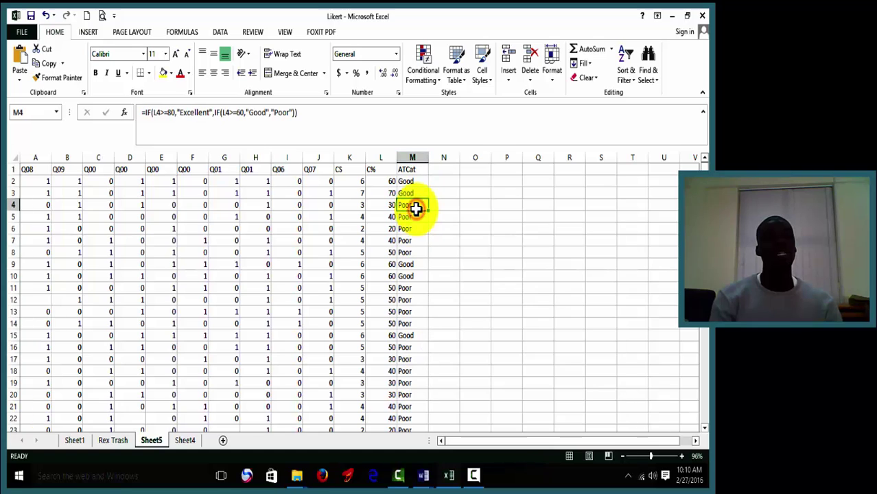
{"action": "left_click", "coordinate": [412, 158]}
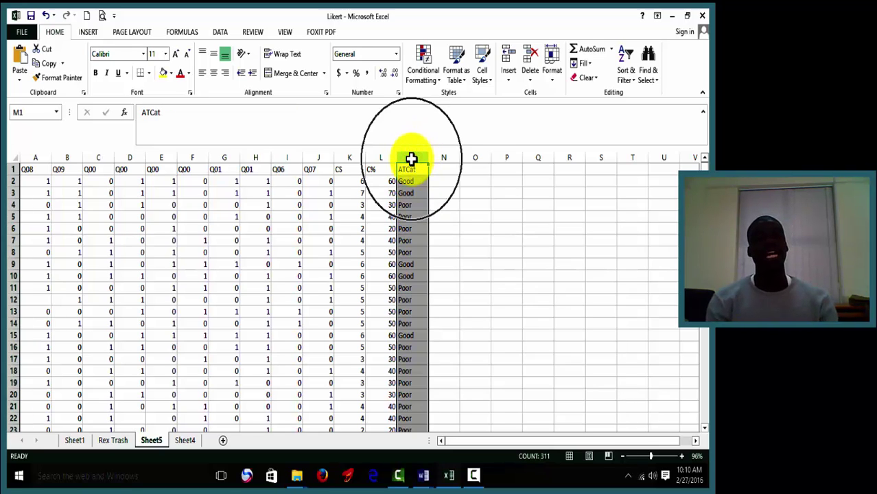
{"action": "key", "text": "ctrl+c"}
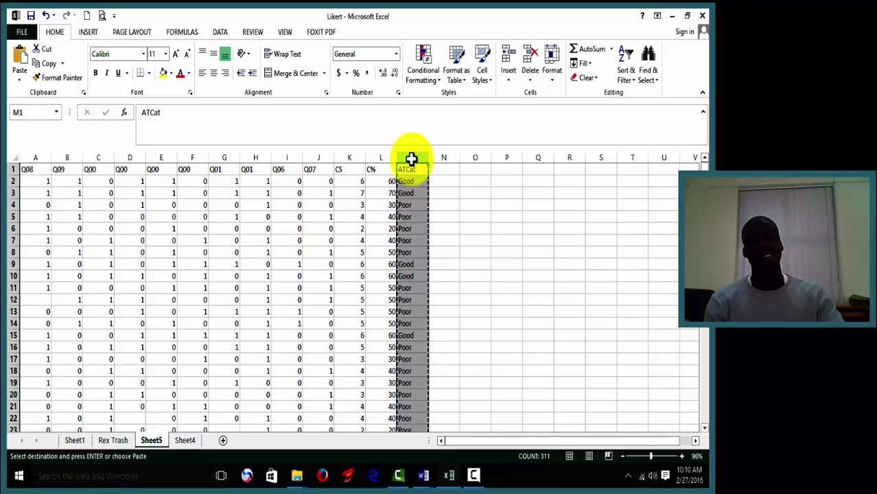
{"action": "left_click", "coordinate": [410, 170]}
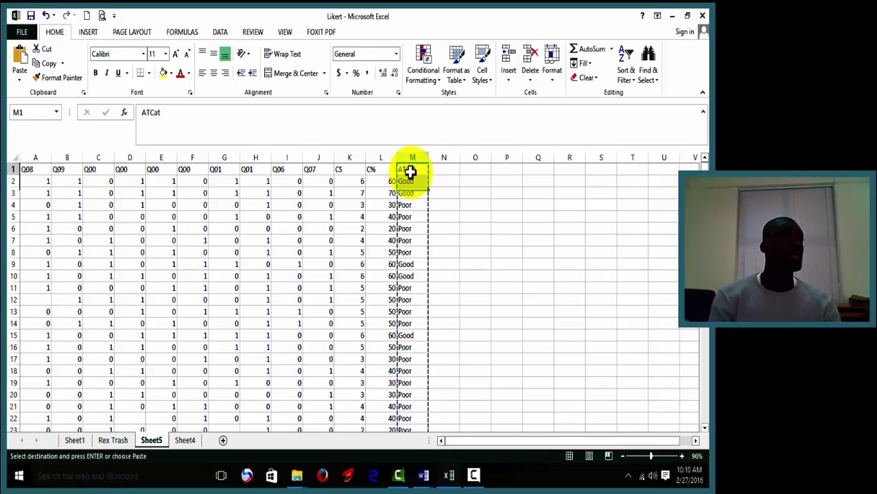
{"action": "right_click", "coordinate": [410, 171]}
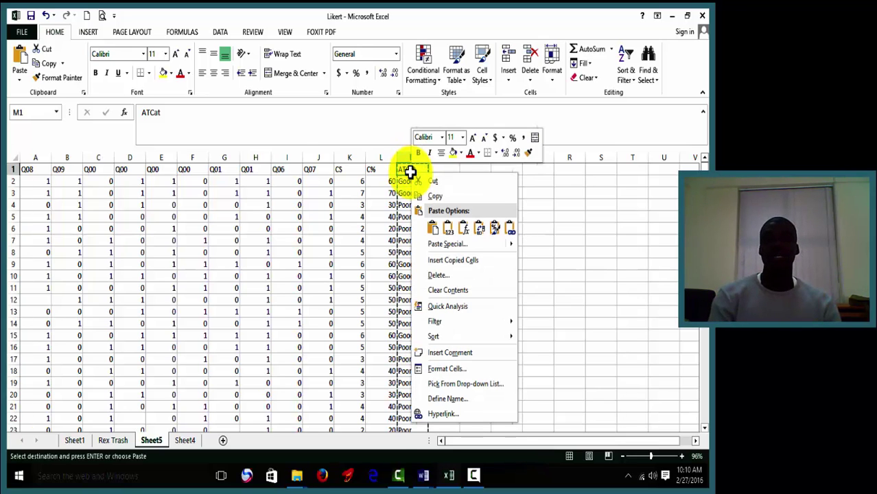
{"action": "left_click", "coordinate": [448, 230]}
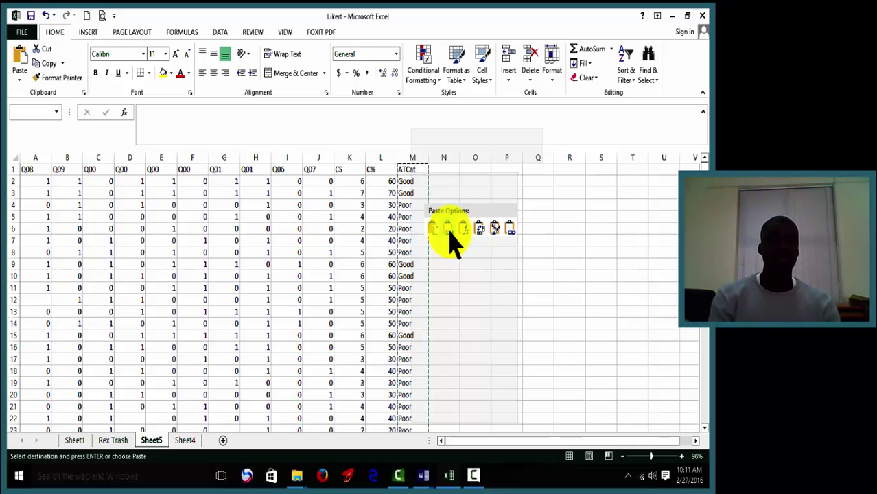
{"action": "left_click", "coordinate": [447, 231]}
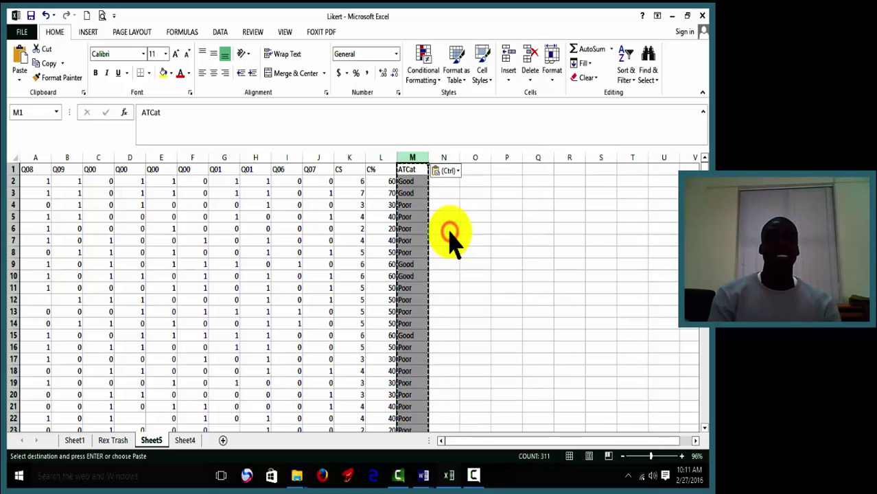
Step: Inspect cell M2 to check whether it holds a plain value instead of a formula
{"action": "left_click", "coordinate": [415, 181]}
{"action": "key", "text": "ctrl"}
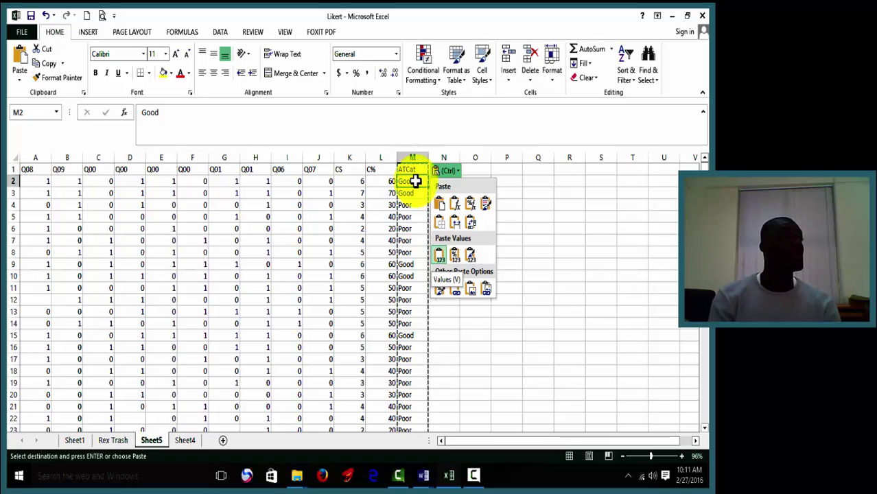
{"action": "left_click", "coordinate": [646, 191]}
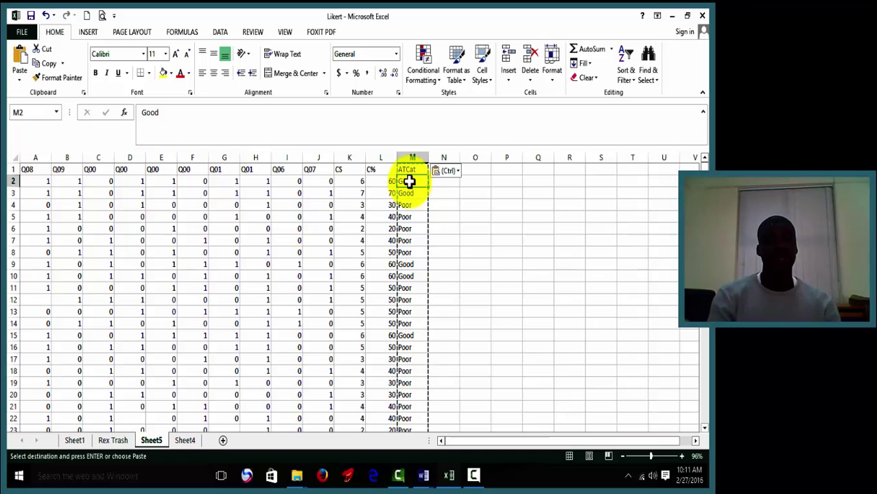
{"action": "key", "text": "ctrl"}
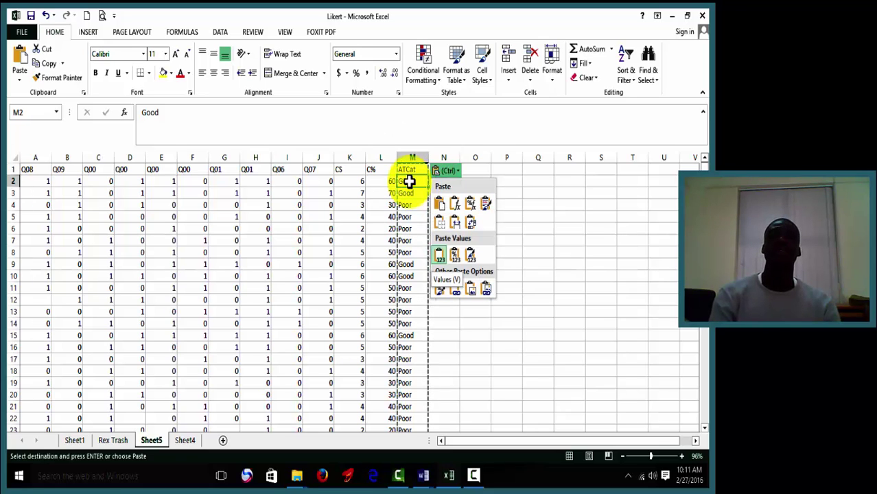
{"action": "key", "text": "ctrl"}
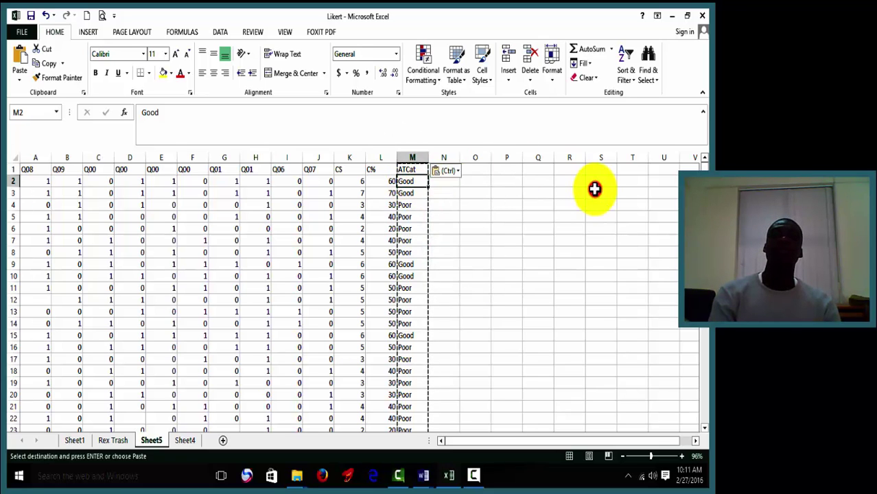
Step: Turn on filtering for the ATCat column (M)
{"action": "left_click", "coordinate": [414, 157]}
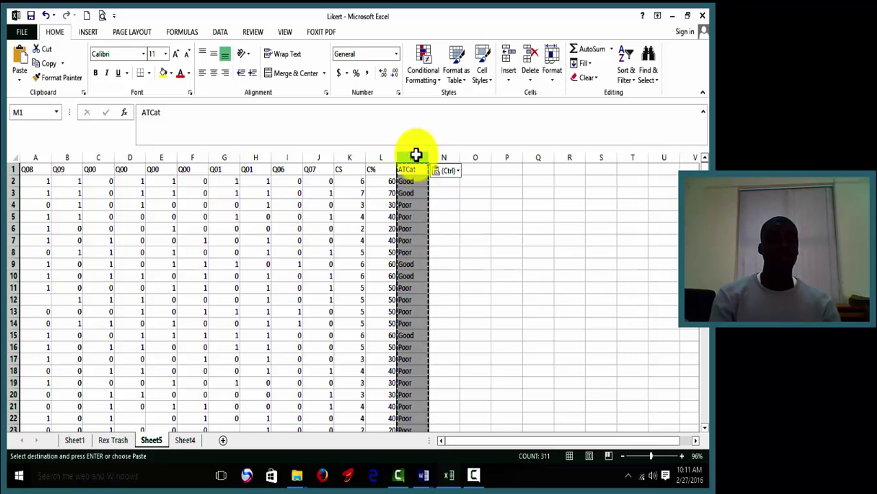
{"action": "key", "text": "ctrl"}
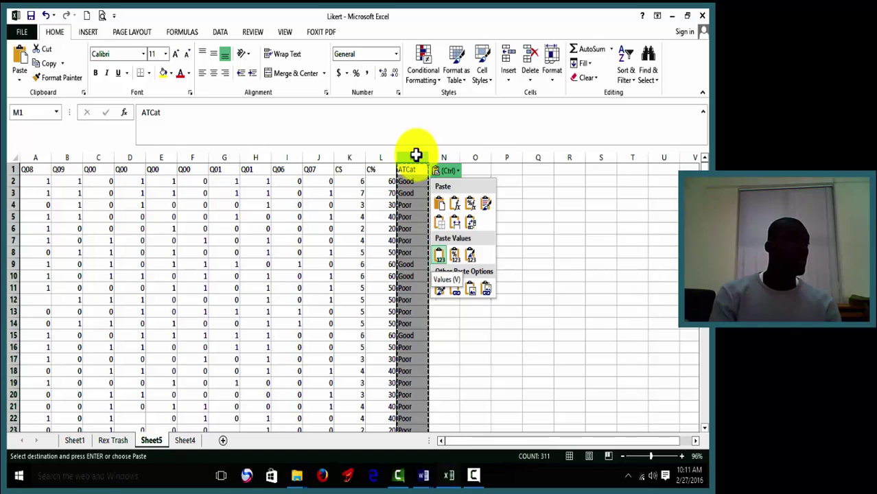
{"action": "left_click", "coordinate": [637, 232]}
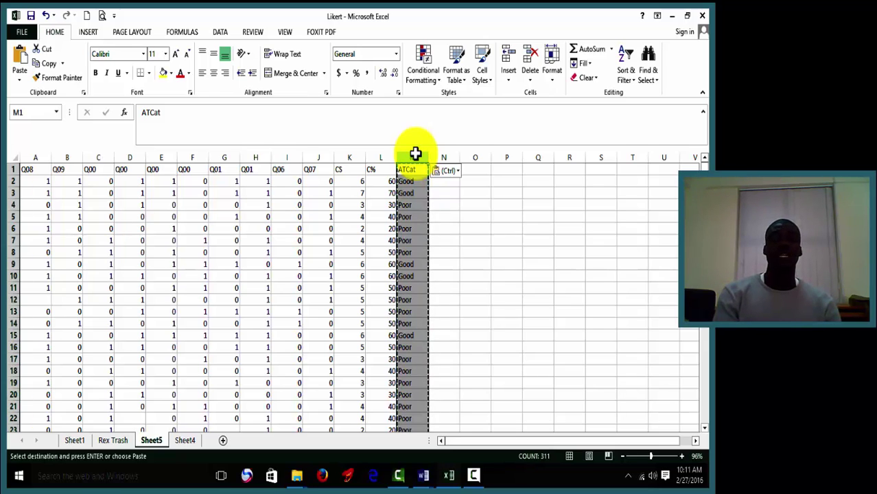
{"action": "left_click", "coordinate": [648, 70]}
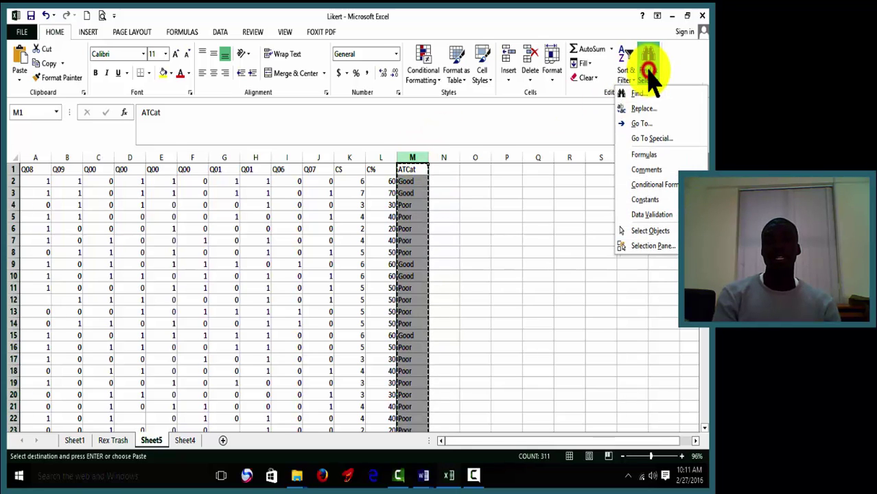
{"action": "left_click", "coordinate": [628, 72]}
{"action": "left_click", "coordinate": [628, 73]}
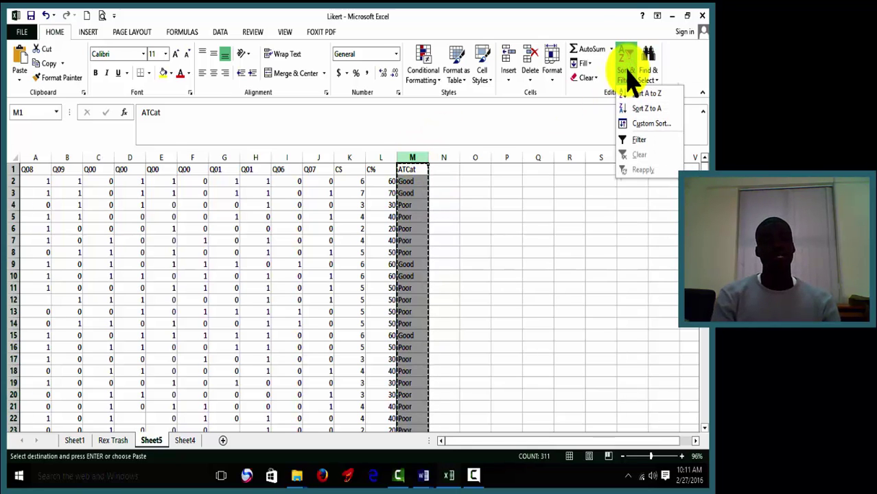
{"action": "left_click", "coordinate": [632, 137]}
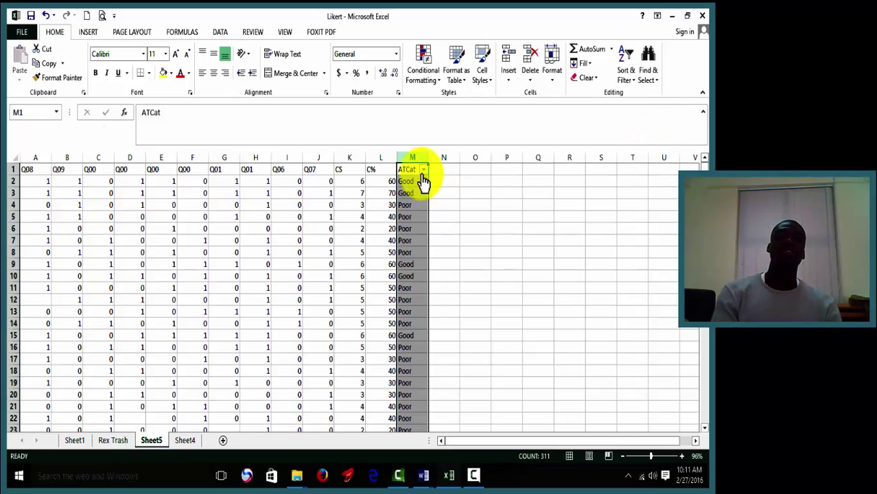
Step: Filter the ATCat column to show only the Excellent records
{"action": "left_click", "coordinate": [422, 171]}
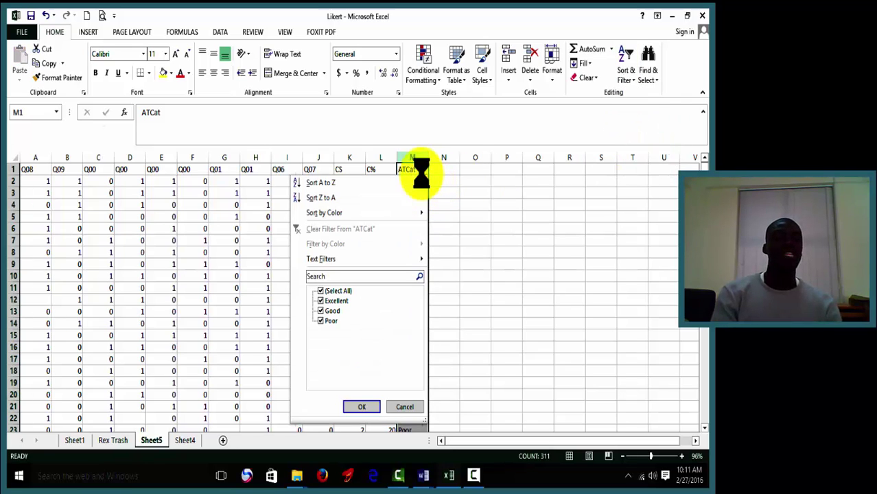
{"action": "left_click", "coordinate": [337, 292]}
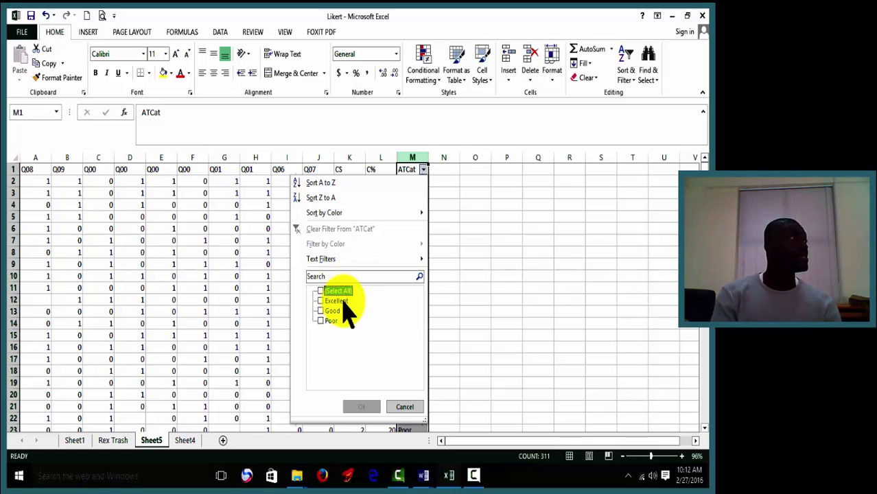
{"action": "left_click", "coordinate": [338, 302]}
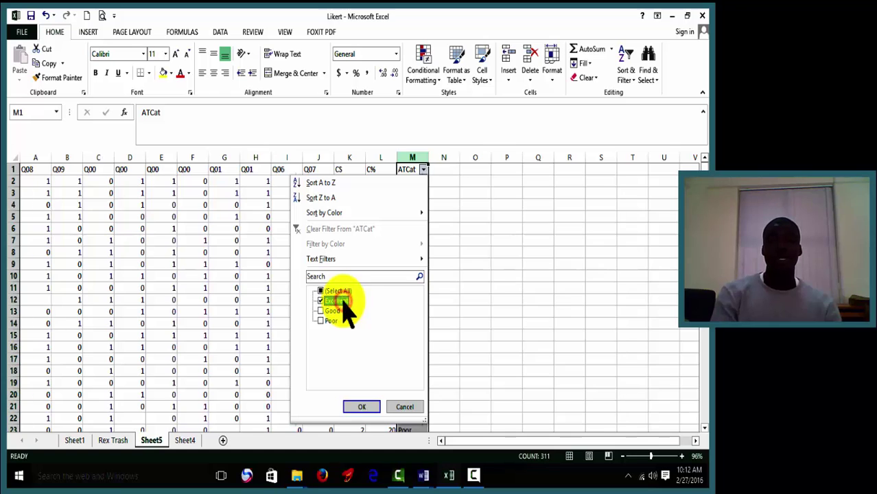
{"action": "left_click", "coordinate": [362, 408]}
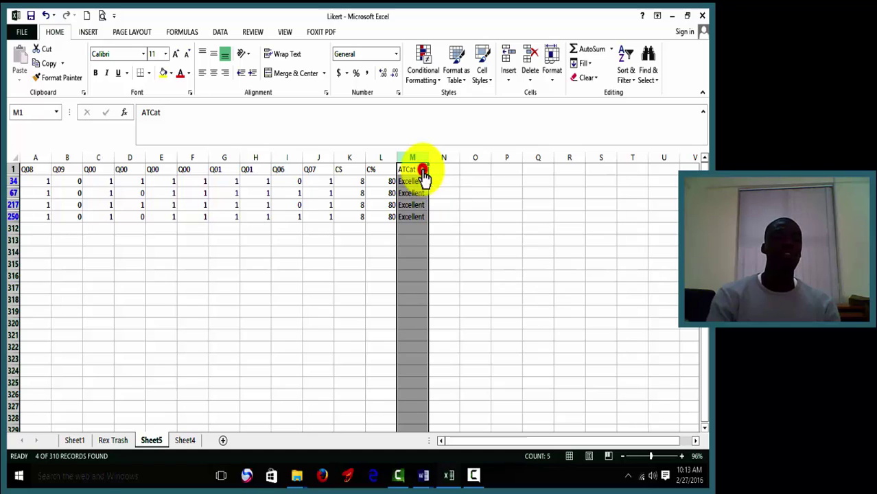
Step: Change the ATCat filter from Excellent to only the Good records
{"action": "left_click", "coordinate": [423, 171]}
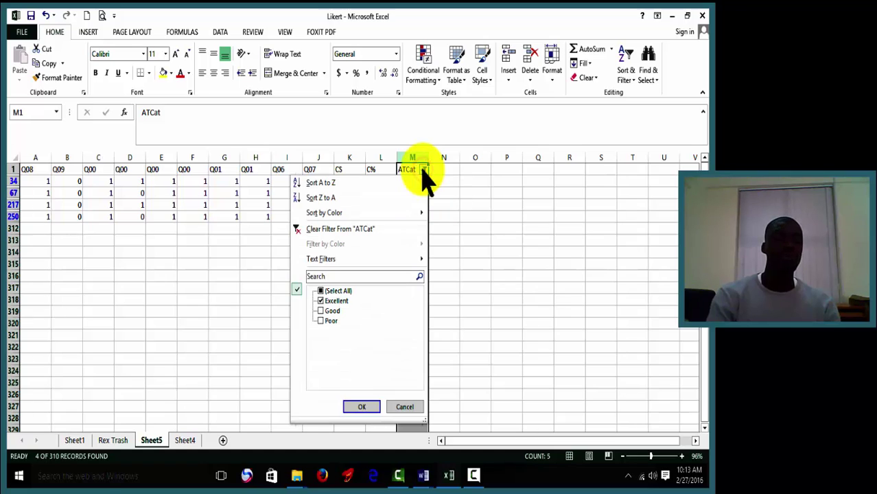
{"action": "left_click", "coordinate": [343, 301]}
{"action": "left_click", "coordinate": [338, 311]}
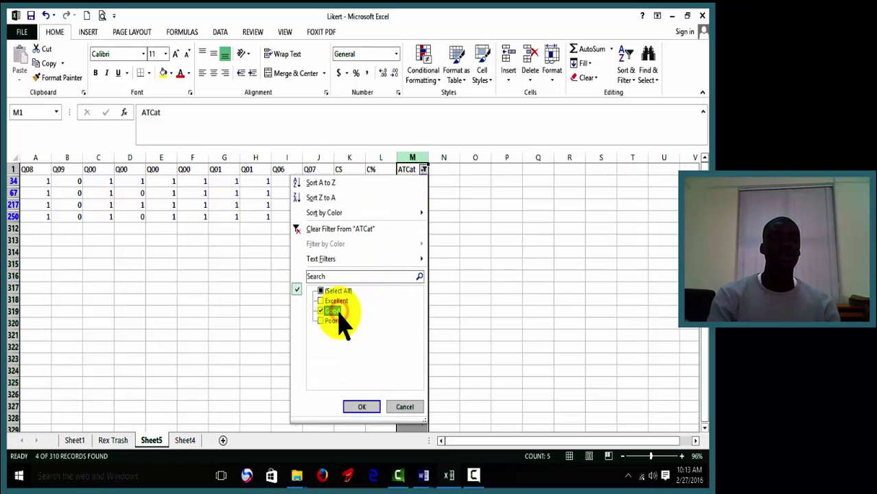
{"action": "left_click", "coordinate": [362, 407]}
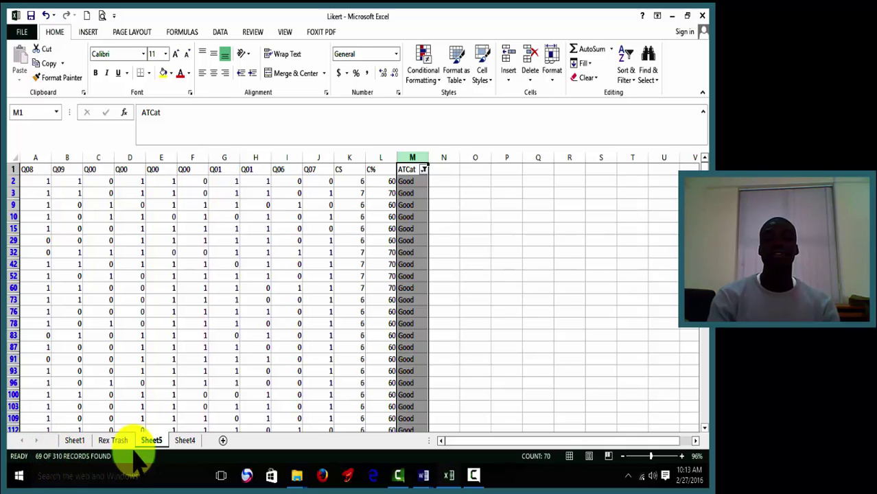
Step: Filter the ATCat column to show only the Poor records and check how many are found
{"action": "left_click", "coordinate": [423, 169]}
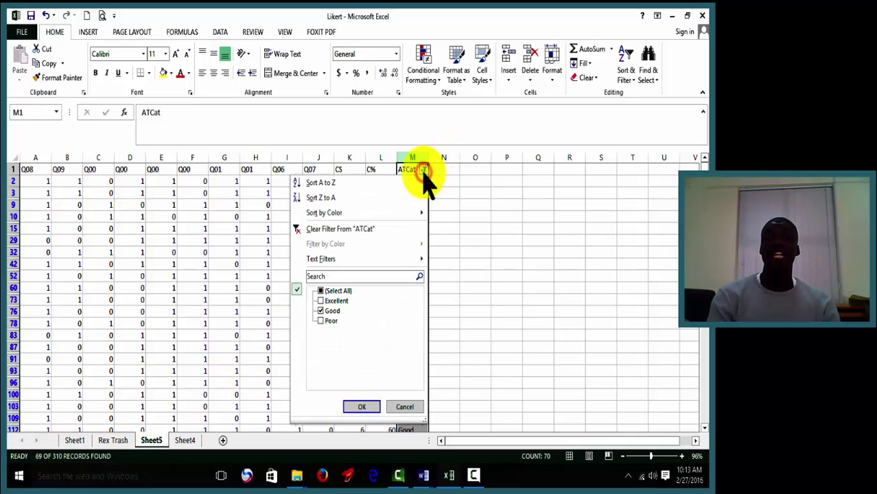
{"action": "left_click", "coordinate": [333, 310]}
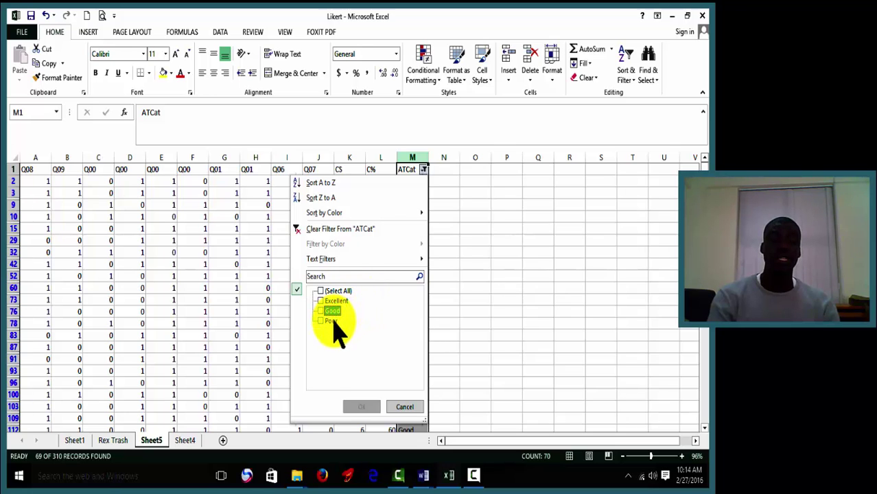
{"action": "left_click", "coordinate": [333, 321]}
{"action": "left_click", "coordinate": [362, 407]}
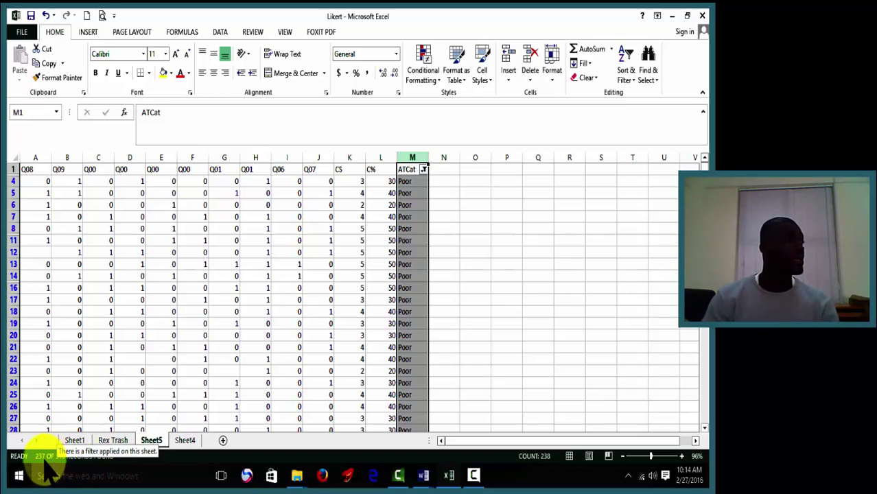
{"action": "left_click", "coordinate": [43, 460]}
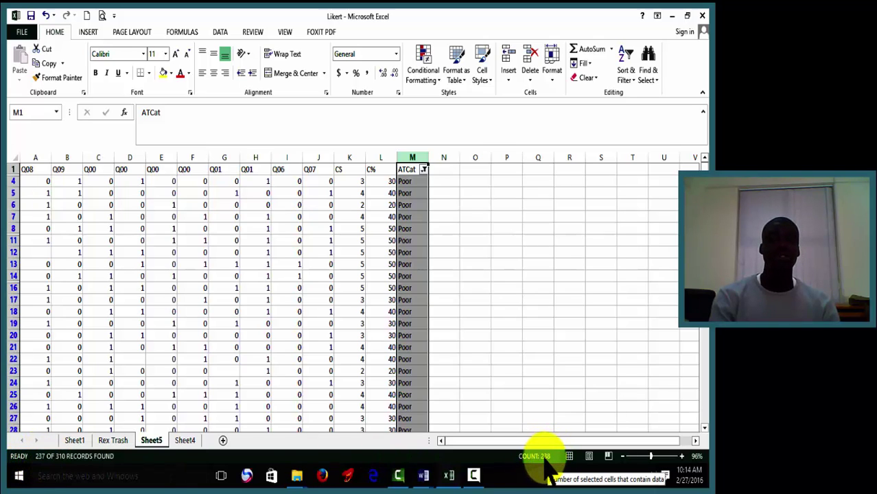
Step: Switch the ATCat filter from Poor back to only the Good records
{"action": "left_click", "coordinate": [423, 170]}
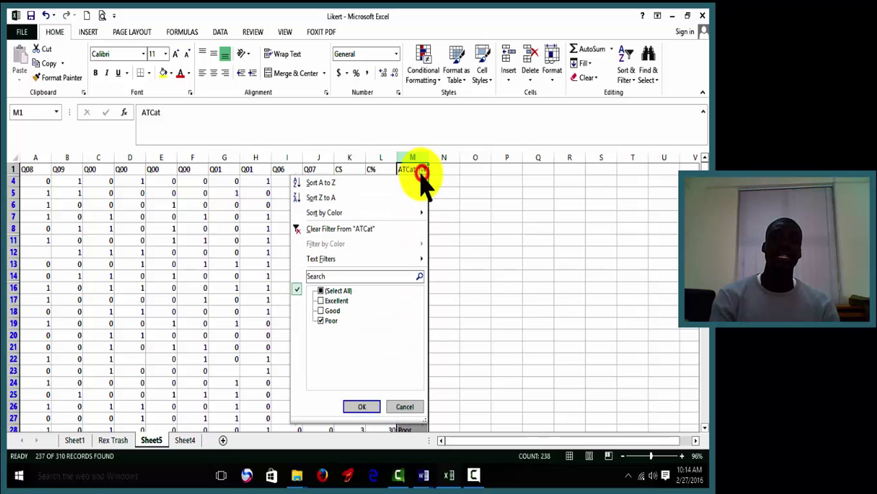
{"action": "left_click", "coordinate": [323, 311]}
{"action": "left_click", "coordinate": [323, 322]}
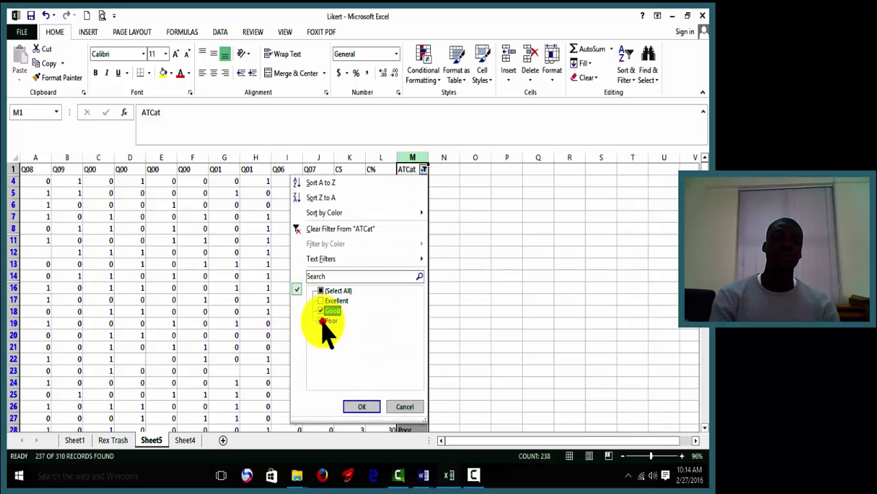
{"action": "left_click", "coordinate": [362, 411]}
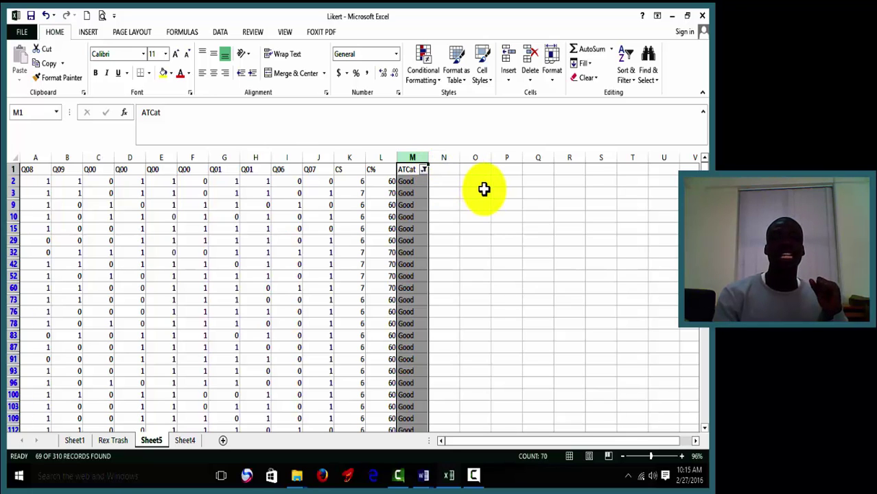
Step: Review the headers and the Poor, Good and Excellent counts of the Total Respondent row on Sheet4
{"action": "left_click", "coordinate": [187, 442]}
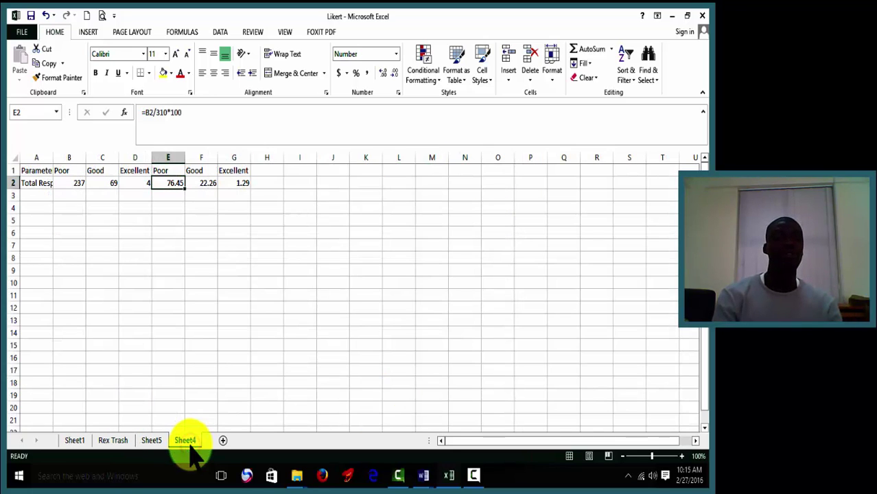
{"action": "left_click", "coordinate": [32, 184]}
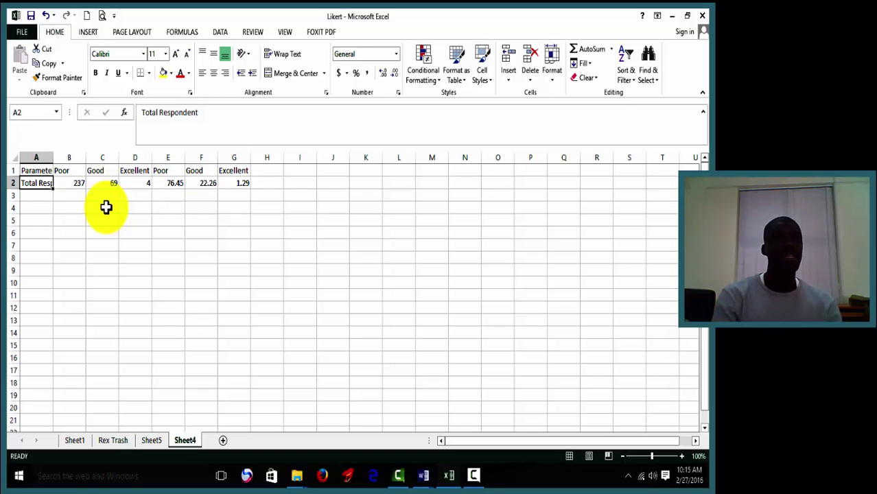
{"action": "left_click", "coordinate": [75, 186]}
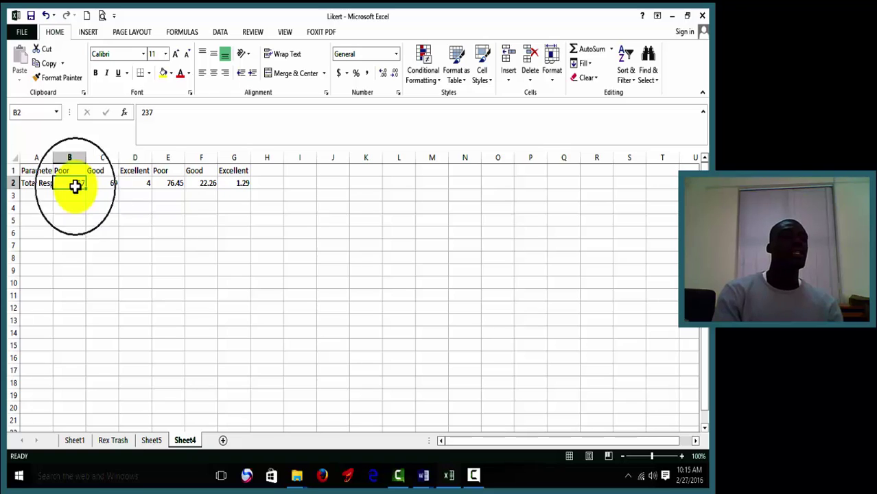
{"action": "left_click", "coordinate": [37, 172]}
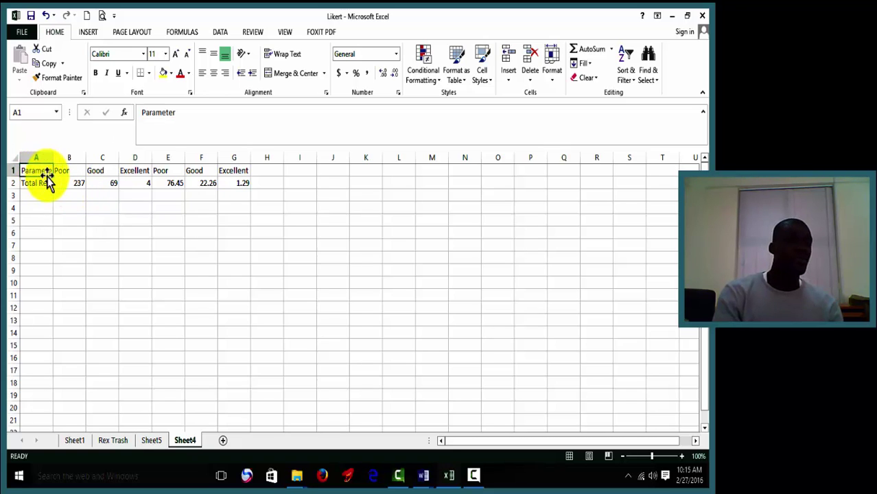
{"action": "left_click", "coordinate": [72, 172]}
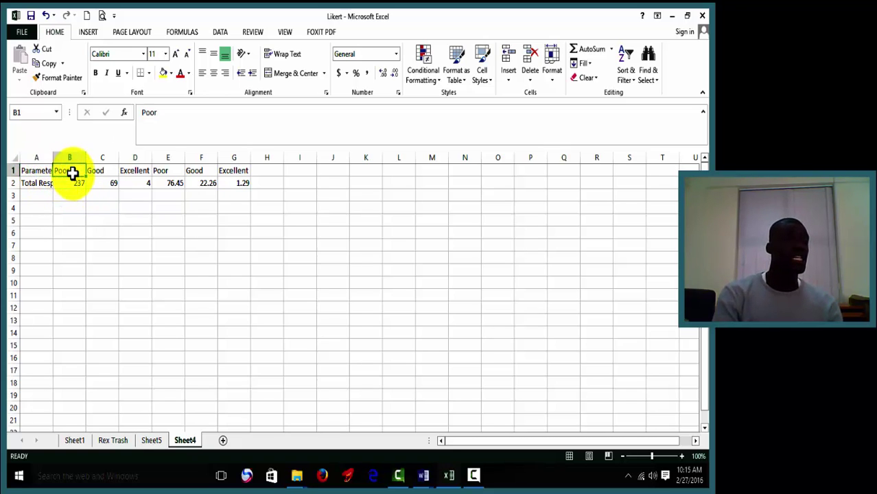
{"action": "left_click", "coordinate": [89, 171]}
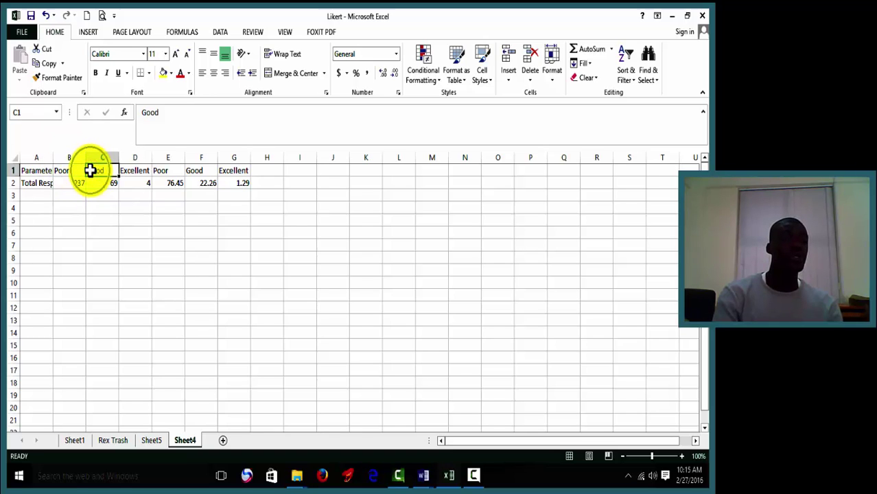
{"action": "left_click", "coordinate": [129, 170]}
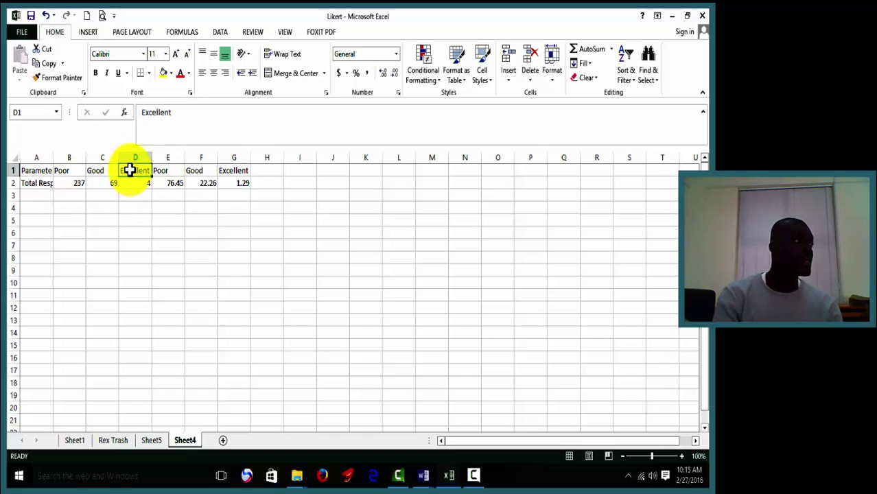
{"action": "left_click", "coordinate": [72, 186]}
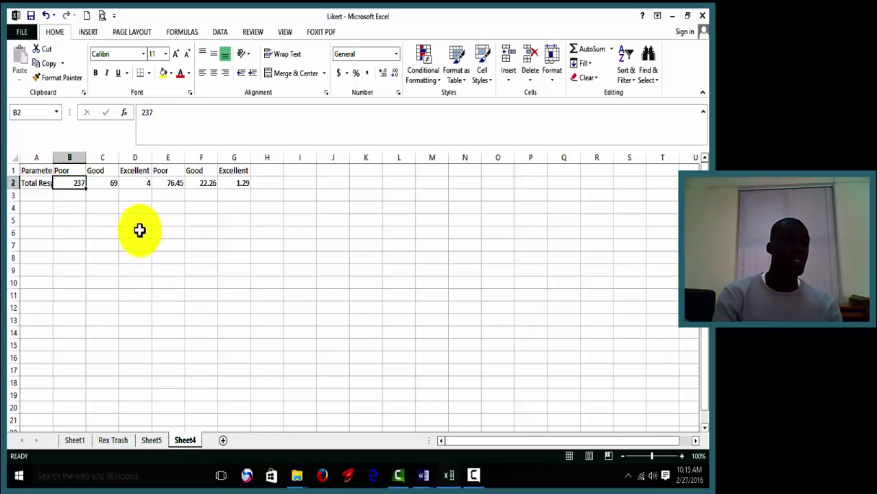
{"action": "left_click", "coordinate": [110, 183]}
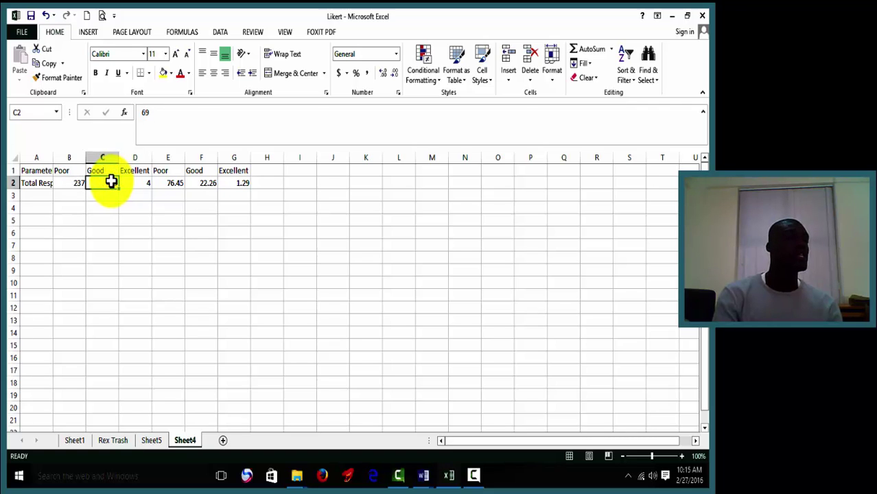
{"action": "left_click", "coordinate": [141, 181]}
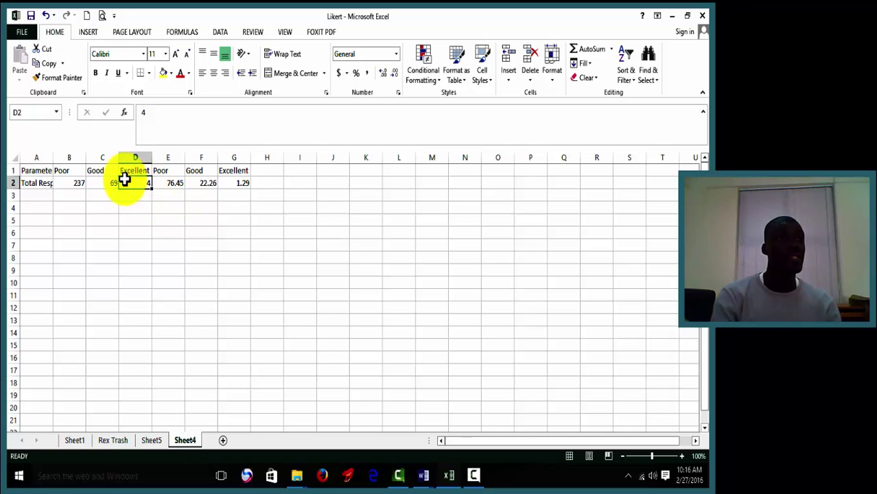
Step: Clear the Poor, Good and Excellent percentage values from cells E2:G2
{"action": "left_click", "coordinate": [176, 183]}
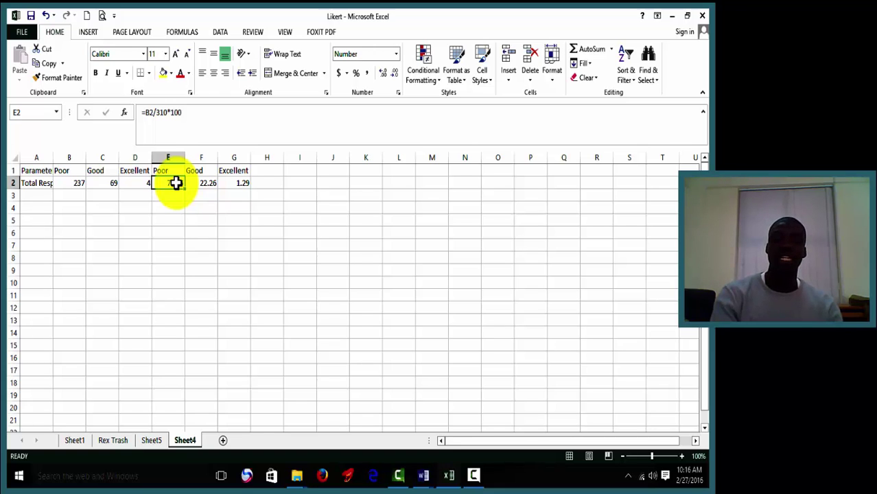
{"action": "left_click_drag", "start_coordinate": [176, 183], "coordinate": [233, 182]}
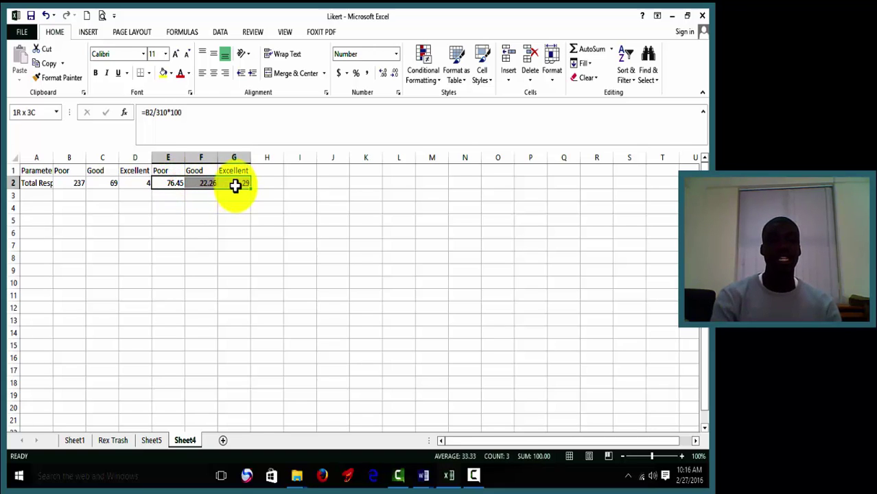
{"action": "key", "text": "Delete"}
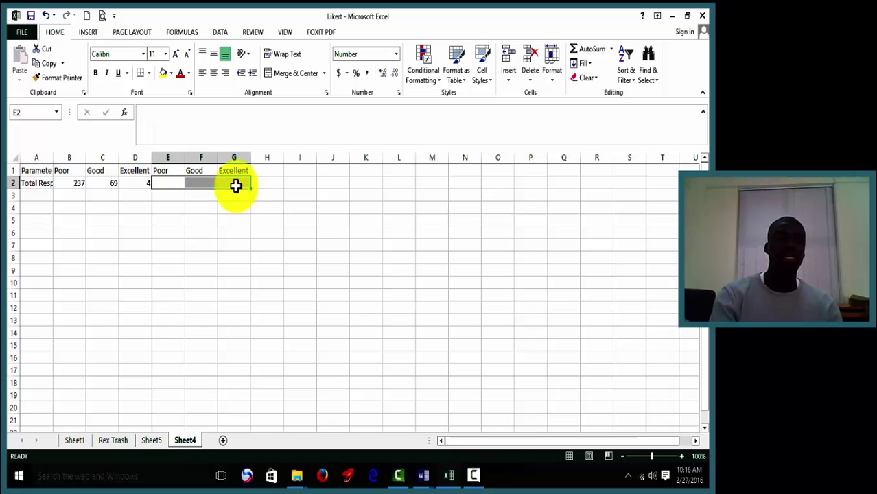
{"action": "left_click", "coordinate": [171, 184]}
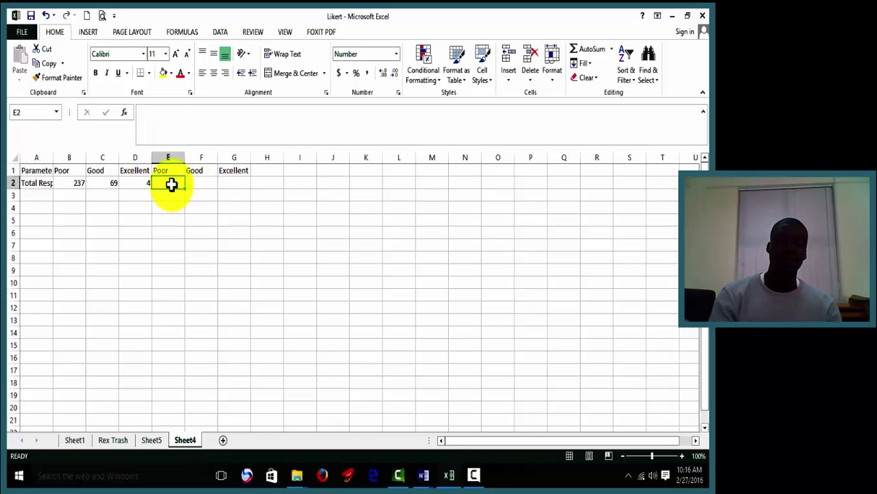
{"action": "type", "text": "="}
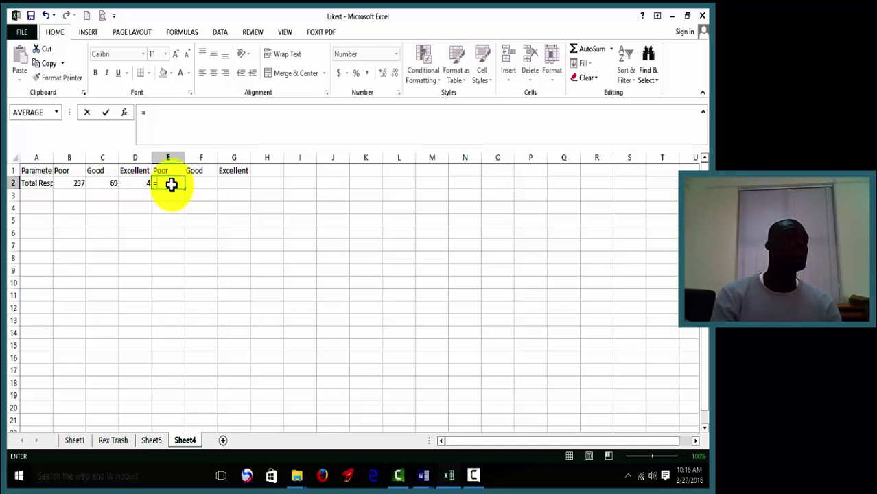
{"action": "key", "text": "BackSpace"}
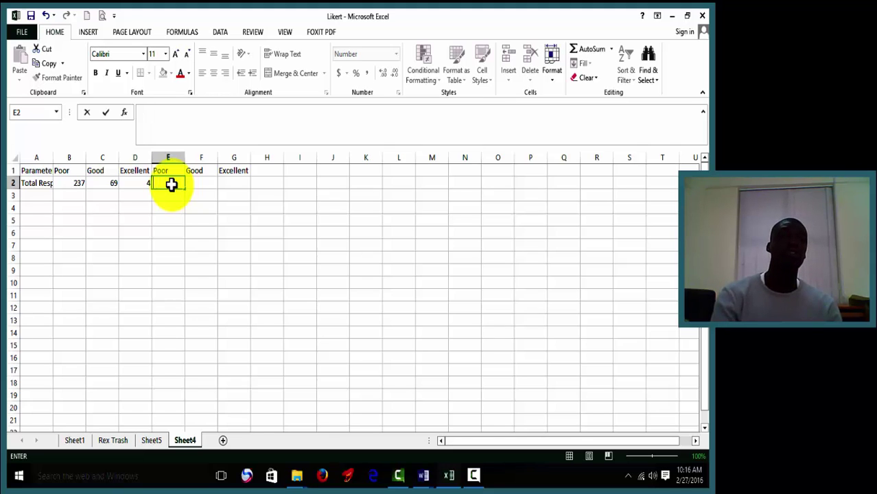
Step: Check the sum of the Poor, Good and Excellent counts in cells B2:D2
{"action": "left_click_drag", "start_coordinate": [74, 185], "coordinate": [143, 184]}
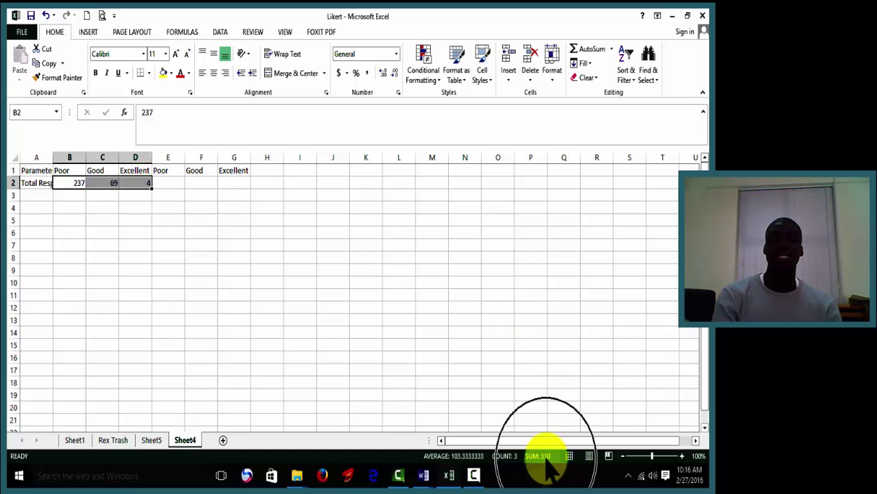
{"action": "key", "text": "ctrl+q"}
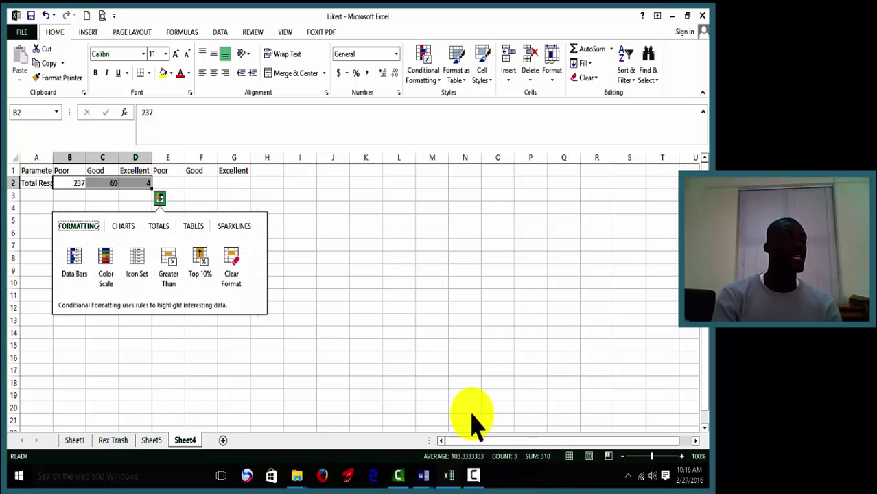
{"action": "left_click", "coordinate": [399, 358]}
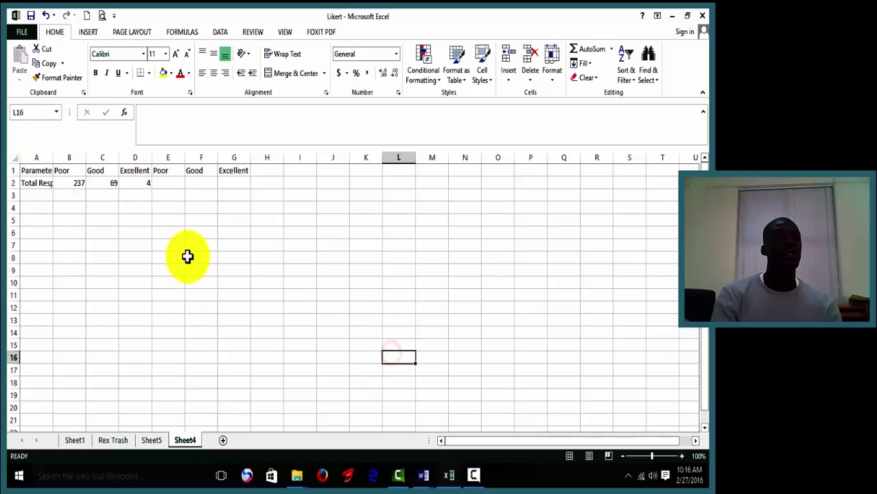
Step: Calculate the Poor percentage in cell E2 with the formula =B2/310*100
{"action": "left_click", "coordinate": [168, 181]}
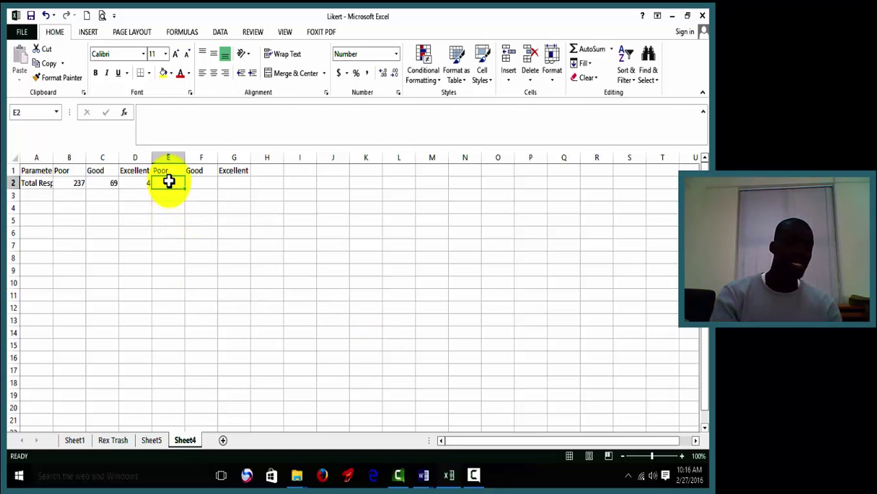
{"action": "type", "text": "="}
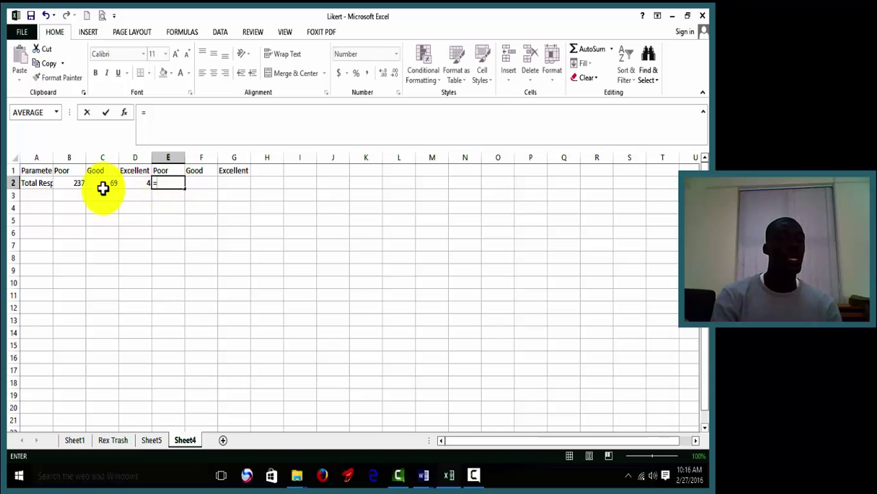
{"action": "left_click", "coordinate": [70, 183]}
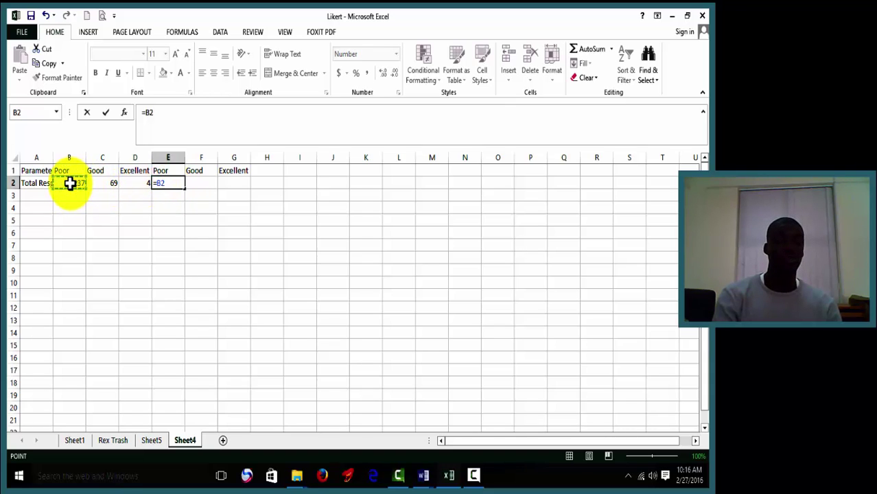
{"action": "type", "text": "/"}
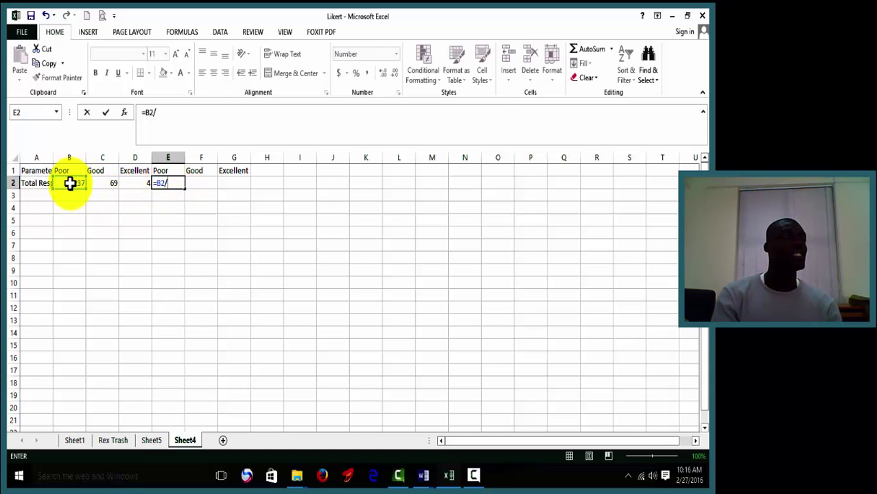
{"action": "type", "text": "3"}
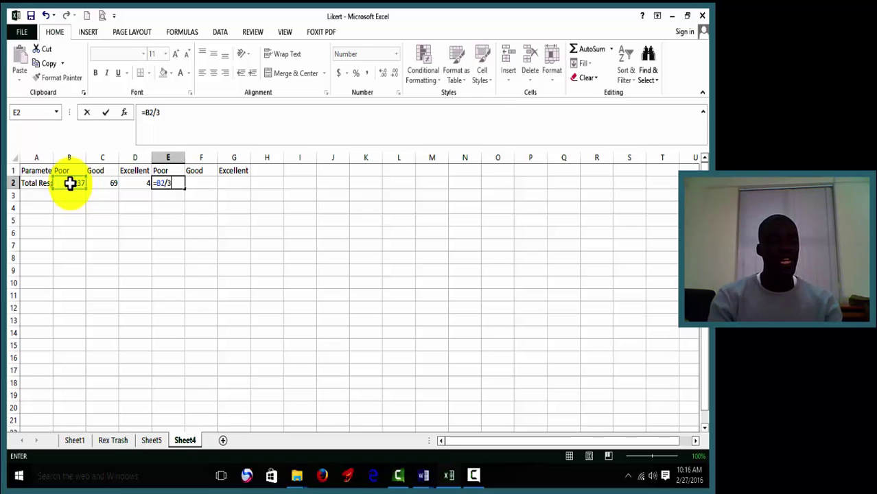
{"action": "type", "text": "10"}
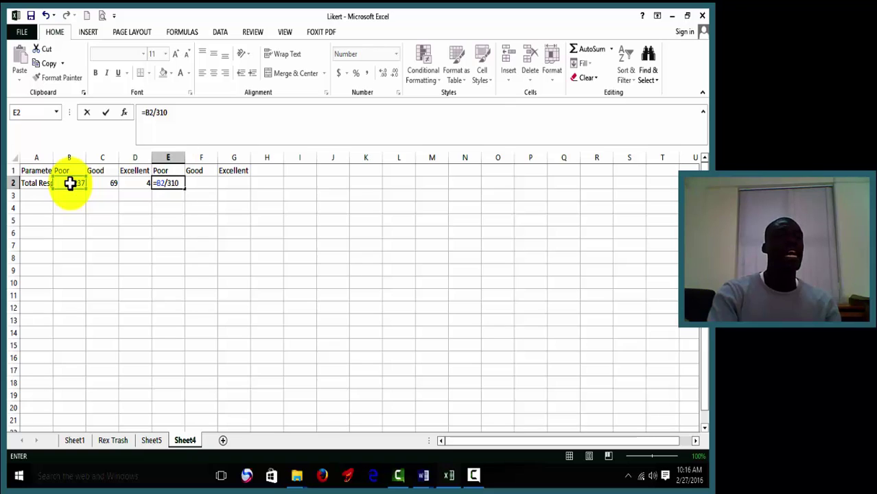
{"action": "type", "text": "*"}
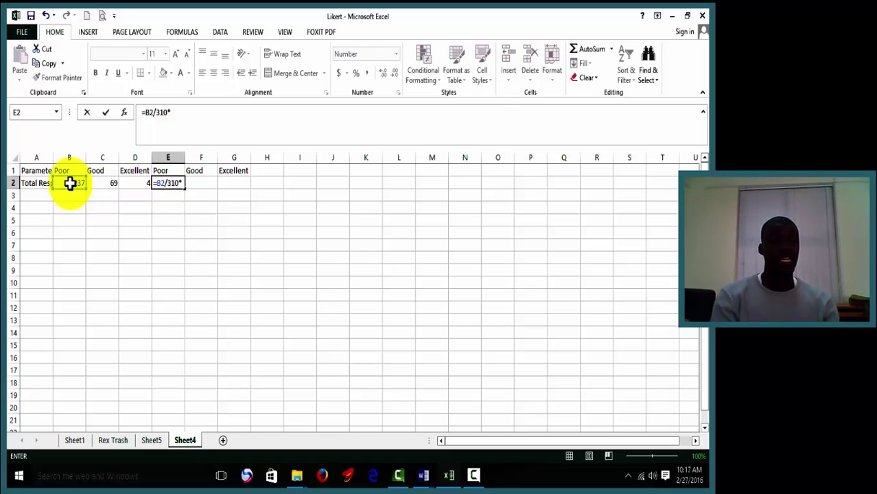
{"action": "type", "text": "100"}
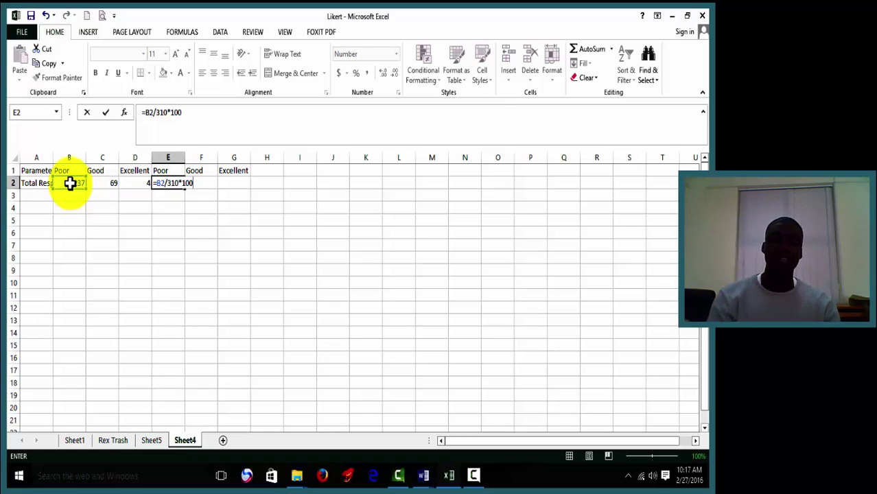
{"action": "key", "text": "Return"}
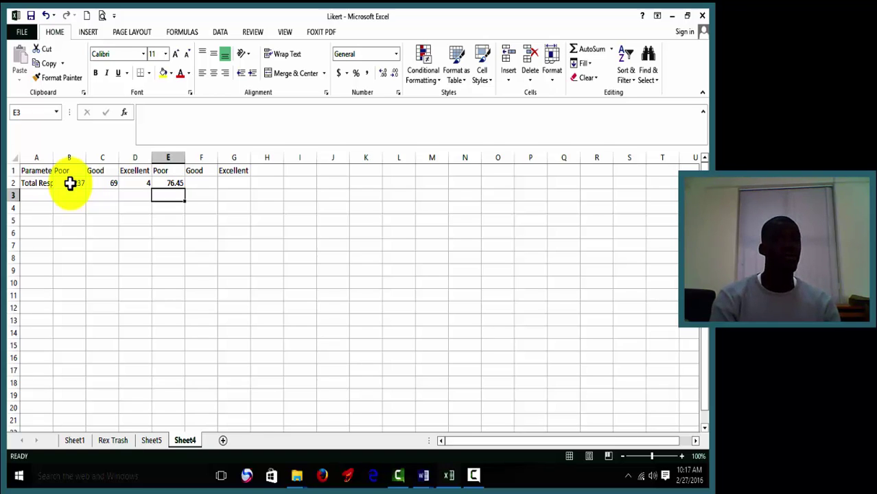
Step: Fill the percentage formula from E2 across to the Good and Excellent cells F2:G2 and inspect the resulting cells
{"action": "left_click", "coordinate": [165, 185]}
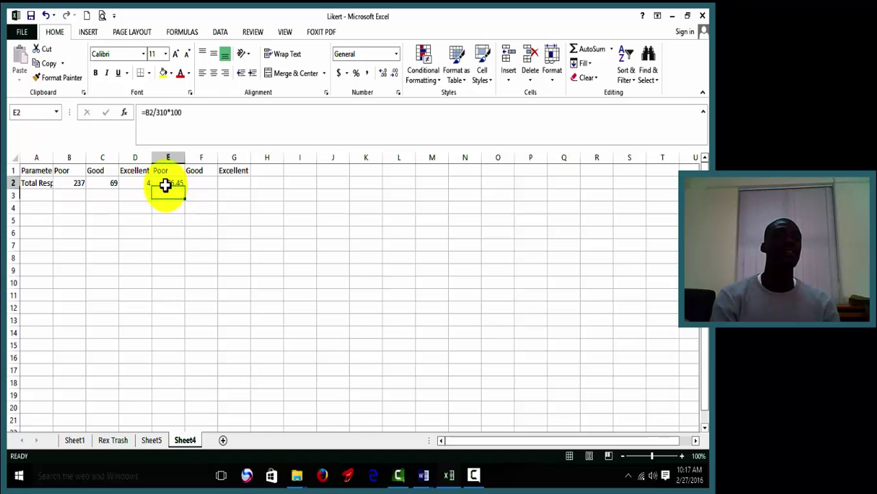
{"action": "left_click_drag", "start_coordinate": [184, 190], "coordinate": [247, 187]}
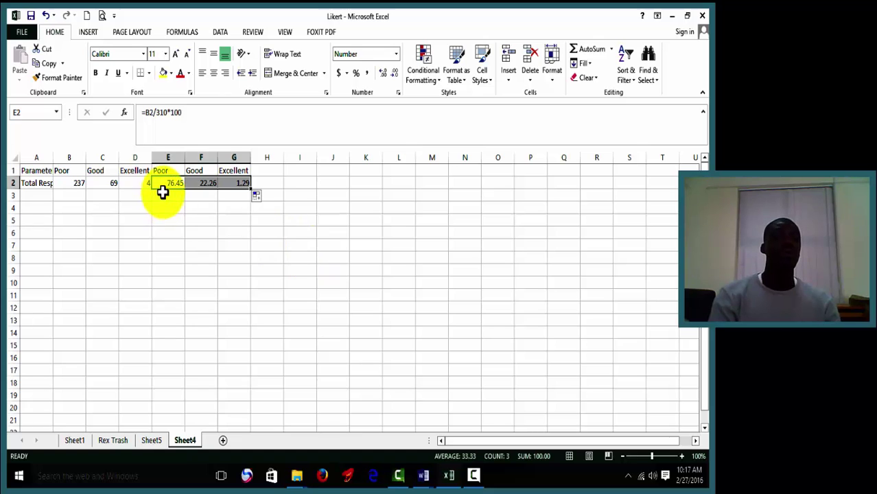
{"action": "left_click", "coordinate": [264, 180]}
{"action": "left_click", "coordinate": [237, 181]}
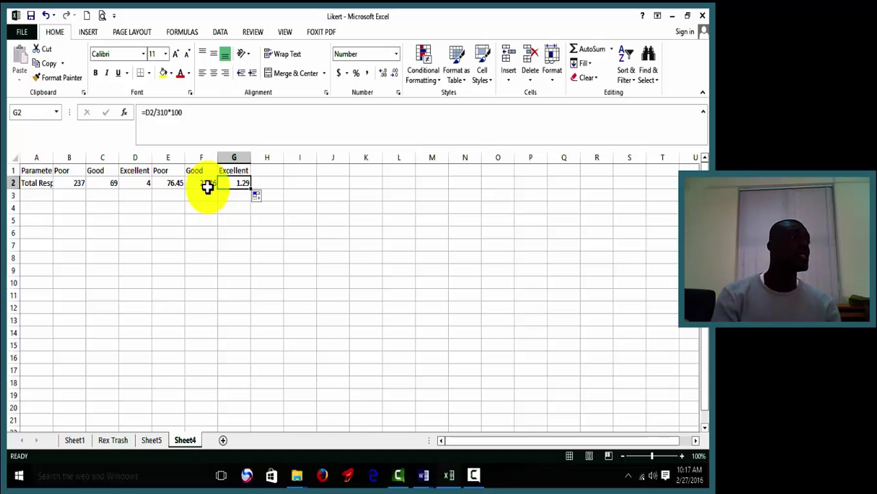
{"action": "left_click", "coordinate": [173, 184]}
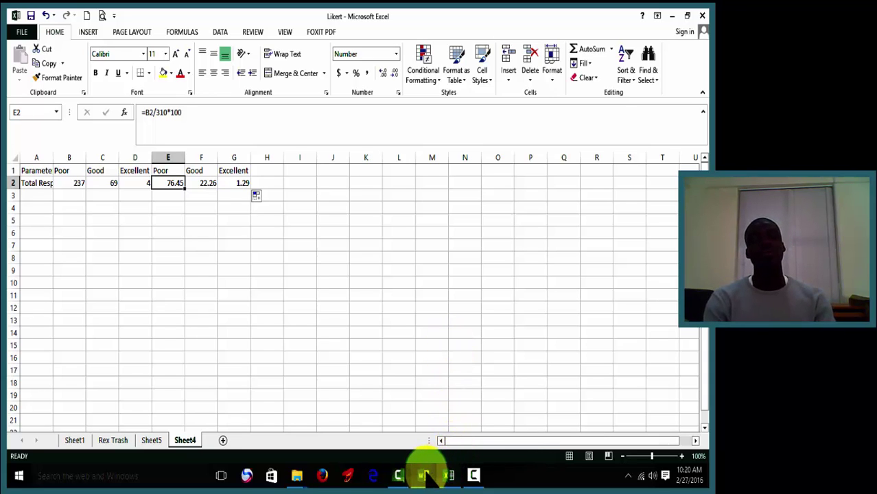
Step: Switch to the Likert Analysis document in Word and view Table 2 on factors influencing attitudes on epilepsy
{"action": "mouse_move", "coordinate": [423, 469]}
{"action": "mouse_move", "coordinate": [471, 447]}
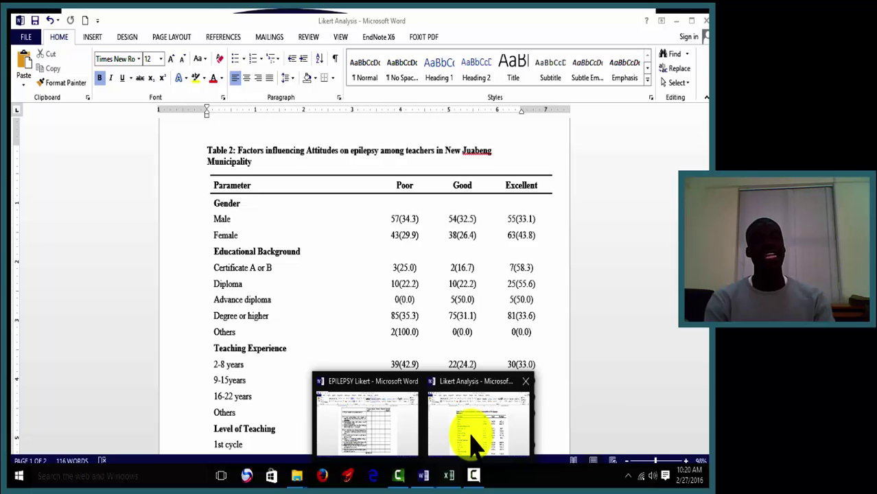
{"action": "left_click", "coordinate": [470, 445]}
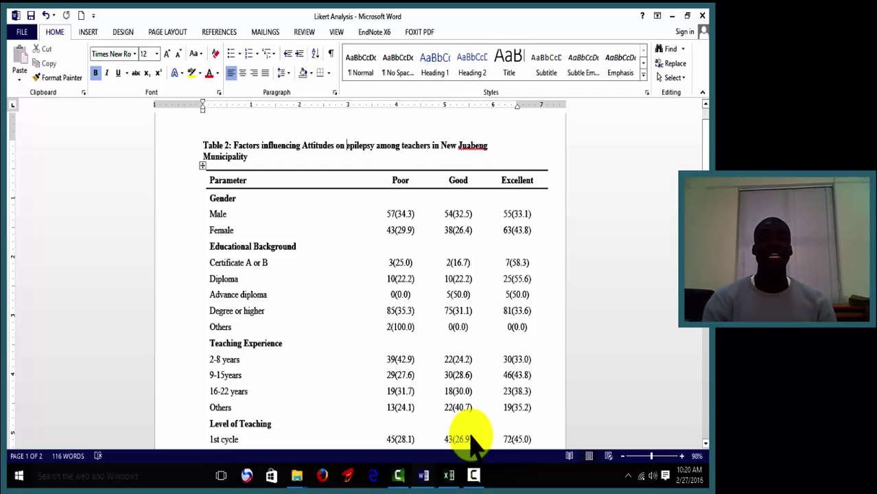
{"action": "mouse_move", "coordinate": [704, 163]}
{"action": "left_mouse_down"}
{"action": "mouse_move", "coordinate": [705, 233]}
{"action": "mouse_move", "coordinate": [697, 162]}
{"action": "left_mouse_up"}
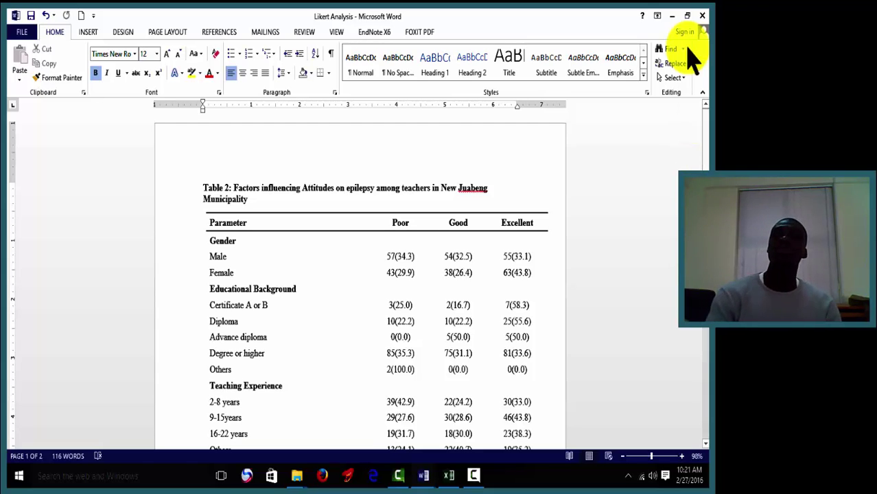
Step: Open the Rex Trash sheet in Excel, then switch to the EPILEPSY Likert document in Word and review its respondent background questions
{"action": "left_click", "coordinate": [674, 16]}
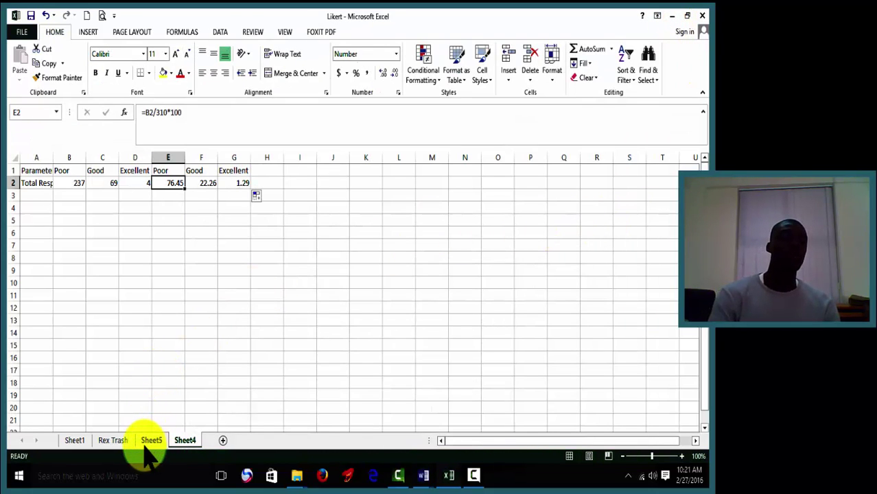
{"action": "left_click", "coordinate": [116, 441]}
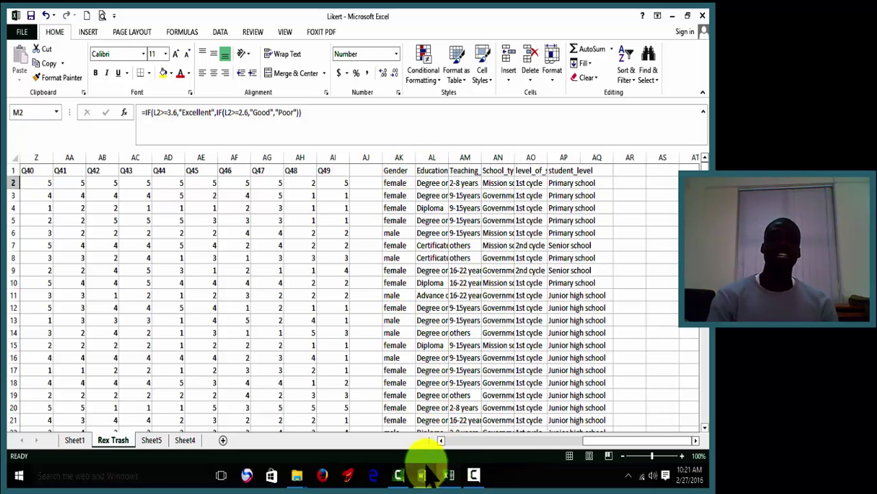
{"action": "mouse_move", "coordinate": [423, 472]}
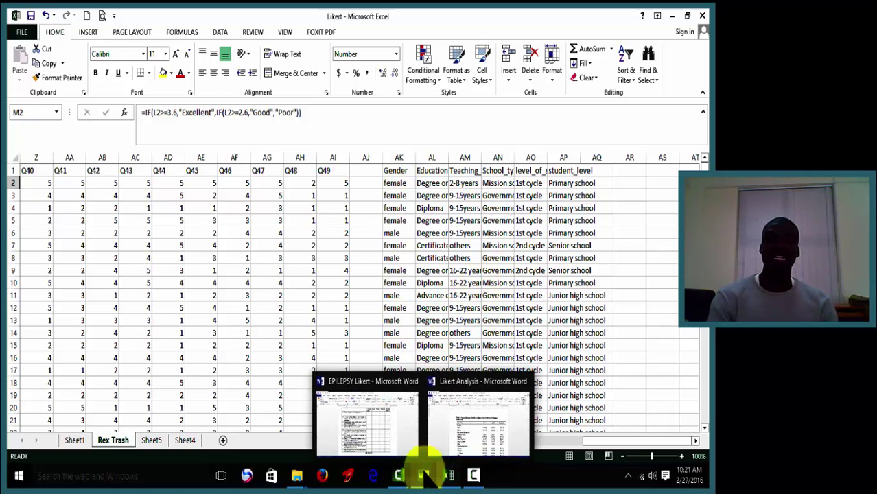
{"action": "left_click", "coordinate": [382, 441]}
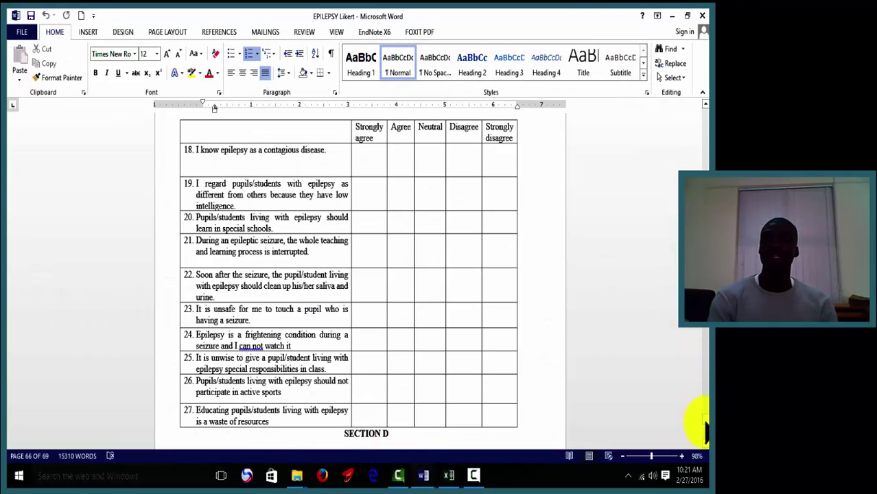
{"action": "left_click_drag", "start_coordinate": [705, 418], "coordinate": [706, 410]}
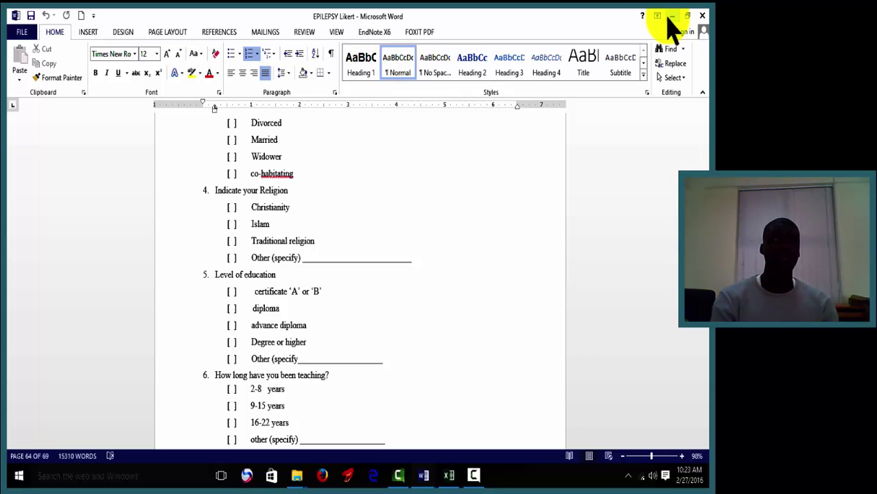
Step: Switch back to the Likert workbook in Excel and examine the Gender, Educational_level and Teaching_experience columns AK to AM
{"action": "left_click", "coordinate": [670, 19]}
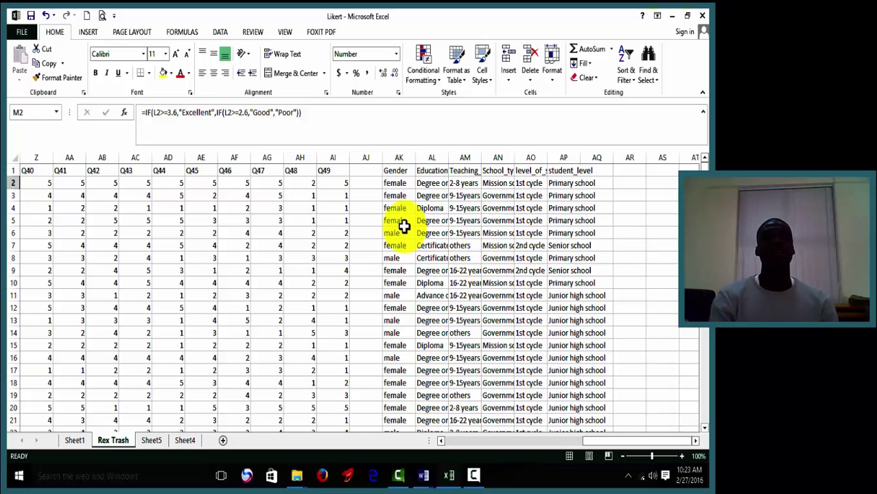
{"action": "left_click", "coordinate": [392, 152]}
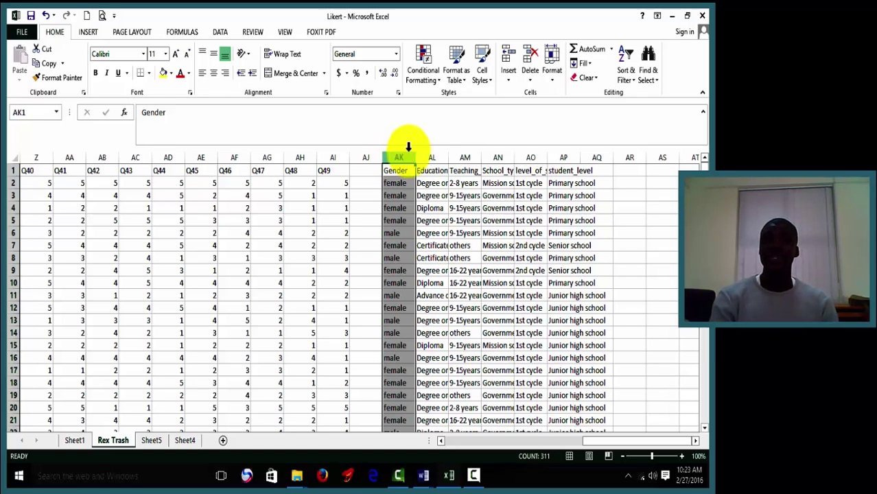
{"action": "left_click", "coordinate": [435, 158]}
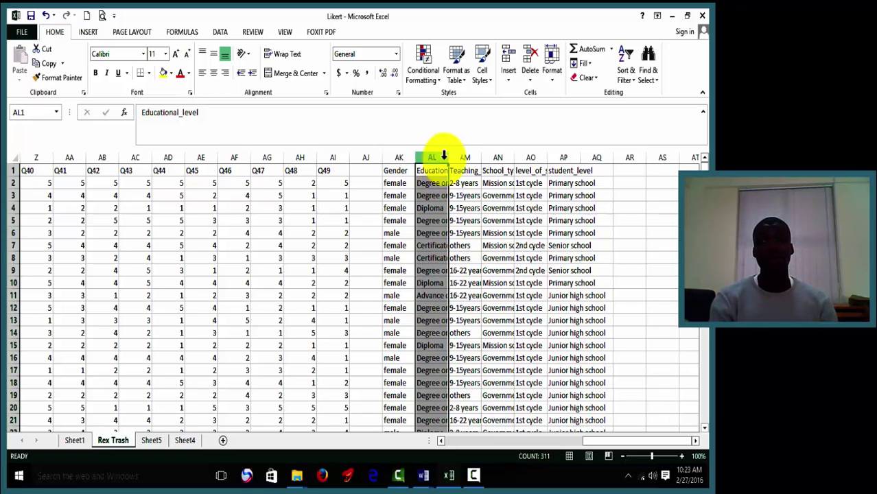
{"action": "left_click", "coordinate": [464, 157]}
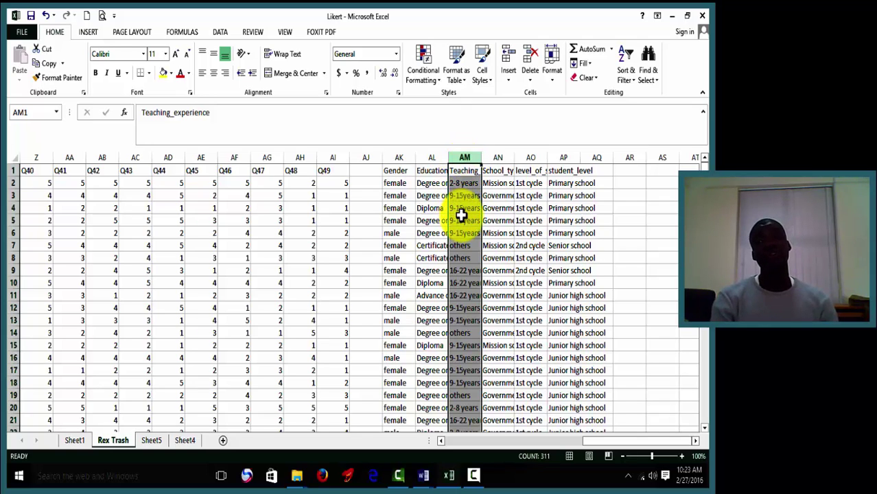
{"action": "left_click", "coordinate": [460, 187]}
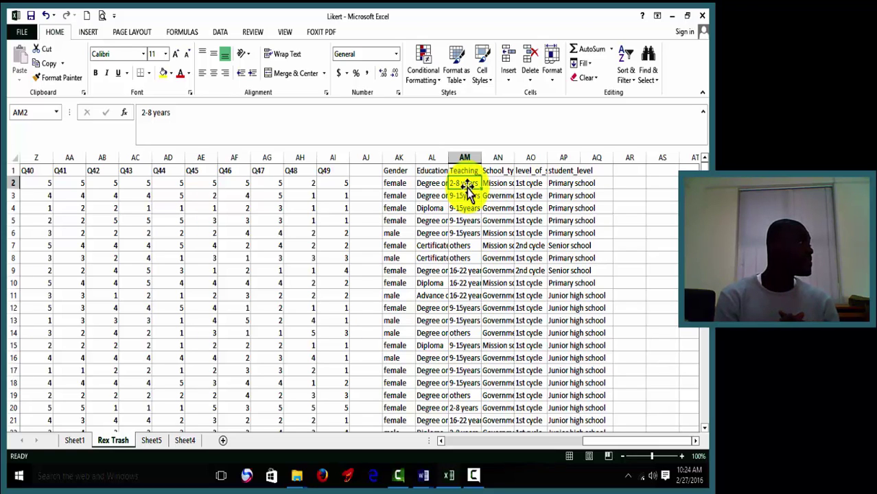
Step: Examine the School_type, level_of_student and student_level columns AN to AP and their entries on the Rex Trash sheet
{"action": "left_click", "coordinate": [497, 171]}
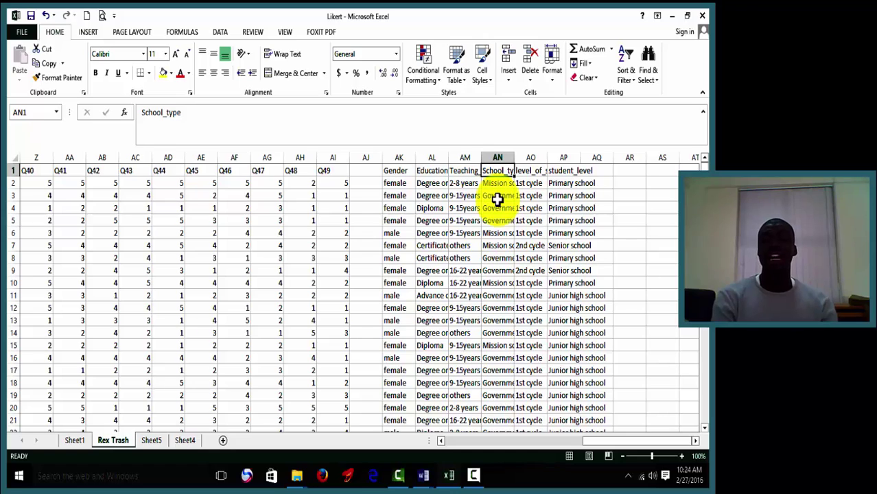
{"action": "left_click", "coordinate": [529, 171]}
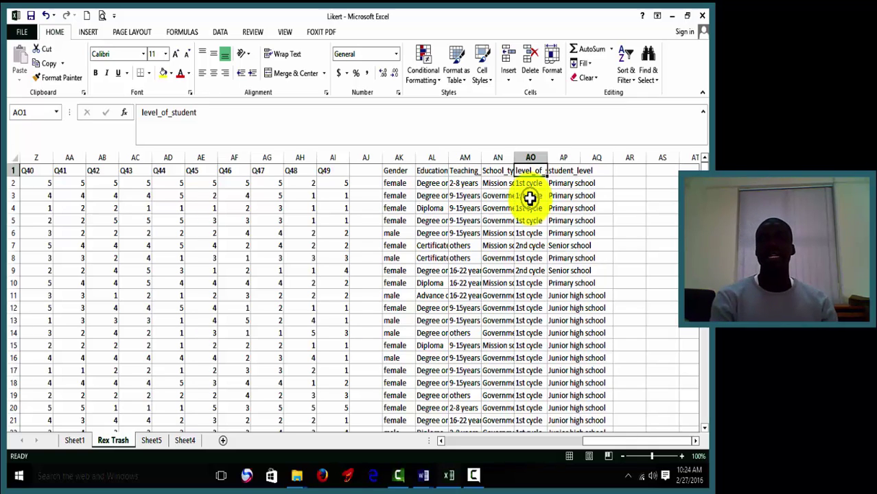
{"action": "left_click", "coordinate": [567, 194]}
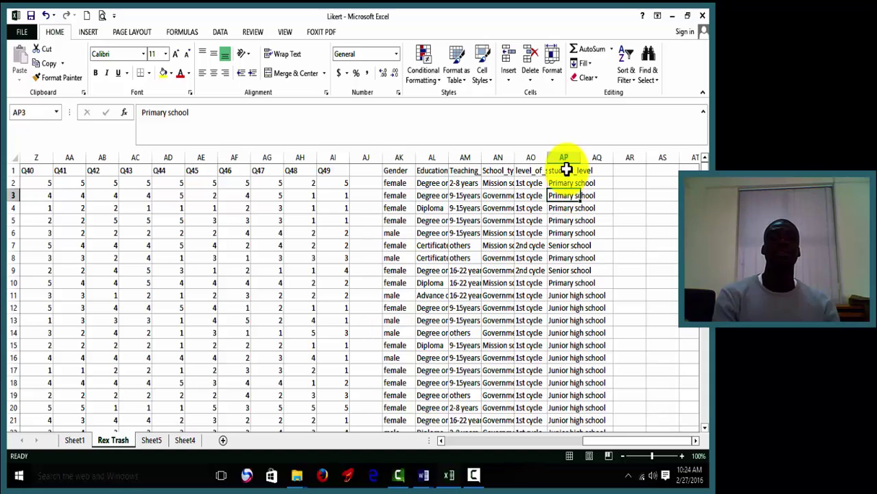
{"action": "left_click", "coordinate": [564, 169]}
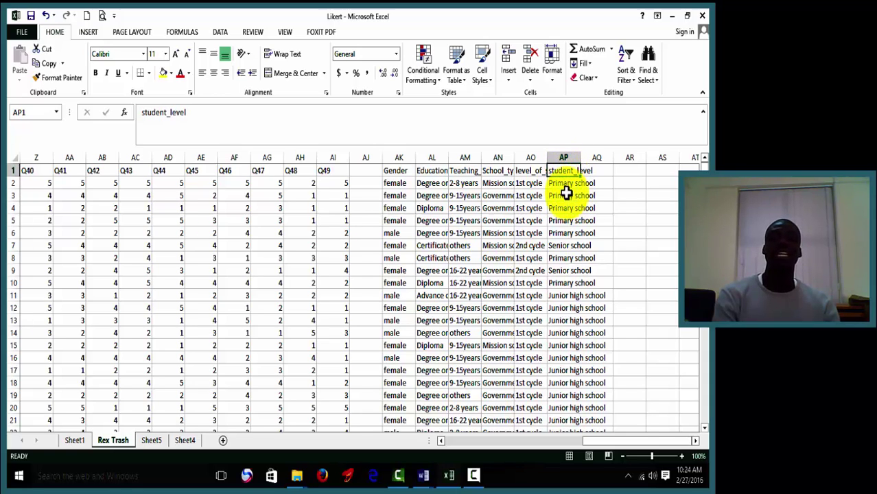
{"action": "left_click", "coordinate": [567, 195]}
{"action": "left_click", "coordinate": [572, 308]}
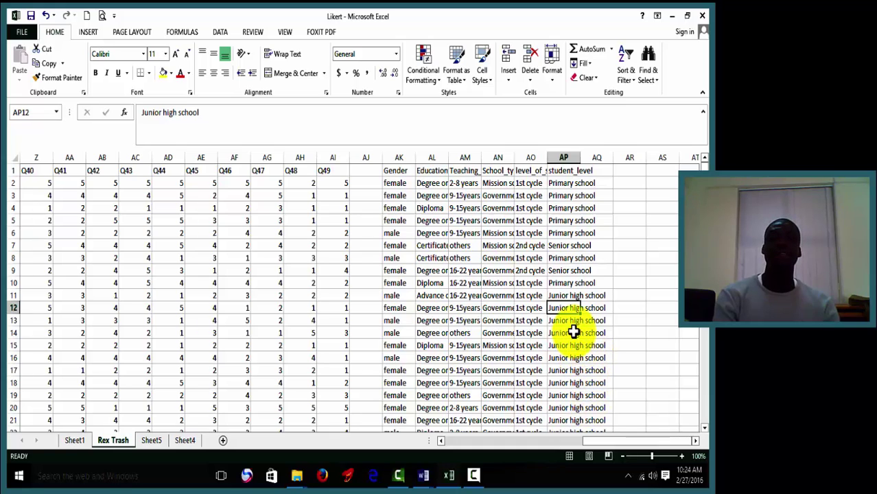
{"action": "left_click_drag", "start_coordinate": [703, 163], "coordinate": [703, 174]}
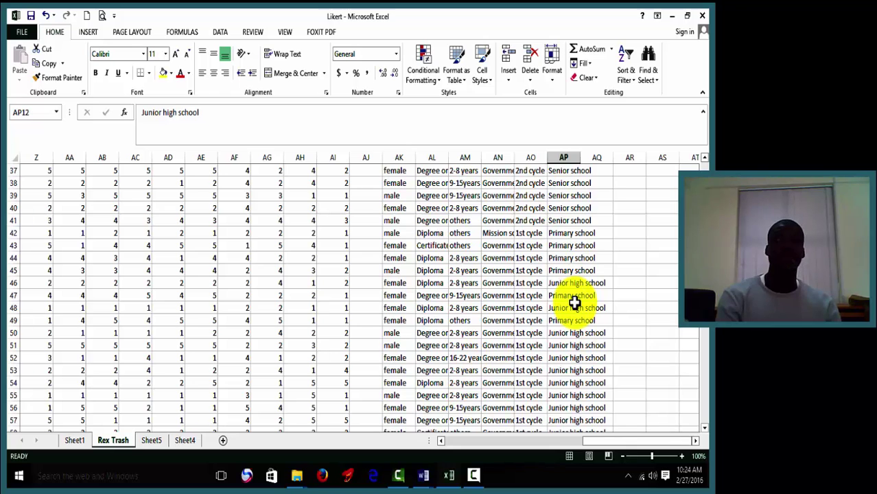
{"action": "left_click_drag", "start_coordinate": [704, 168], "coordinate": [703, 156]}
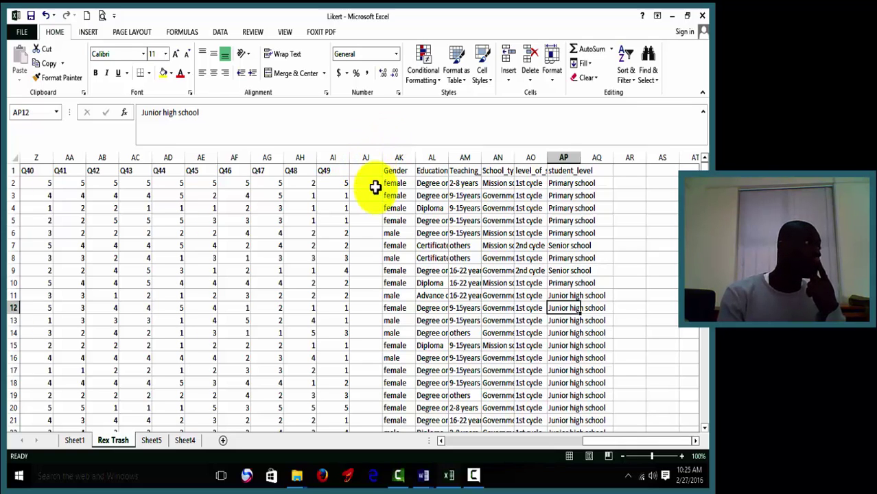
Step: Clear the active filter on the ATCat column of Sheet5 so all records are listed
{"action": "left_click", "coordinate": [149, 441]}
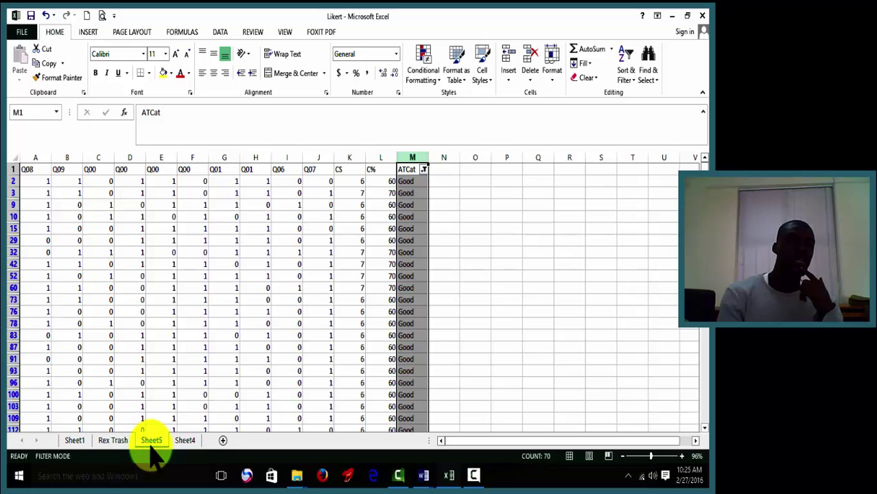
{"action": "left_click", "coordinate": [441, 443]}
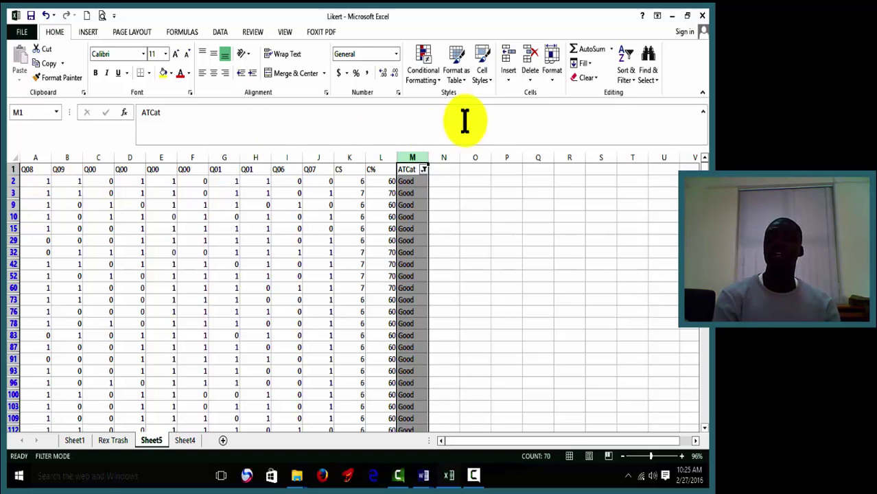
{"action": "left_click", "coordinate": [635, 85]}
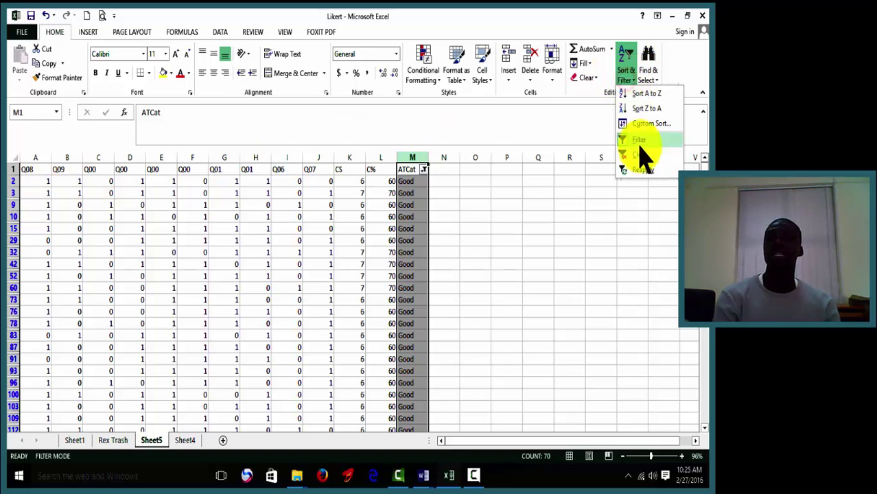
{"action": "left_click", "coordinate": [645, 154]}
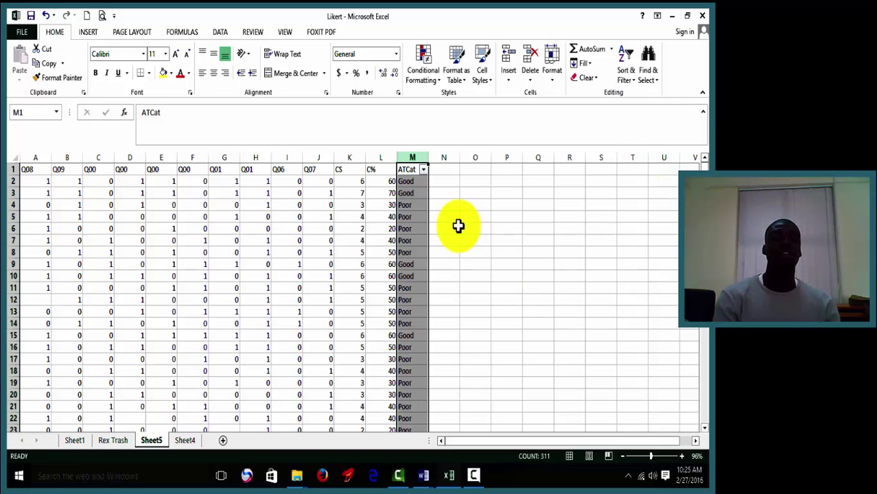
{"action": "mouse_move", "coordinate": [704, 164]}
{"action": "left_mouse_down"}
{"action": "mouse_move", "coordinate": [704, 412]}
{"action": "mouse_move", "coordinate": [693, 402]}
{"action": "mouse_move", "coordinate": [702, 156]}
{"action": "left_mouse_up"}
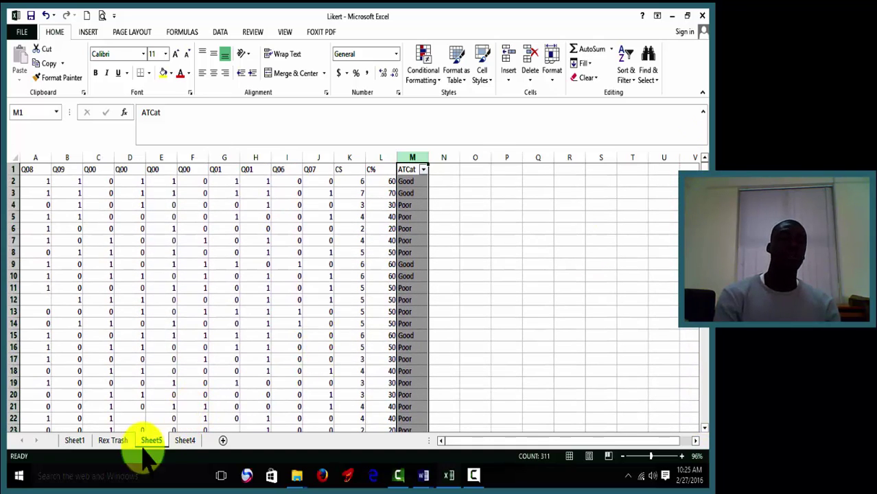
Step: Inspect the ATCat category in cell M2 of Sheet5 and look over the Rex Trash, Sheet1 and Sheet4 sheets
{"action": "left_click", "coordinate": [106, 232]}
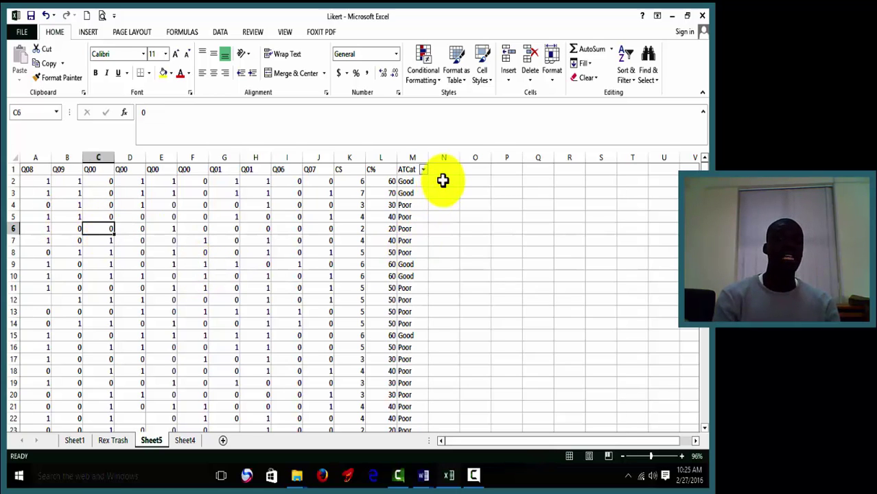
{"action": "left_click", "coordinate": [402, 181]}
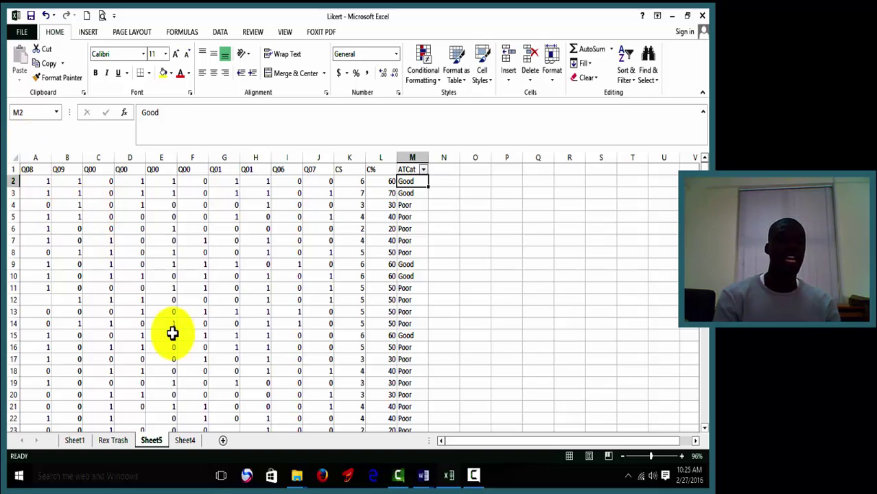
{"action": "left_click", "coordinate": [115, 440]}
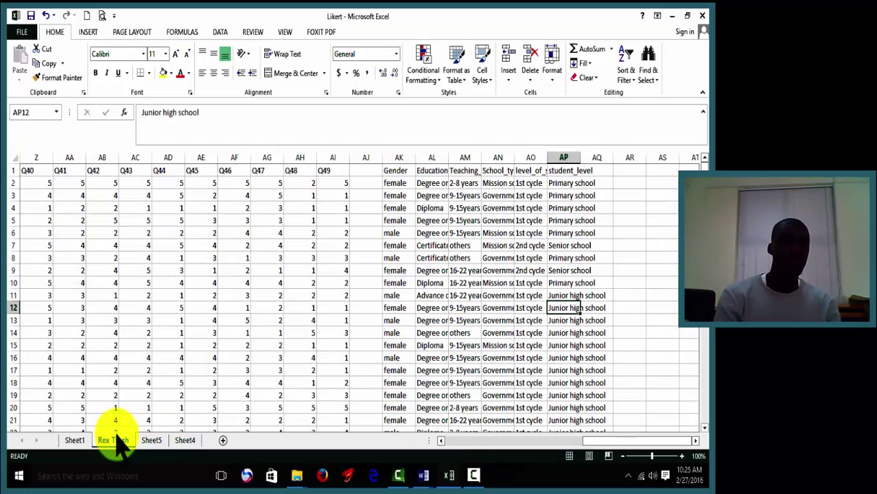
{"action": "left_click", "coordinate": [72, 440]}
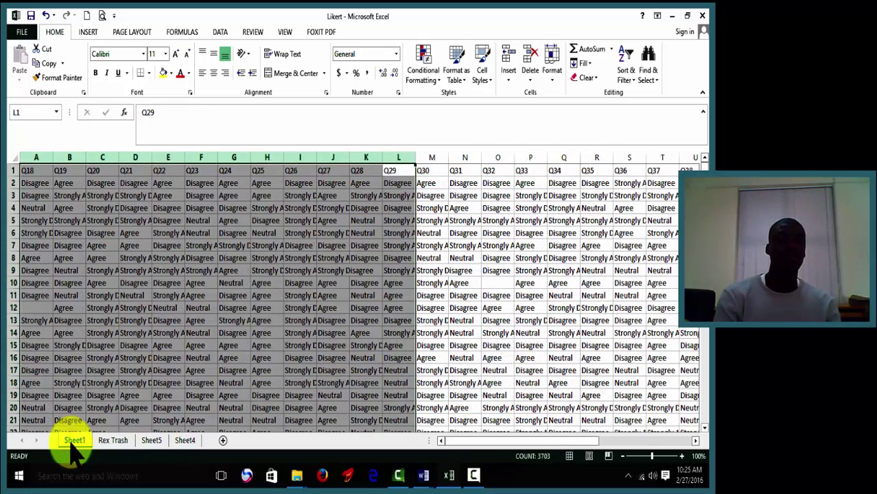
{"action": "left_click", "coordinate": [182, 443]}
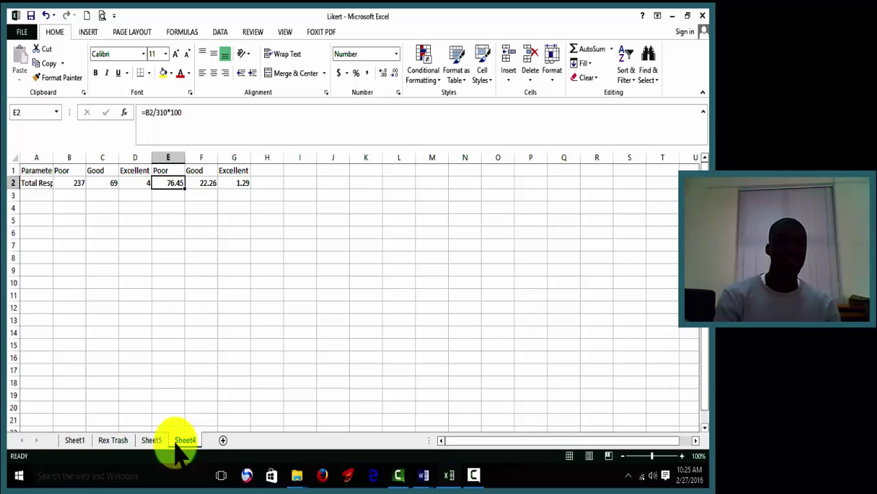
Step: Insert a new column before column A on Sheet5 and enter the header No in A1
{"action": "left_click", "coordinate": [150, 440]}
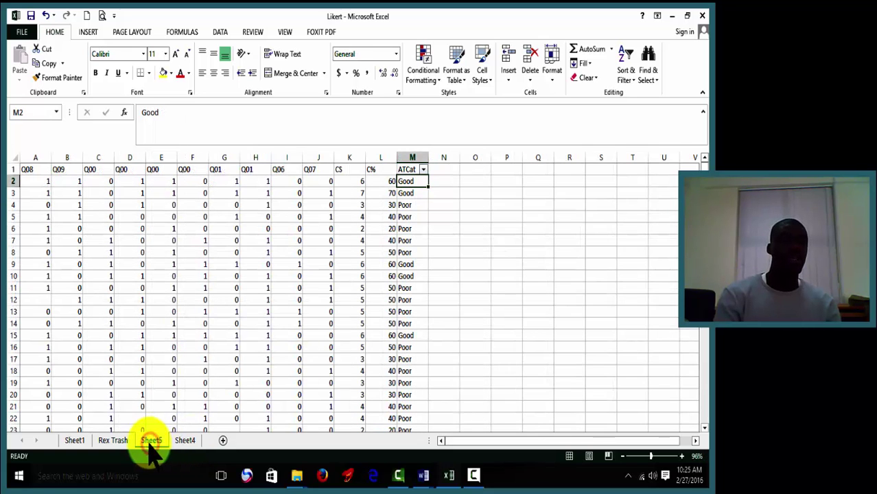
{"action": "left_click", "coordinate": [28, 157]}
{"action": "right_click", "coordinate": [27, 157]}
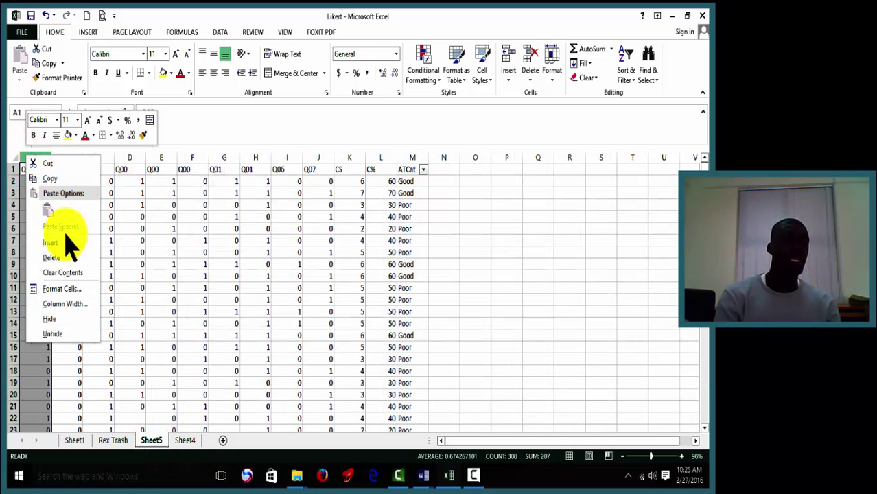
{"action": "left_click", "coordinate": [62, 242]}
{"action": "left_click", "coordinate": [36, 172]}
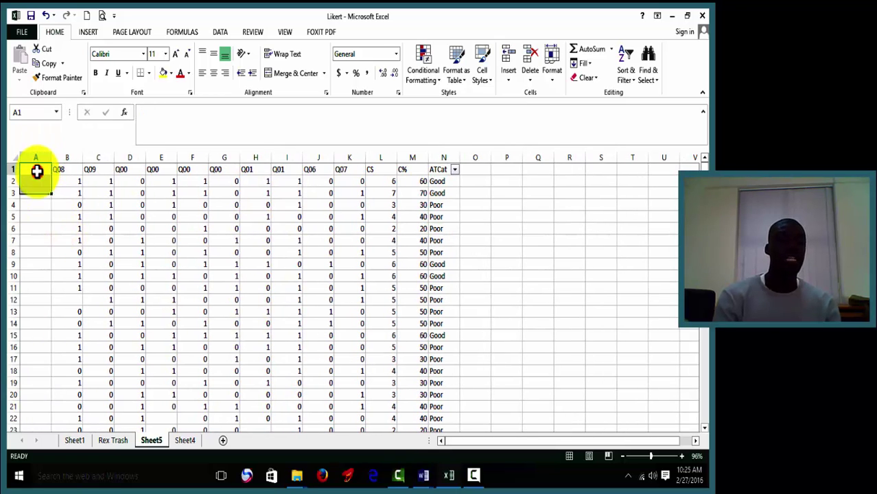
{"action": "type", "text": "No"}
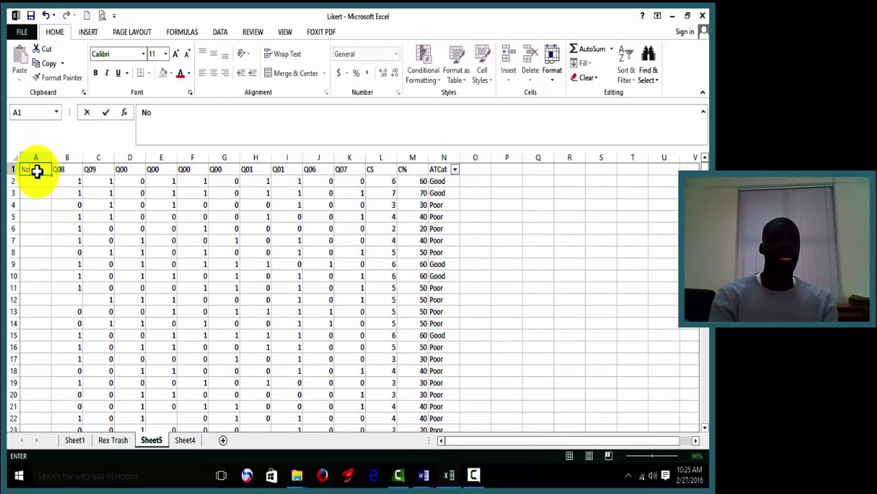
{"action": "key", "text": "Return"}
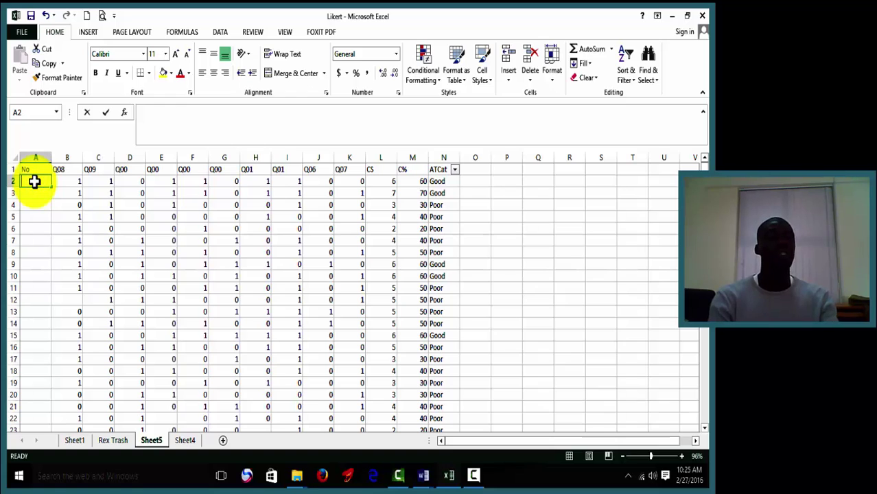
Step: Number the records in column A of Sheet5 with a fill series starting at 1 in A2 and ending at row 311
{"action": "type", "text": "1"}
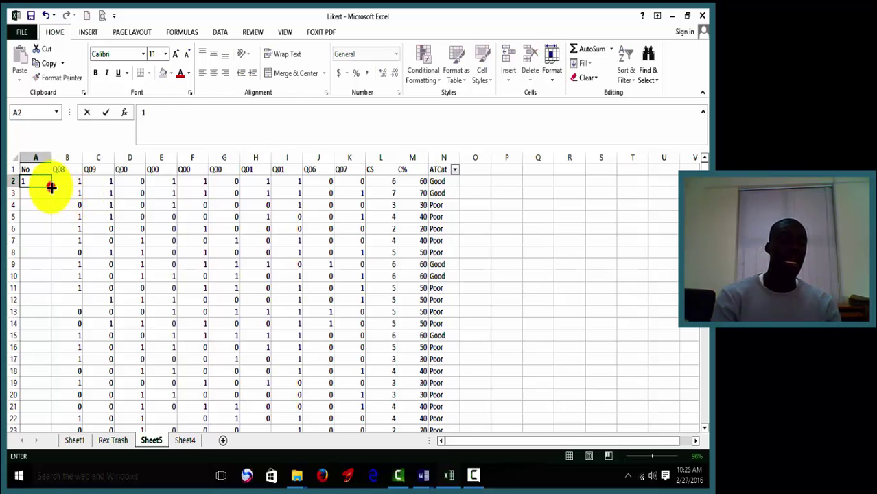
{"action": "left_click_drag", "start_coordinate": [50, 186], "coordinate": [49, 358]}
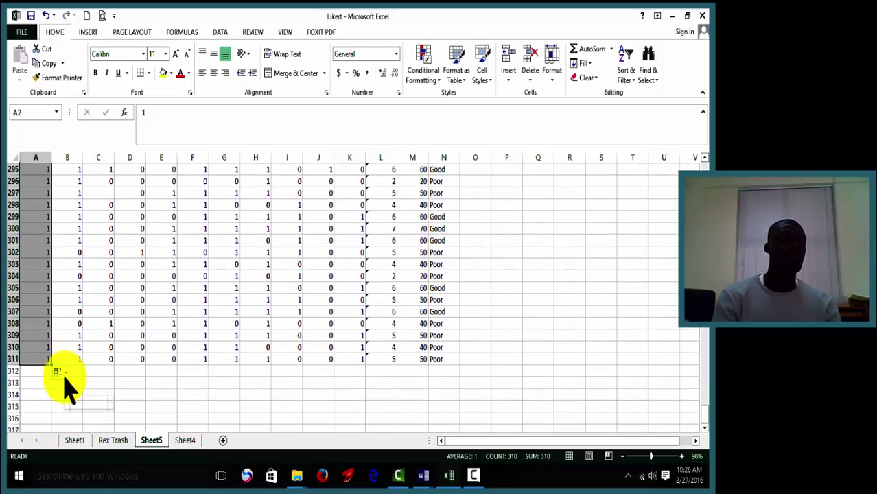
{"action": "left_click", "coordinate": [59, 372]}
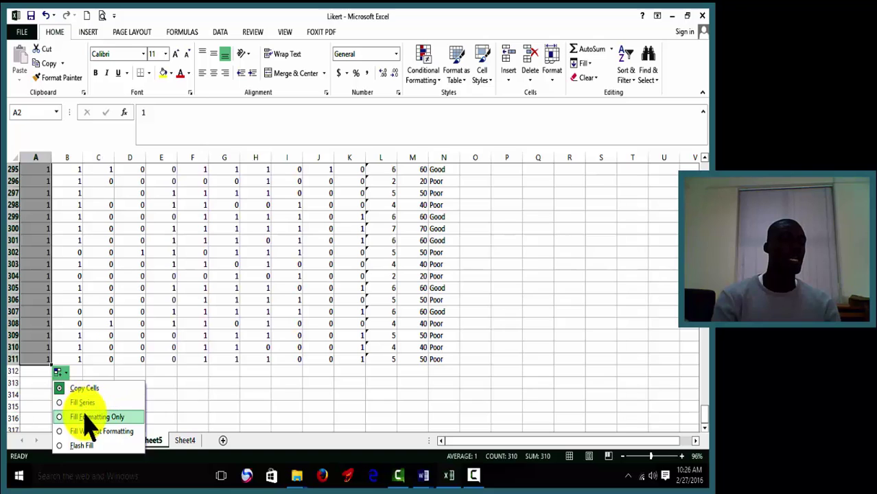
{"action": "left_click", "coordinate": [88, 404]}
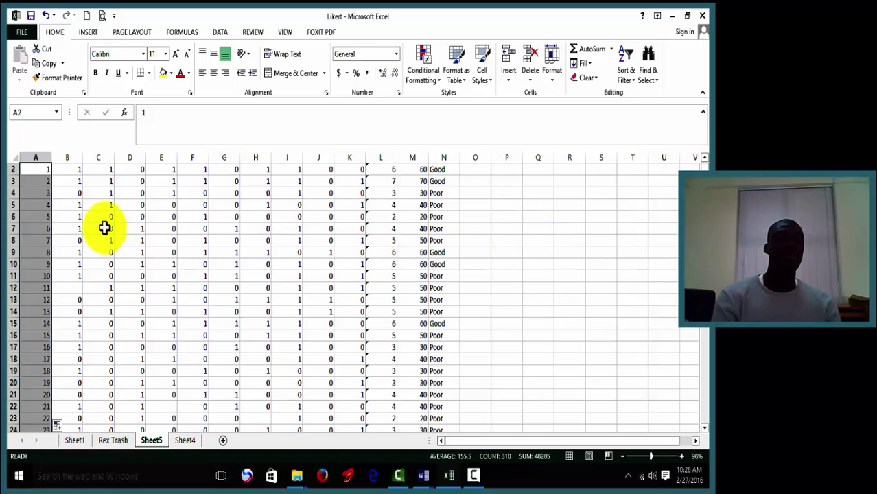
{"action": "left_click_drag", "start_coordinate": [705, 166], "coordinate": [703, 157]}
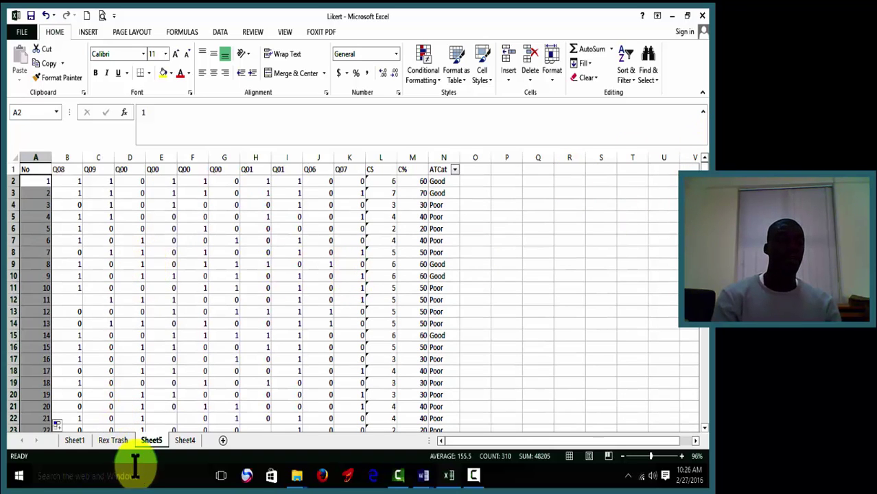
Step: Enter the header No in cell AJ1 of the Rex Trash sheet, beside the Gender column
{"action": "left_click", "coordinate": [112, 440]}
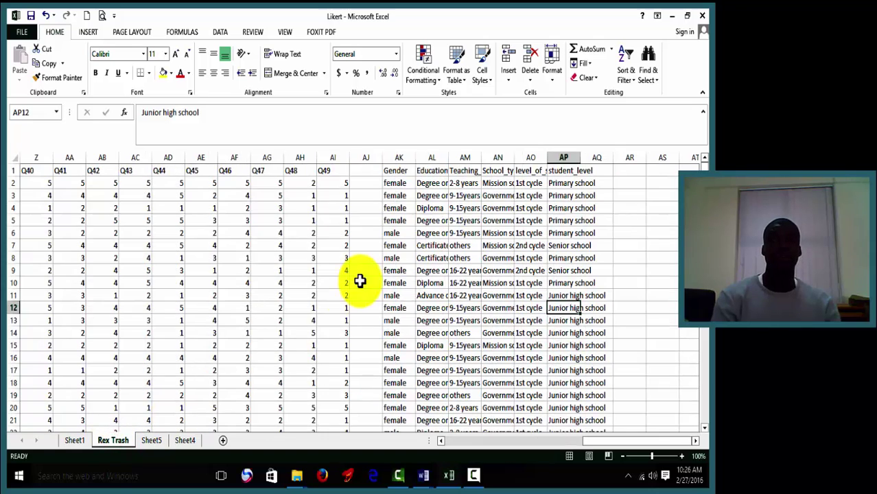
{"action": "left_click", "coordinate": [368, 171]}
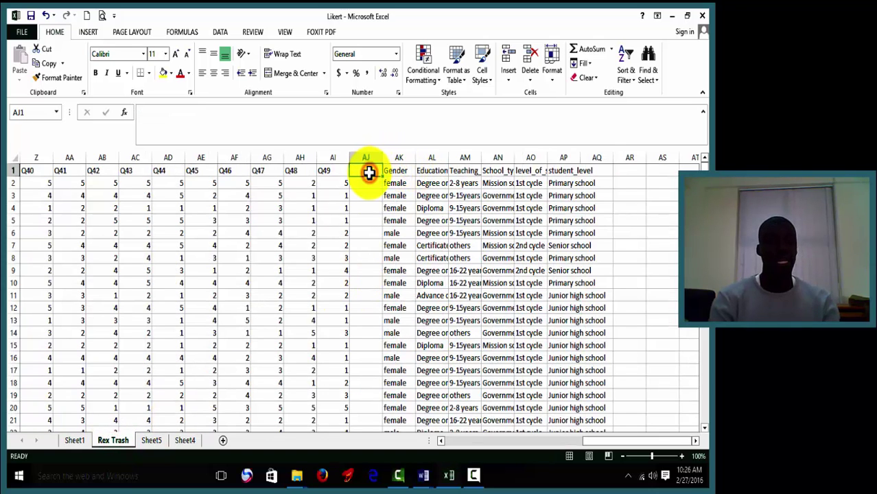
{"action": "type", "text": "No"}
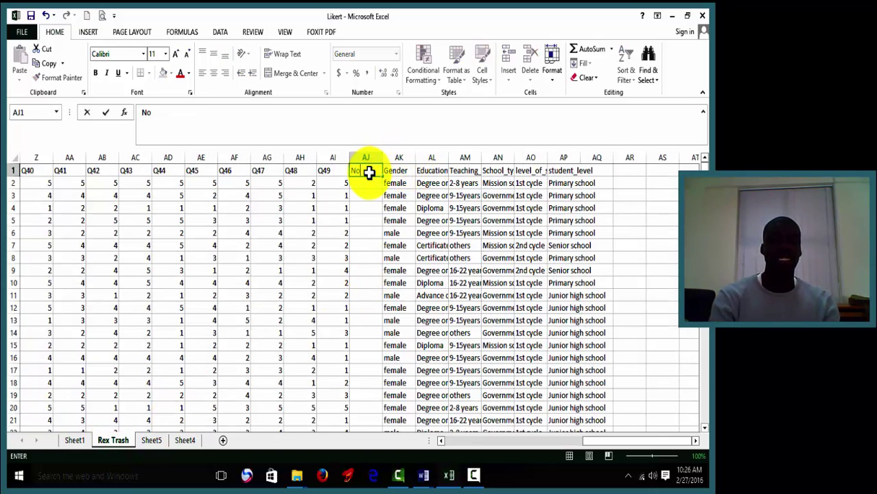
Step: Number the Rex Trash records in column AJ with a fill series starting at 1 in AJ2 and ending at row 311
{"action": "left_click", "coordinate": [369, 182]}
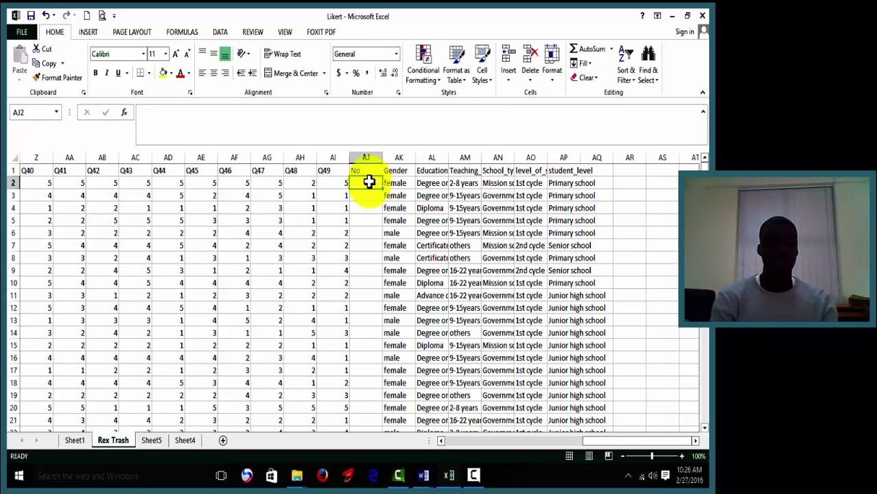
{"action": "type", "text": "1"}
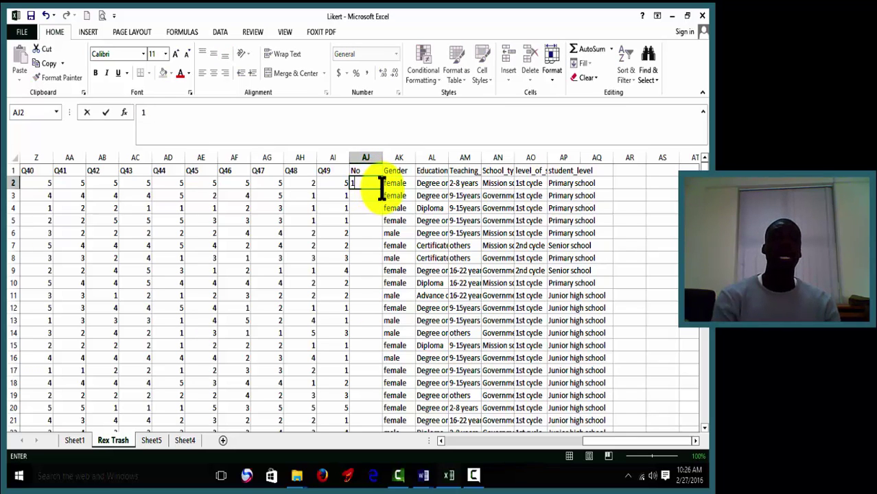
{"action": "left_click_drag", "start_coordinate": [381, 189], "coordinate": [393, 321]}
{"action": "left_click_drag", "start_coordinate": [388, 421], "coordinate": [387, 424]}
{"action": "left_click_drag", "start_coordinate": [407, 482], "coordinate": [381, 388]}
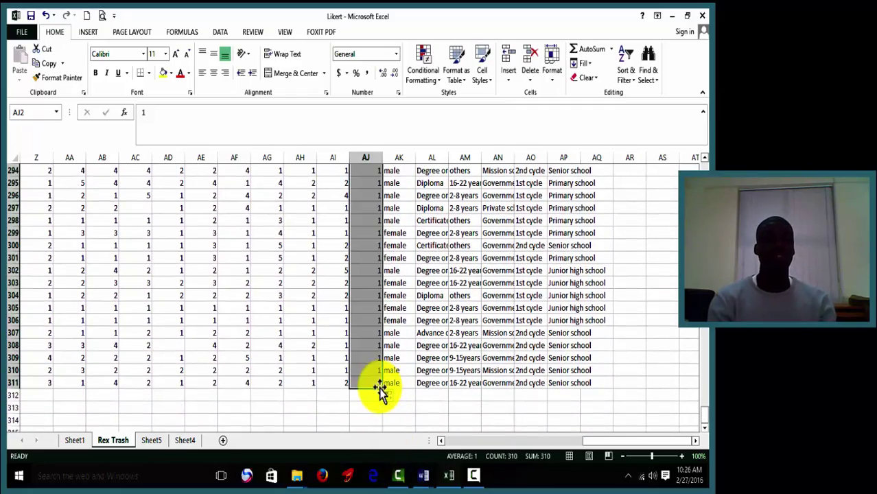
{"action": "left_click", "coordinate": [388, 397]}
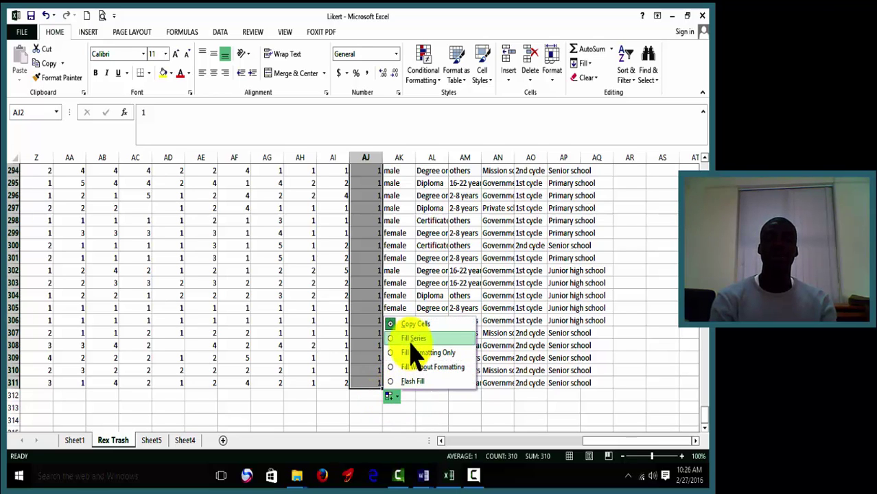
{"action": "left_click", "coordinate": [410, 339]}
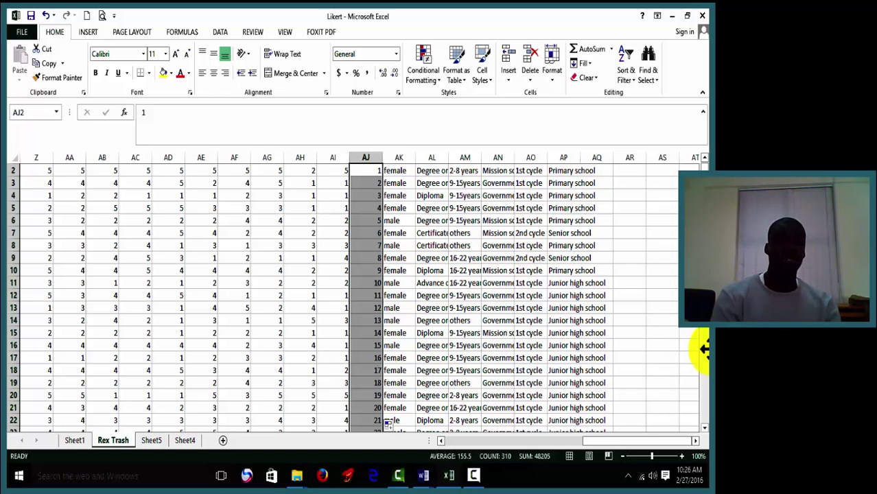
{"action": "left_click", "coordinate": [703, 157]}
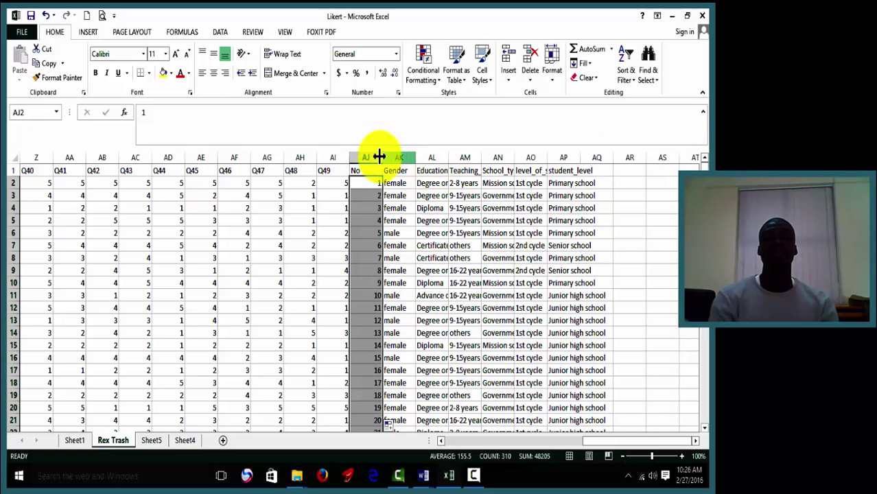
Step: Copy columns AJ to AQ of the Rex Trash sheet and paste them into a new worksheet starting at A1
{"action": "left_click_drag", "start_coordinate": [372, 157], "coordinate": [585, 157]}
{"action": "key", "text": "ctrl+c"}
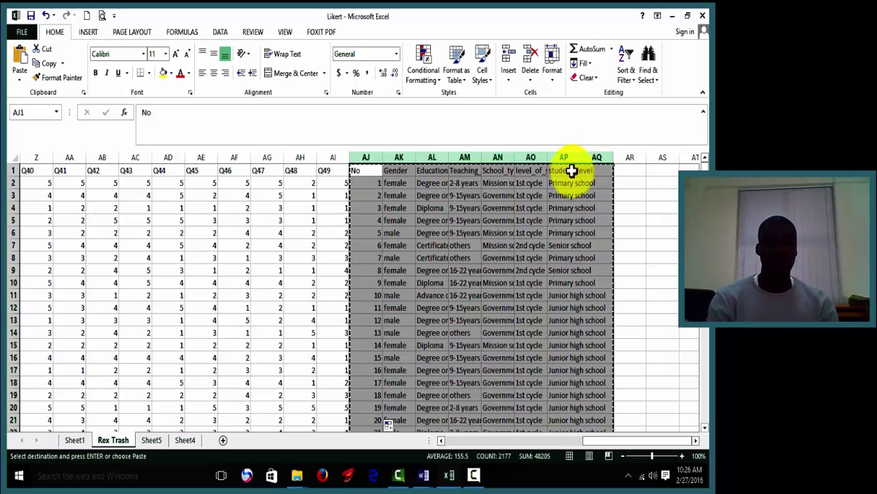
{"action": "left_click", "coordinate": [222, 440]}
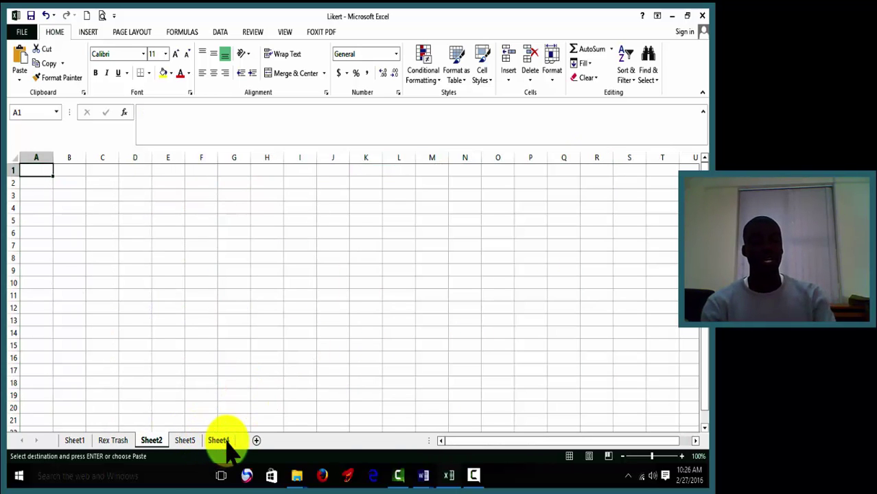
{"action": "key", "text": "ctrl+v"}
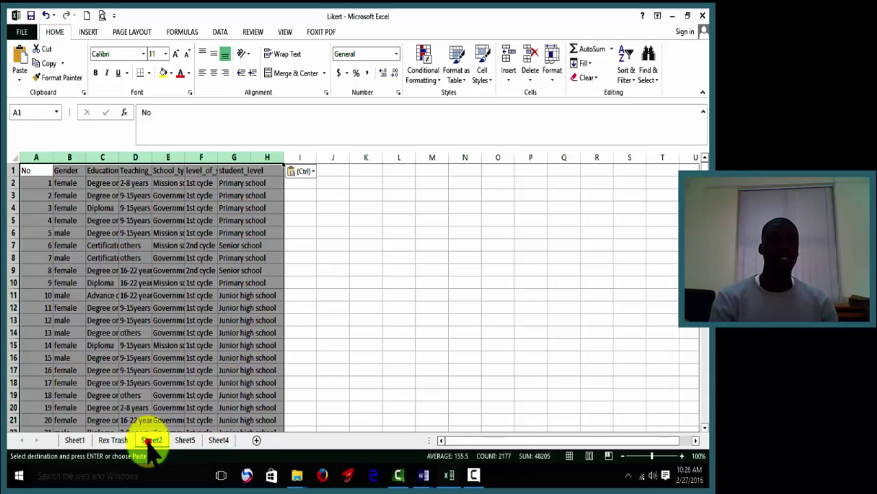
Step: Rename Sheet5, which holds the scores and ATCat column, as cal
{"action": "left_click", "coordinate": [122, 442]}
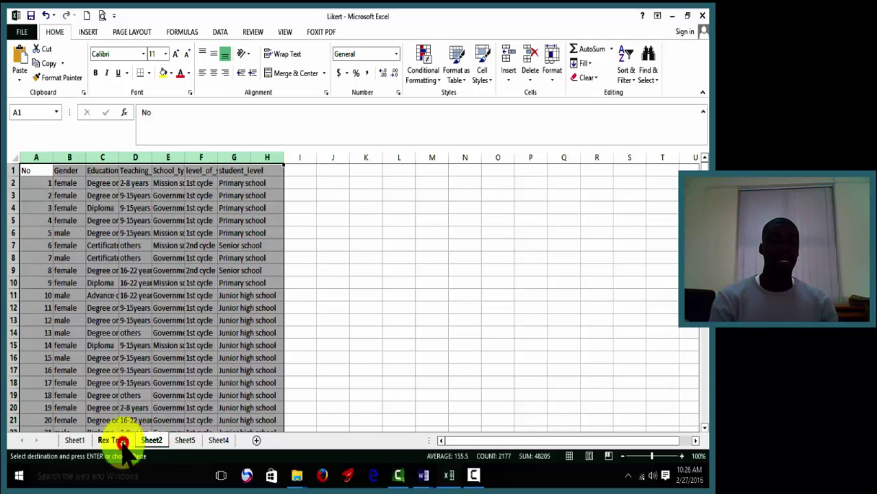
{"action": "left_click", "coordinate": [188, 441]}
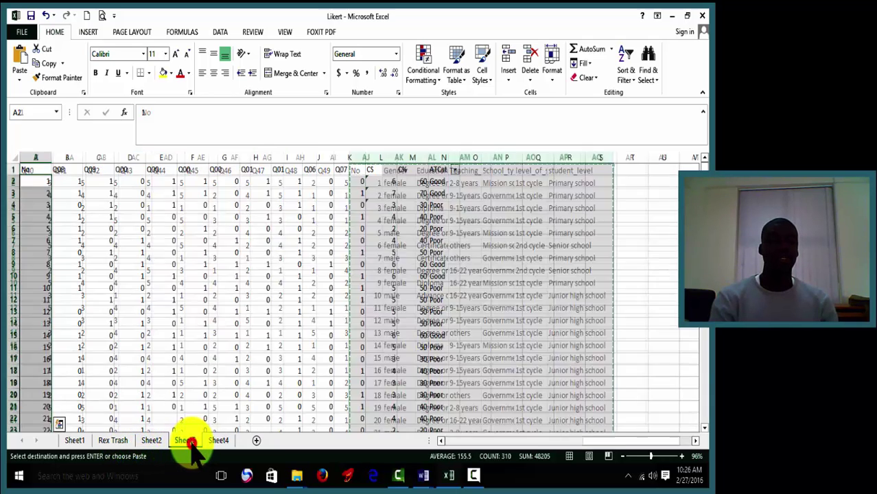
{"action": "right_click", "coordinate": [192, 443]}
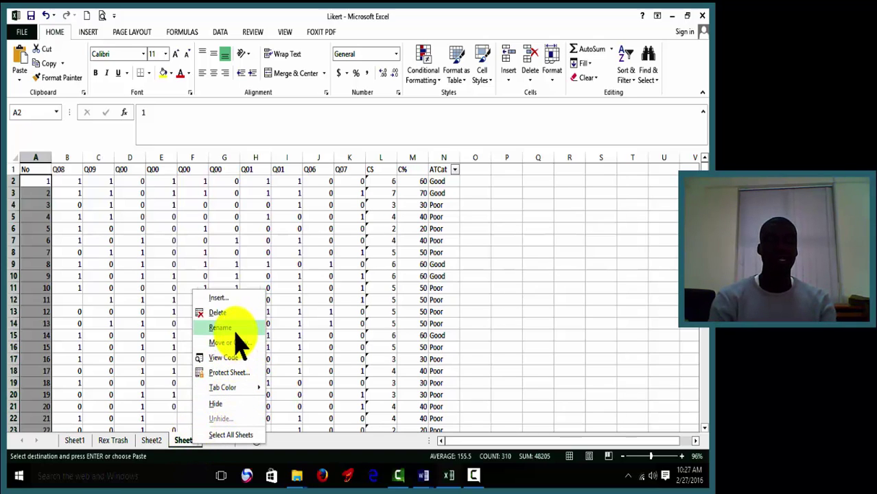
{"action": "key", "text": "Escape"}
{"action": "type", "text": "cal"}
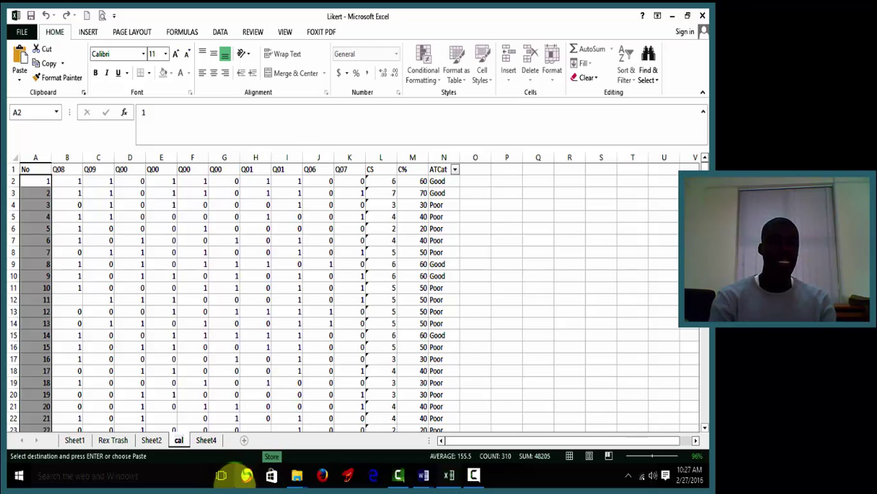
Step: Rename Sheet4, which holds the attitude counts and percentages, as Table
{"action": "left_click", "coordinate": [207, 441]}
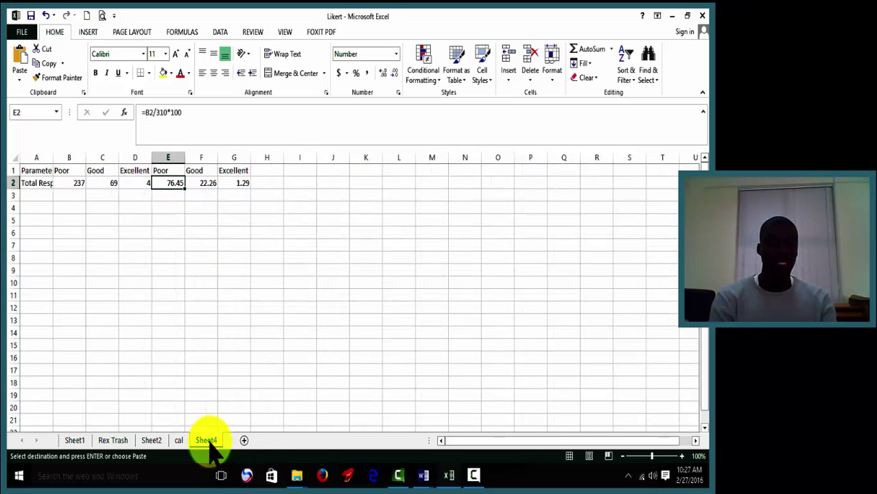
{"action": "right_click", "coordinate": [210, 442]}
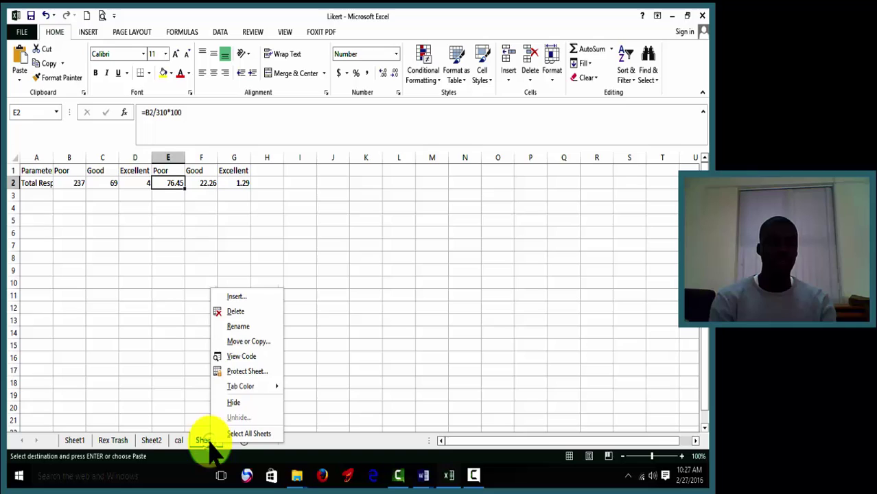
{"action": "left_click", "coordinate": [240, 326]}
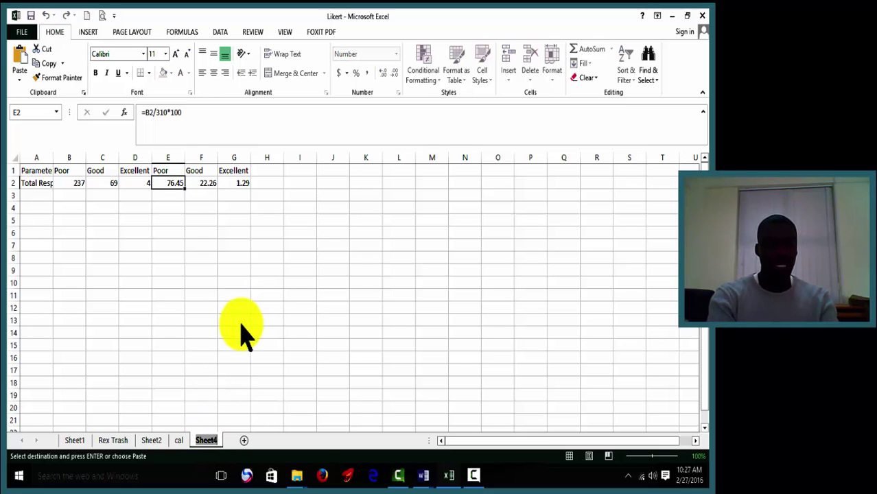
{"action": "type", "text": "Ta"}
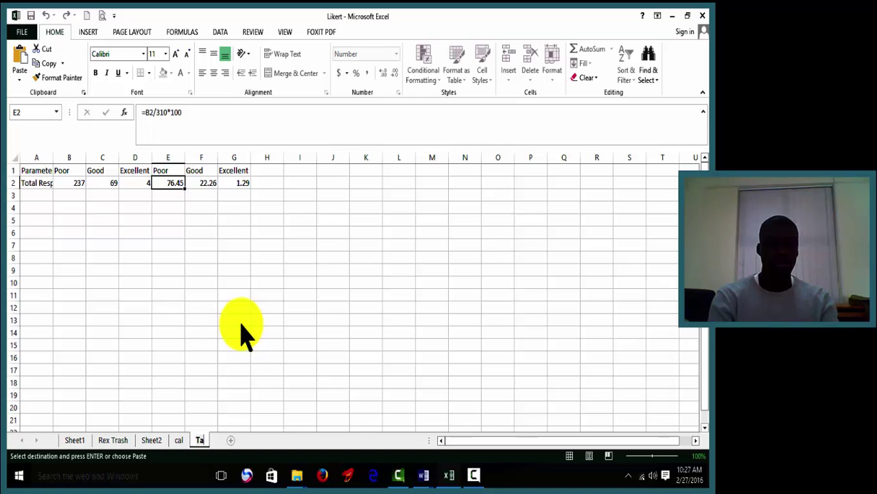
{"action": "type", "text": "ble"}
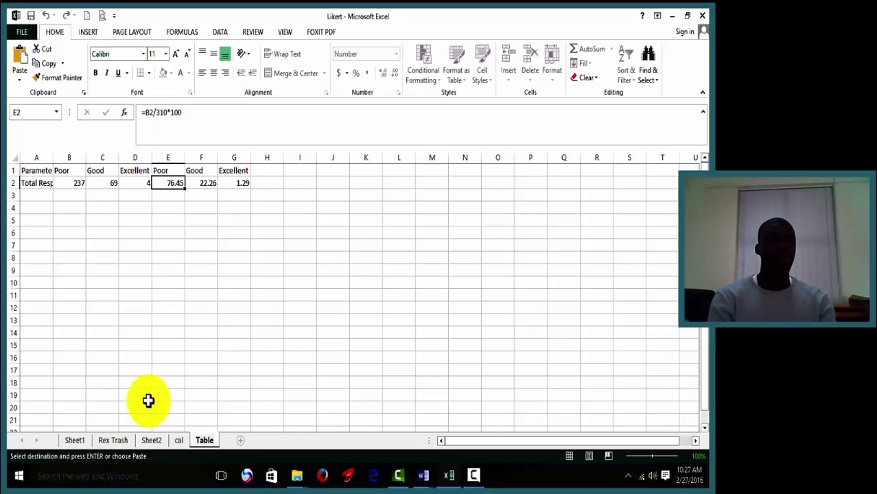
{"action": "key", "text": "Return"}
Step: Rename Sheet2, which holds the pasted demographic columns, as WK
{"action": "left_click", "coordinate": [152, 442]}
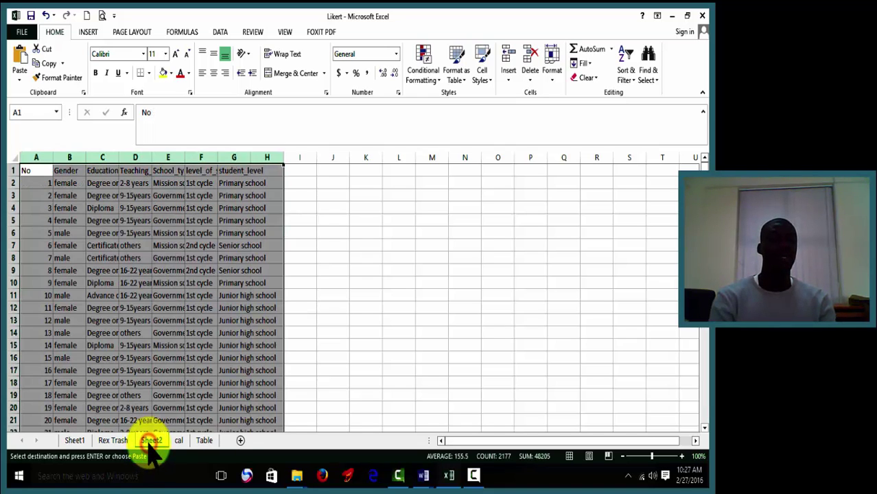
{"action": "right_click", "coordinate": [152, 443]}
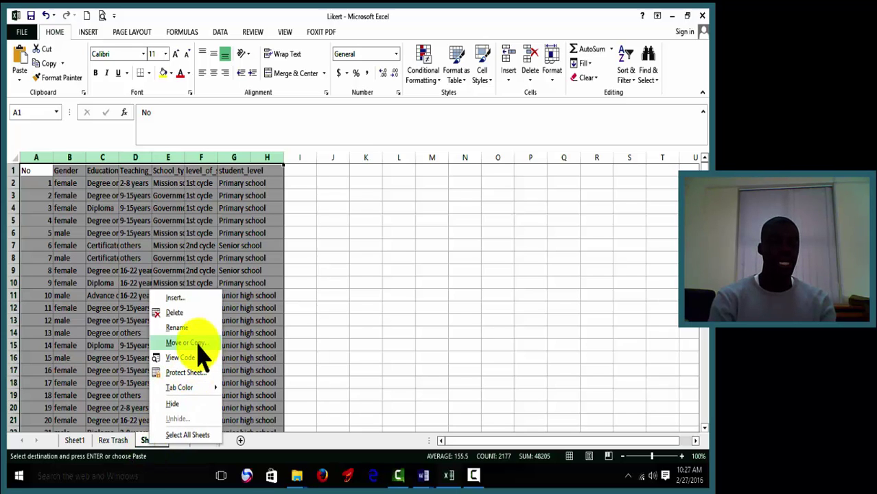
{"action": "left_click", "coordinate": [177, 328]}
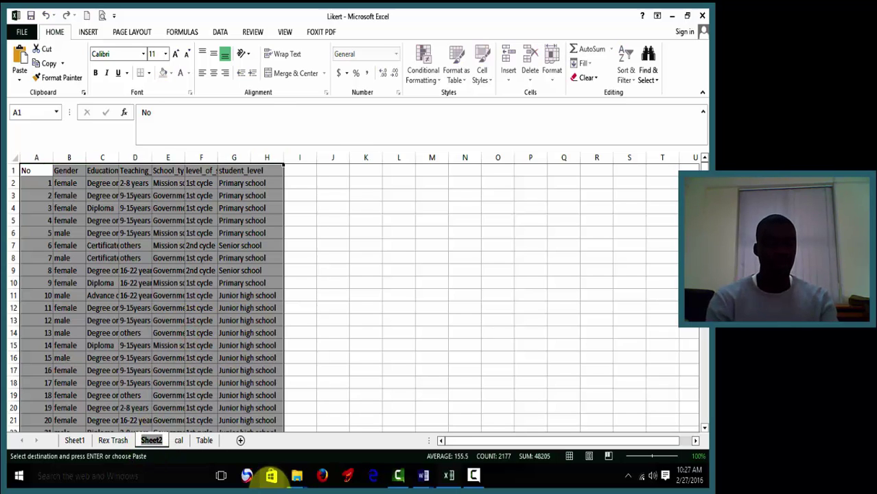
{"action": "type", "text": "WK"}
{"action": "key", "text": "Return"}
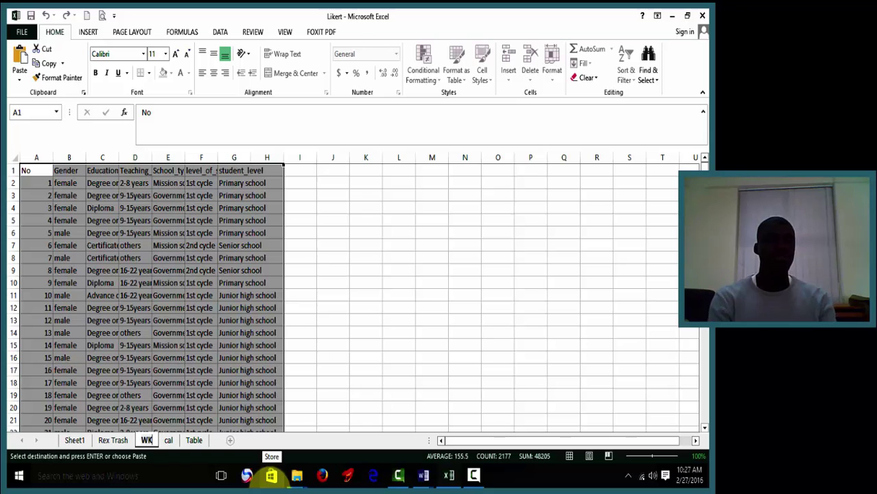
Step: Turn off the filter on the ATCat column of the cal sheet
{"action": "left_click", "coordinate": [170, 441]}
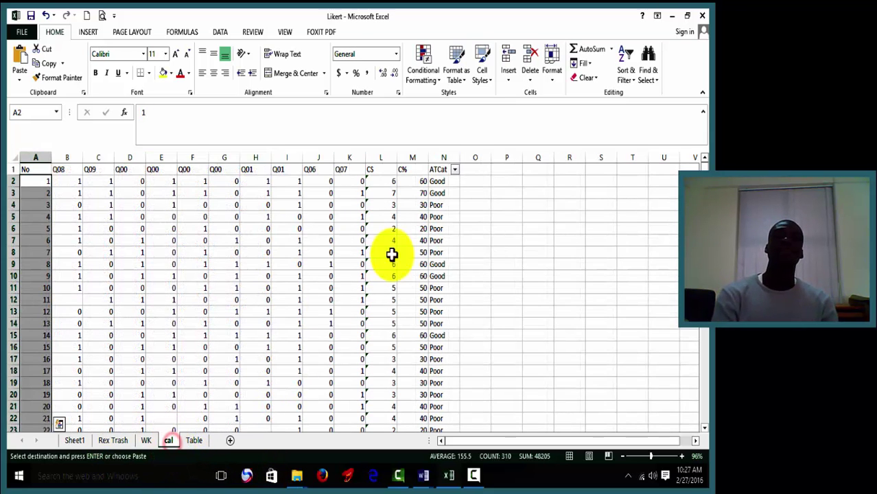
{"action": "left_click", "coordinate": [440, 160]}
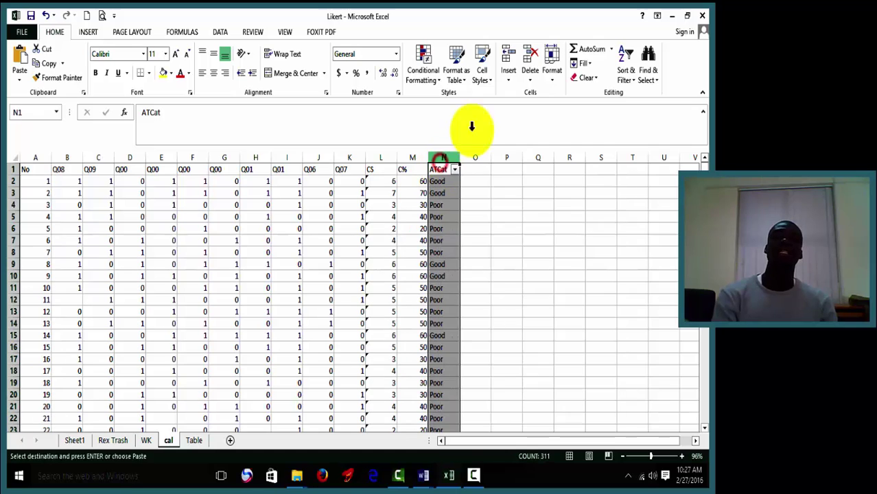
{"action": "left_click", "coordinate": [647, 73]}
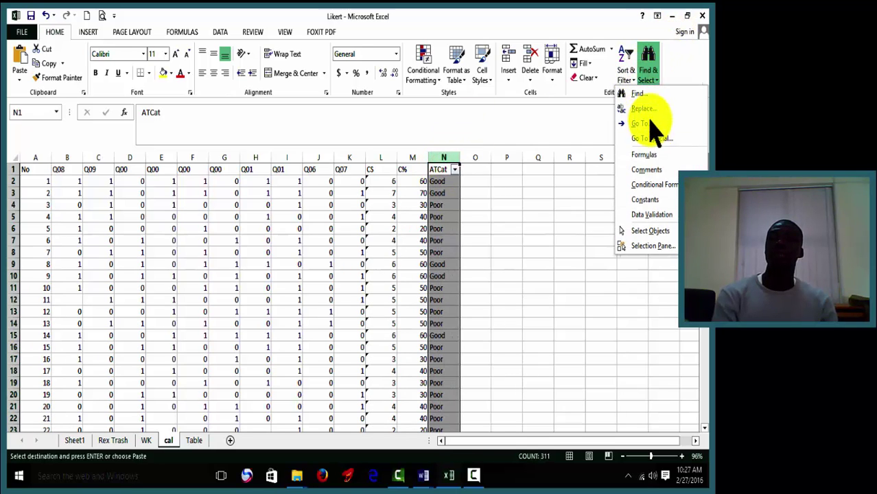
{"action": "left_click", "coordinate": [624, 82]}
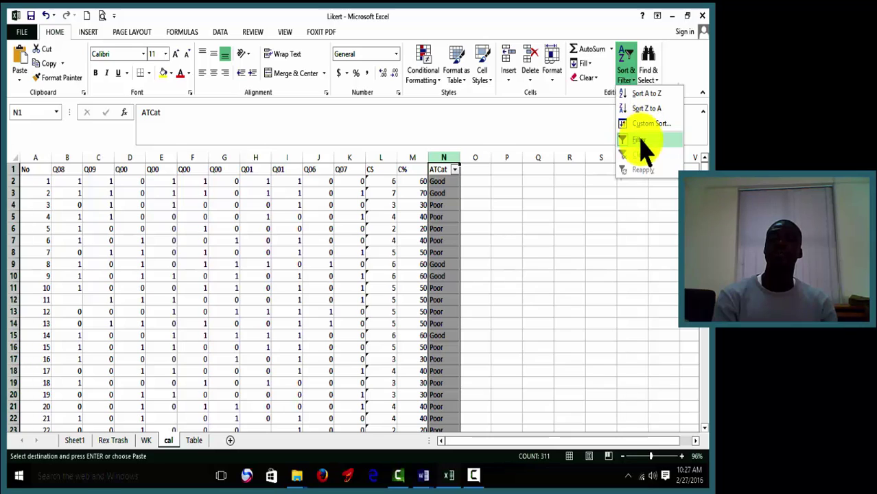
{"action": "left_click", "coordinate": [640, 141]}
{"action": "left_click", "coordinate": [580, 265]}
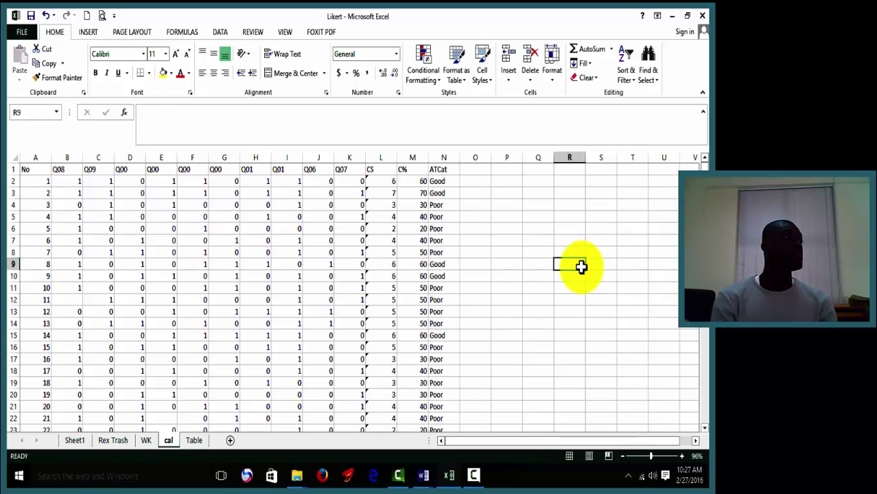
Step: Copy the whole ATCat column from the cal sheet into column I of the WK sheet, beside the demographic columns
{"action": "left_click", "coordinate": [439, 158]}
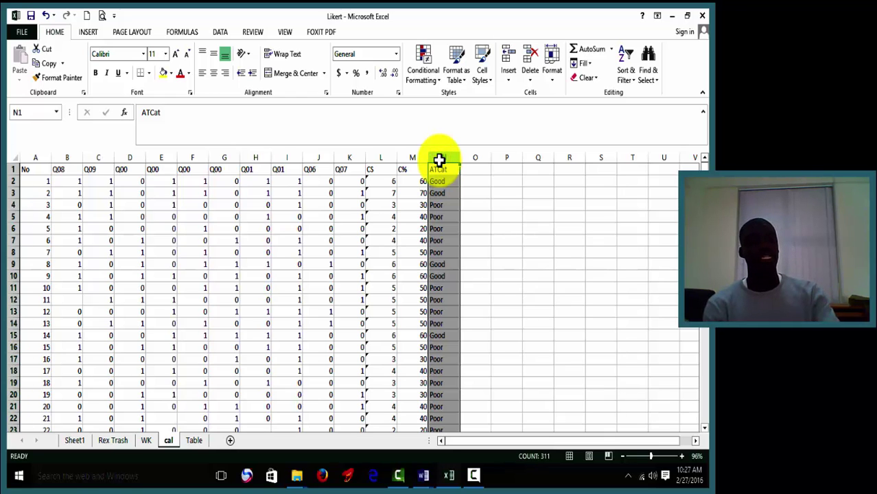
{"action": "key", "text": "ctrl+c"}
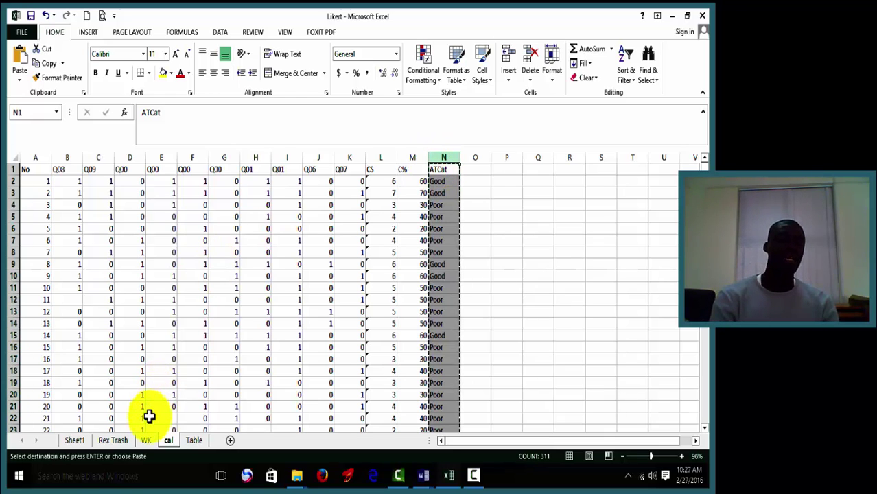
{"action": "left_click", "coordinate": [146, 437]}
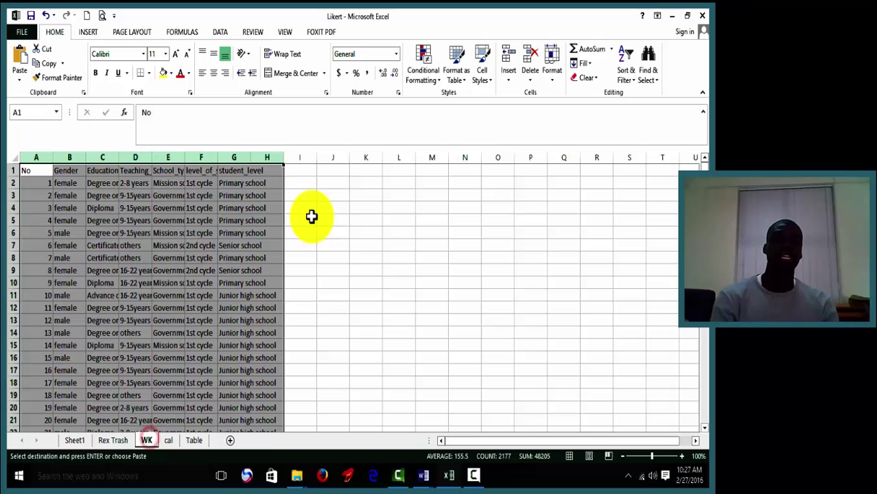
{"action": "left_click", "coordinate": [300, 172]}
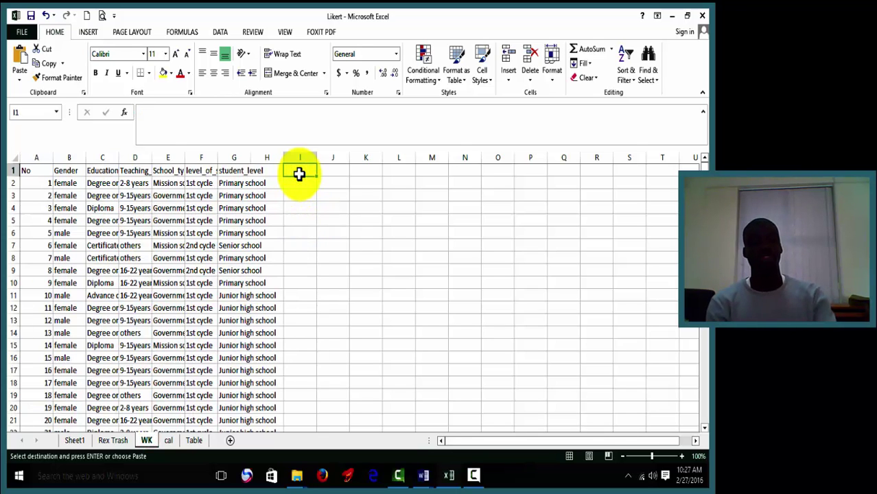
{"action": "key", "text": "ctrl+v"}
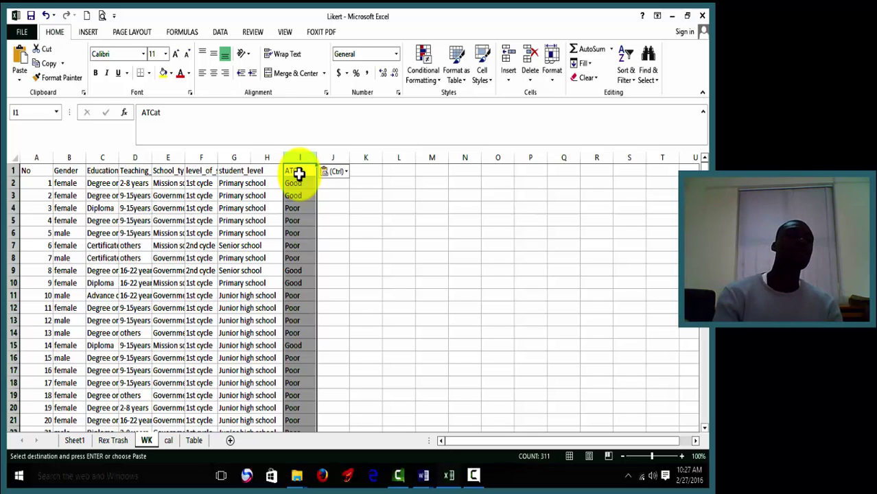
{"action": "left_click_drag", "start_coordinate": [133, 157], "coordinate": [94, 157]}
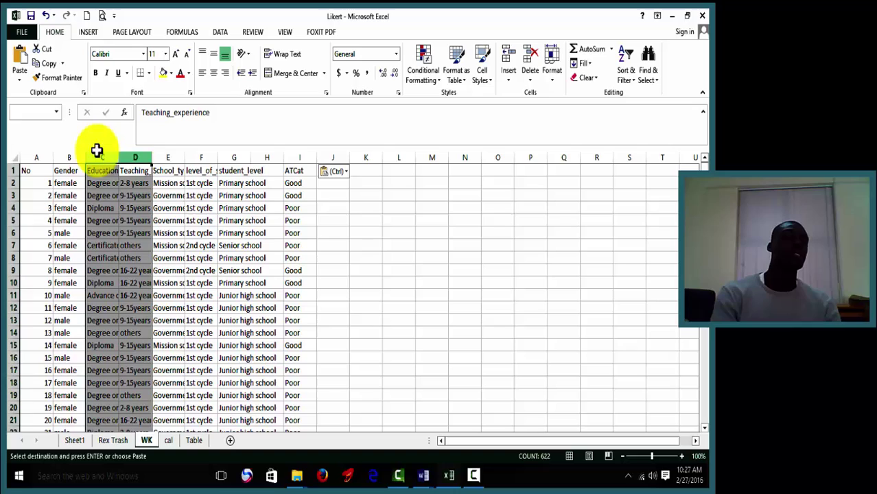
{"action": "left_click", "coordinate": [195, 221]}
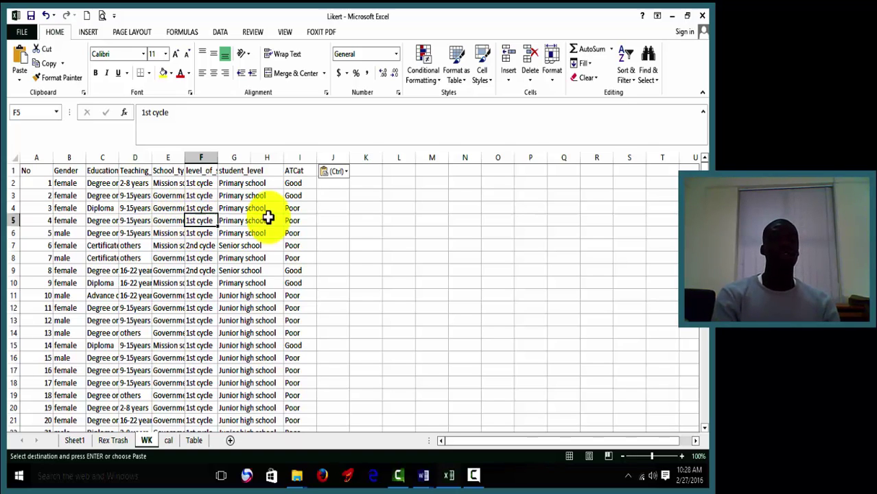
{"action": "left_click", "coordinate": [327, 241]}
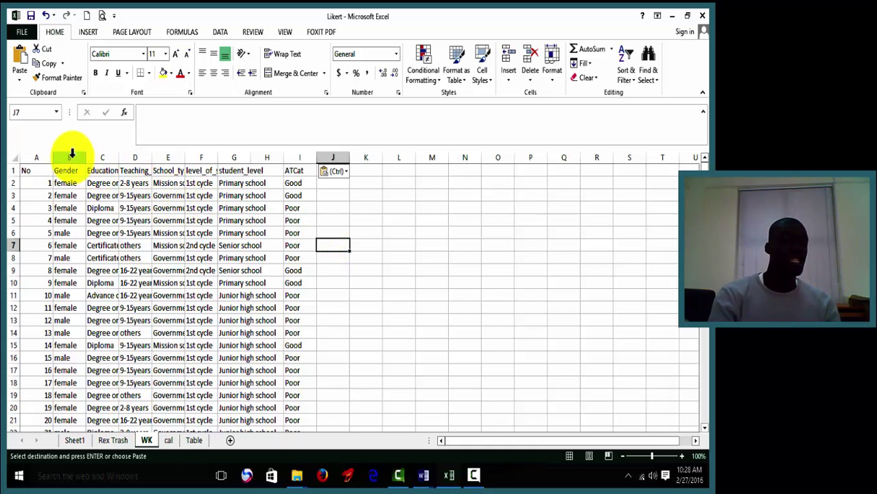
Step: Turn on filtering for columns B to I of the WK sheet, from Gender through ATCat
{"action": "left_click_drag", "start_coordinate": [72, 155], "coordinate": [297, 158]}
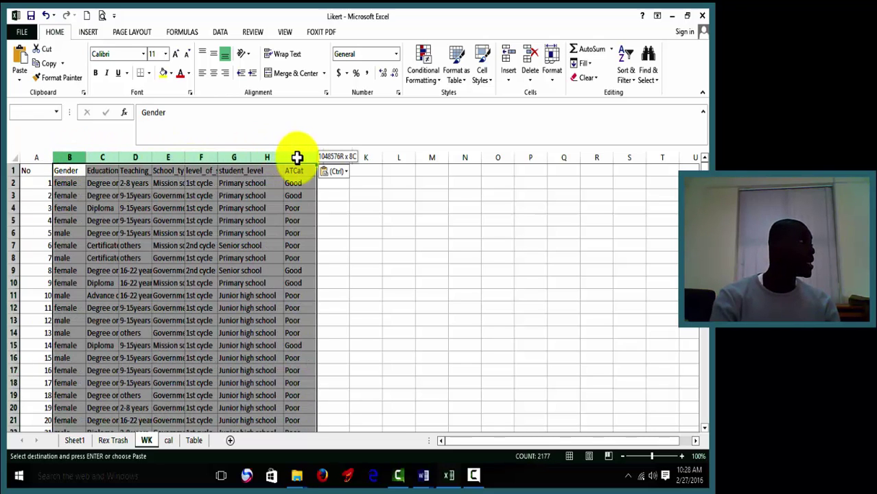
{"action": "left_click_drag", "start_coordinate": [298, 158], "coordinate": [297, 158]}
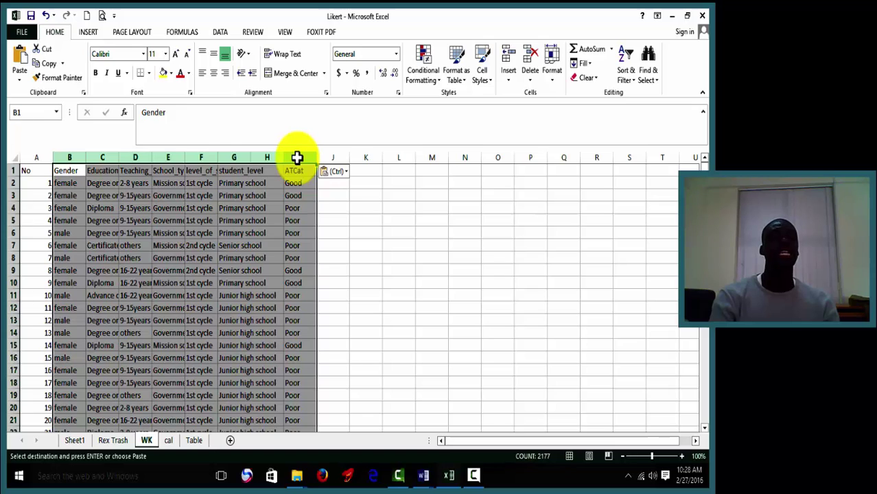
{"action": "left_click", "coordinate": [628, 81]}
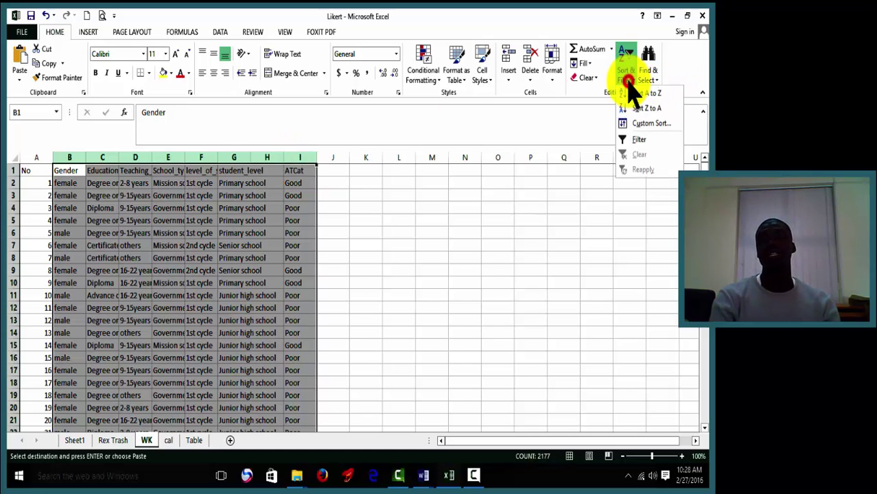
{"action": "left_click", "coordinate": [640, 142]}
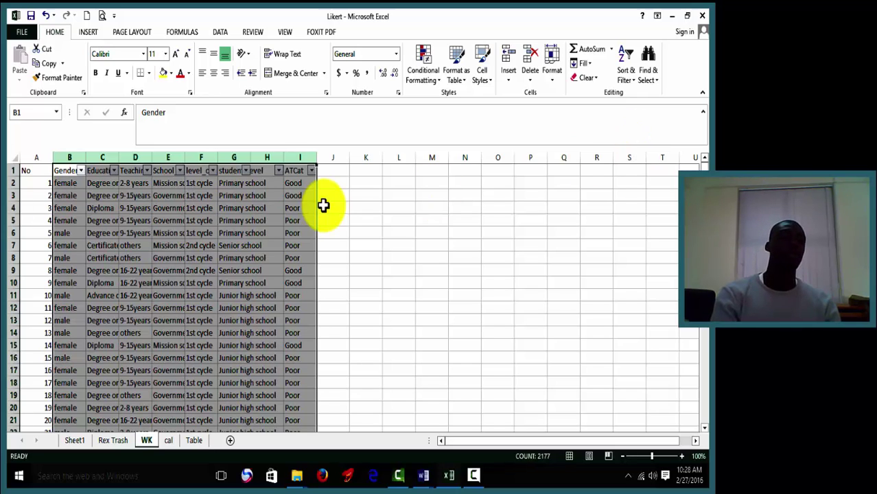
Step: Filter the Gender column so only the female records are shown
{"action": "left_click", "coordinate": [80, 171]}
{"action": "left_click", "coordinate": [113, 171]}
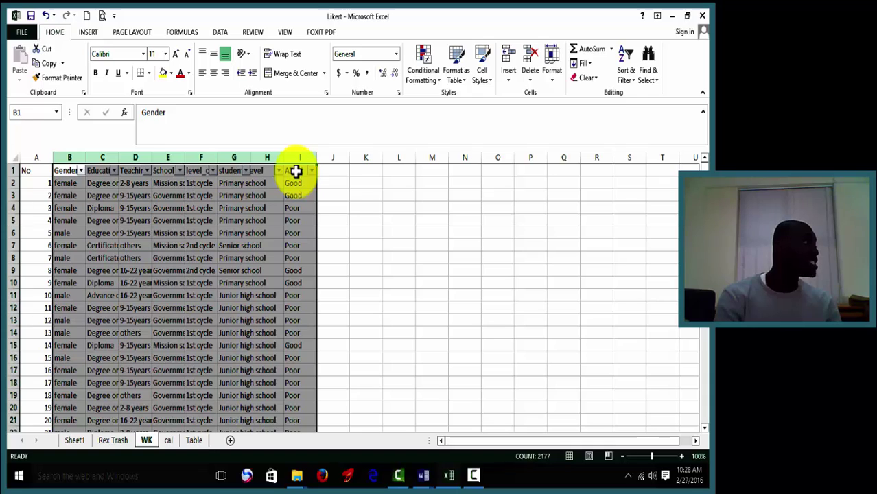
{"action": "left_click", "coordinate": [80, 170]}
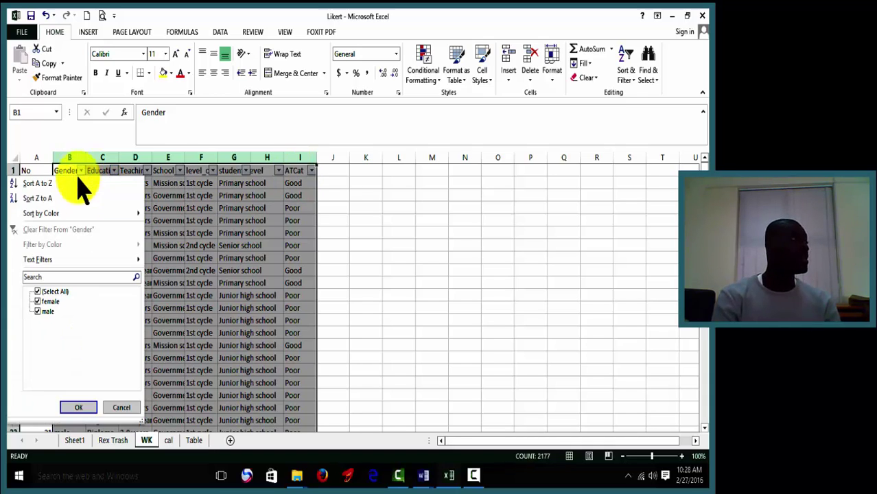
{"action": "left_click", "coordinate": [69, 292]}
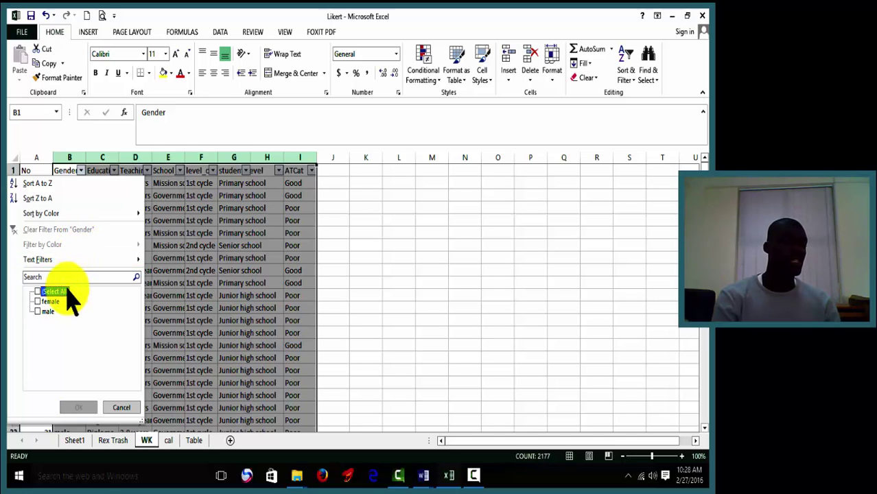
{"action": "left_click", "coordinate": [54, 302]}
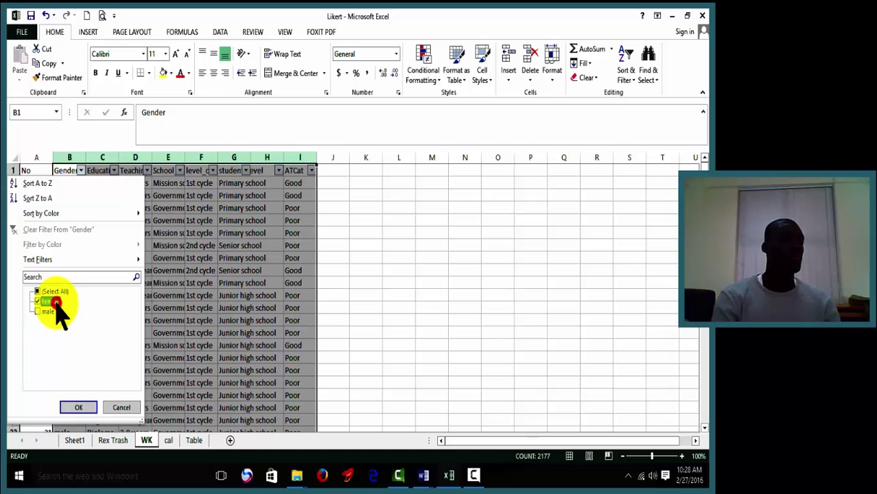
{"action": "left_click", "coordinate": [79, 407]}
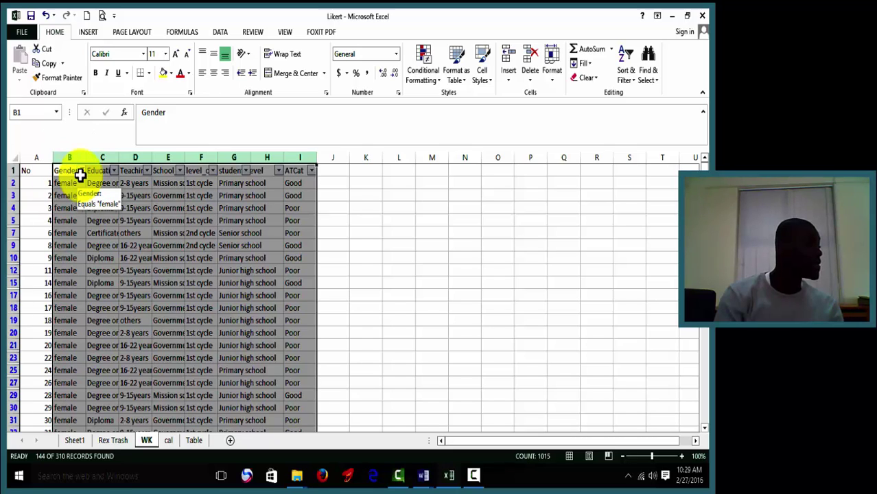
Step: Filter the ATCat column to Excellent to read the count of females in that attitude category
{"action": "left_click", "coordinate": [312, 171]}
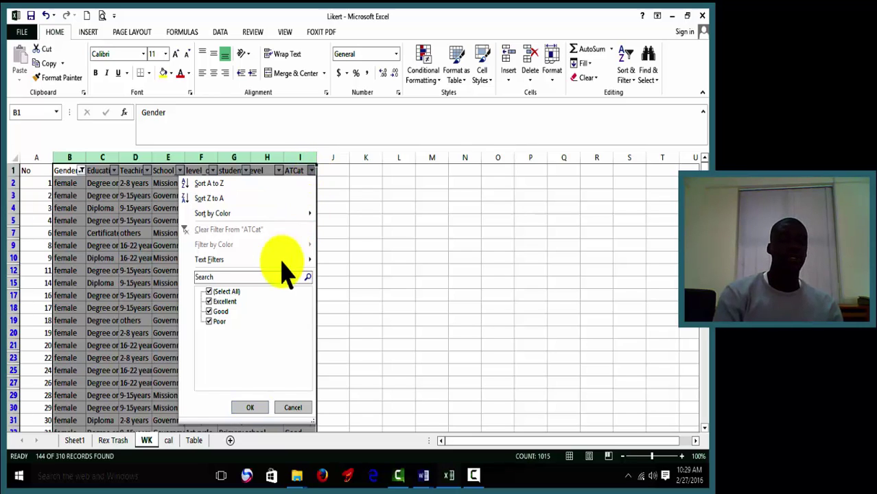
{"action": "left_click", "coordinate": [234, 291]}
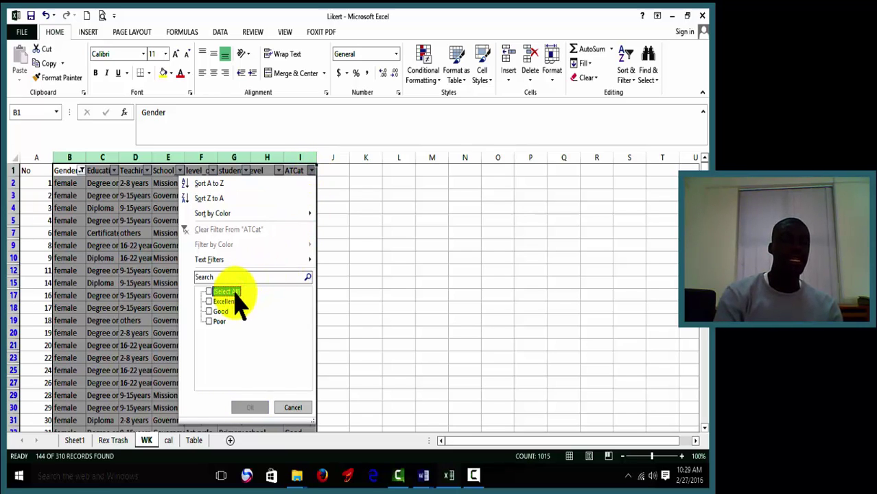
{"action": "left_click", "coordinate": [232, 302]}
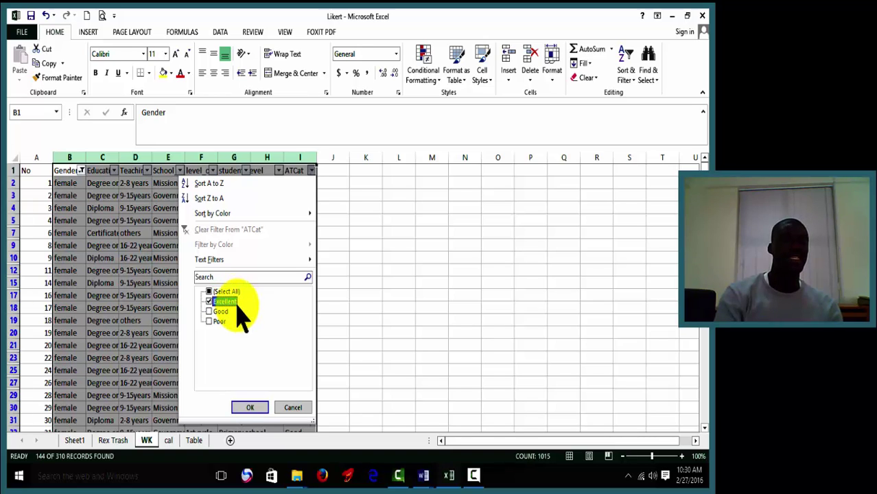
{"action": "left_click", "coordinate": [250, 407]}
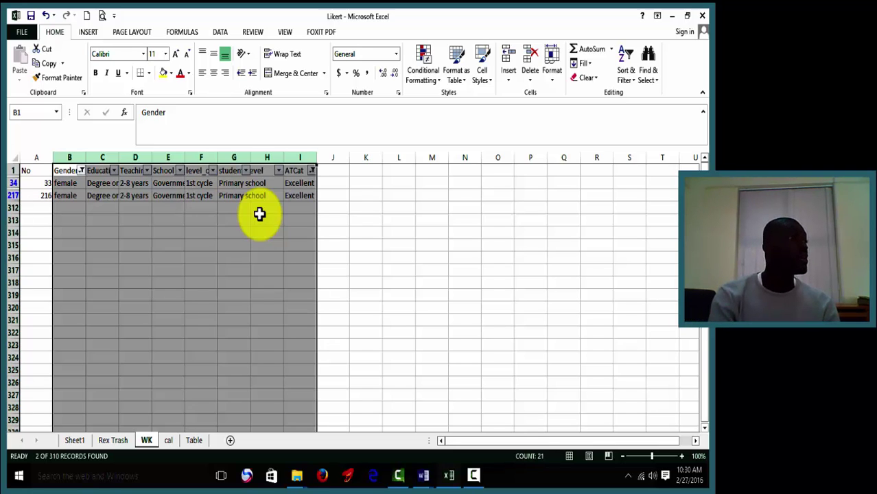
Step: Switch the ATCat filter from Excellent to Good to read the count of females with a good attitude
{"action": "left_click", "coordinate": [313, 172]}
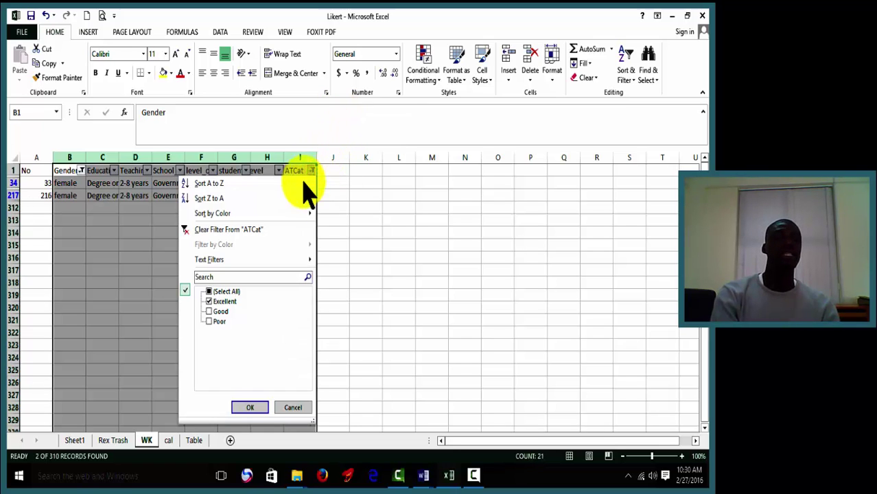
{"action": "left_click", "coordinate": [224, 301]}
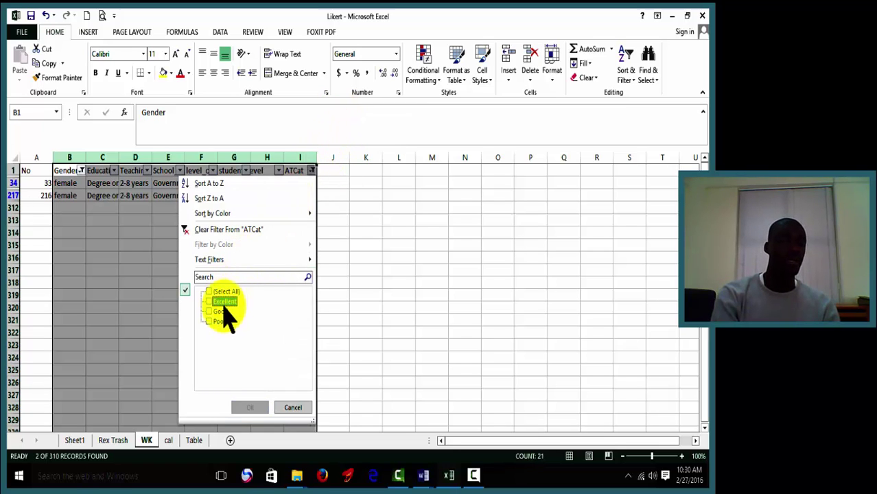
{"action": "left_click", "coordinate": [222, 311]}
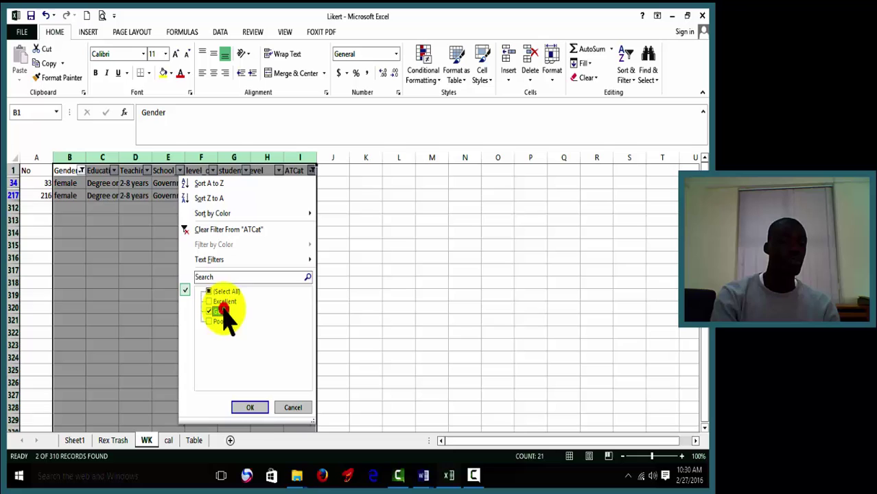
{"action": "left_click", "coordinate": [249, 408]}
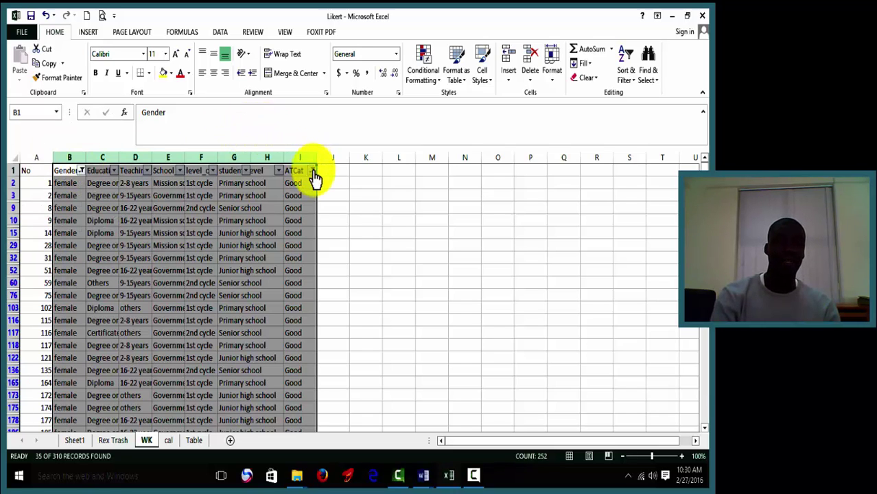
{"action": "left_click", "coordinate": [74, 173]}
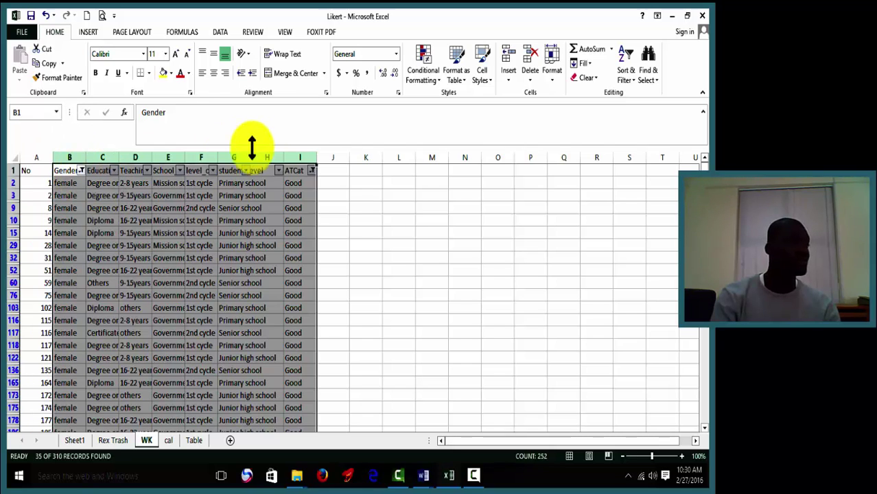
Step: Switch the ATCat filter from Good to Poor to read the count of females with a poor attitude
{"action": "left_click", "coordinate": [313, 171]}
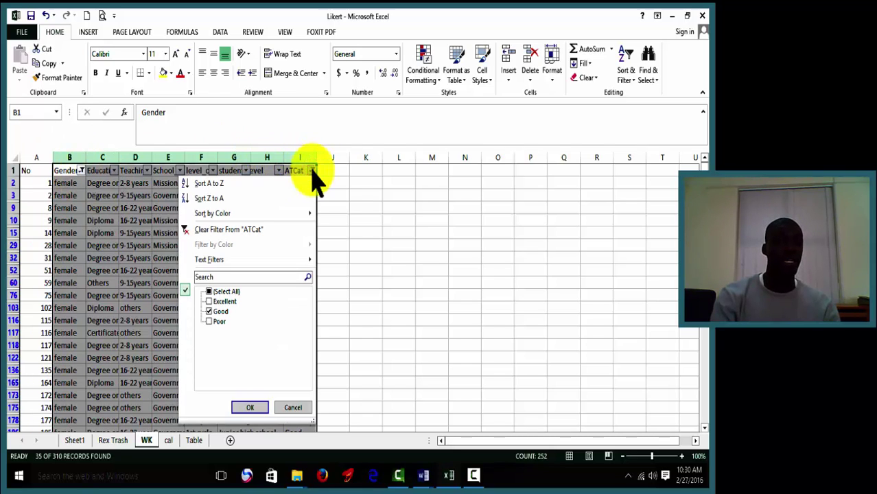
{"action": "left_click", "coordinate": [220, 312]}
{"action": "double_click", "coordinate": [219, 312]}
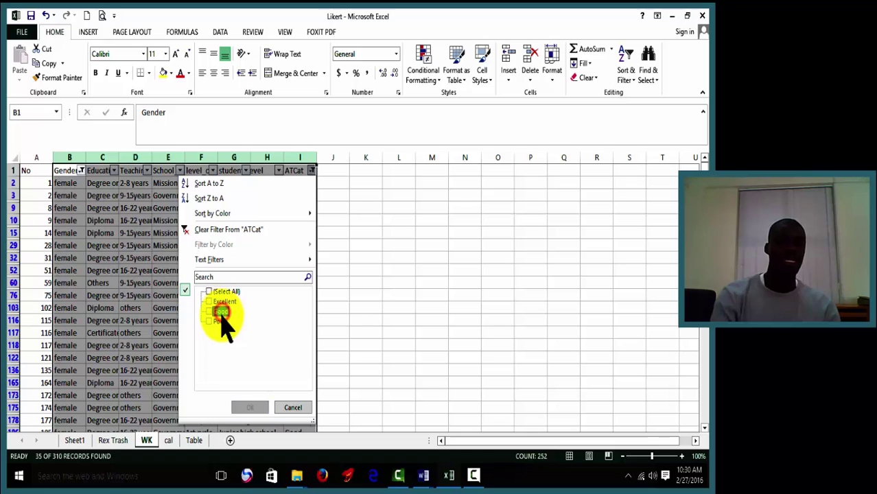
{"action": "left_click", "coordinate": [217, 321]}
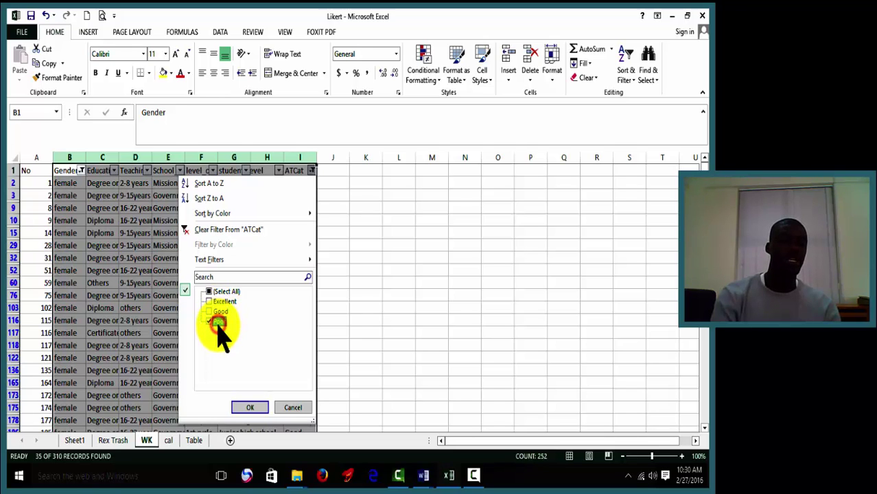
{"action": "left_click", "coordinate": [251, 407]}
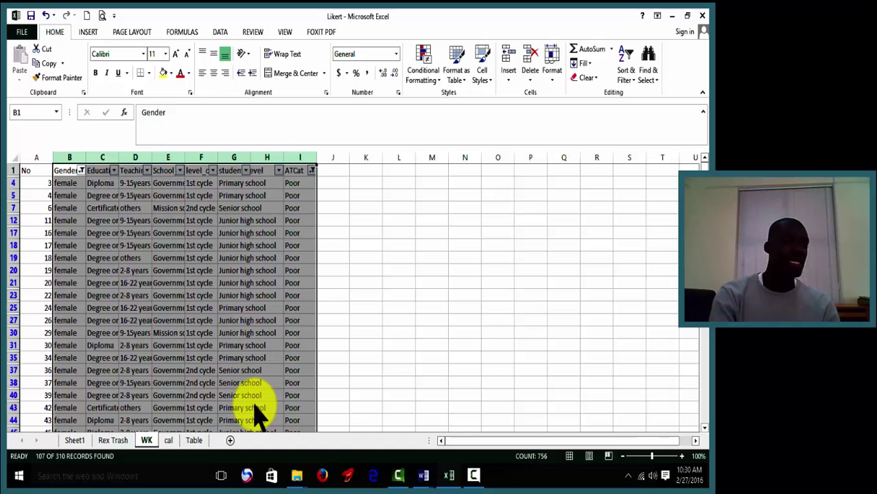
Step: Reset the ATCat filter to show all attitude categories for the female records
{"action": "left_click", "coordinate": [313, 173]}
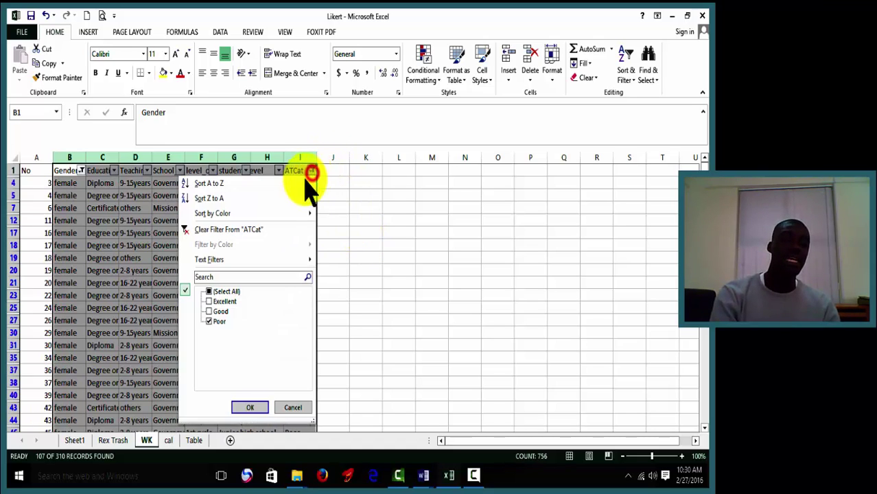
{"action": "left_click", "coordinate": [225, 291]}
{"action": "left_click", "coordinate": [252, 407]}
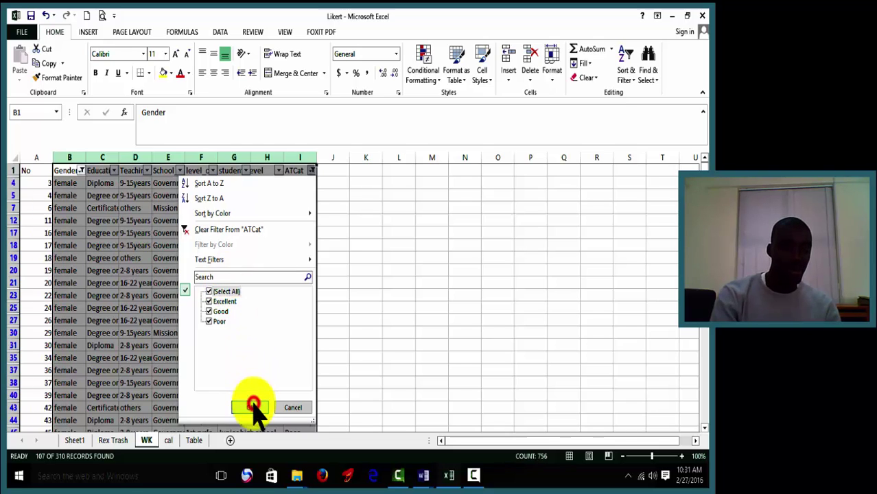
{"action": "left_click", "coordinate": [367, 333]}
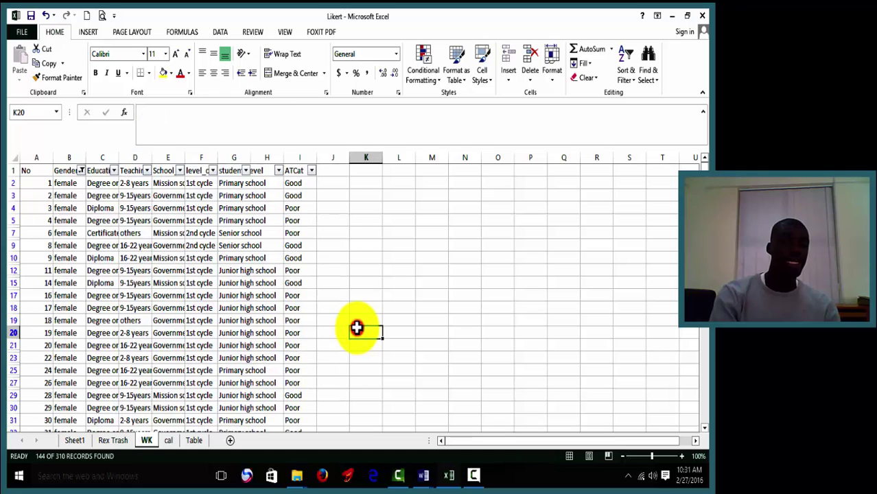
Step: Filter the Gender column on the WK sheet to show only the male records
{"action": "left_click", "coordinate": [81, 173]}
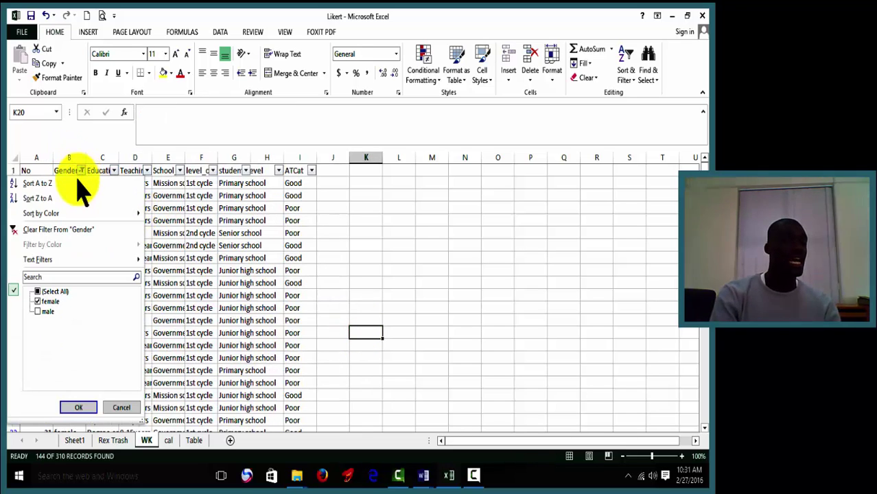
{"action": "left_click", "coordinate": [53, 301]}
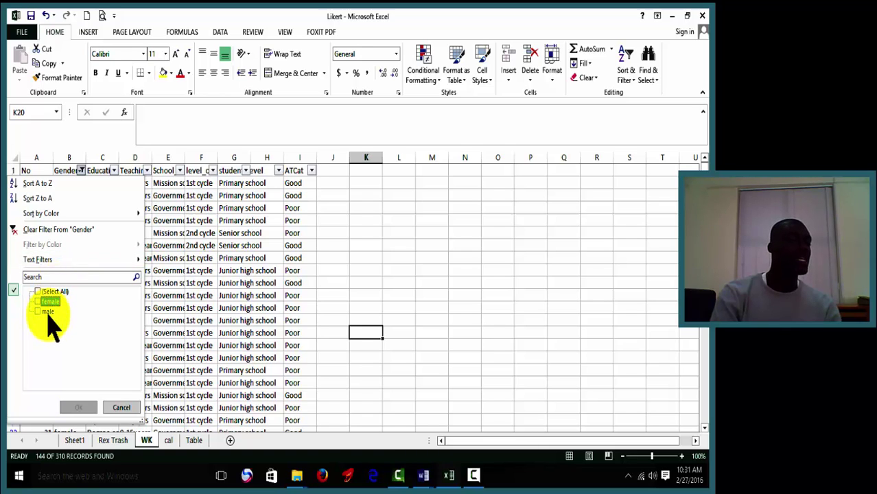
{"action": "left_click", "coordinate": [47, 311]}
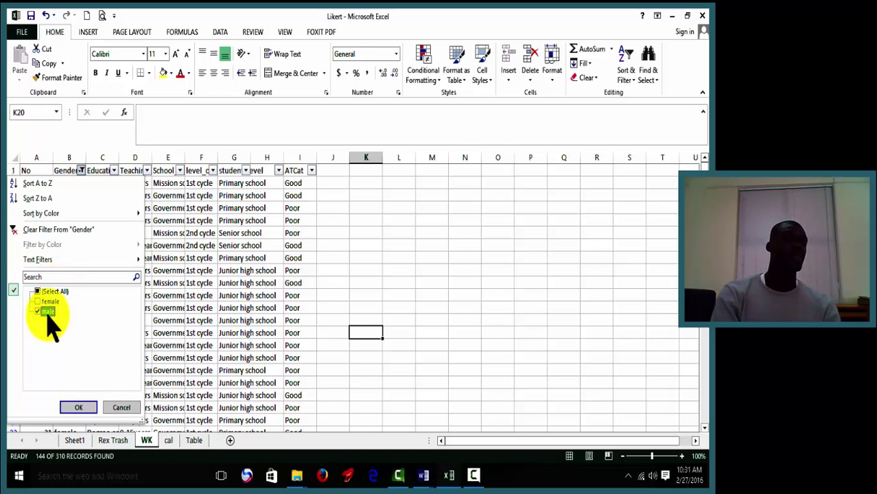
{"action": "left_click", "coordinate": [79, 408]}
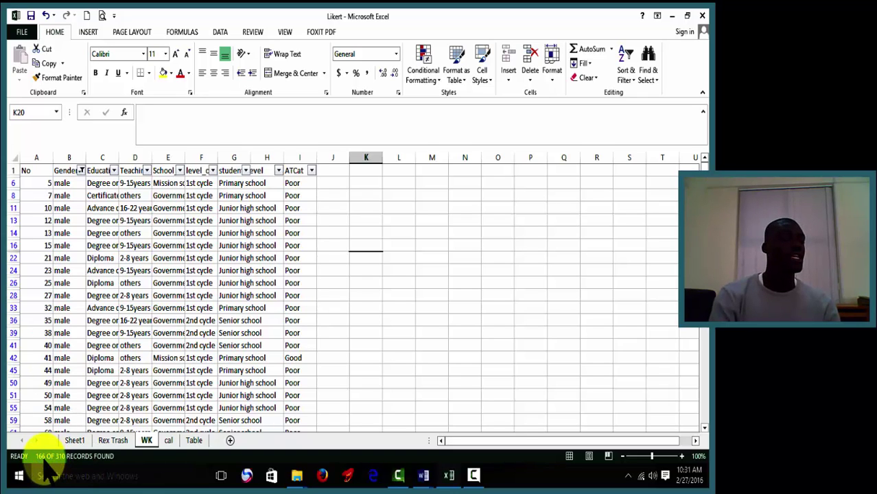
Step: Filter the ATCat column to Excellent to read the count of males in that attitude category
{"action": "left_click", "coordinate": [312, 171]}
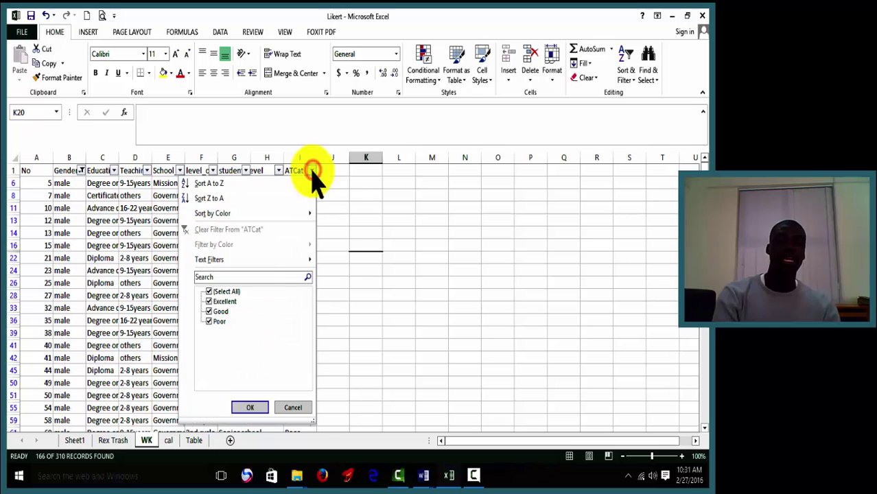
{"action": "left_click", "coordinate": [232, 292]}
{"action": "left_click", "coordinate": [227, 302]}
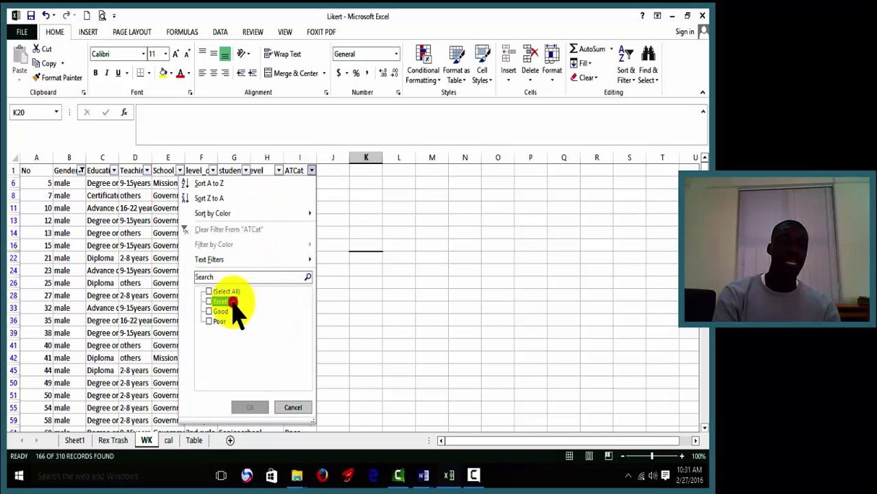
{"action": "left_click", "coordinate": [249, 408]}
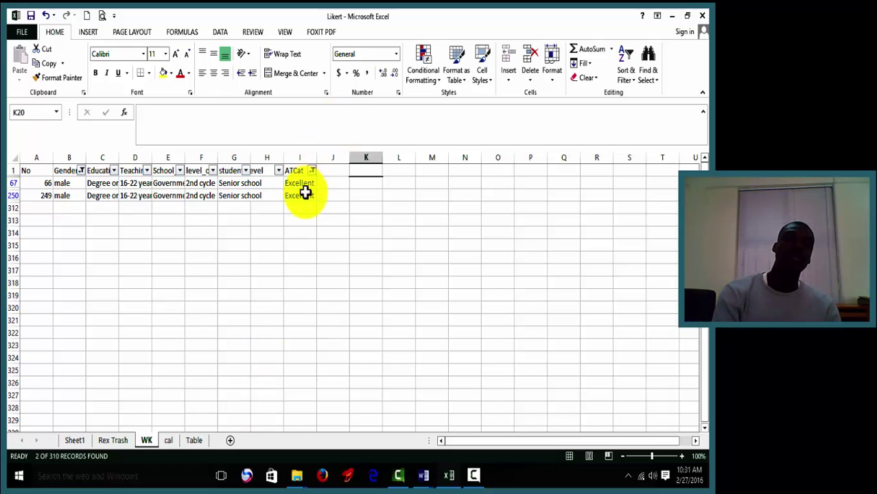
Step: Set the ATCat filter to Good only to read the count of males with a good attitude
{"action": "left_click", "coordinate": [312, 170]}
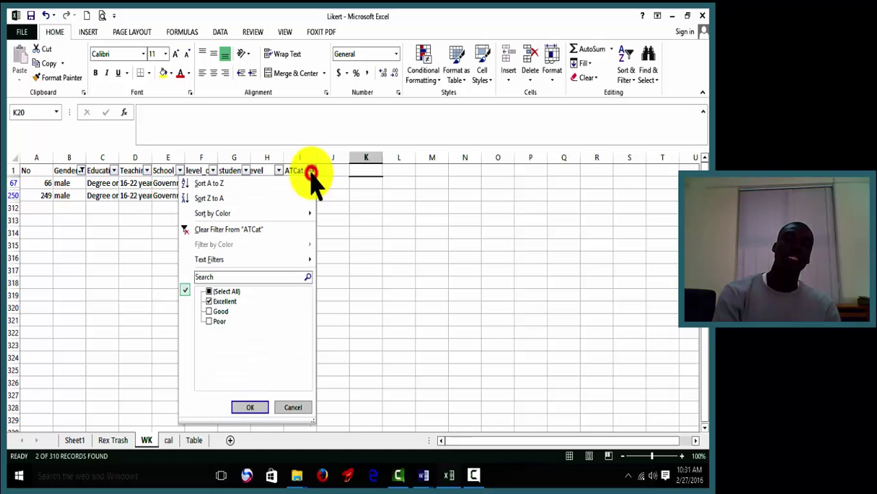
{"action": "left_click", "coordinate": [226, 302]}
{"action": "left_click", "coordinate": [221, 312]}
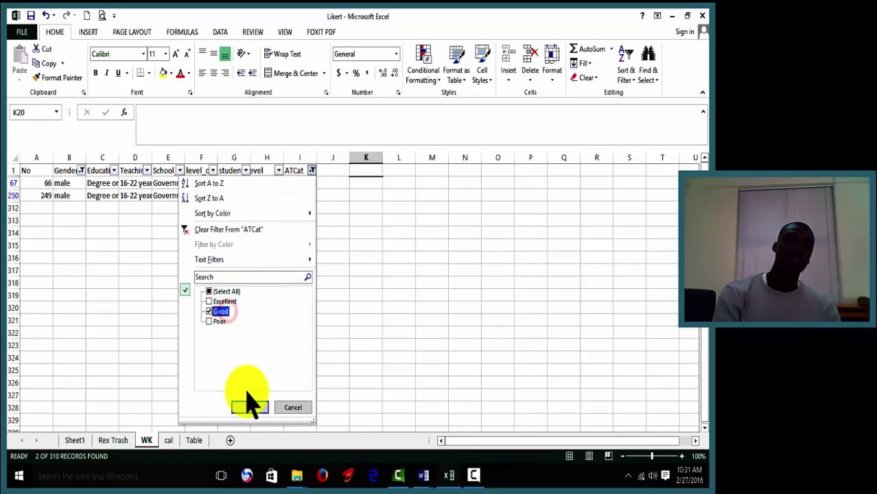
{"action": "left_click", "coordinate": [249, 406]}
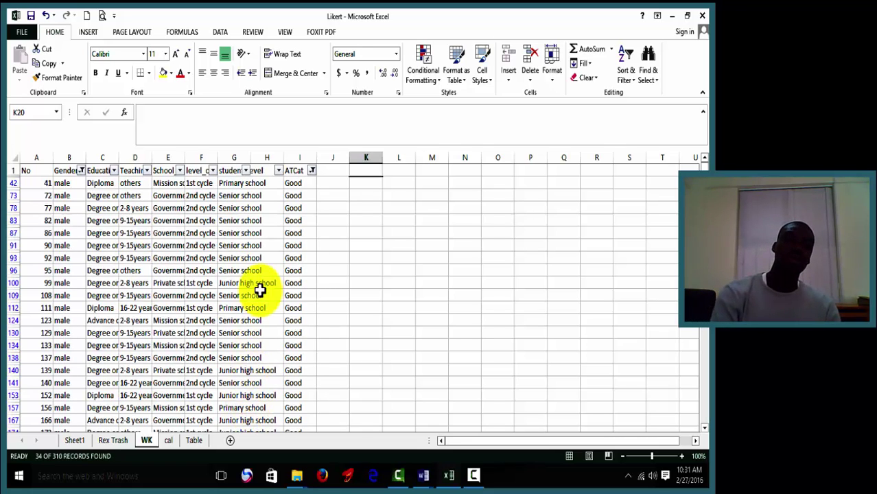
Step: Set the ATCat filter to Poor only to read the count of males with a poor attitude
{"action": "left_click", "coordinate": [312, 170]}
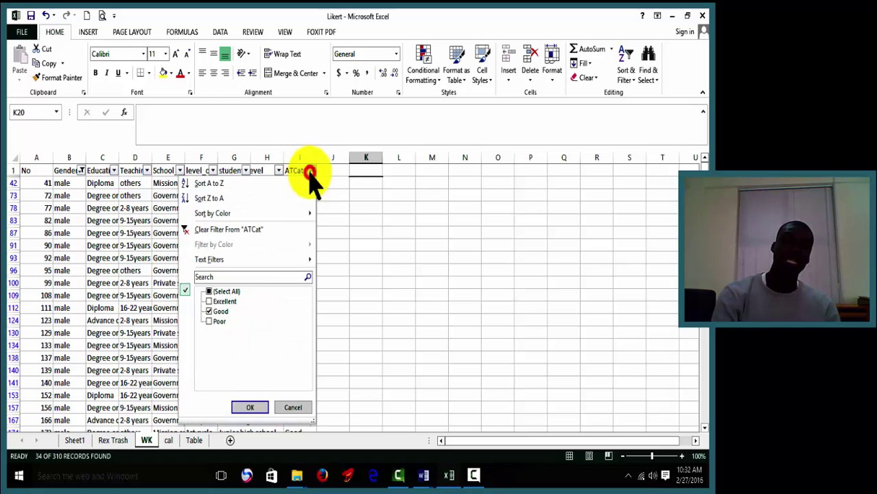
{"action": "left_click", "coordinate": [221, 311]}
{"action": "left_click", "coordinate": [220, 321]}
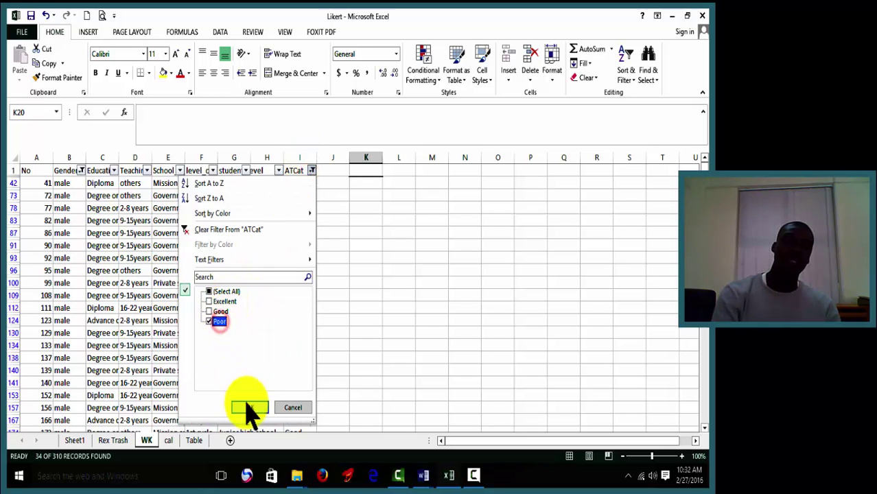
{"action": "left_click", "coordinate": [247, 409]}
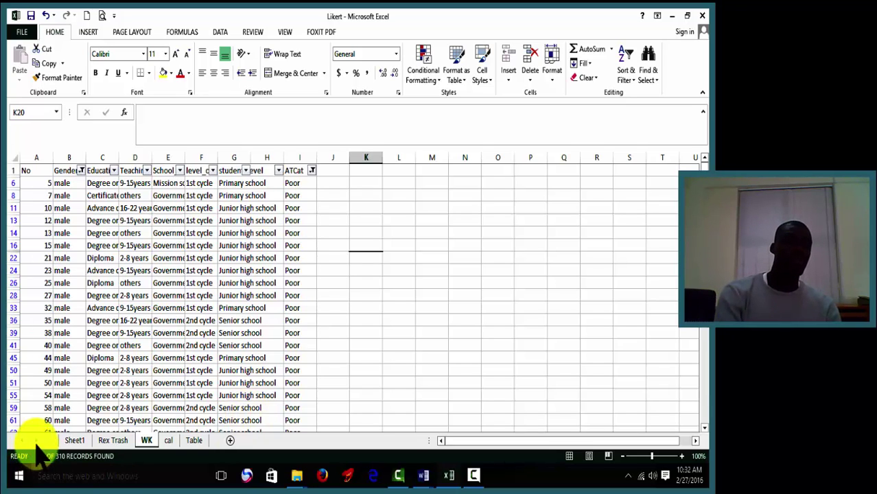
{"action": "mouse_move", "coordinate": [44, 458]}
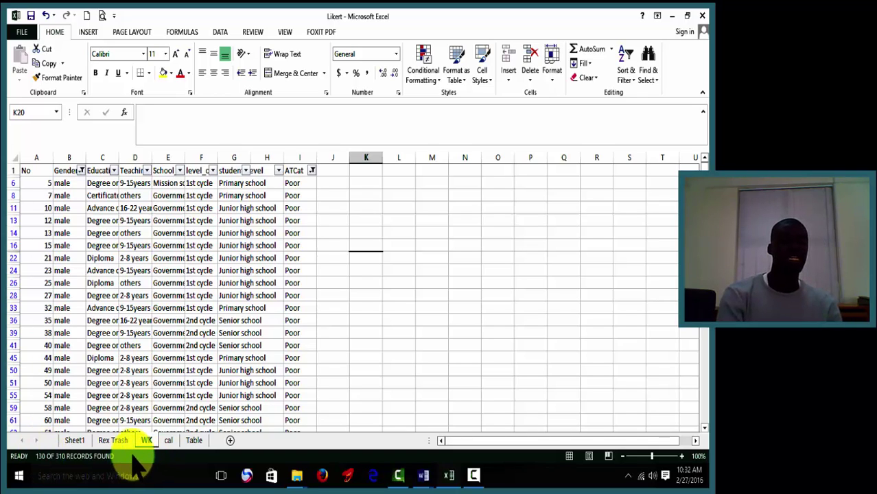
Step: Add the row labels Gender, Female and Male in cells A3 to A5 of the Table sheet
{"action": "left_click", "coordinate": [192, 442]}
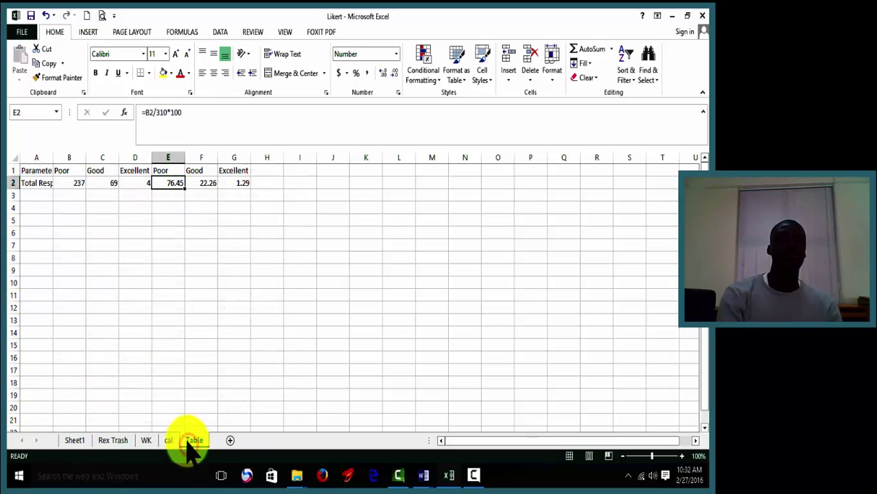
{"action": "left_click", "coordinate": [35, 197]}
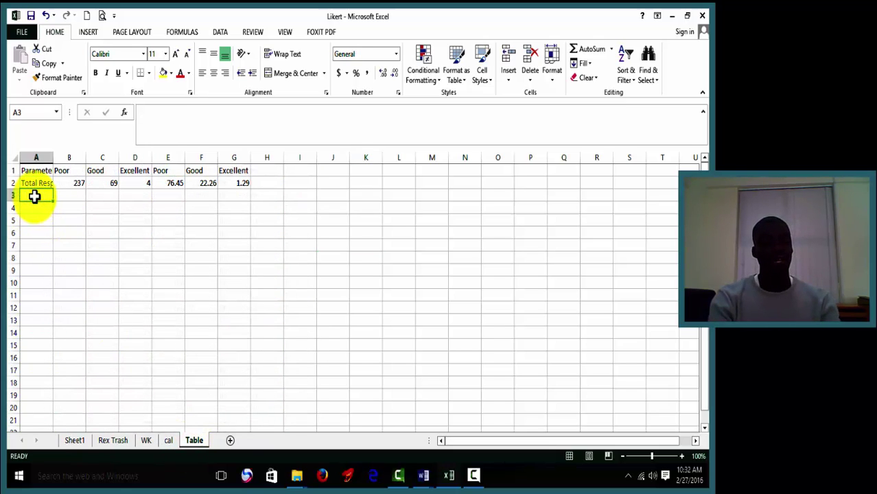
{"action": "type", "text": "Gender"}
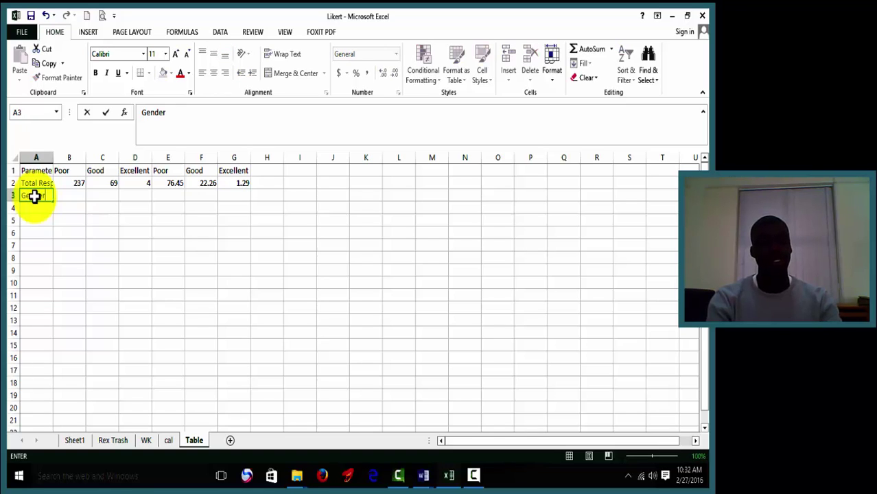
{"action": "left_click", "coordinate": [169, 237]}
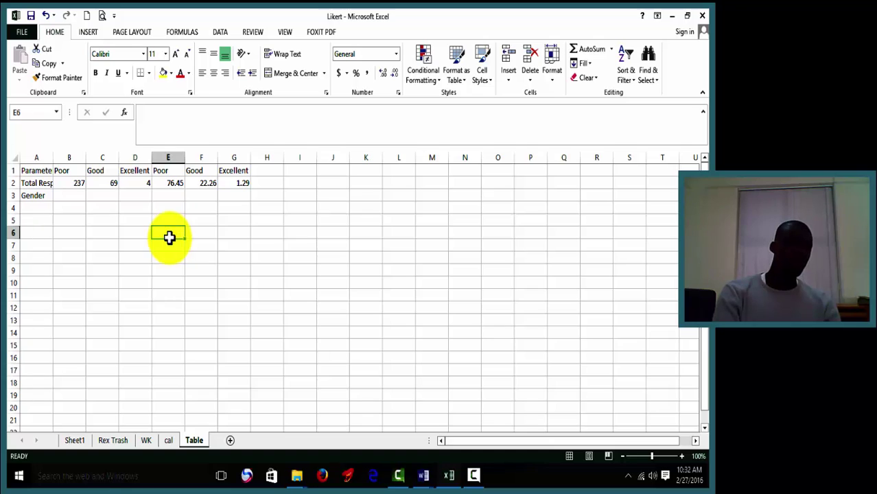
{"action": "left_click", "coordinate": [44, 182]}
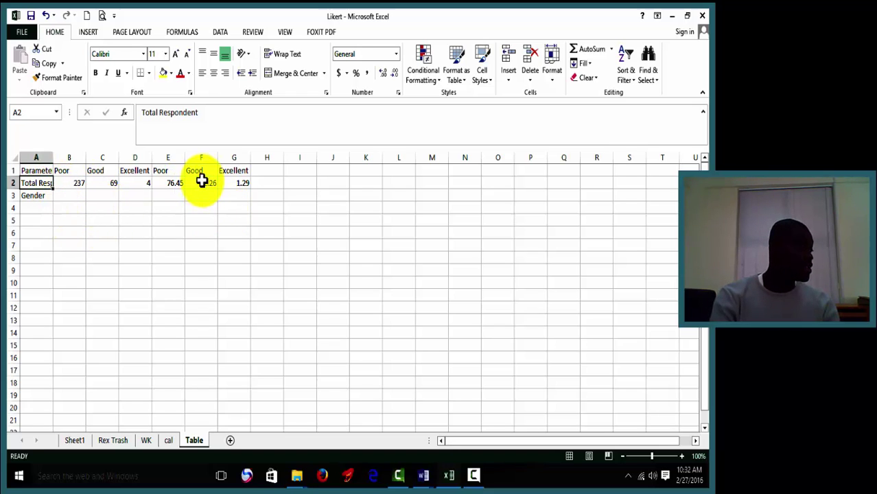
{"action": "left_click", "coordinate": [34, 208]}
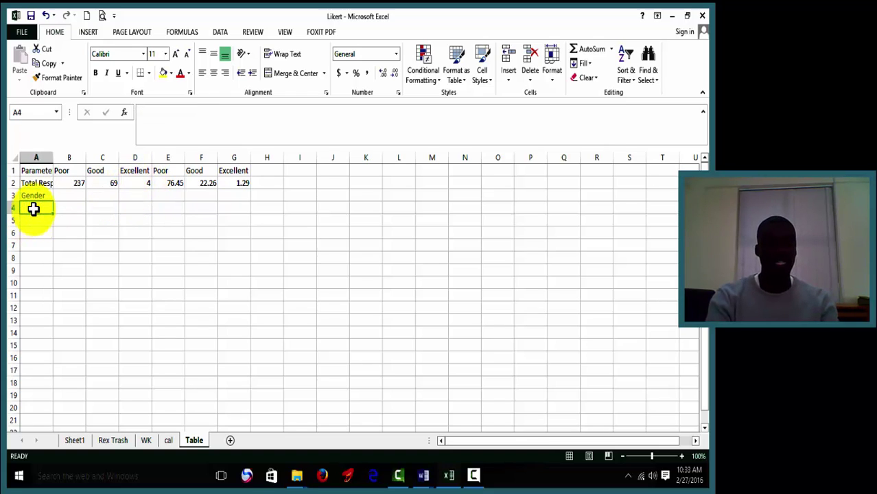
{"action": "type", "text": "M"}
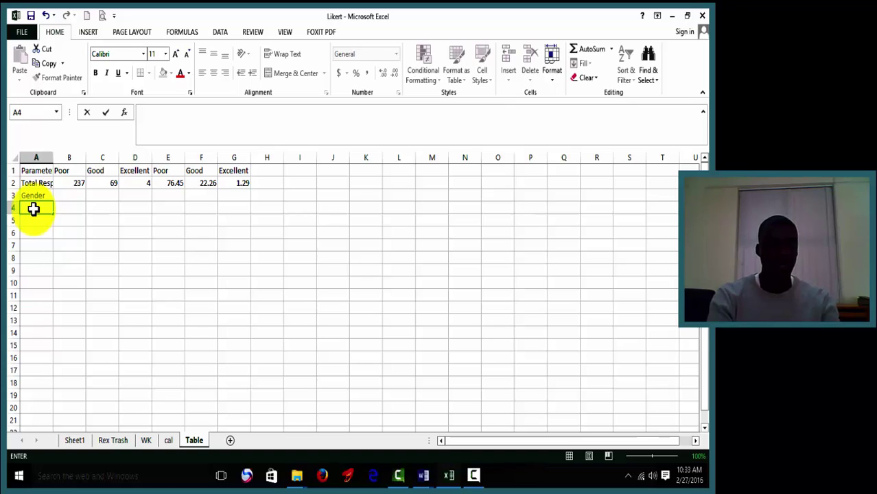
{"action": "type", "text": "Female"}
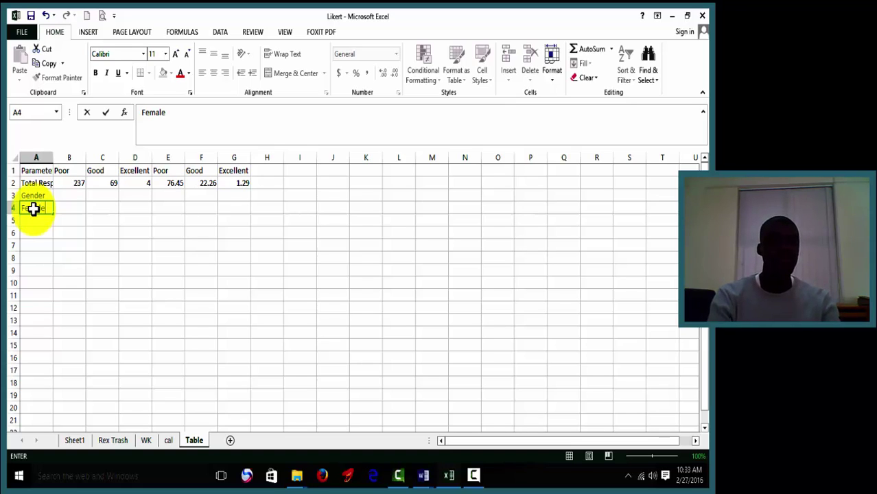
{"action": "left_click", "coordinate": [34, 219]}
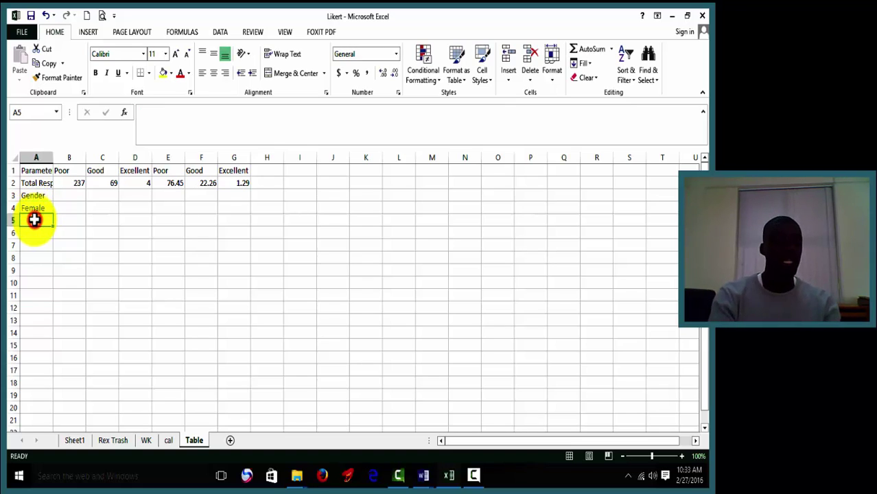
{"action": "type", "text": "Male"}
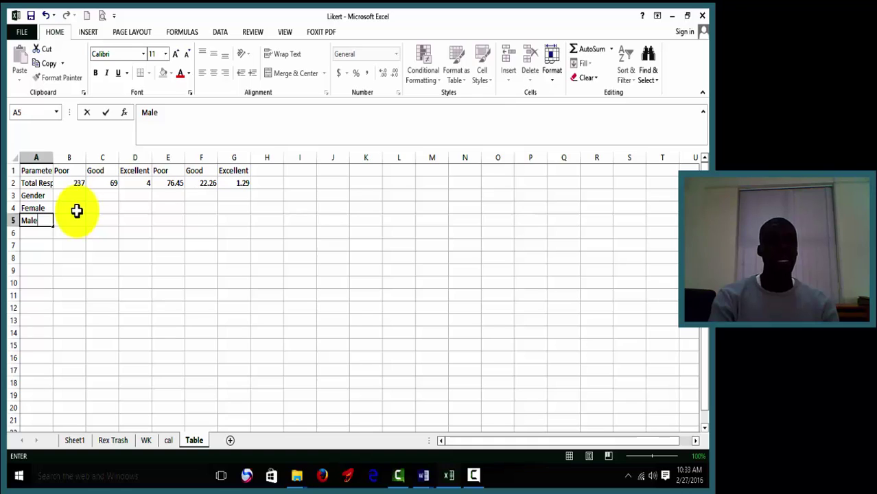
Step: Enter the Poor counts 107 for Female and 130 for Male, and the Good counts 35 for Female and 34 for Male
{"action": "left_click", "coordinate": [76, 211]}
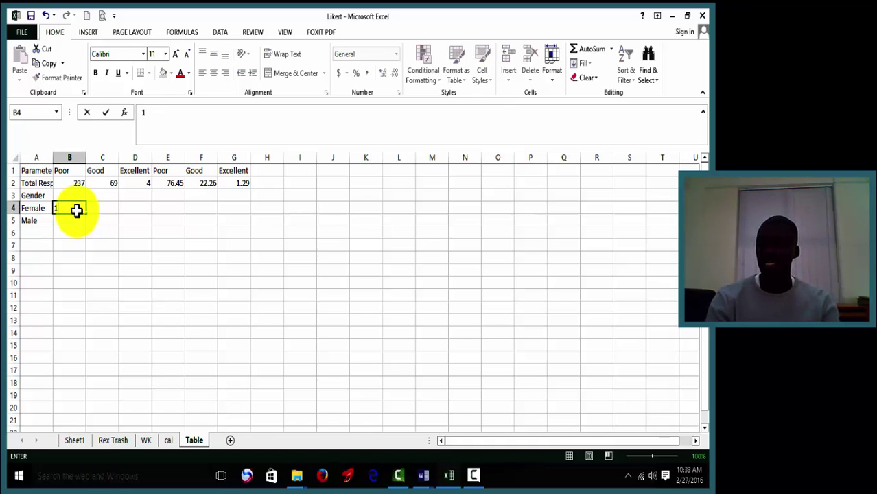
{"action": "type", "text": "107"}
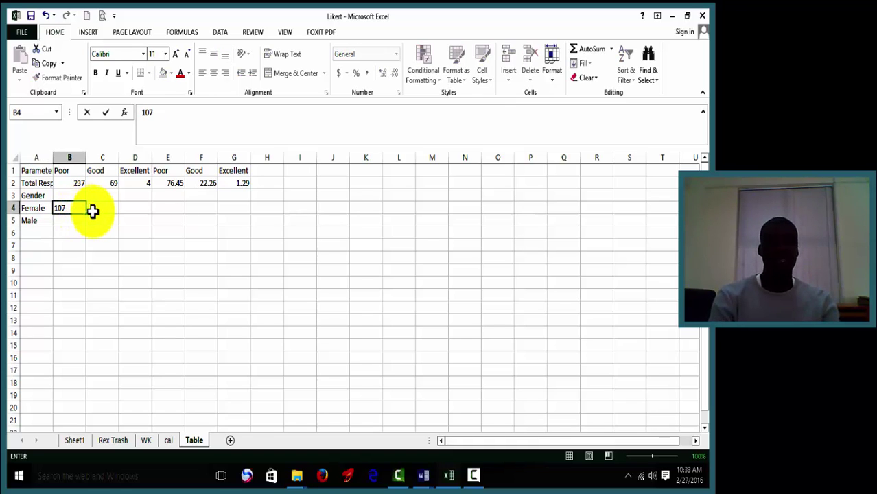
{"action": "left_click", "coordinate": [73, 222]}
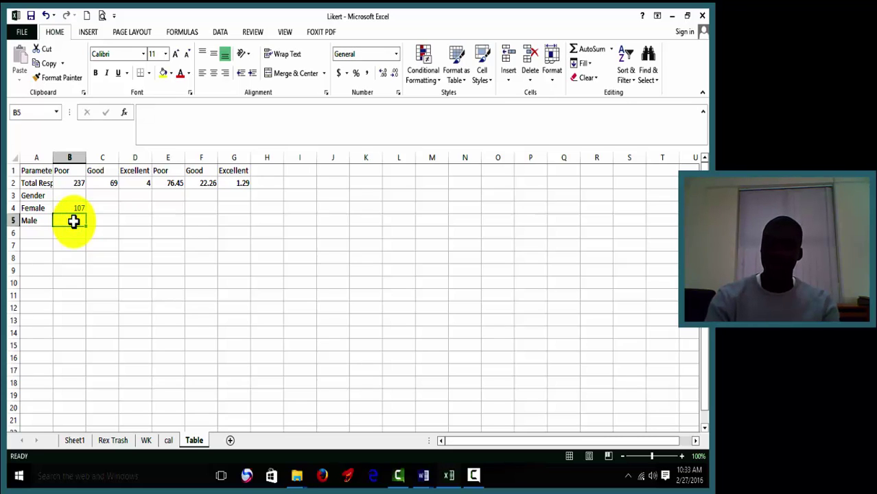
{"action": "type", "text": "130"}
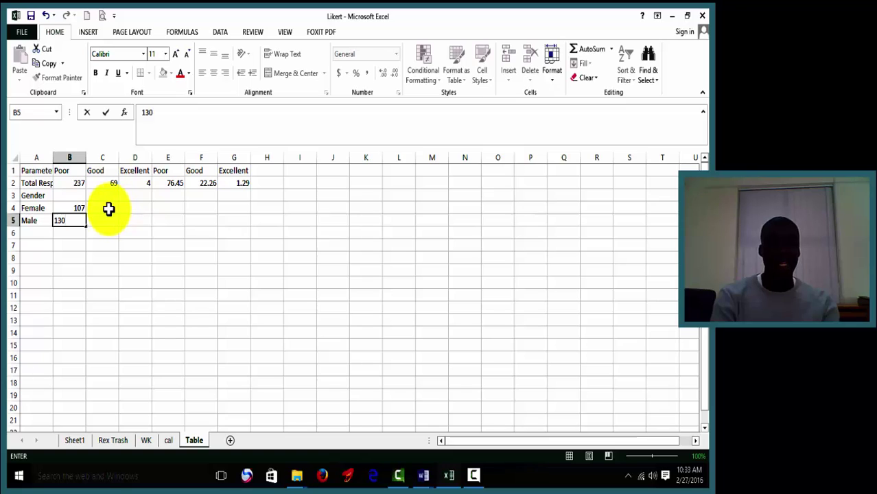
{"action": "left_click", "coordinate": [108, 210]}
{"action": "type", "text": "35"}
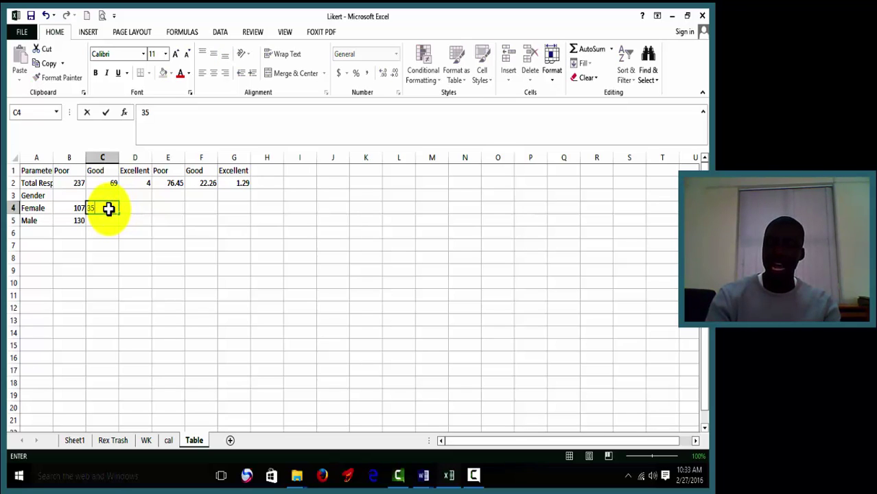
{"action": "left_click", "coordinate": [109, 220]}
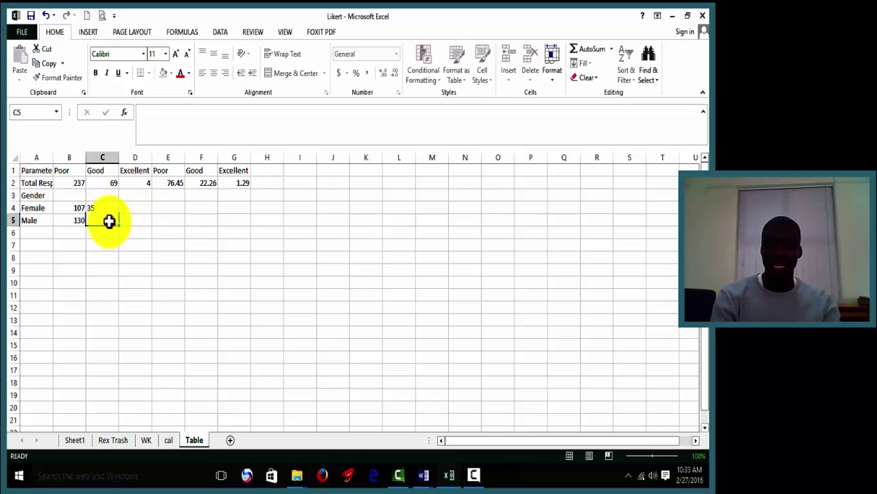
{"action": "type", "text": "34"}
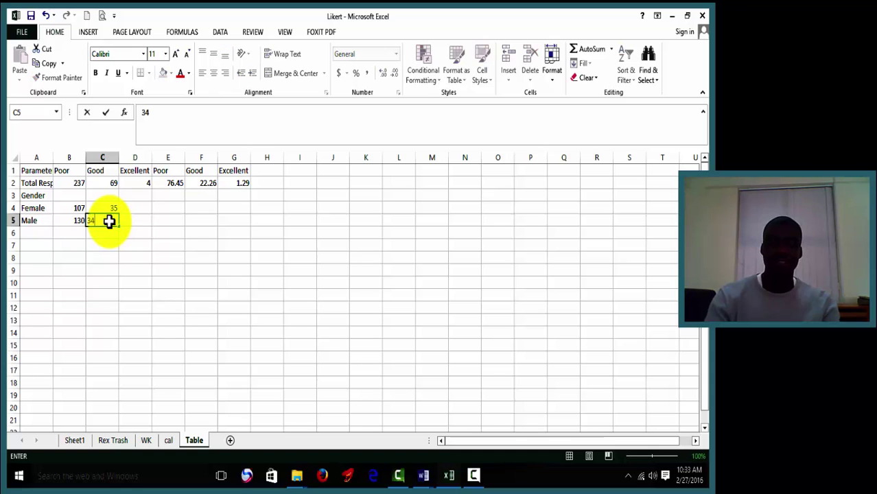
Step: Enter 2 as the Excellent count for both Female and Male, and go back to the WK sheet
{"action": "left_click", "coordinate": [144, 208]}
{"action": "type", "text": "2"}
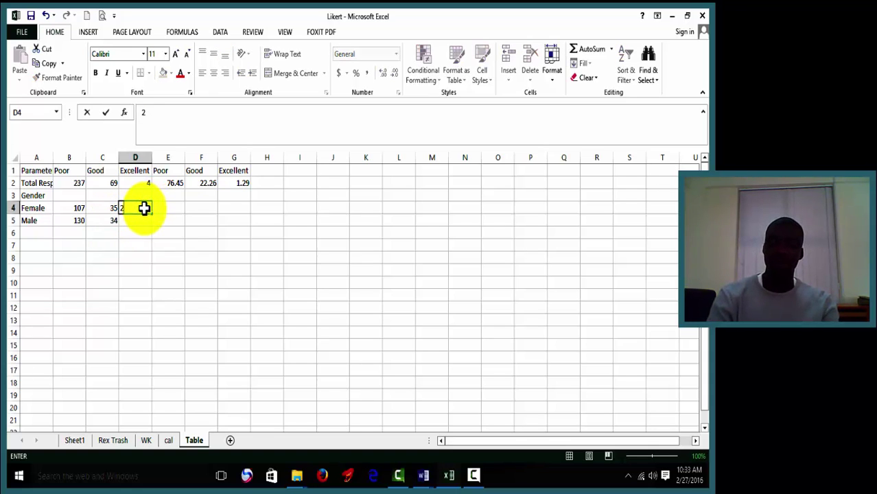
{"action": "left_click", "coordinate": [146, 220]}
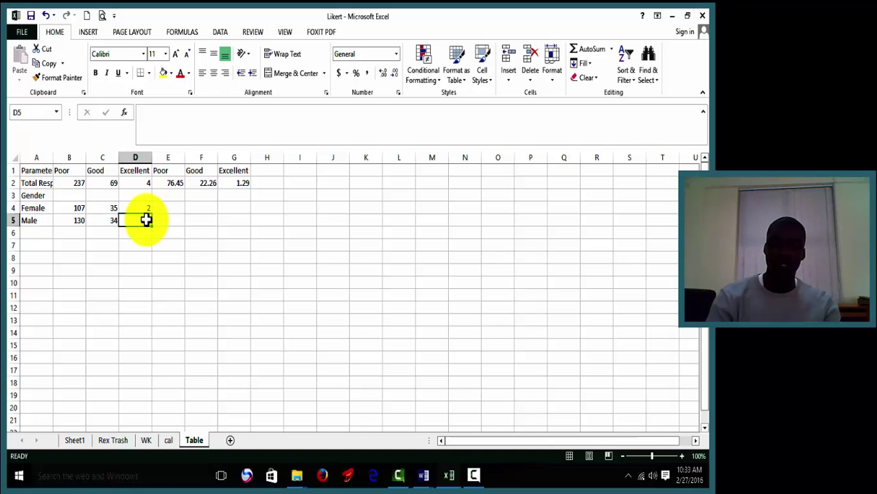
{"action": "type", "text": "2"}
{"action": "left_click", "coordinate": [133, 255]}
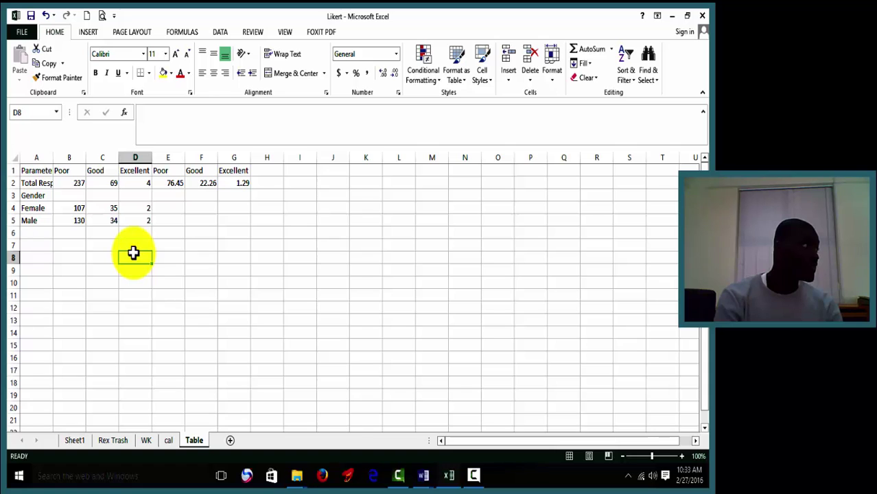
{"action": "left_click", "coordinate": [147, 440]}
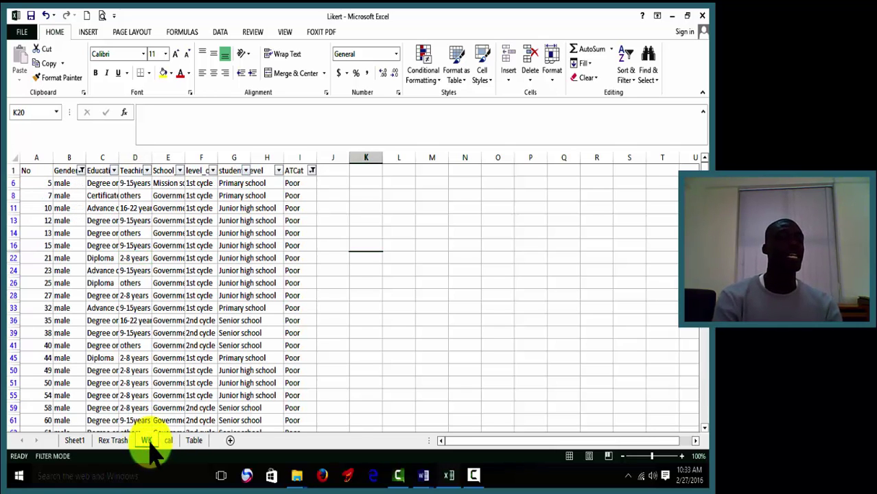
Step: Reset the Gender and ATCat filters on the WK sheet to include all values
{"action": "left_click", "coordinate": [81, 171]}
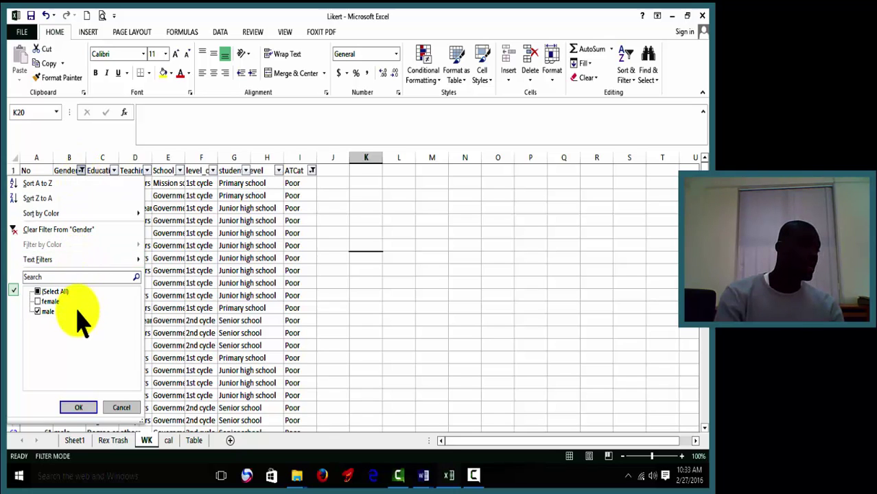
{"action": "left_click", "coordinate": [57, 291]}
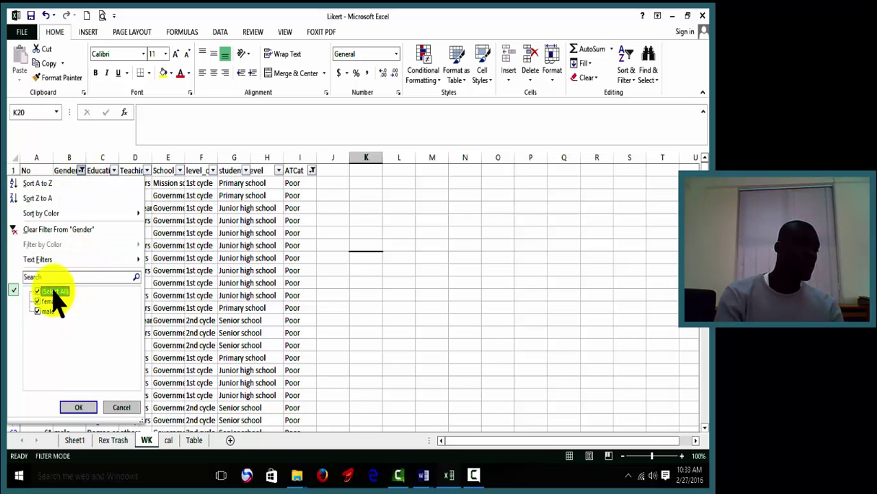
{"action": "left_click", "coordinate": [78, 408]}
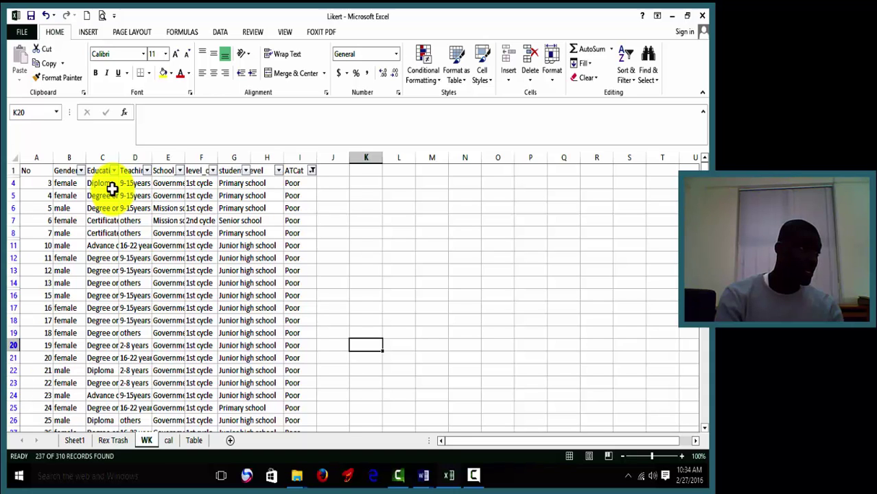
{"action": "left_click", "coordinate": [311, 172]}
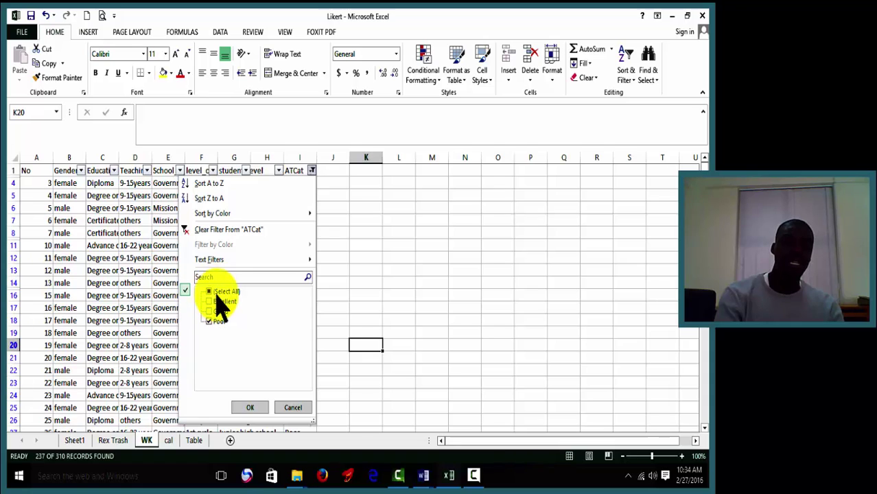
{"action": "left_click", "coordinate": [210, 291]}
{"action": "left_click", "coordinate": [249, 408]}
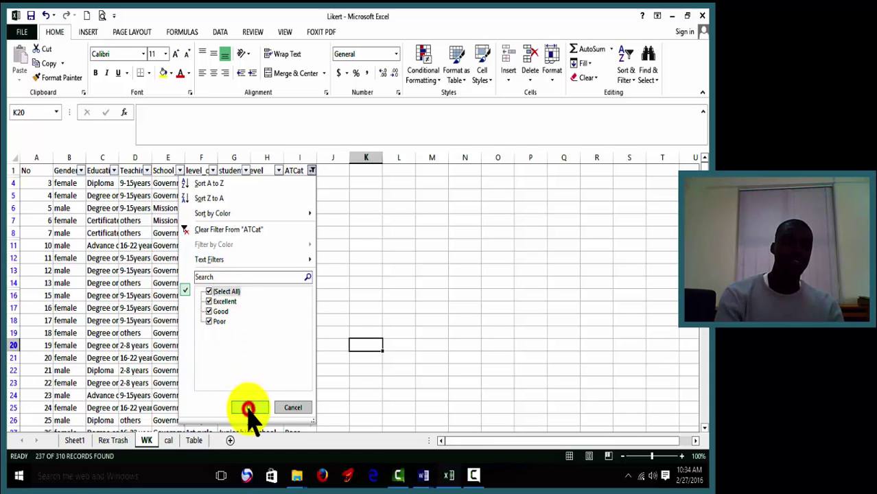
Step: Filter the Educational_level column to show only Certificate A or B records
{"action": "left_click", "coordinate": [114, 172]}
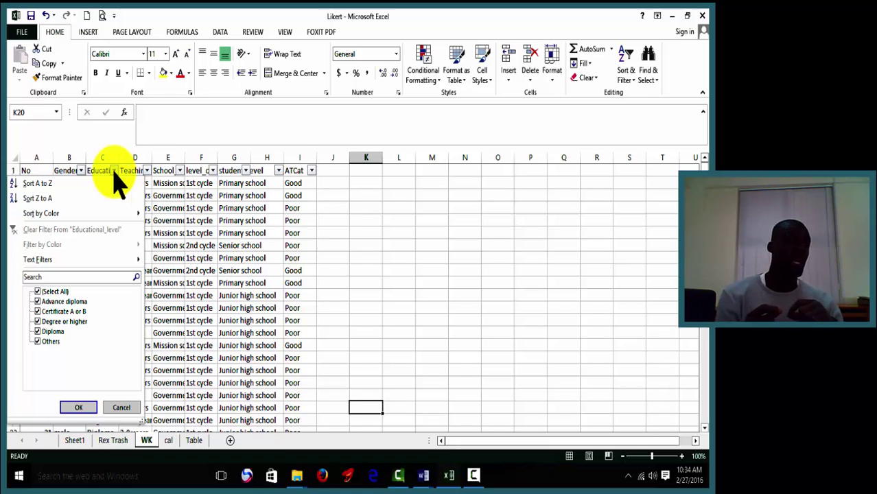
{"action": "left_click", "coordinate": [59, 292]}
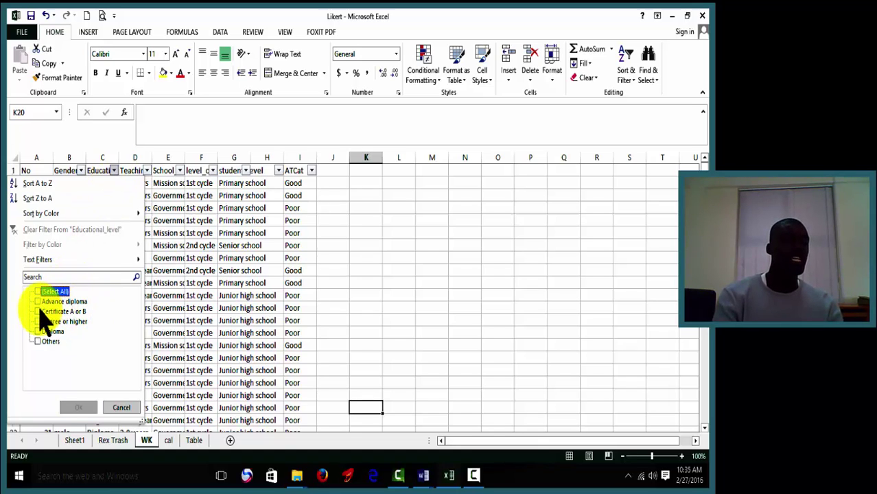
{"action": "left_click", "coordinate": [38, 312]}
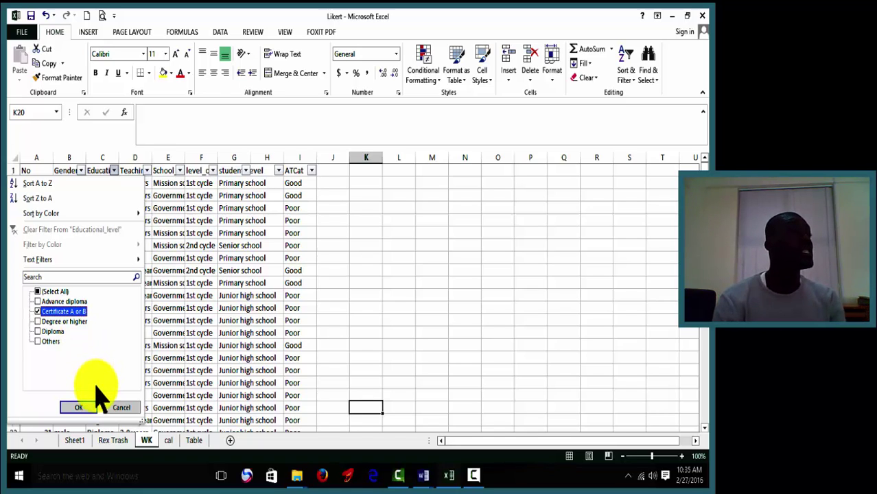
{"action": "left_click", "coordinate": [82, 407]}
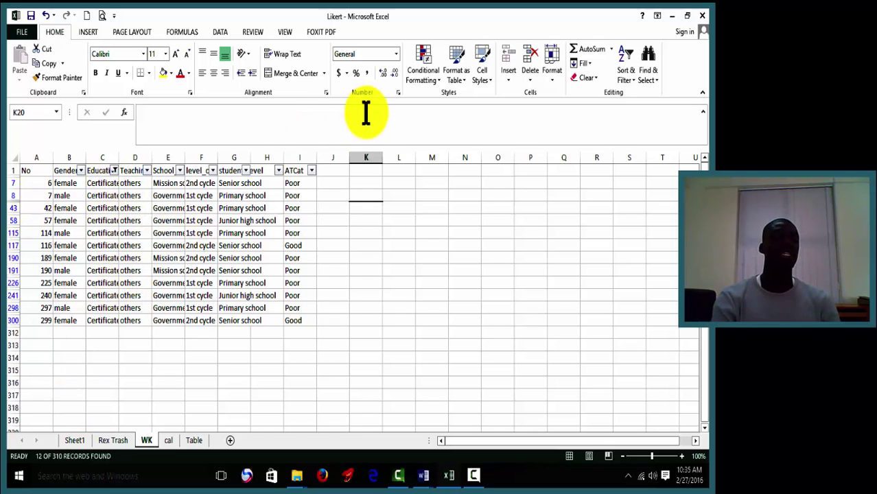
Step: Set the ATCat filter to Good only to read the count for Certificate A or B holders
{"action": "left_click", "coordinate": [312, 172]}
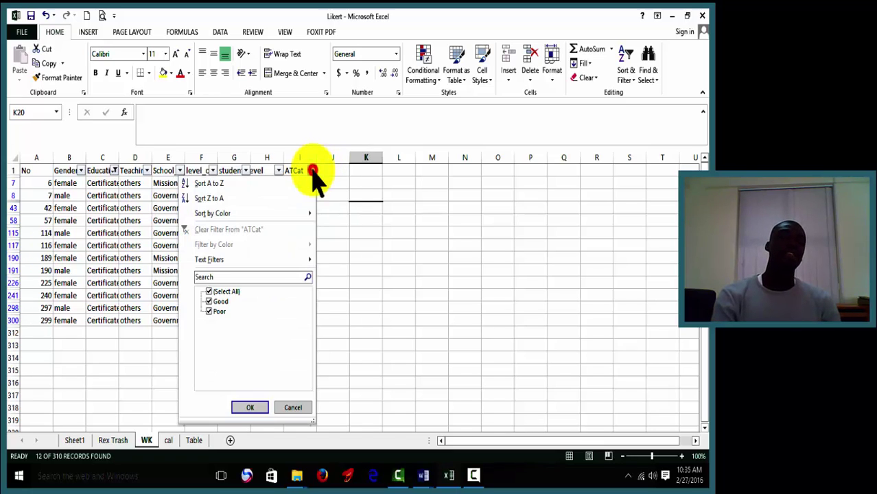
{"action": "left_click", "coordinate": [229, 293]}
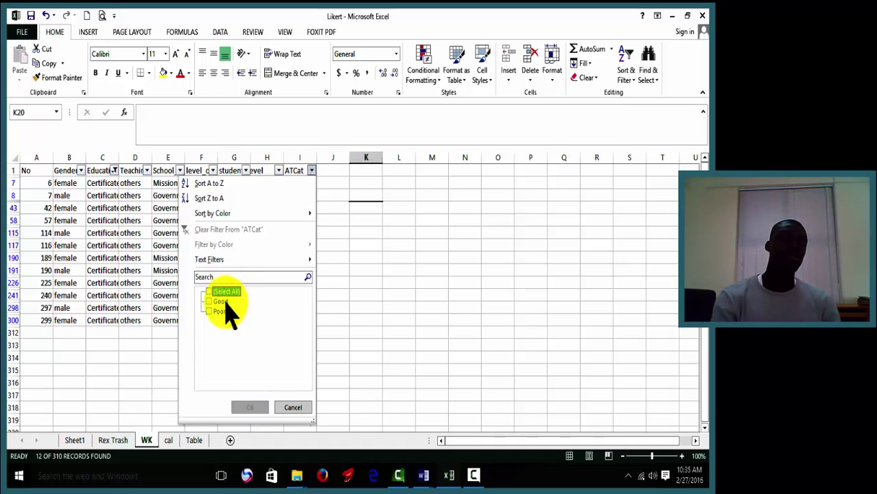
{"action": "left_click", "coordinate": [225, 302]}
{"action": "left_click", "coordinate": [258, 411]}
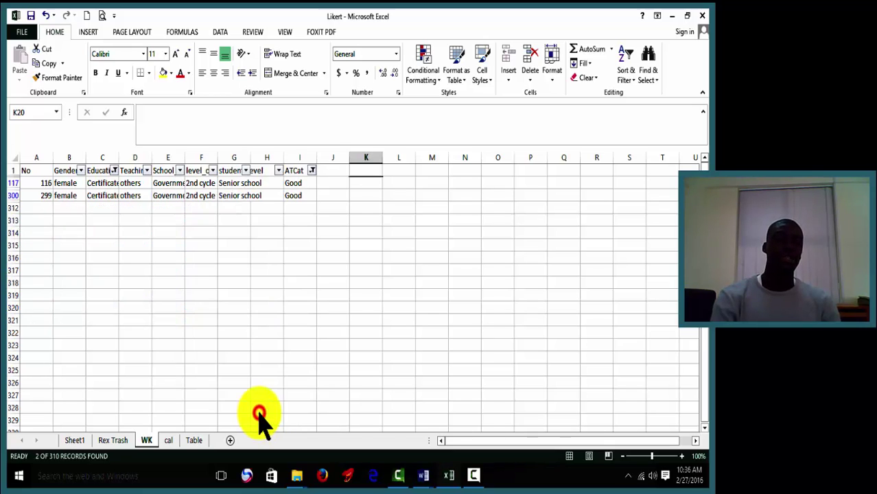
{"action": "left_click", "coordinate": [259, 410]}
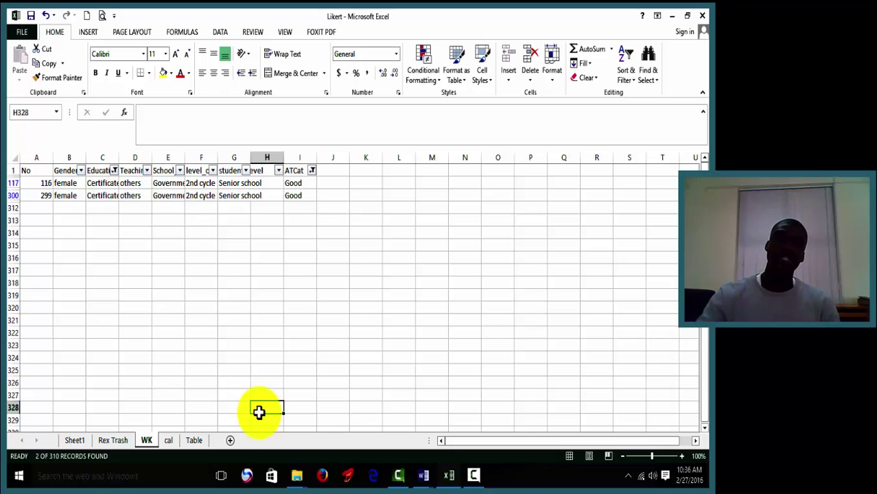
Step: Switch the ATCat filter from Good to Poor to read the count for Certificate A or B holders
{"action": "left_click", "coordinate": [312, 171]}
{"action": "left_click", "coordinate": [218, 302]}
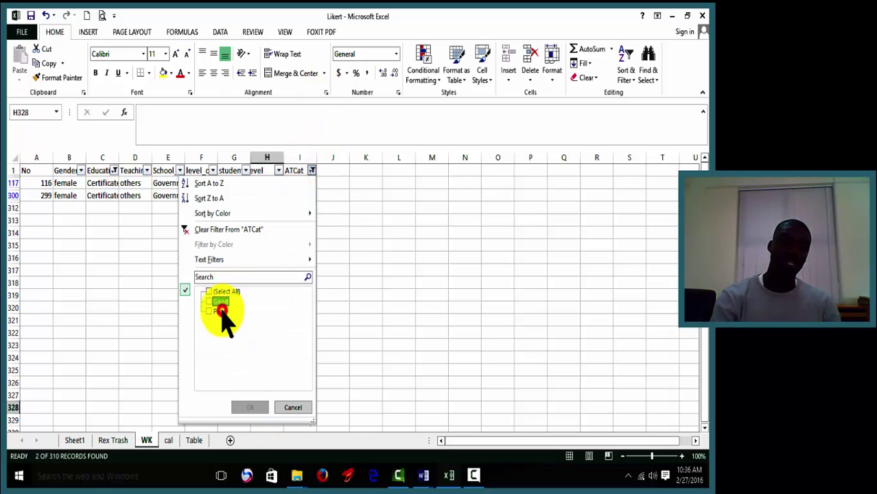
{"action": "left_click", "coordinate": [218, 312]}
{"action": "left_click", "coordinate": [250, 408]}
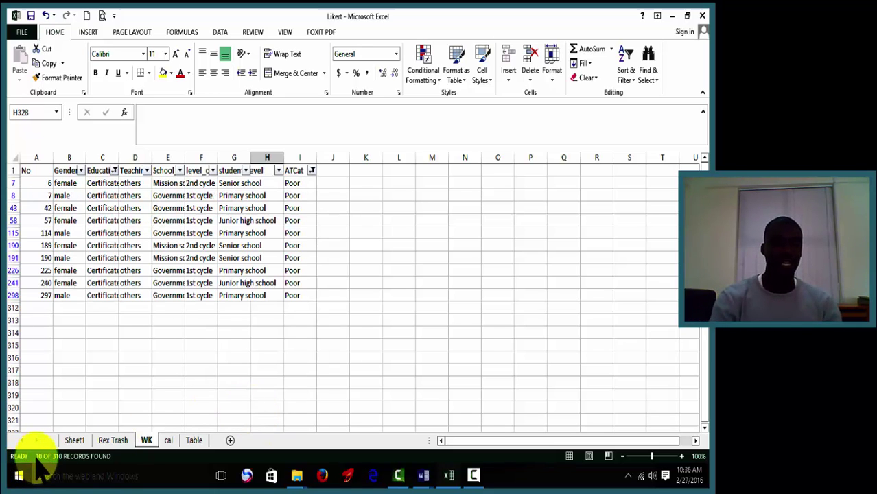
Step: Include all ATCat categories again and filter Educational_level to Advance diploma and Diploma only
{"action": "left_click", "coordinate": [312, 170]}
{"action": "left_click", "coordinate": [230, 292]}
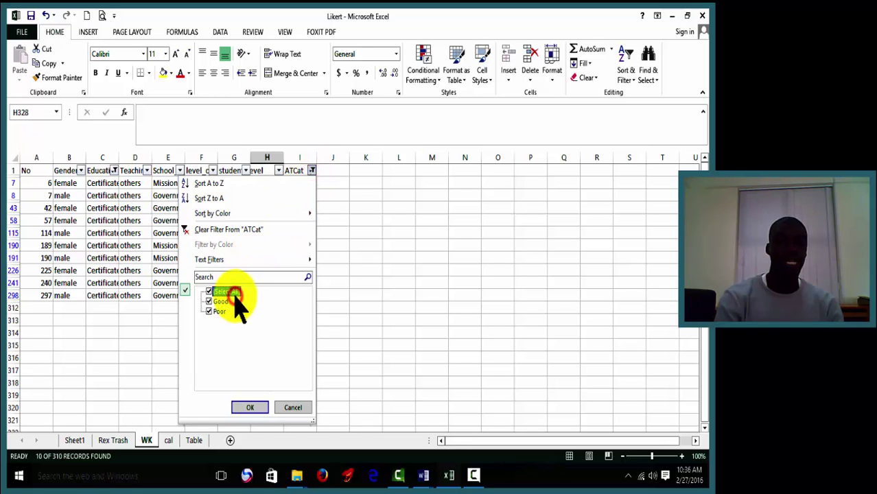
{"action": "left_click", "coordinate": [248, 408]}
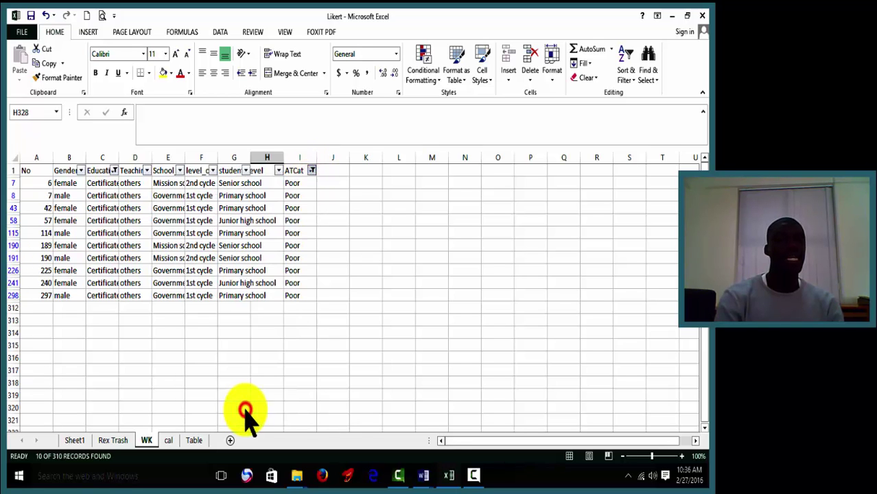
{"action": "left_click", "coordinate": [114, 171]}
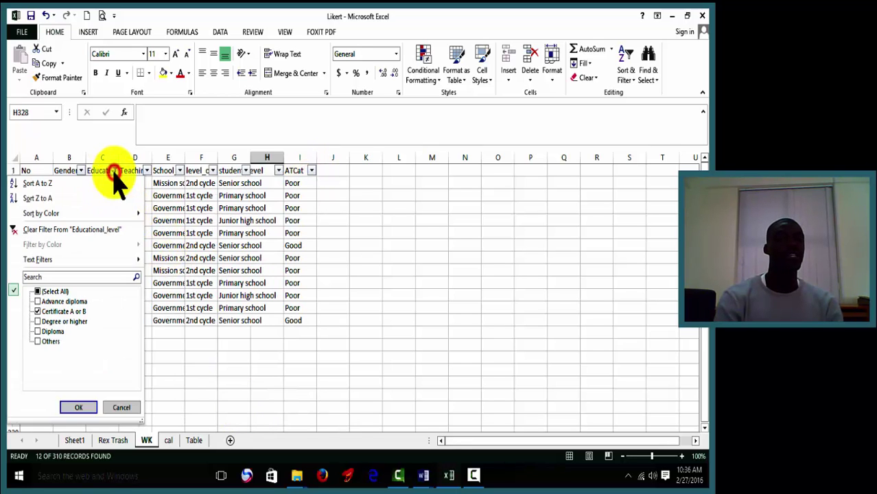
{"action": "left_click", "coordinate": [83, 312]}
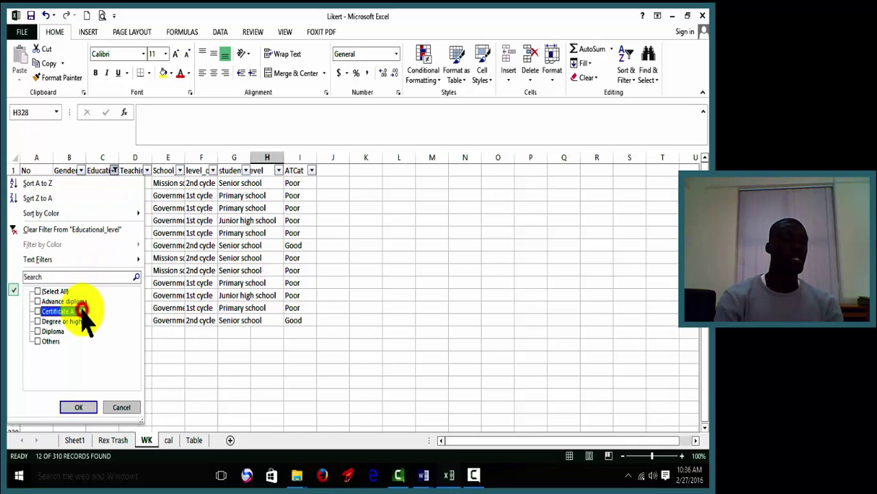
{"action": "left_click", "coordinate": [39, 302]}
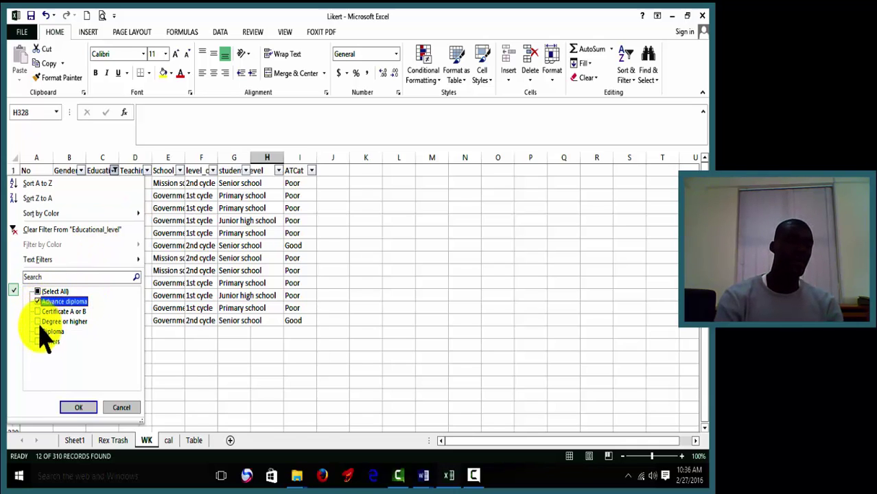
{"action": "left_click", "coordinate": [39, 332]}
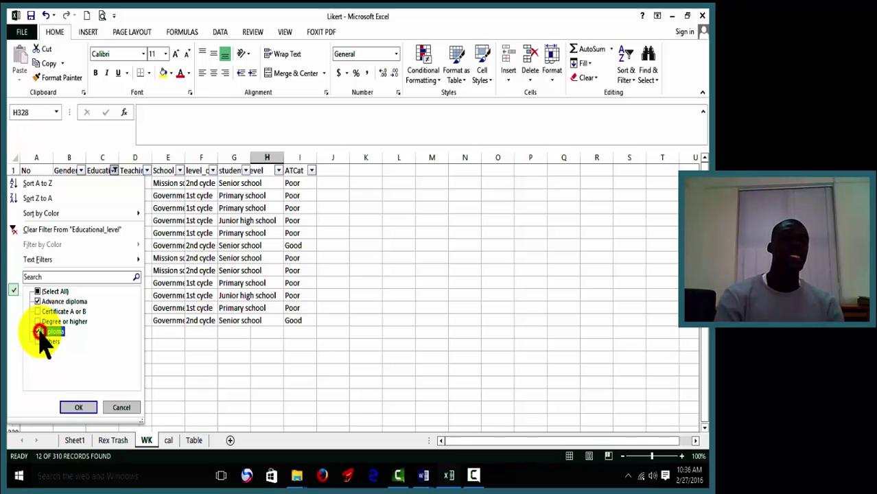
{"action": "left_click", "coordinate": [86, 410]}
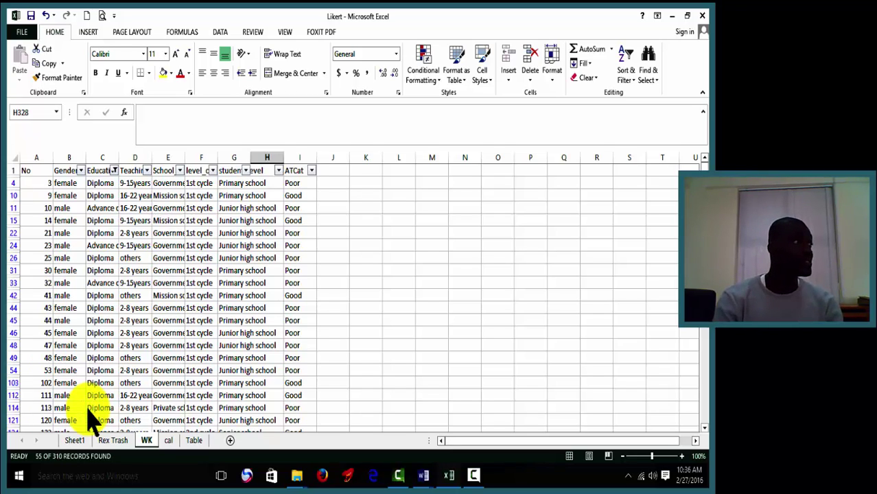
Step: Set the ATCat filter to Good only to read the count for the Advance diploma and Diploma group
{"action": "left_click", "coordinate": [312, 172]}
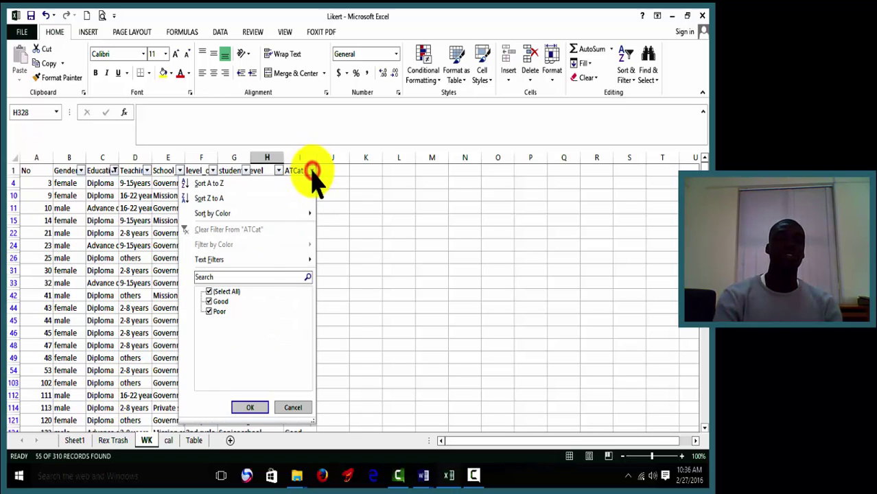
{"action": "left_click", "coordinate": [228, 292]}
{"action": "left_click", "coordinate": [221, 302]}
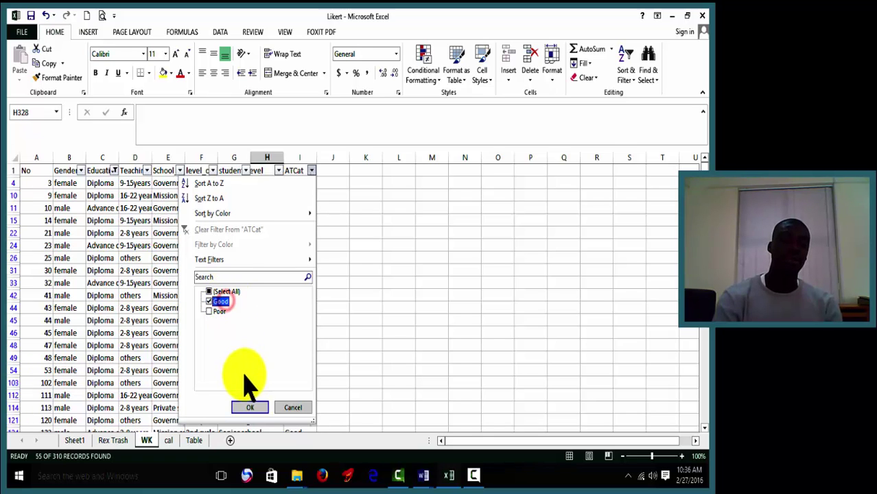
{"action": "left_click", "coordinate": [249, 408]}
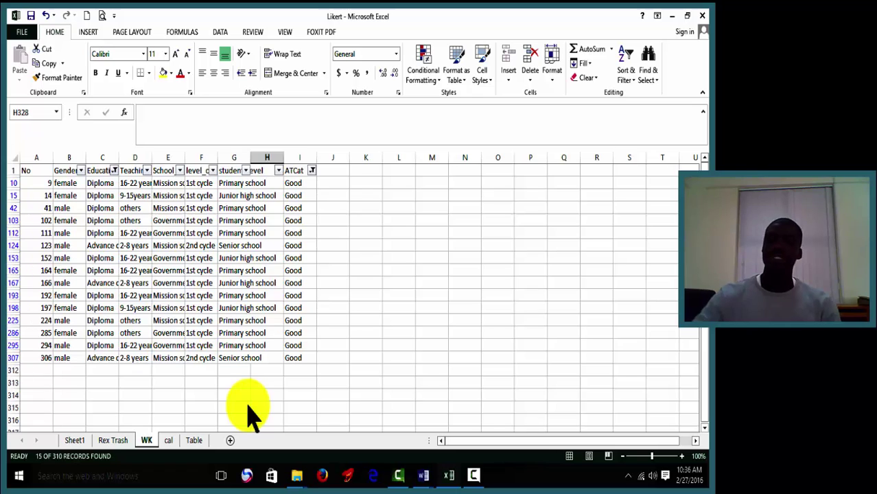
Step: Switch the ATCat filter from Good to Poor to read the count for the Advance diploma and Diploma group
{"action": "left_click", "coordinate": [312, 170]}
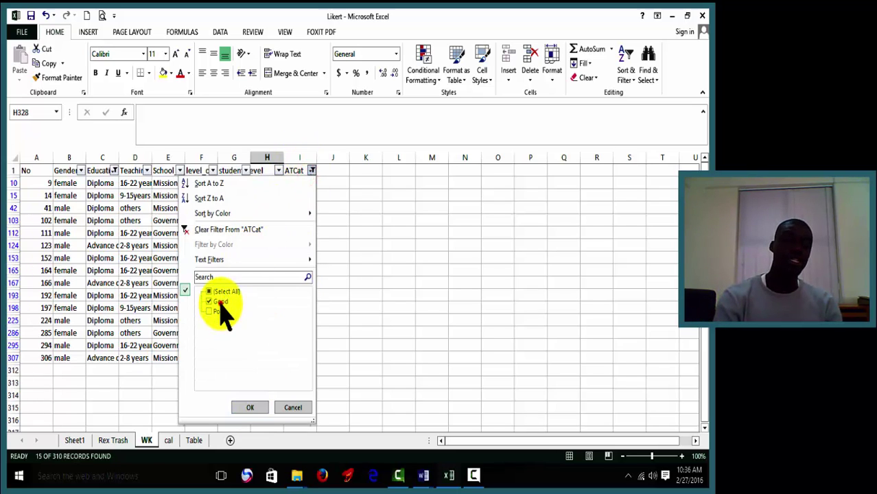
{"action": "left_click", "coordinate": [218, 302]}
{"action": "left_click", "coordinate": [218, 311]}
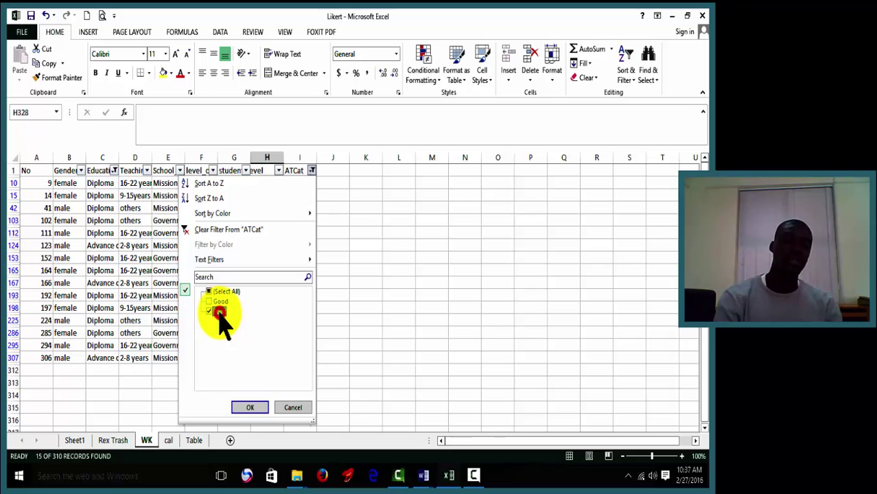
{"action": "left_click", "coordinate": [248, 407]}
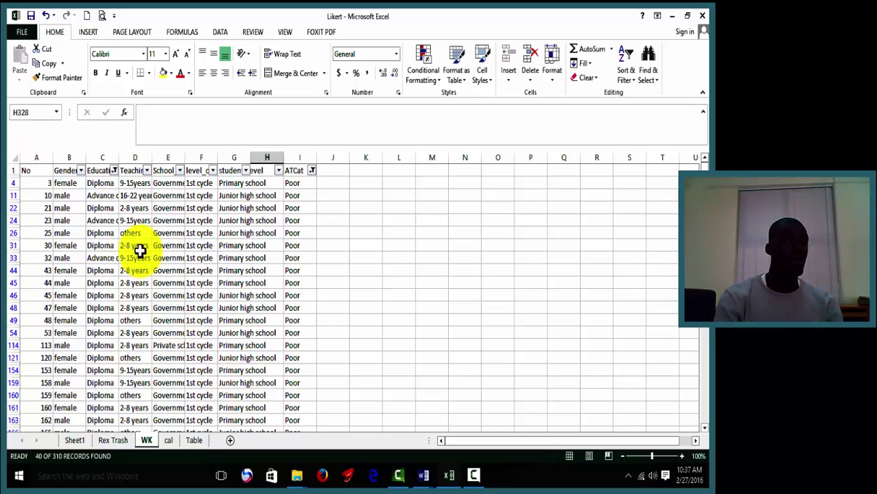
Step: Include all ATCat categories again and filter Educational_level to Degree or higher only
{"action": "left_click", "coordinate": [310, 174]}
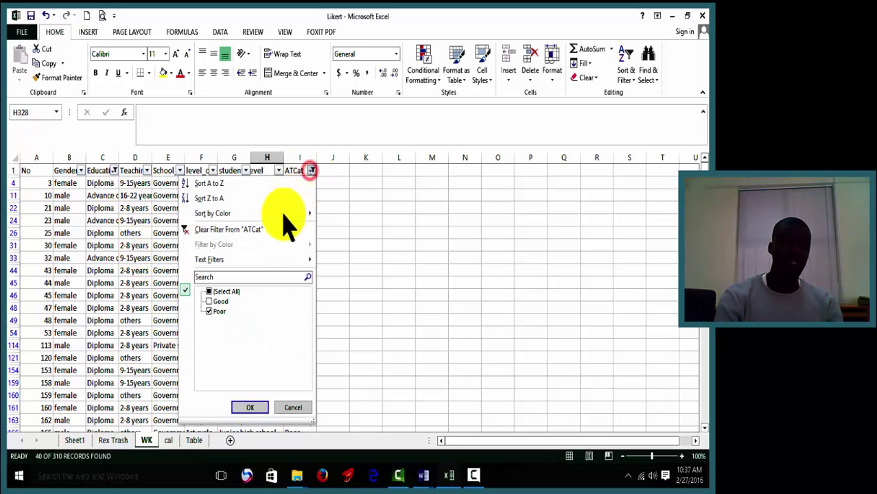
{"action": "left_click", "coordinate": [232, 292]}
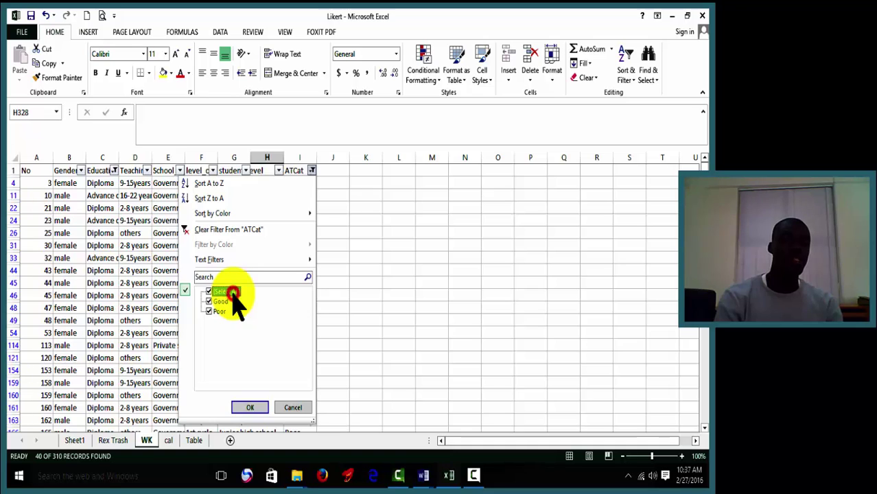
{"action": "left_click", "coordinate": [250, 407]}
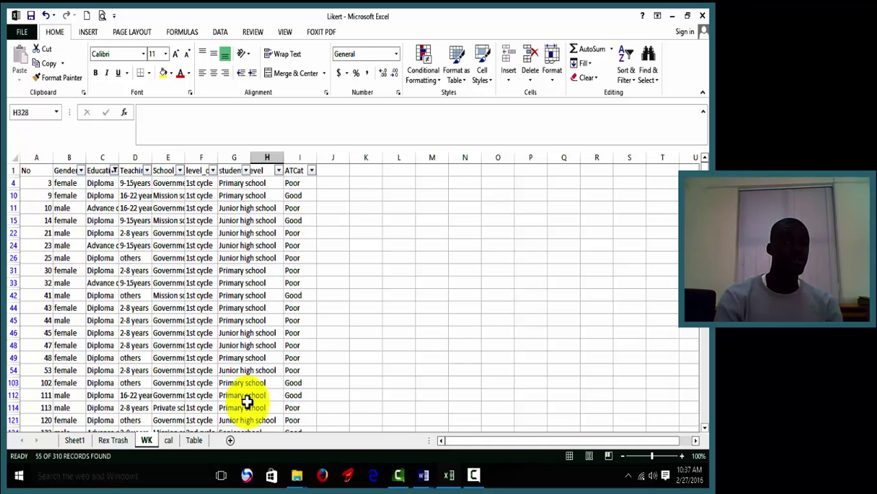
{"action": "left_click", "coordinate": [114, 171]}
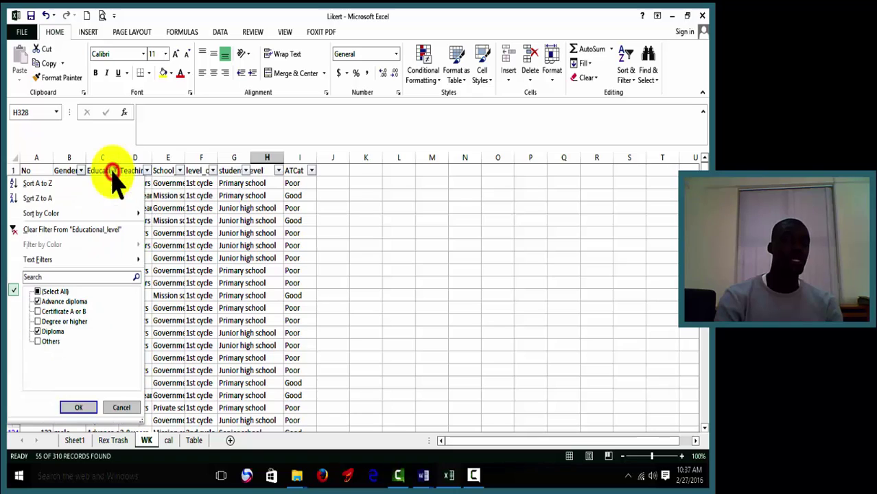
{"action": "left_click", "coordinate": [60, 333]}
{"action": "left_click", "coordinate": [77, 302]}
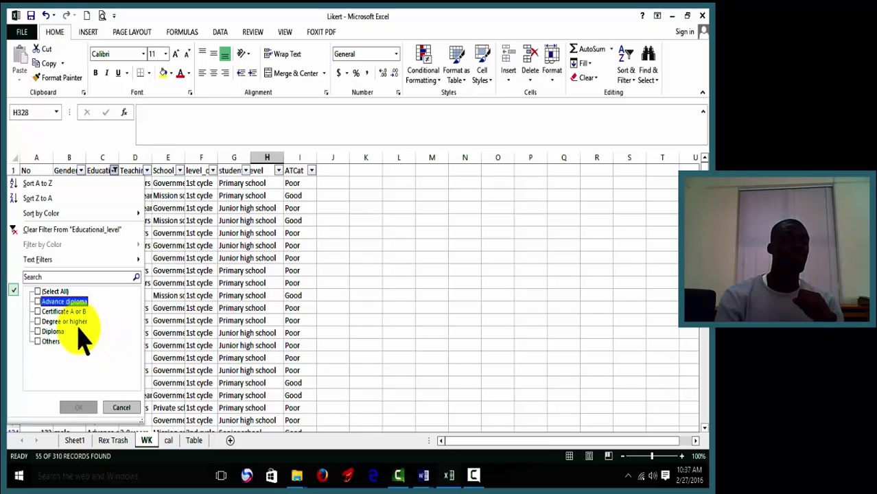
{"action": "left_click", "coordinate": [76, 322]}
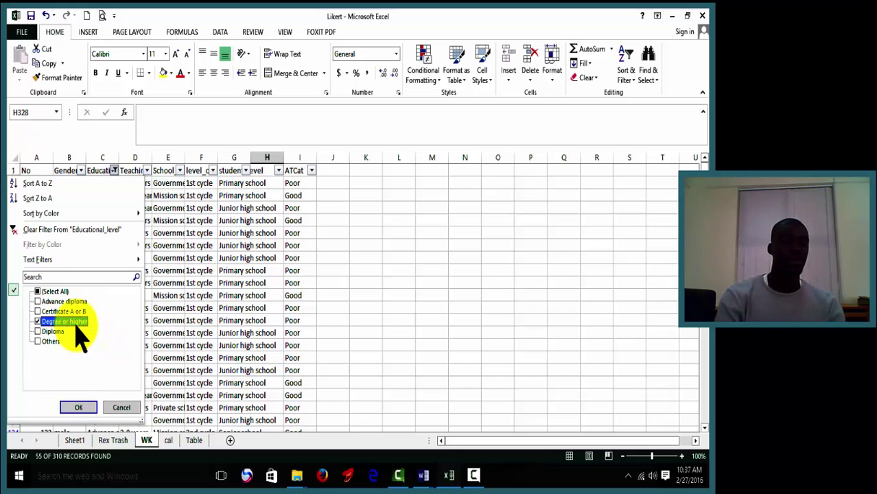
{"action": "left_click", "coordinate": [80, 407]}
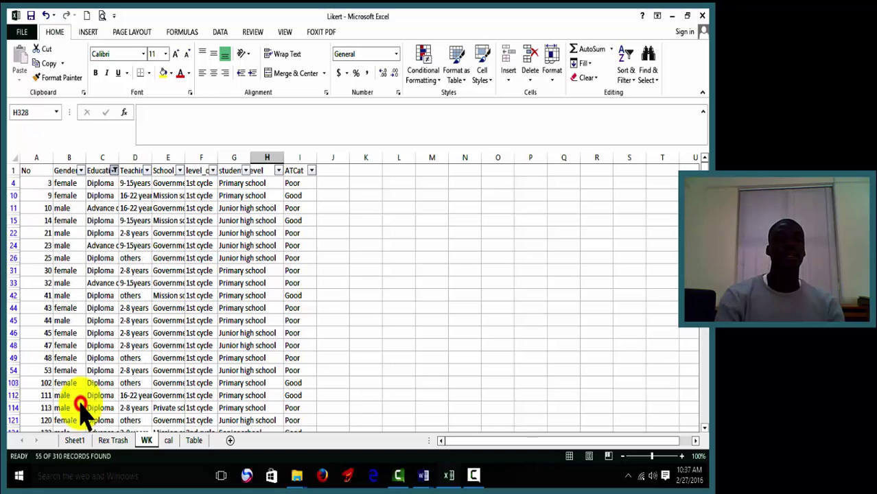
Step: Set the ATCat filter to Excellent only to read the count for the Degree or higher group
{"action": "left_click", "coordinate": [313, 175]}
{"action": "left_click", "coordinate": [230, 292]}
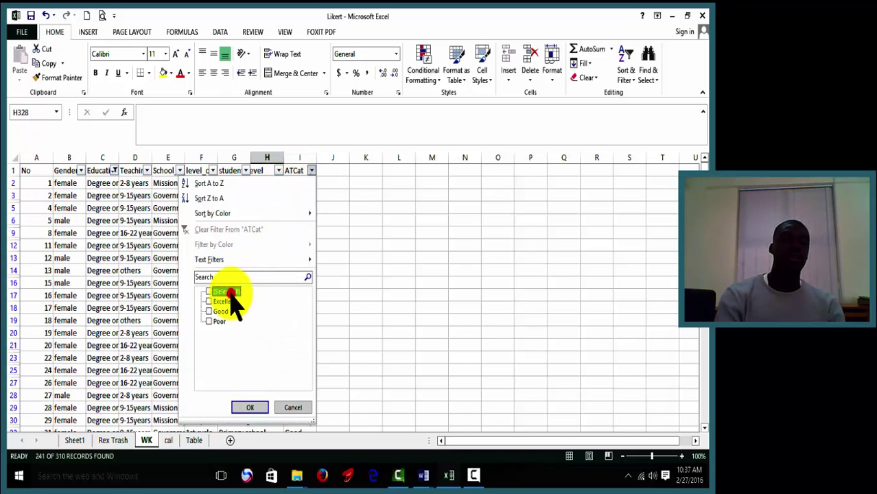
{"action": "left_click", "coordinate": [223, 302]}
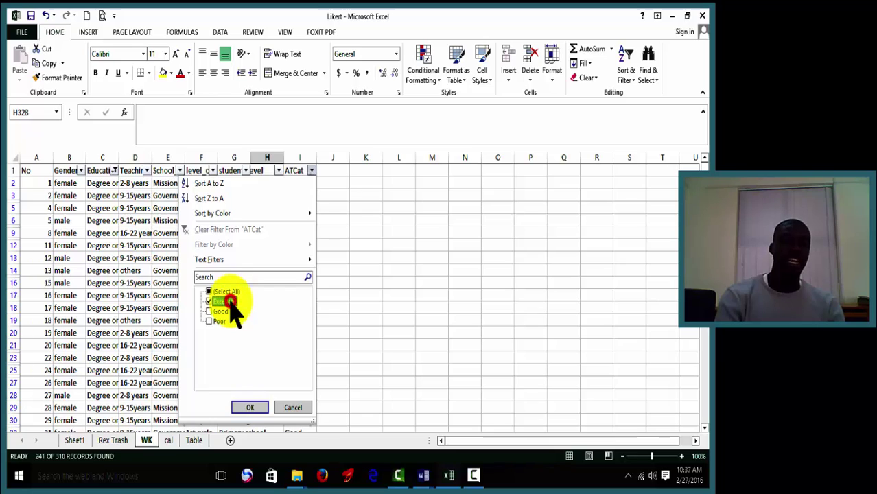
{"action": "left_click", "coordinate": [249, 408]}
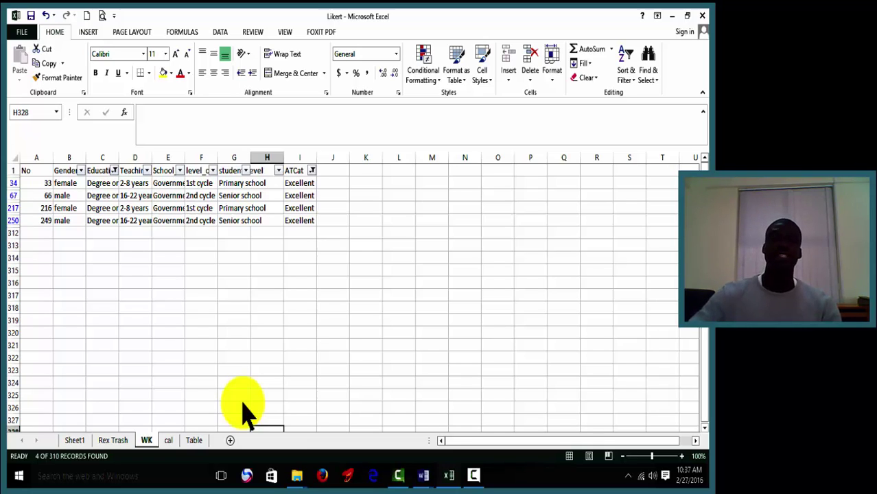
Step: Switch the ATCat filter from Excellent to Good to read the count for the Degree or higher group
{"action": "left_click", "coordinate": [312, 170]}
{"action": "left_click", "coordinate": [221, 301]}
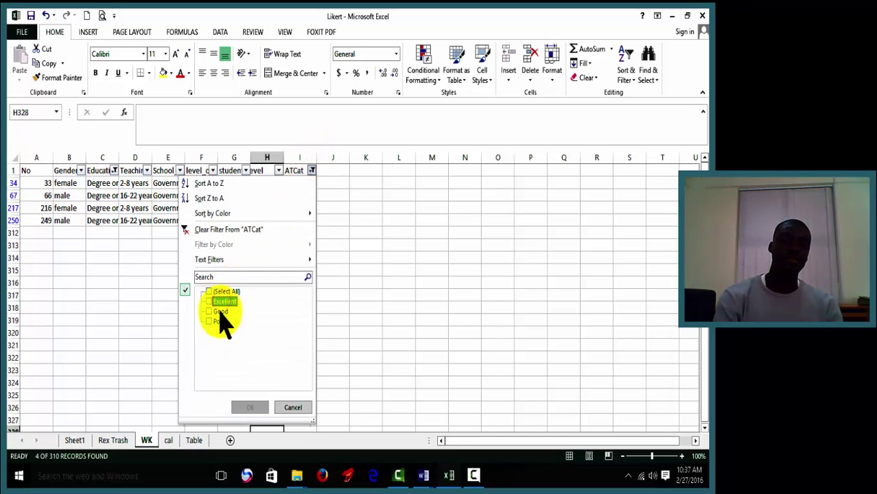
{"action": "left_click", "coordinate": [219, 311]}
{"action": "left_click", "coordinate": [249, 407]}
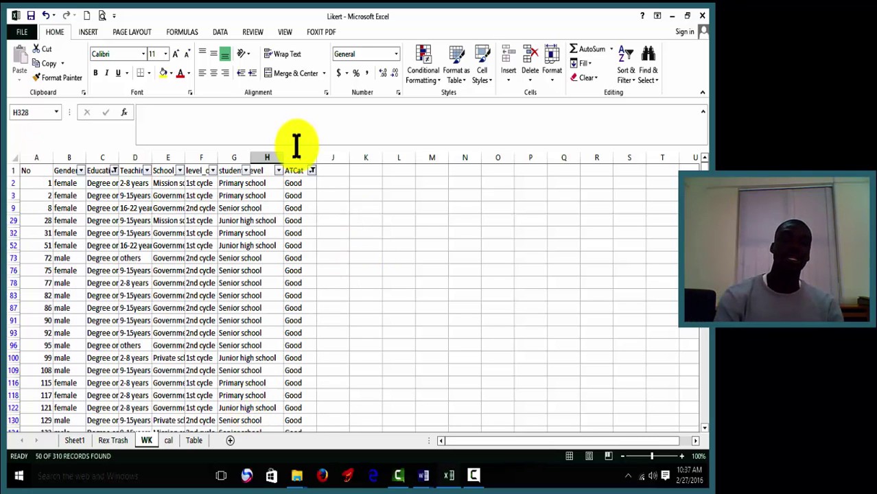
Step: Switch the ATCat filter from Good to Poor to read the count for the Degree or higher group
{"action": "left_click", "coordinate": [312, 171]}
{"action": "left_click", "coordinate": [220, 311]}
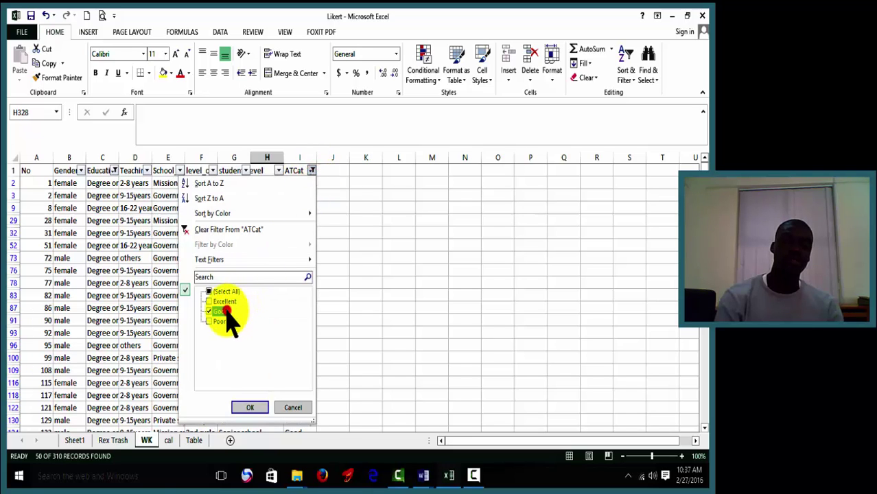
{"action": "left_click", "coordinate": [218, 321]}
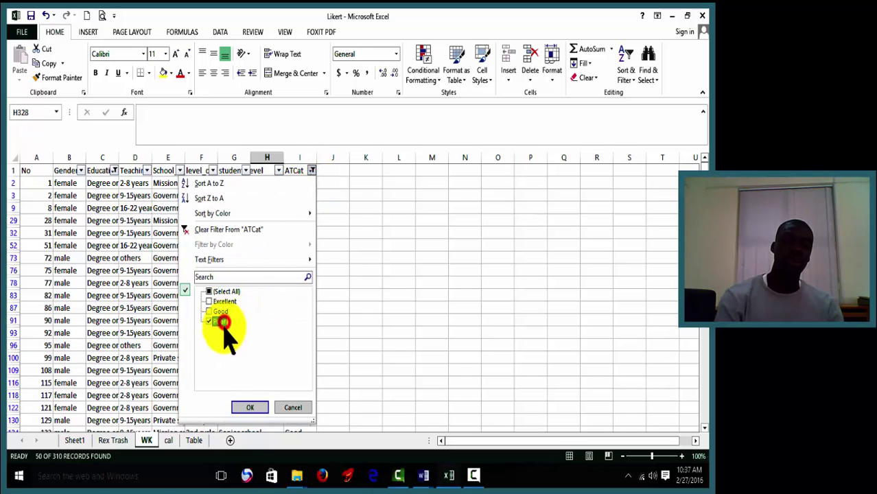
{"action": "left_click", "coordinate": [249, 409]}
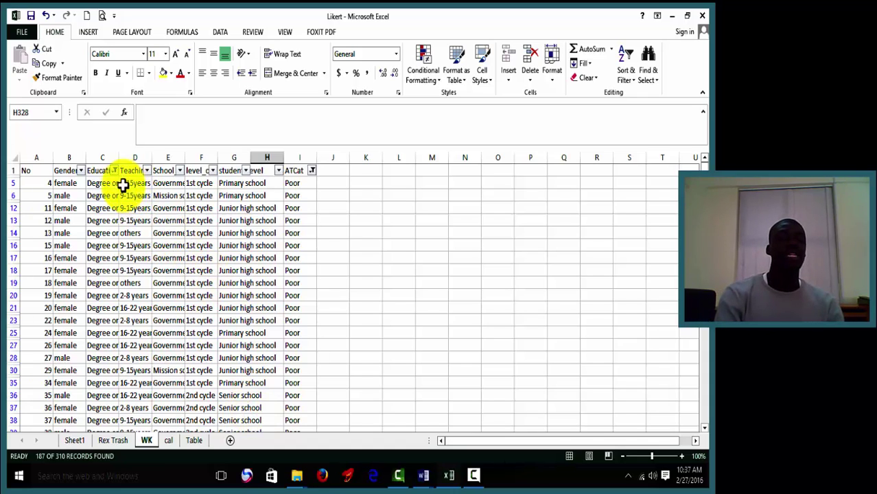
Step: Include all ATCat categories again and filter Educational_level to Others only
{"action": "left_click", "coordinate": [312, 173]}
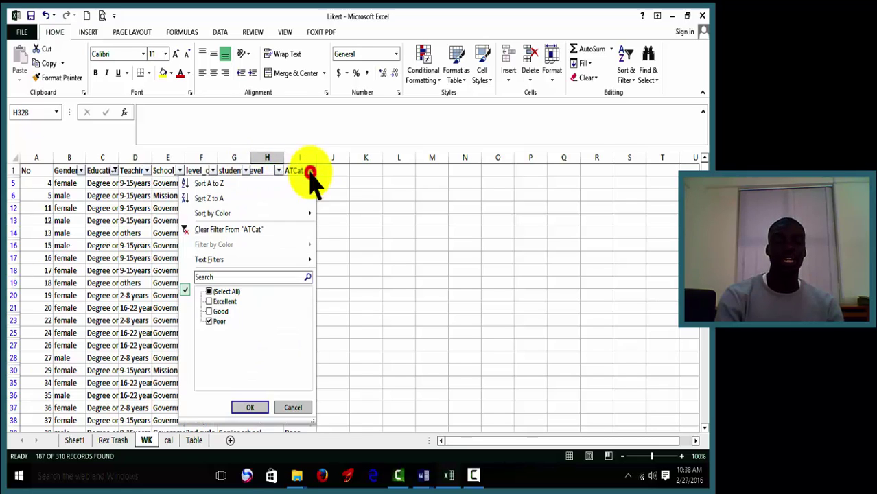
{"action": "left_click", "coordinate": [234, 293]}
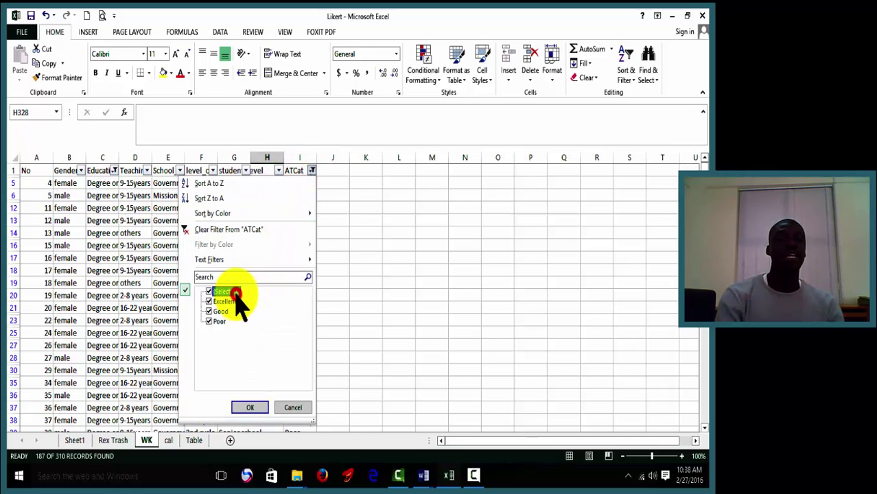
{"action": "left_click", "coordinate": [249, 407]}
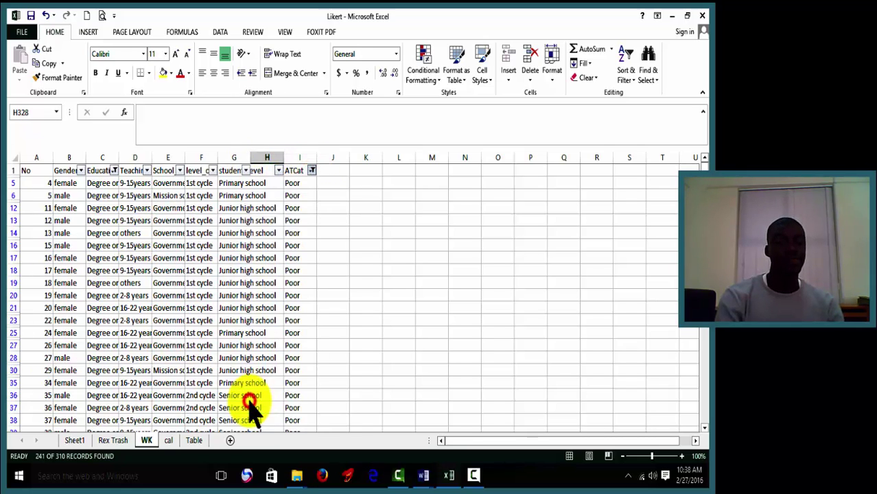
{"action": "left_click", "coordinate": [113, 170]}
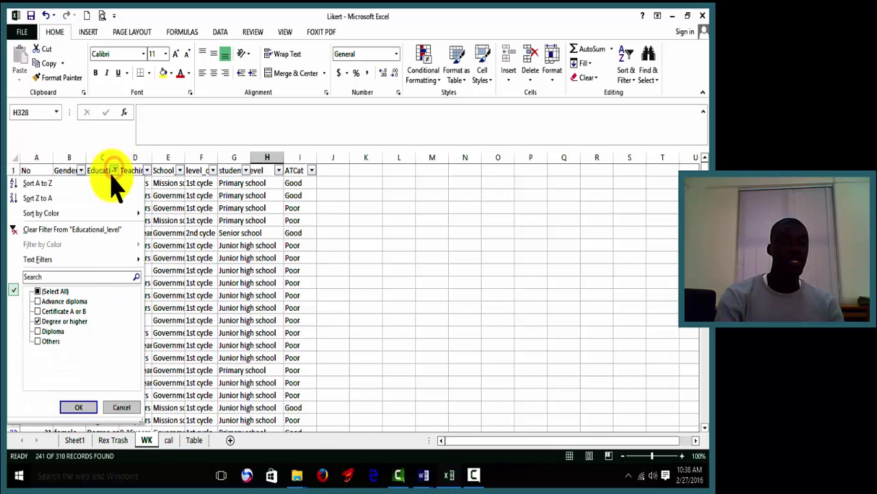
{"action": "left_click", "coordinate": [67, 322]}
{"action": "left_click", "coordinate": [58, 342]}
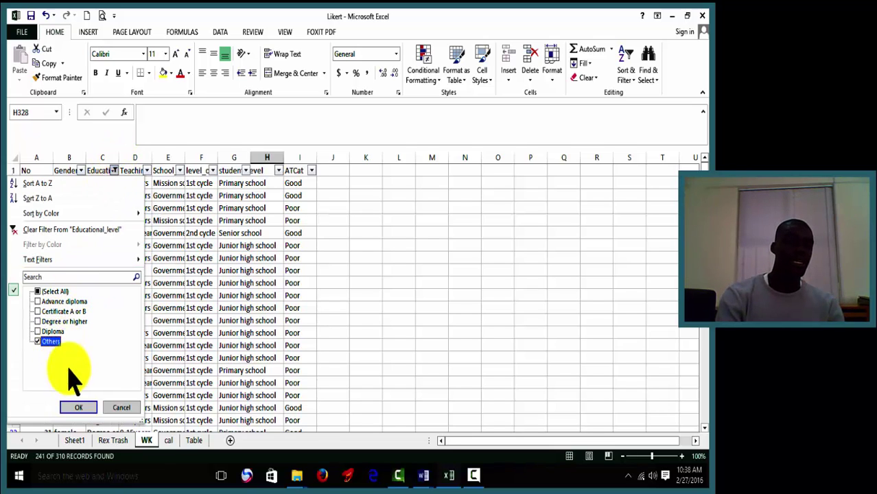
{"action": "left_click", "coordinate": [78, 407]}
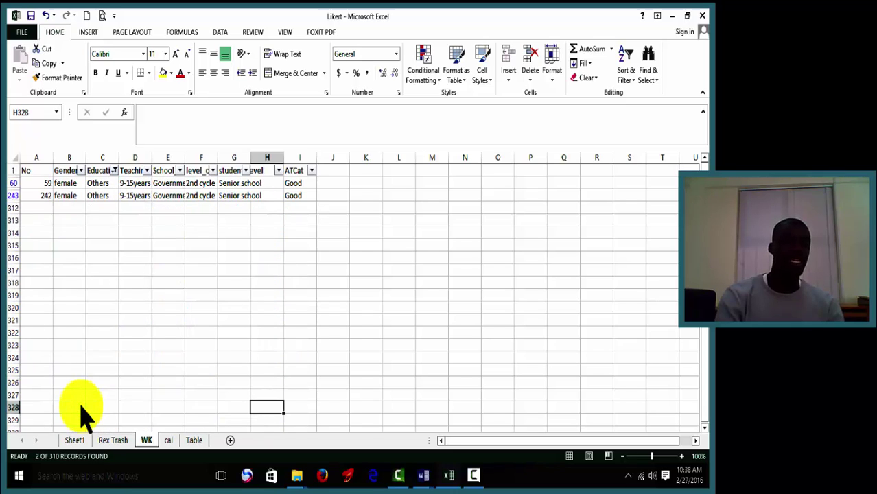
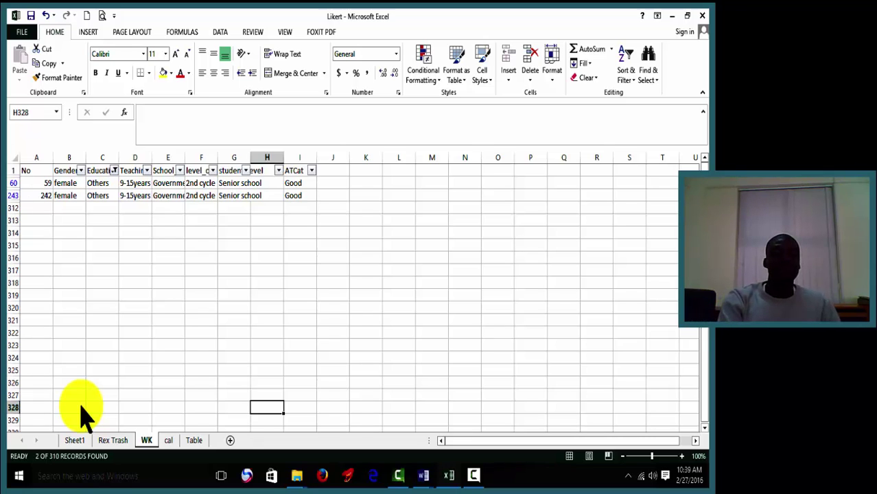
Step: Include all Educational_level values again so that every record on the WK sheet is listed
{"action": "left_click", "coordinate": [115, 172]}
{"action": "left_click", "coordinate": [69, 293]}
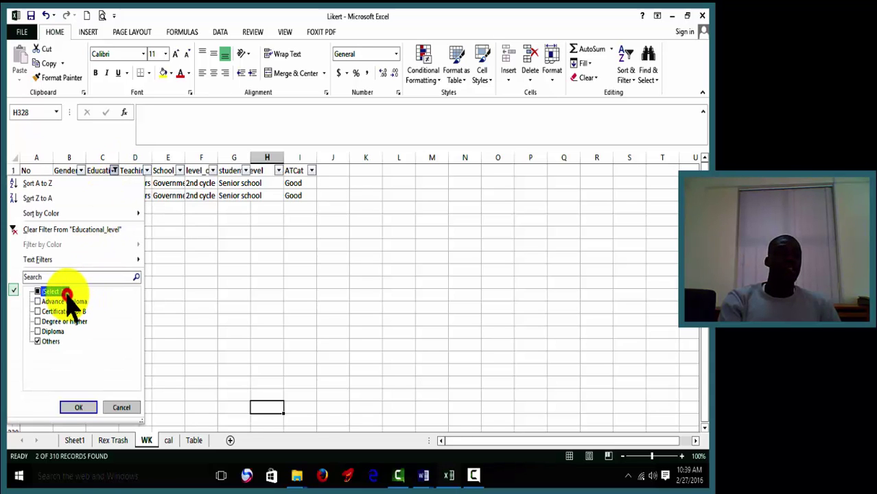
{"action": "left_click", "coordinate": [77, 408]}
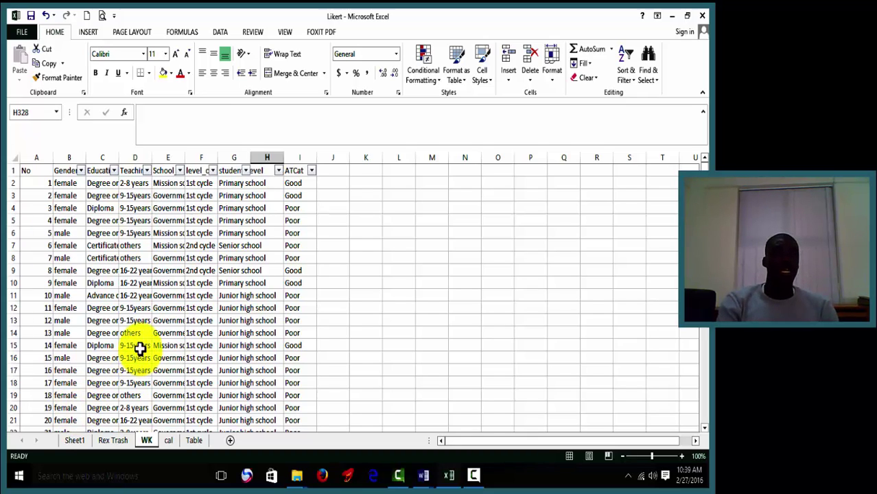
Step: Filter the School_type column to Government school only
{"action": "left_click", "coordinate": [173, 159]}
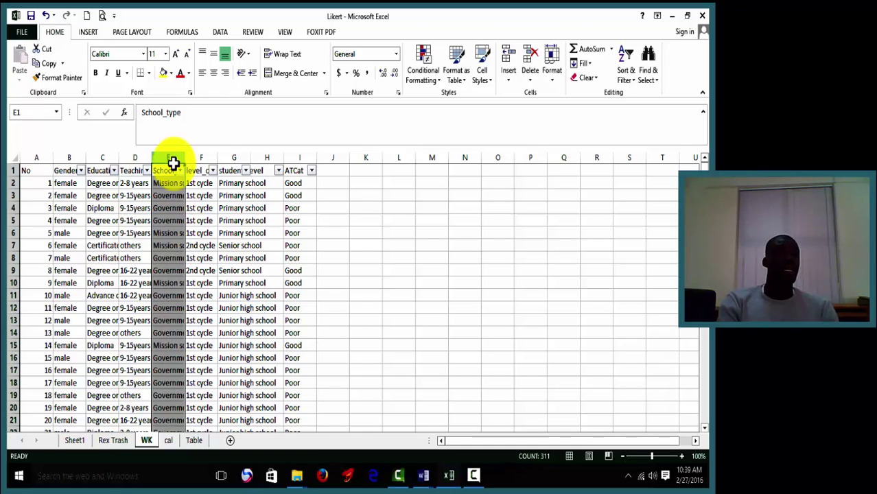
{"action": "left_click", "coordinate": [180, 170]}
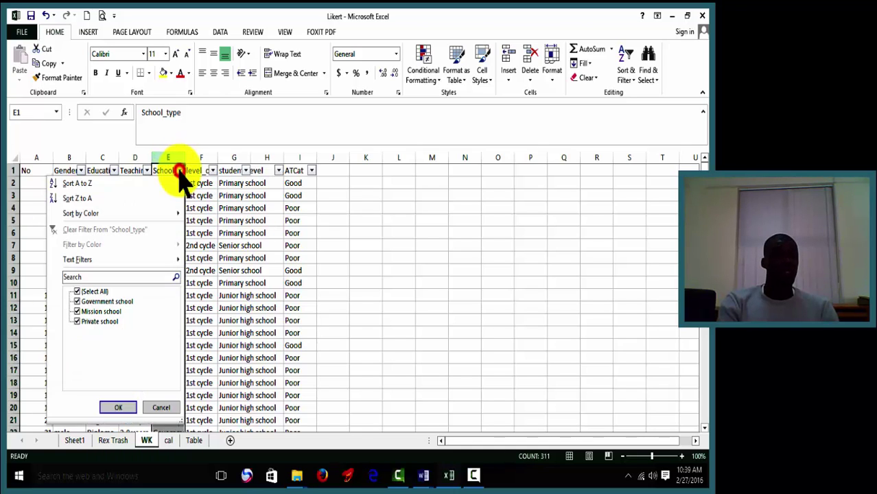
{"action": "left_click", "coordinate": [103, 291]}
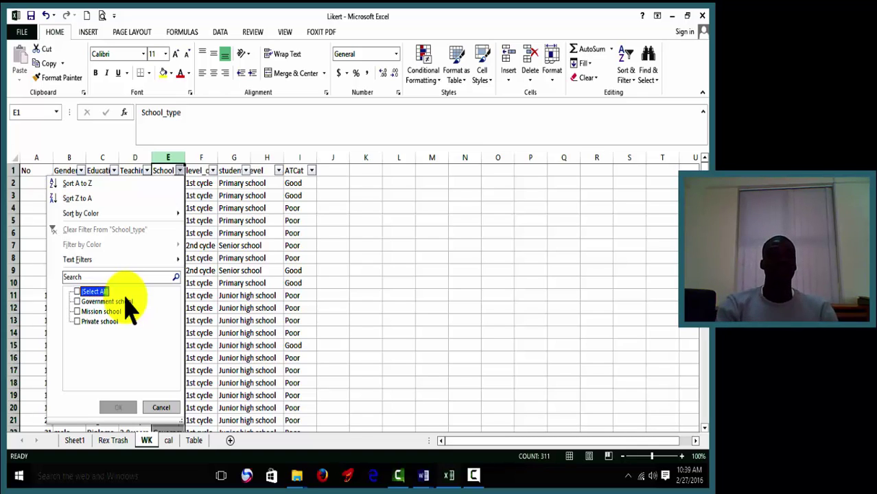
{"action": "left_click", "coordinate": [123, 302]}
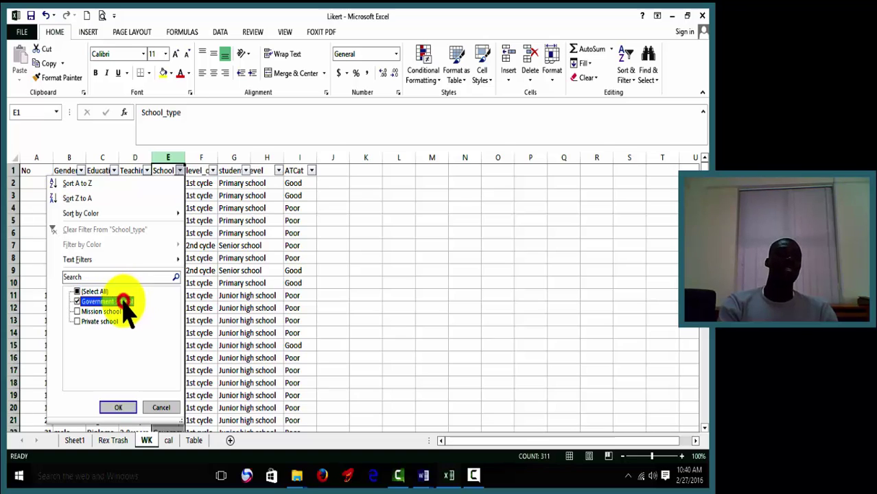
{"action": "left_click", "coordinate": [118, 407]}
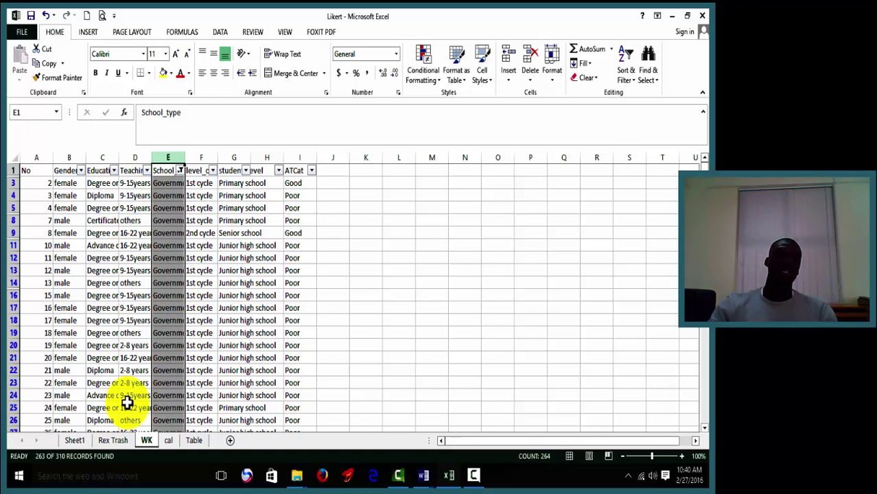
Step: Set the ATCat filter to Excellent only to read the count for the Government school group
{"action": "left_click", "coordinate": [313, 171]}
{"action": "left_click", "coordinate": [225, 292]}
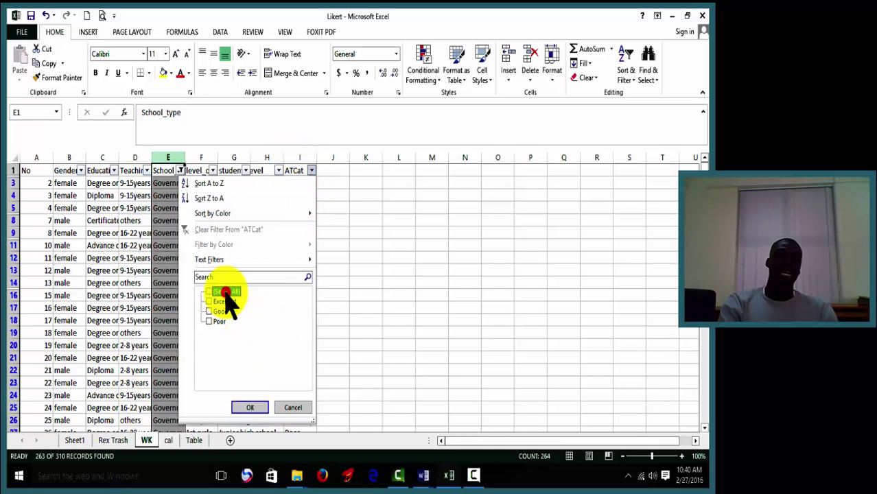
{"action": "left_click", "coordinate": [225, 302]}
{"action": "left_click", "coordinate": [246, 407]}
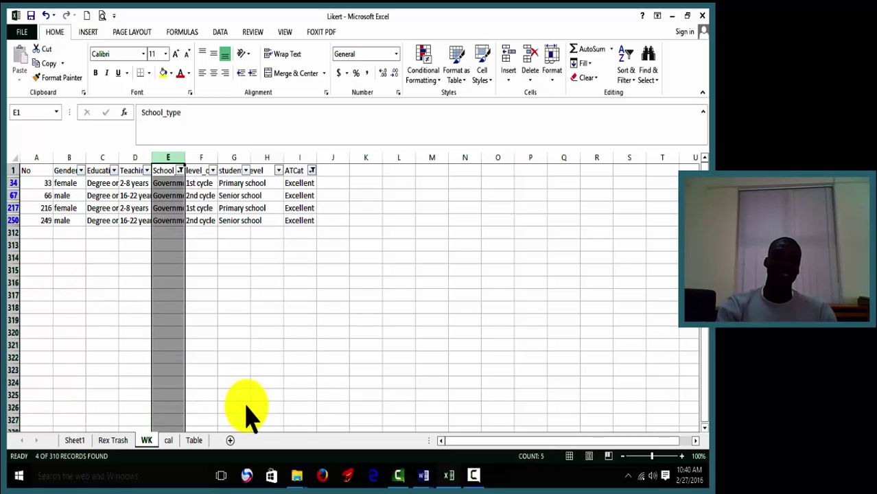
Step: Switch the ATCat filter from Excellent to Good to read the count for the Government school group
{"action": "left_click", "coordinate": [313, 172]}
{"action": "left_click", "coordinate": [221, 302]}
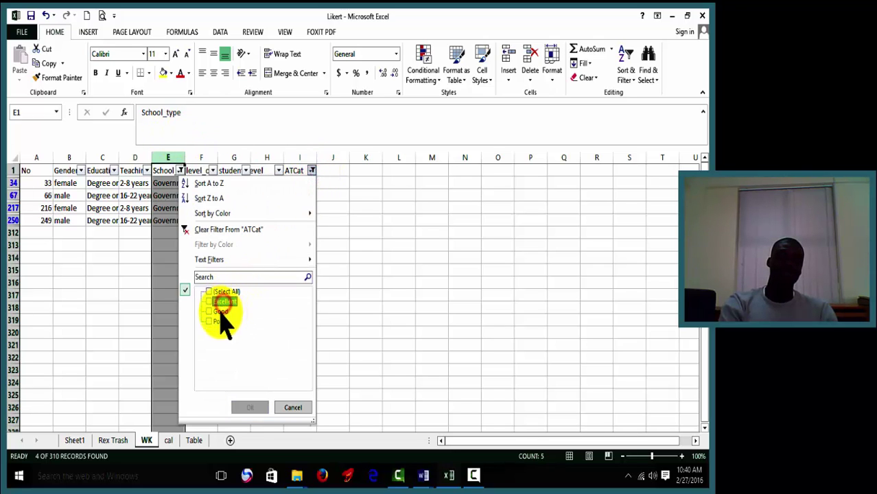
{"action": "left_click", "coordinate": [220, 312]}
{"action": "left_click", "coordinate": [248, 408]}
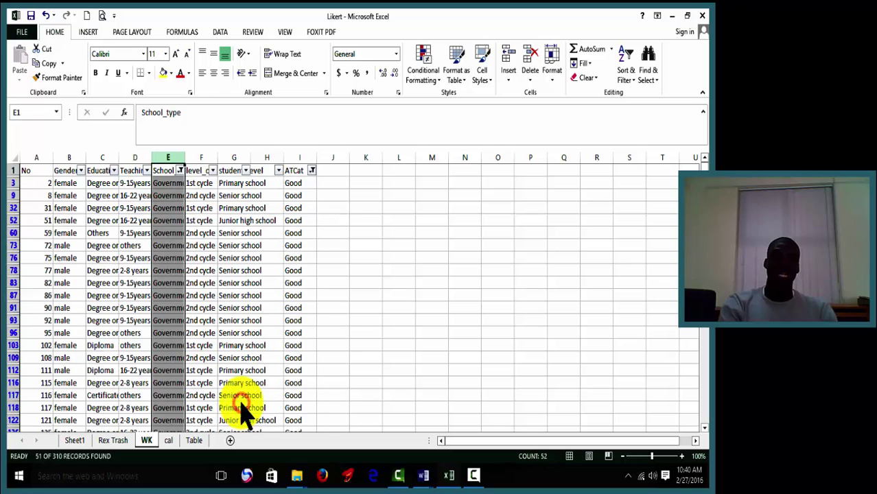
Step: Switch the ATCat filter from Good to Poor to read the count for the Government school group
{"action": "left_click", "coordinate": [312, 172]}
{"action": "left_click", "coordinate": [221, 313]}
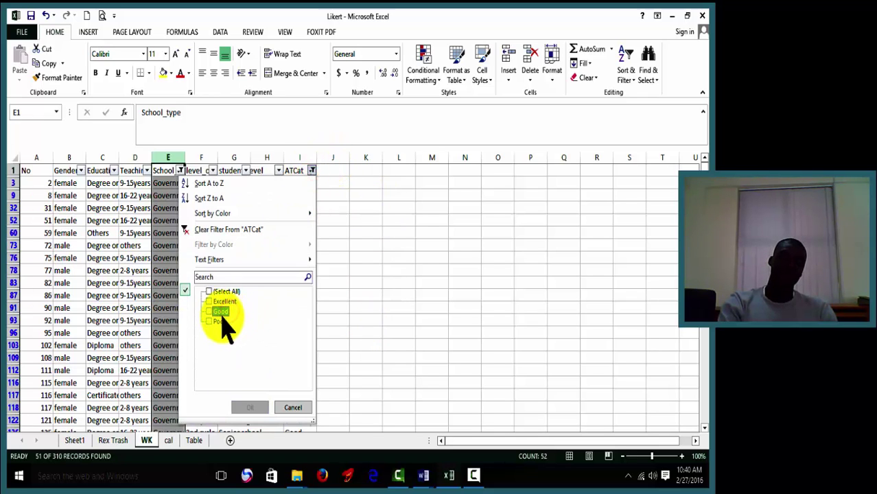
{"action": "left_click", "coordinate": [209, 321]}
{"action": "left_click", "coordinate": [249, 408]}
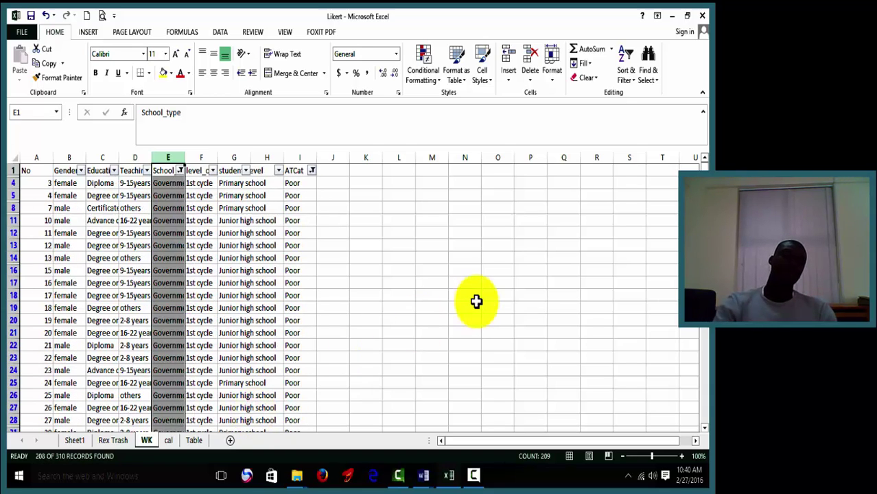
Step: Reset the ATCat filter to show all attitude categories for the Government school group
{"action": "left_click", "coordinate": [180, 170]}
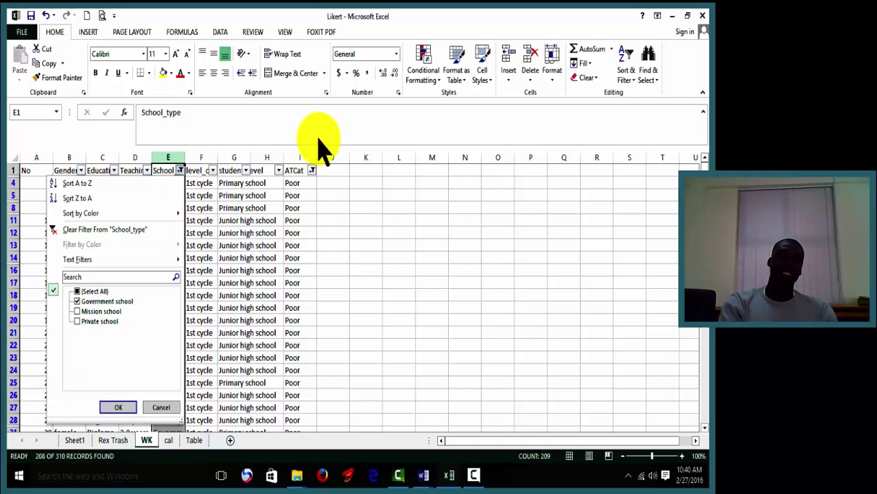
{"action": "left_click", "coordinate": [311, 172]}
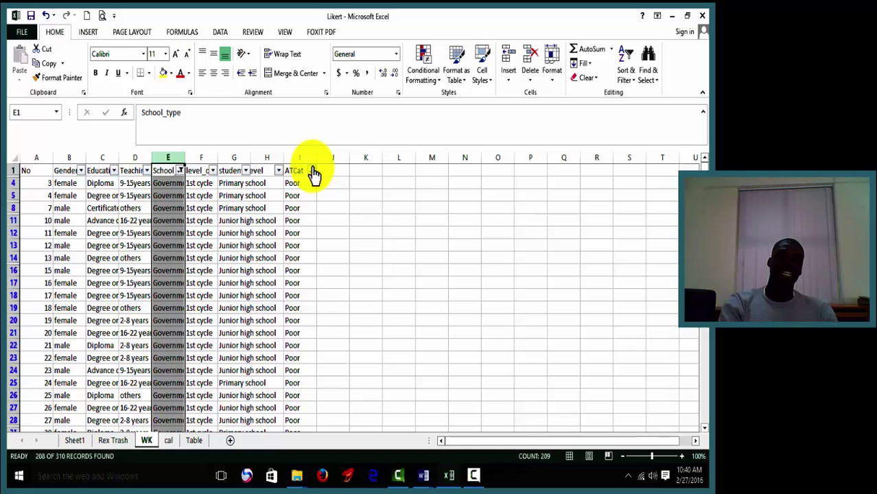
{"action": "left_click", "coordinate": [313, 171]}
{"action": "left_click", "coordinate": [231, 293]}
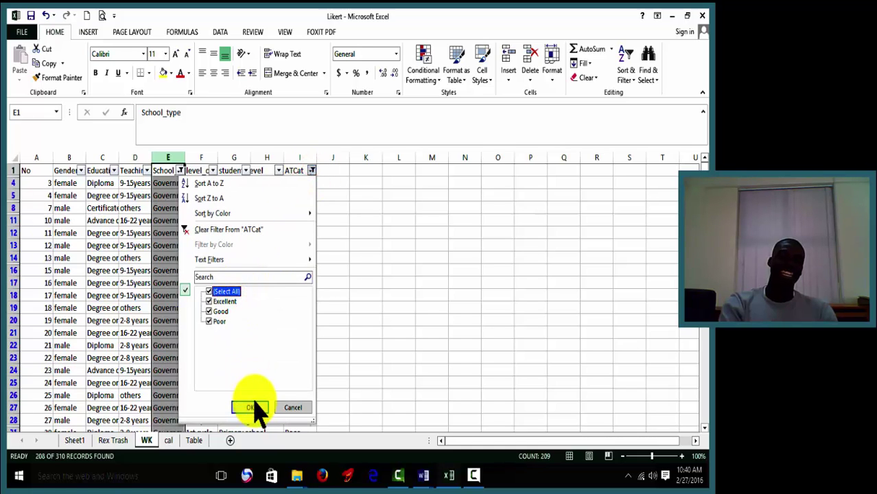
{"action": "left_click", "coordinate": [251, 409]}
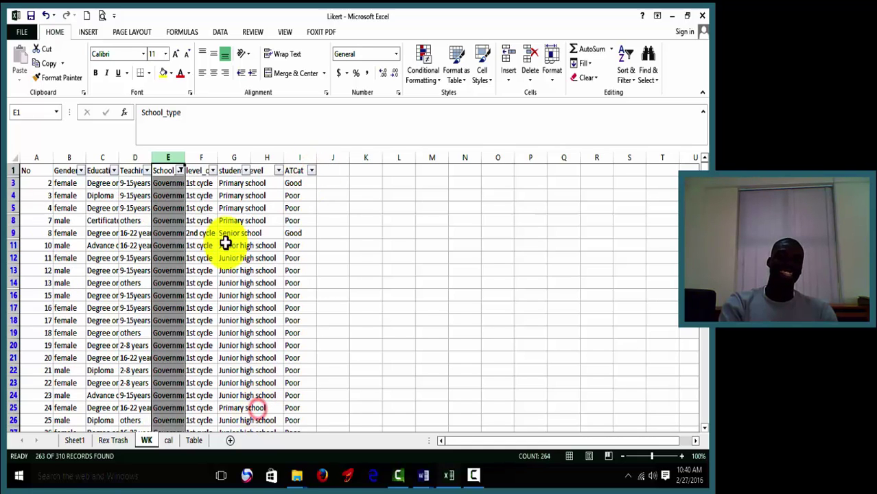
Step: Switch the School_type filter from Government school to Mission school only
{"action": "left_click", "coordinate": [180, 171]}
{"action": "left_click", "coordinate": [112, 293]}
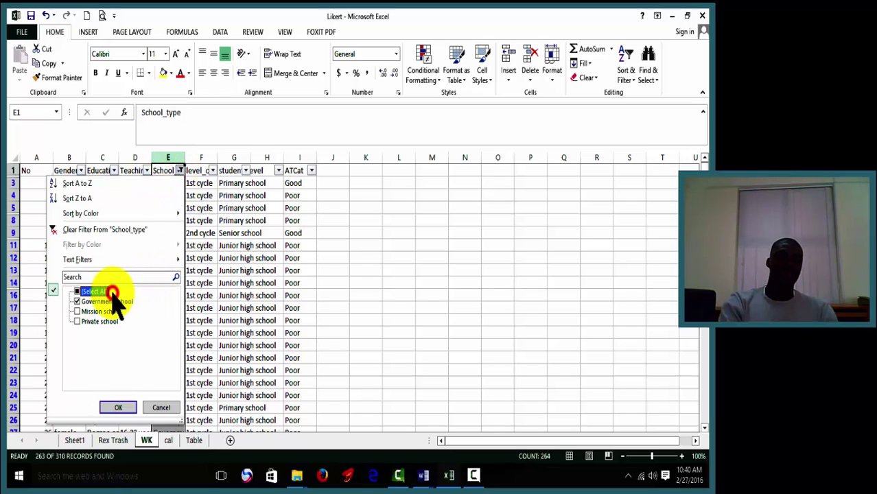
{"action": "left_click", "coordinate": [108, 302]}
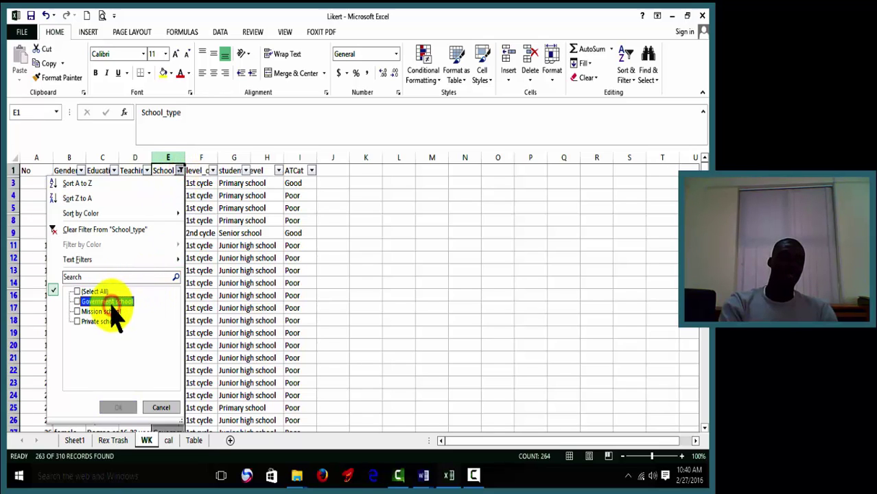
{"action": "left_click", "coordinate": [110, 312]}
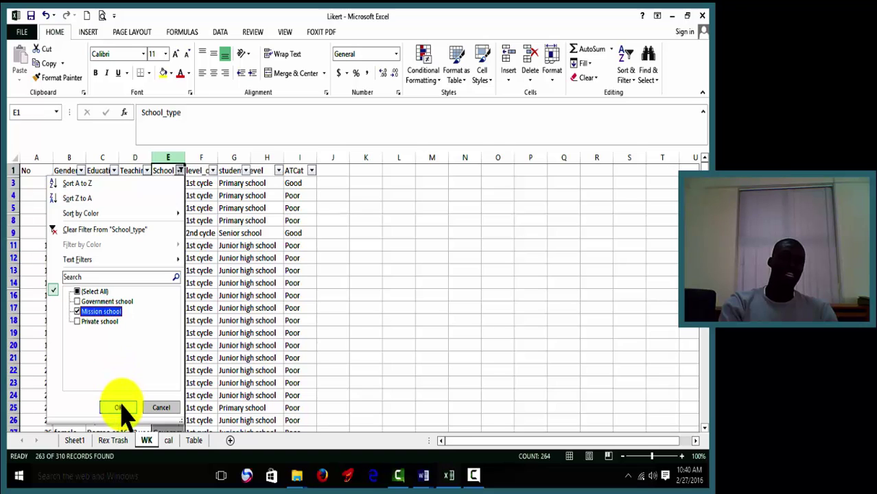
{"action": "left_click", "coordinate": [120, 407]}
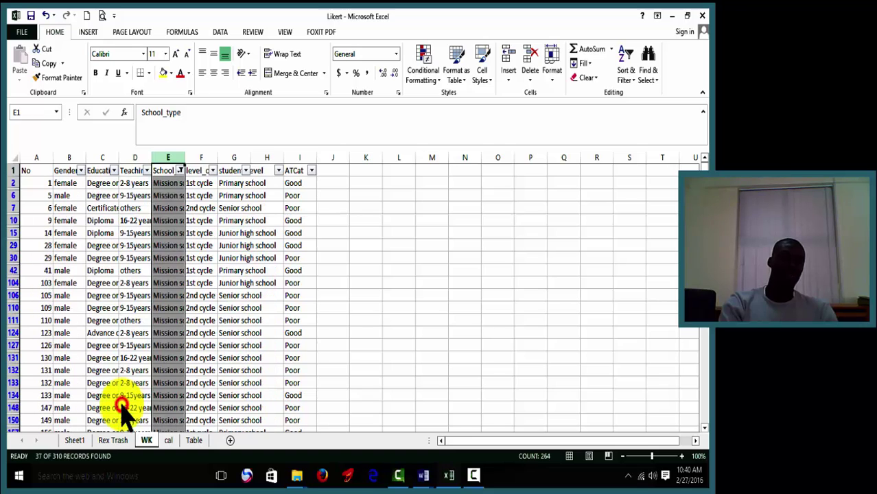
Step: Switch the School_type filter from Mission school to Private school only
{"action": "left_click", "coordinate": [180, 171]}
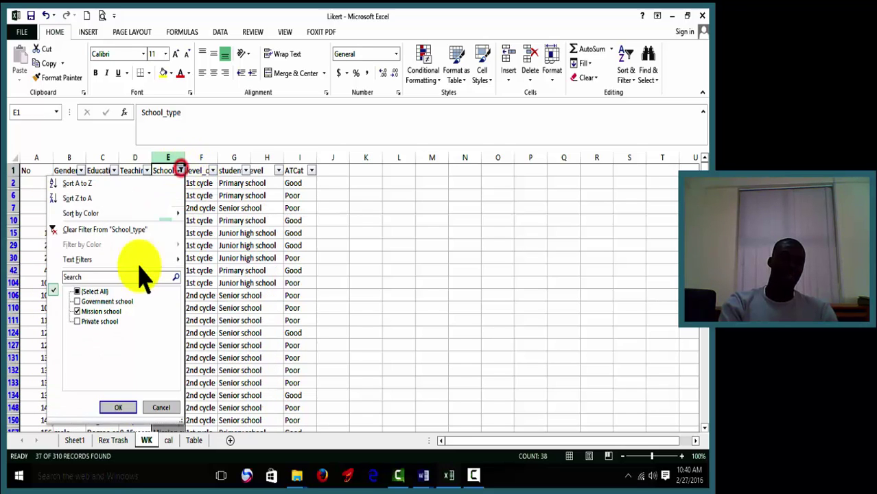
{"action": "left_click", "coordinate": [110, 311]}
{"action": "left_click", "coordinate": [103, 321]}
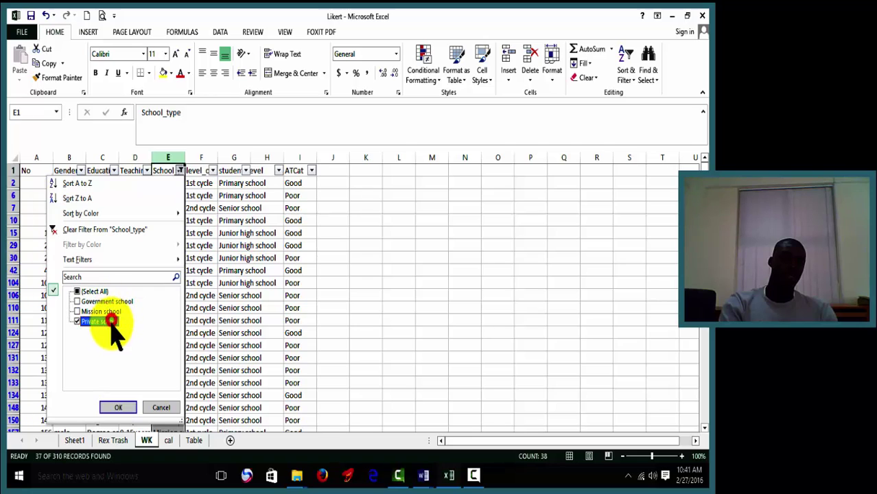
{"action": "left_click", "coordinate": [120, 407]}
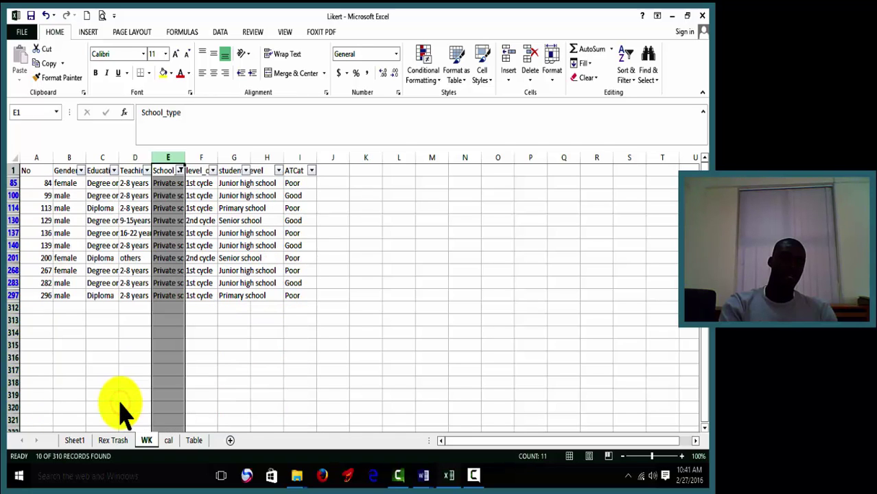
Step: Add Mission school to the School_type filter so it combines Mission and Private schools
{"action": "left_click", "coordinate": [182, 171]}
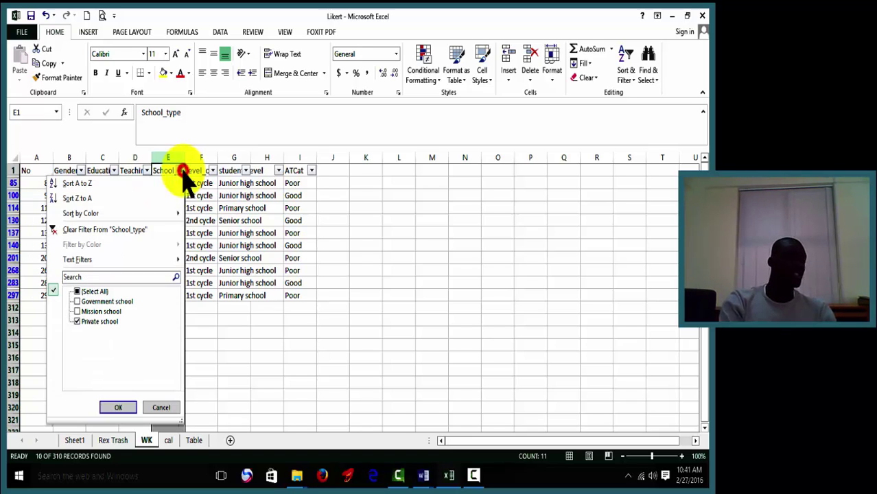
{"action": "left_click", "coordinate": [98, 313]}
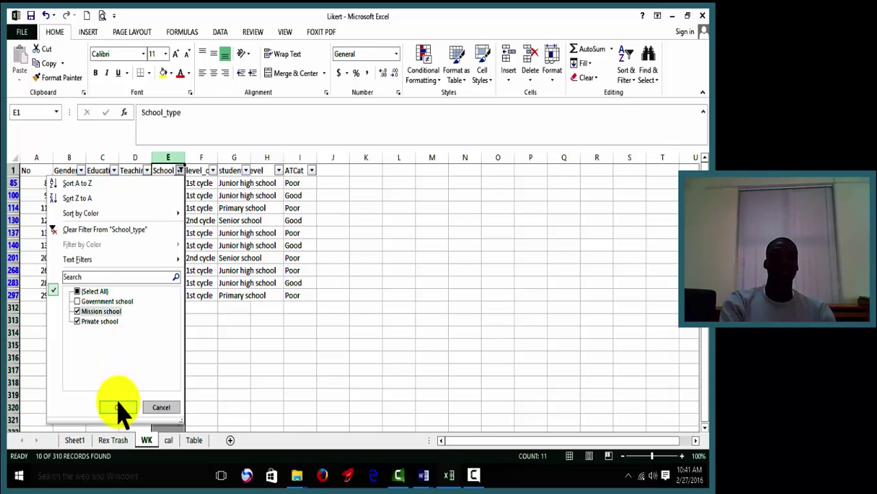
{"action": "left_click", "coordinate": [118, 407]}
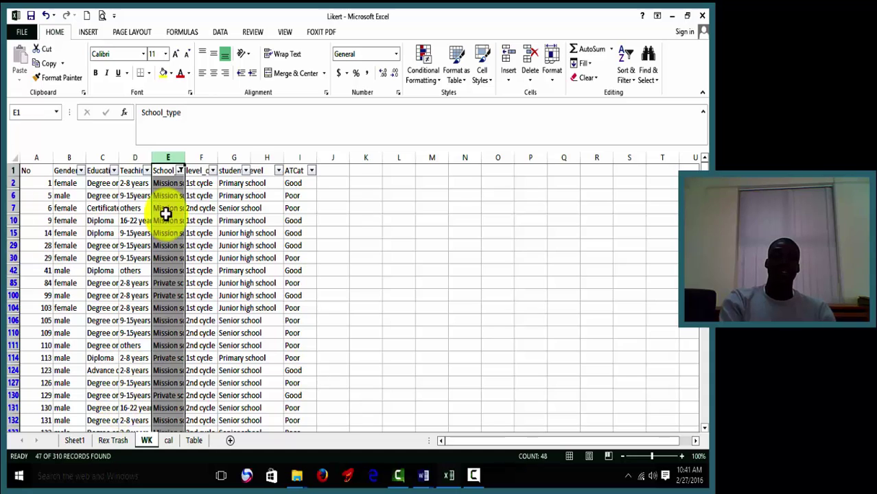
Step: Set the ATCat filter to Good only to read the count for the combined Mission and Private school group
{"action": "left_click", "coordinate": [313, 172]}
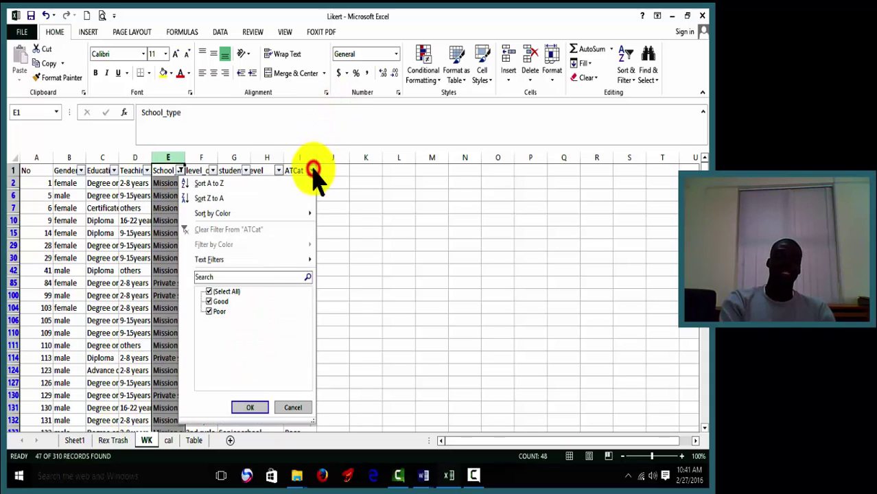
{"action": "left_click", "coordinate": [227, 293]}
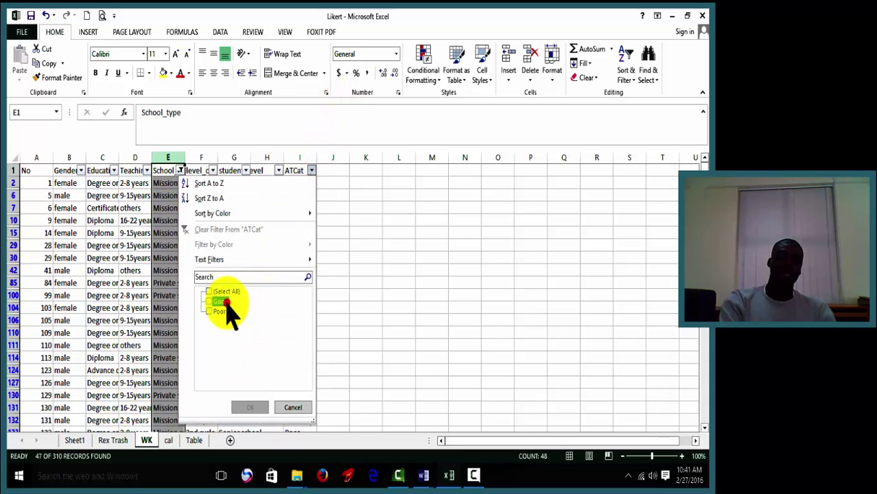
{"action": "left_click", "coordinate": [222, 302]}
{"action": "left_click", "coordinate": [249, 408]}
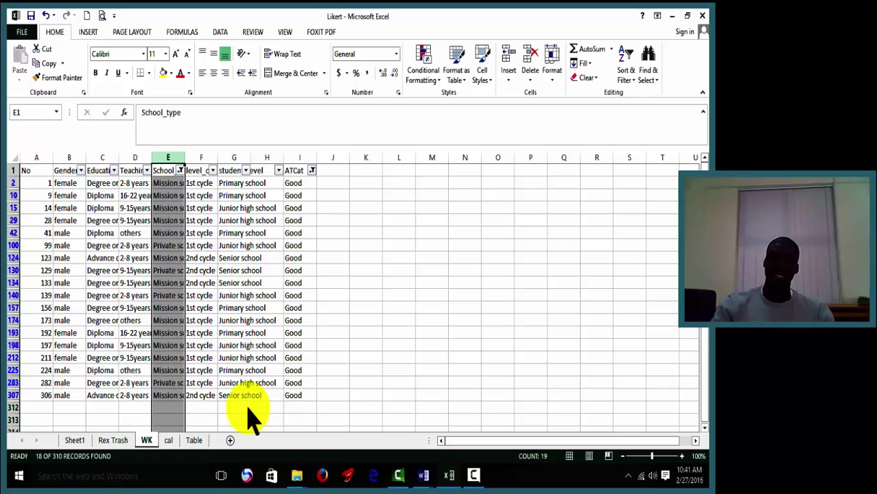
Step: Switch the ATCat filter from Good to Poor to read the count for the combined Mission and Private school group
{"action": "left_click", "coordinate": [313, 171]}
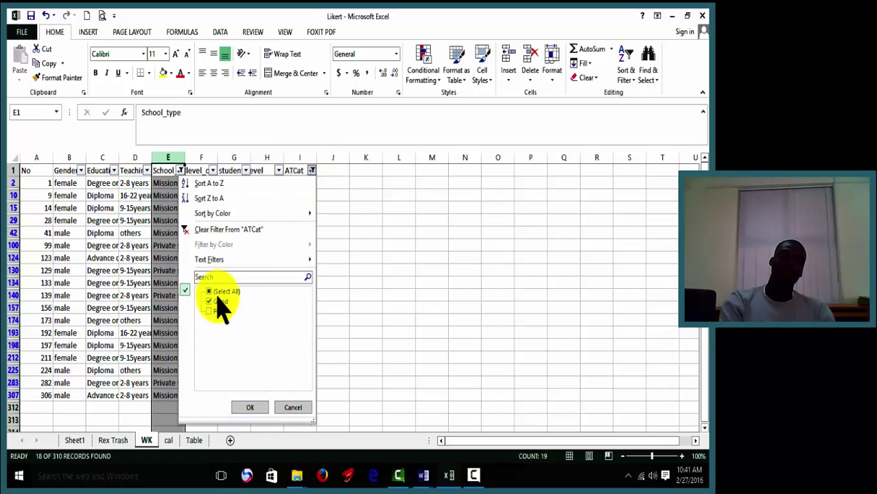
{"action": "left_click", "coordinate": [218, 300]}
{"action": "left_click", "coordinate": [216, 312]}
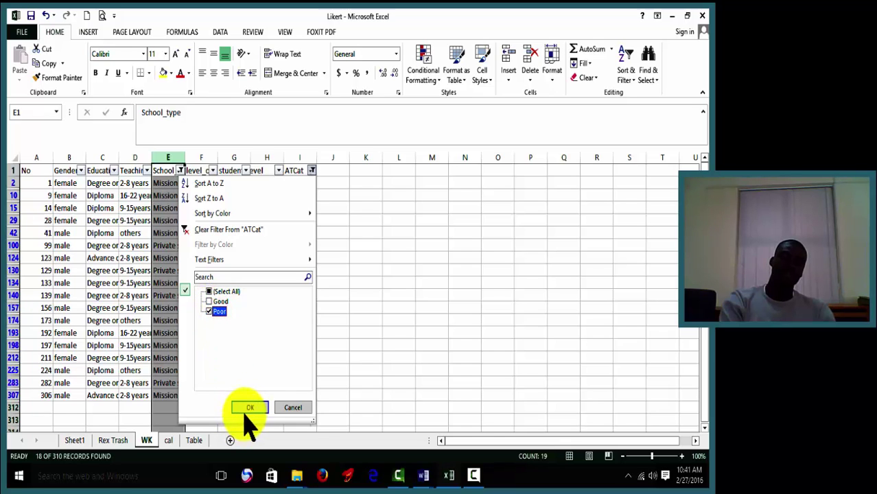
{"action": "left_click", "coordinate": [247, 409]}
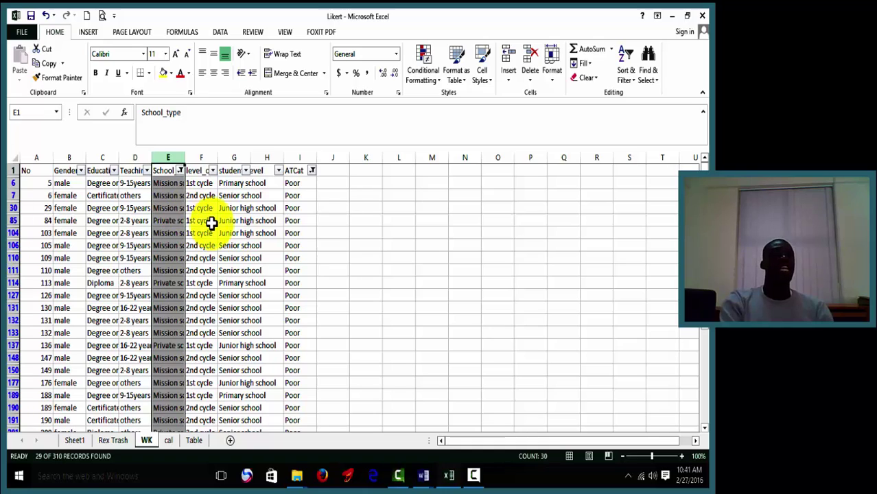
{"action": "left_click", "coordinate": [295, 257]}
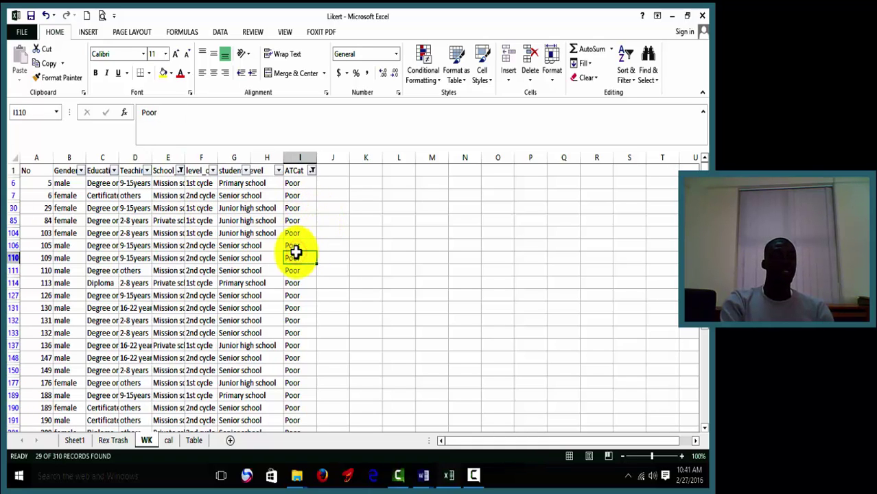
Step: Reset the School_type and ATCat filters to show all of their values
{"action": "left_click", "coordinate": [179, 169]}
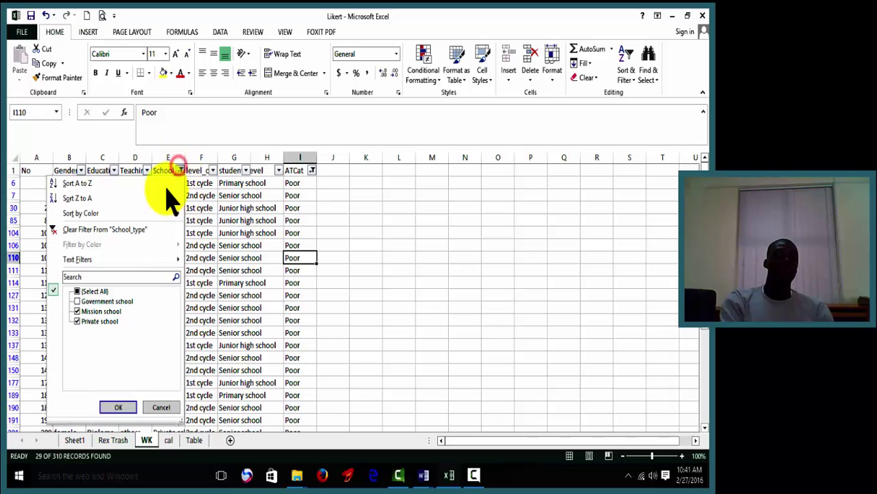
{"action": "left_click", "coordinate": [102, 291]}
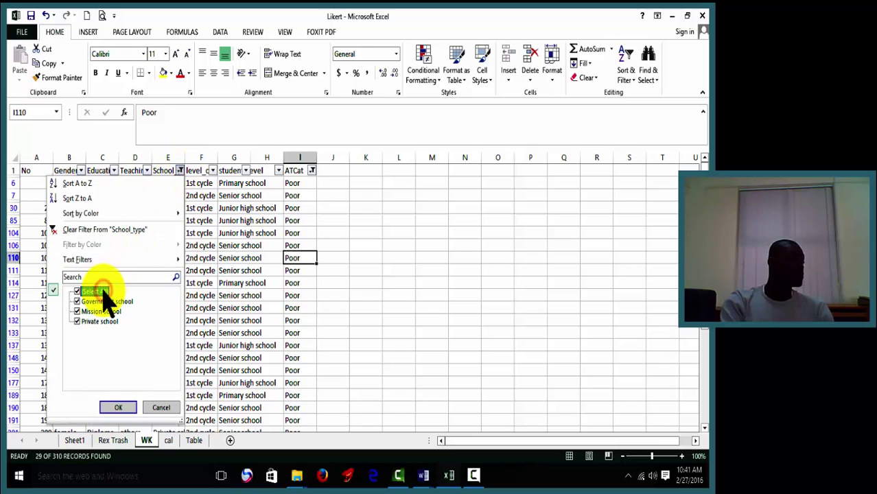
{"action": "left_click", "coordinate": [118, 407]}
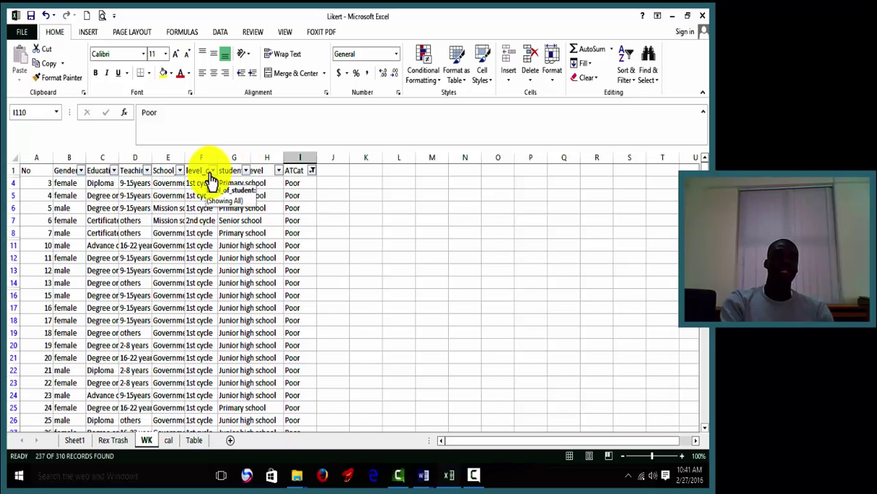
{"action": "left_click", "coordinate": [312, 170]}
{"action": "left_click", "coordinate": [218, 293]}
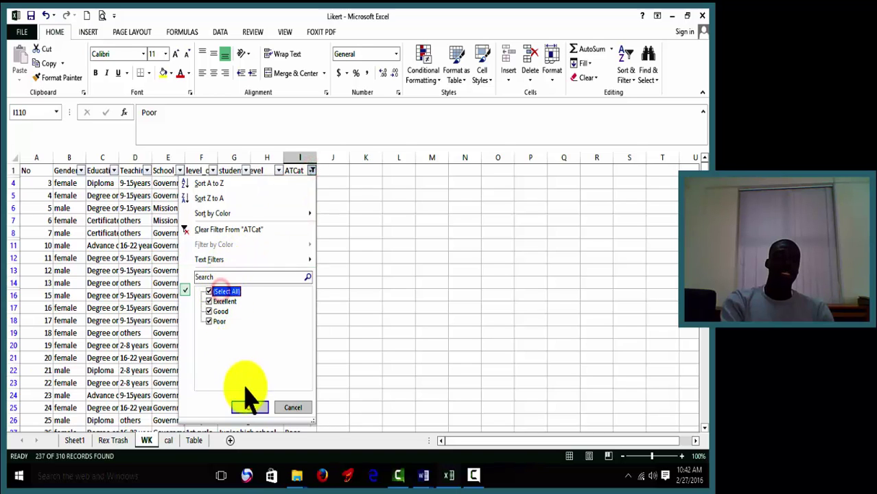
{"action": "left_click", "coordinate": [250, 407]}
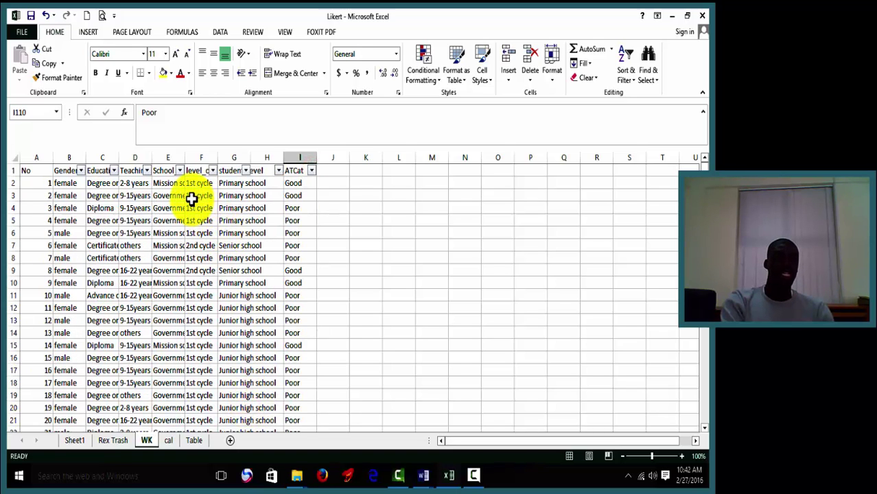
Step: Filter the level_of_student column to 1st cycle only
{"action": "left_click", "coordinate": [213, 170]}
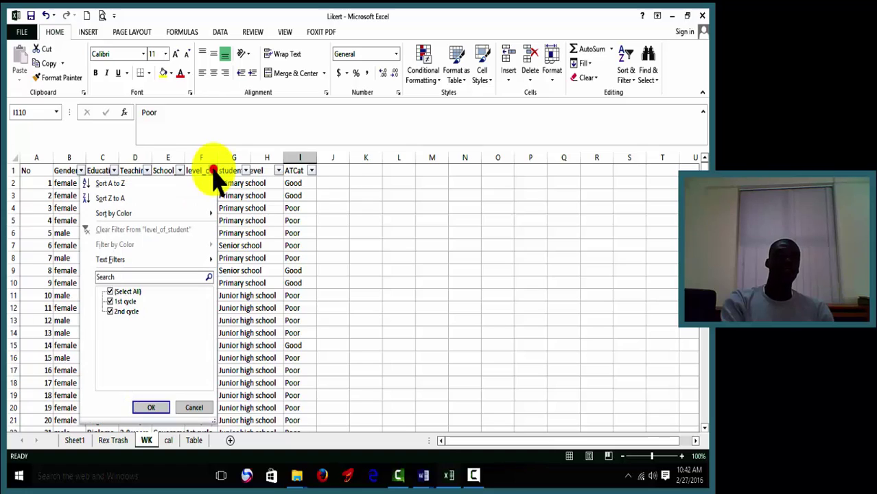
{"action": "left_click", "coordinate": [125, 293]}
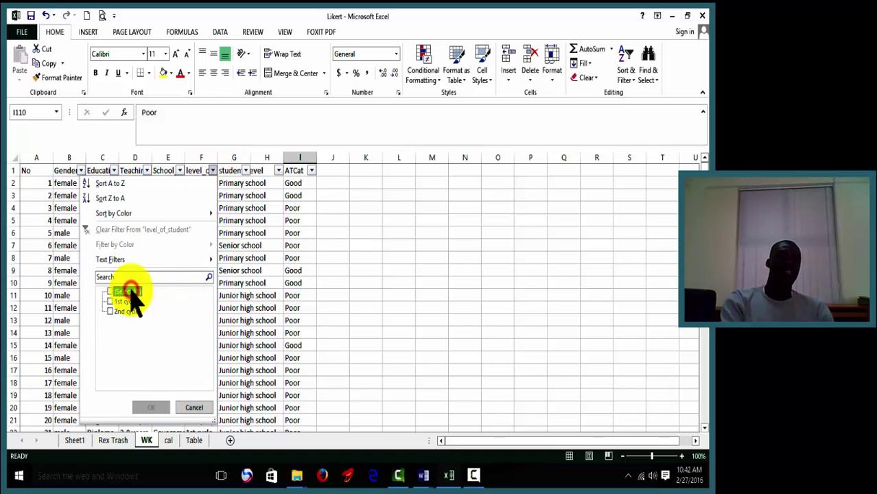
{"action": "left_click", "coordinate": [130, 295]}
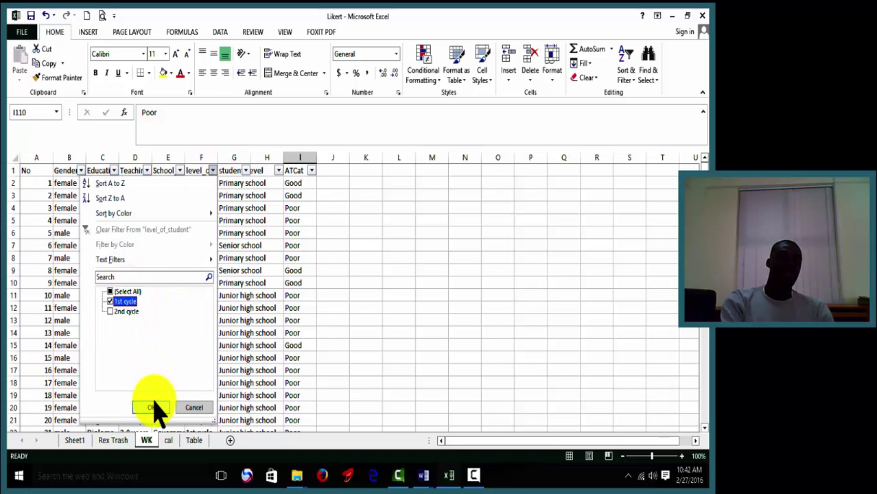
{"action": "left_click", "coordinate": [154, 405]}
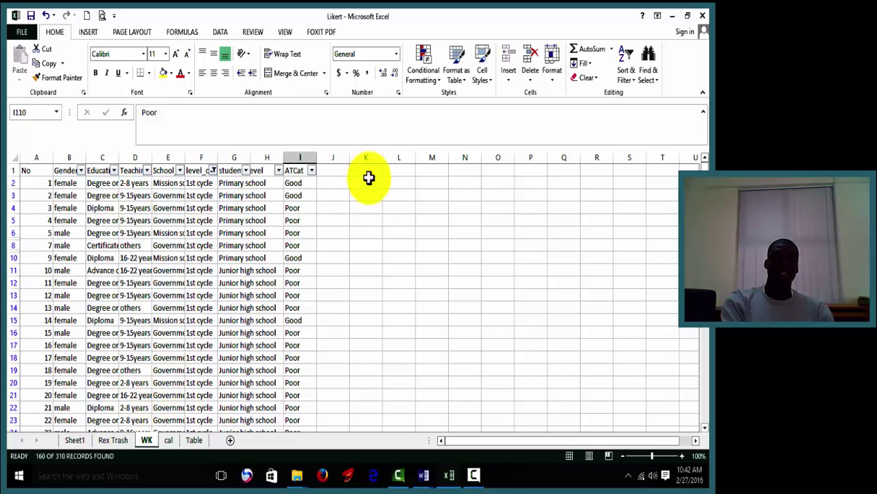
Step: Set the ATCat filter to Excellent only to read the count for the 1st cycle group
{"action": "left_click", "coordinate": [312, 172]}
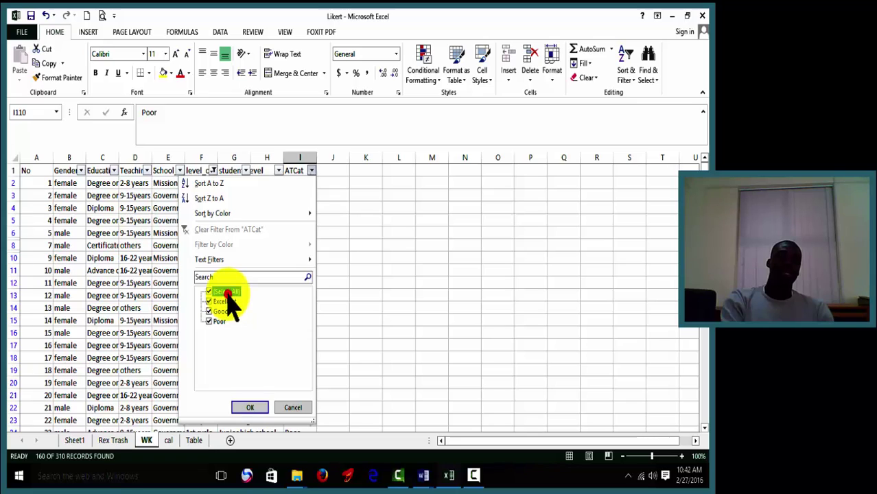
{"action": "left_click", "coordinate": [227, 291]}
{"action": "left_click", "coordinate": [227, 301]}
{"action": "left_click", "coordinate": [237, 406]}
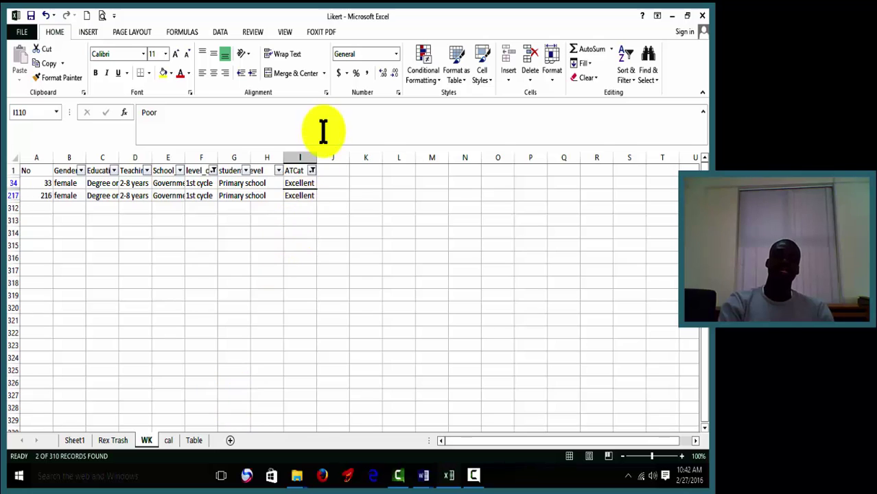
Step: Switch the ATCat filter from Excellent to Good to read the count for the 1st cycle group
{"action": "left_click", "coordinate": [313, 171]}
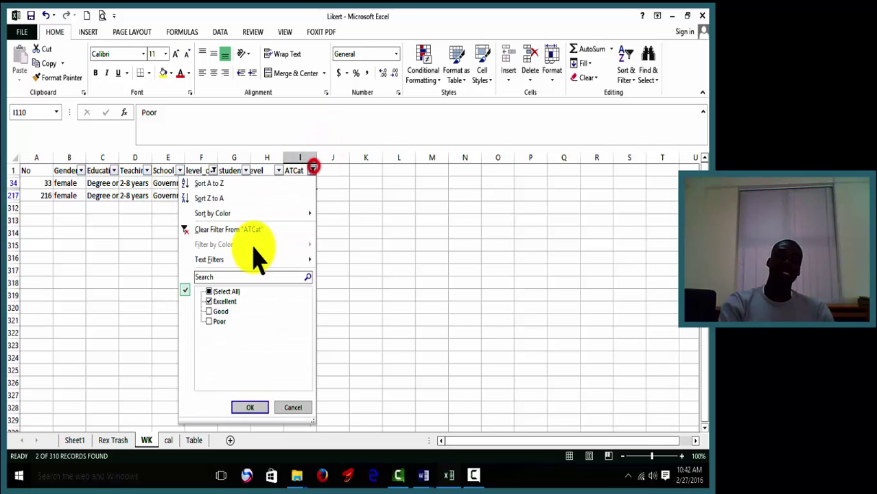
{"action": "left_click", "coordinate": [217, 292]}
{"action": "left_click", "coordinate": [217, 312]}
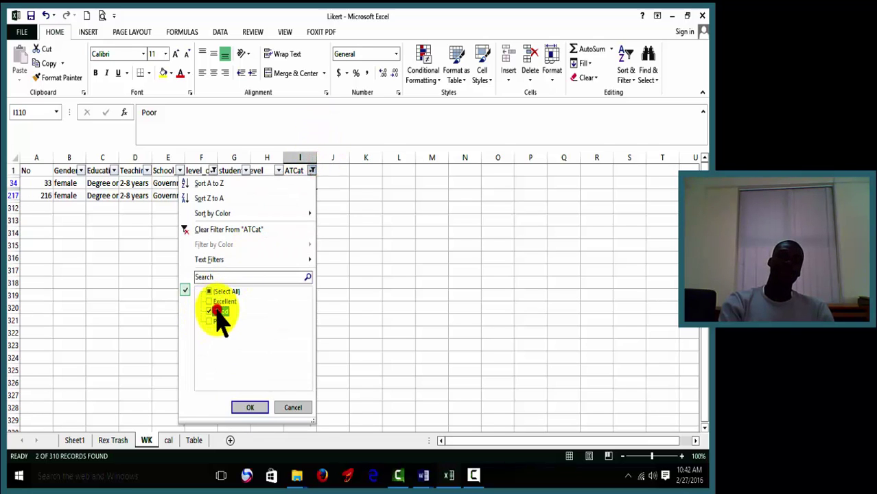
{"action": "left_click", "coordinate": [247, 408]}
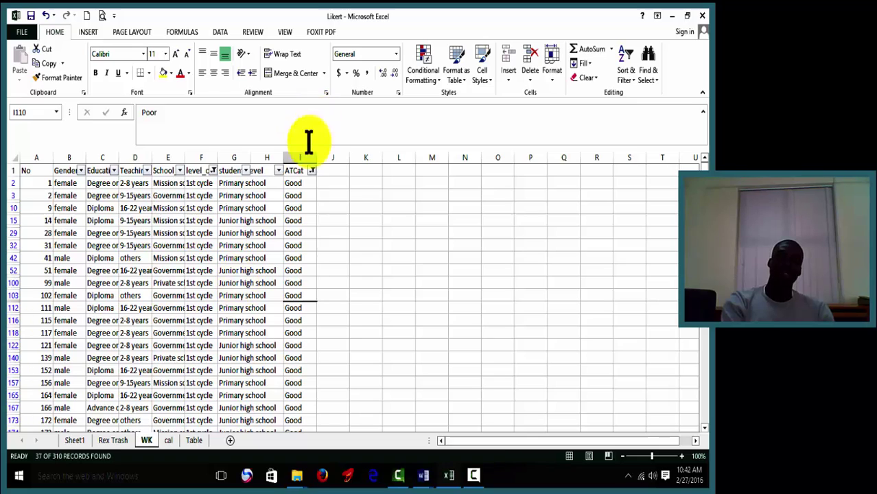
Step: Switch the ATCat filter from Good to Poor to read the count for the 1st cycle group
{"action": "left_click", "coordinate": [313, 171]}
{"action": "left_click", "coordinate": [223, 312]}
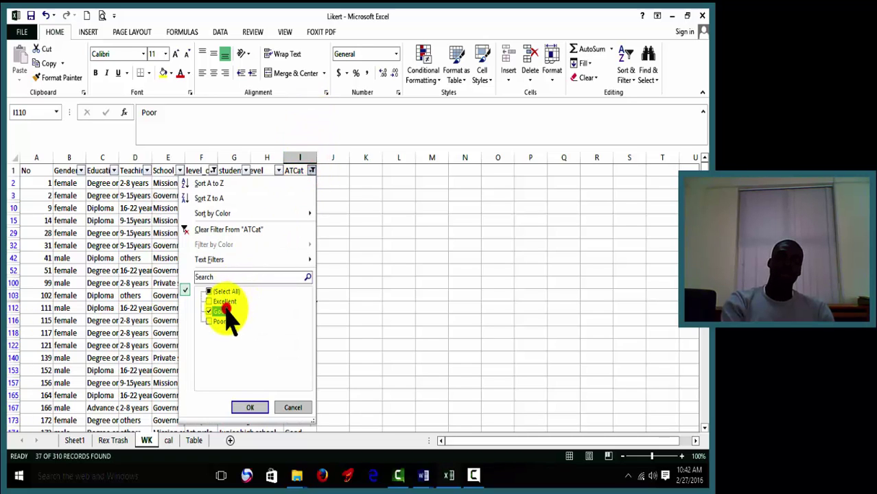
{"action": "left_click", "coordinate": [219, 322]}
{"action": "left_click", "coordinate": [250, 407]}
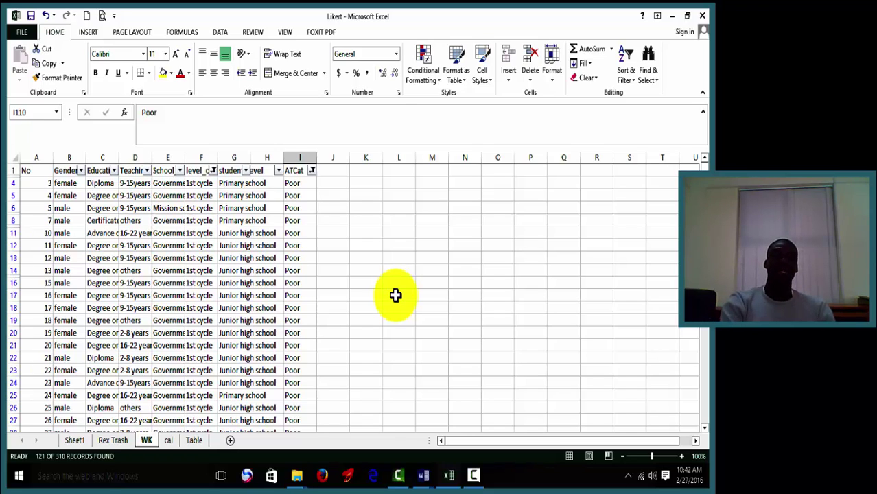
Step: Switch the level_of_student filter from 1st cycle to 2nd cycle, keeping ATCat on Poor, to read that group's count
{"action": "left_click", "coordinate": [214, 170]}
{"action": "left_click", "coordinate": [127, 291]}
{"action": "left_click", "coordinate": [127, 302]}
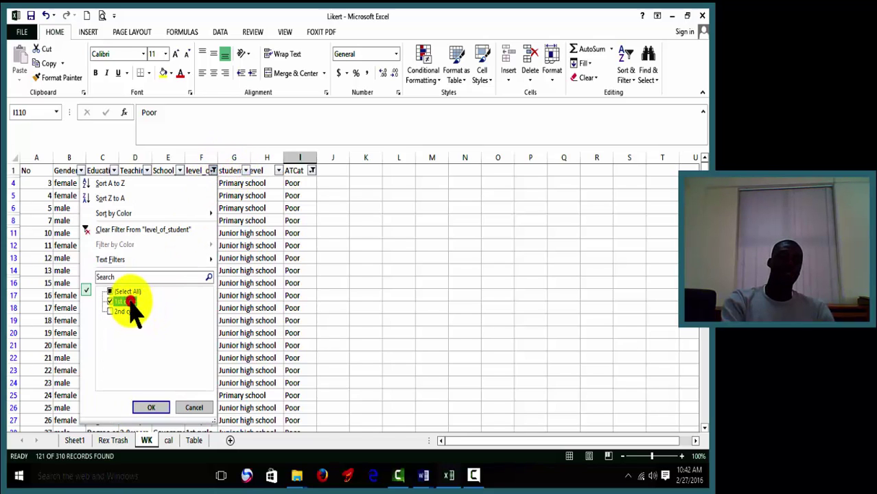
{"action": "left_click", "coordinate": [127, 302]}
{"action": "left_click", "coordinate": [123, 312]}
{"action": "left_click", "coordinate": [151, 408]}
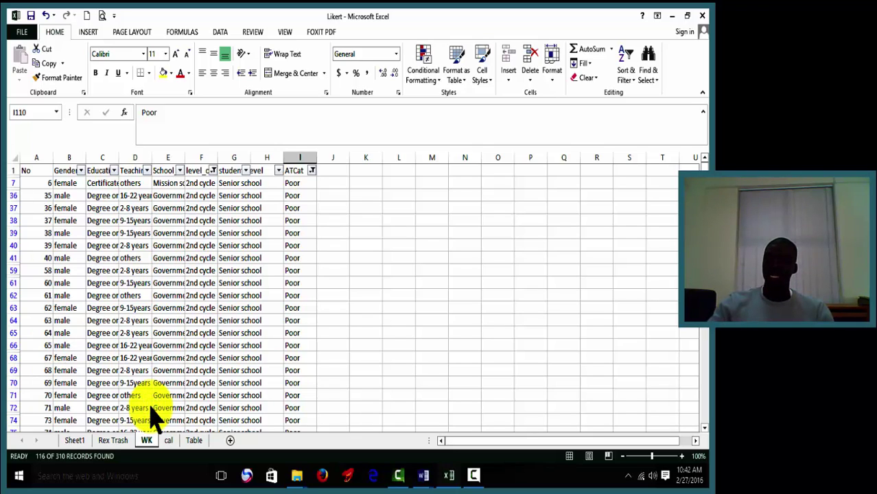
Step: Switch the ATCat filter from Poor to Good to read the count for the 2nd cycle group
{"action": "left_click", "coordinate": [311, 172]}
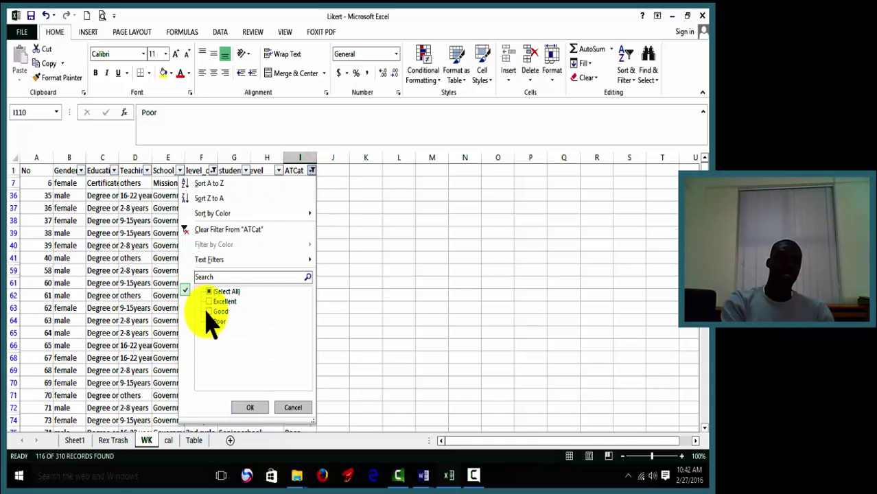
{"action": "left_click", "coordinate": [214, 321]}
{"action": "left_click", "coordinate": [214, 317]}
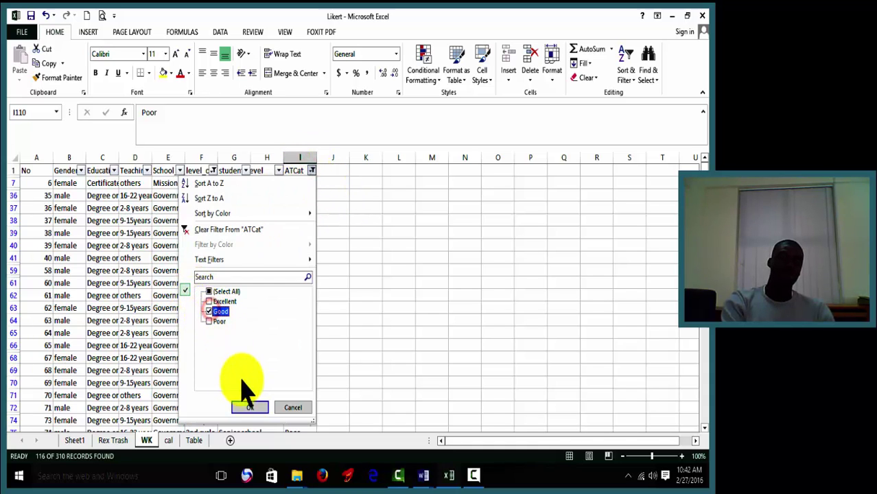
{"action": "left_click", "coordinate": [251, 410]}
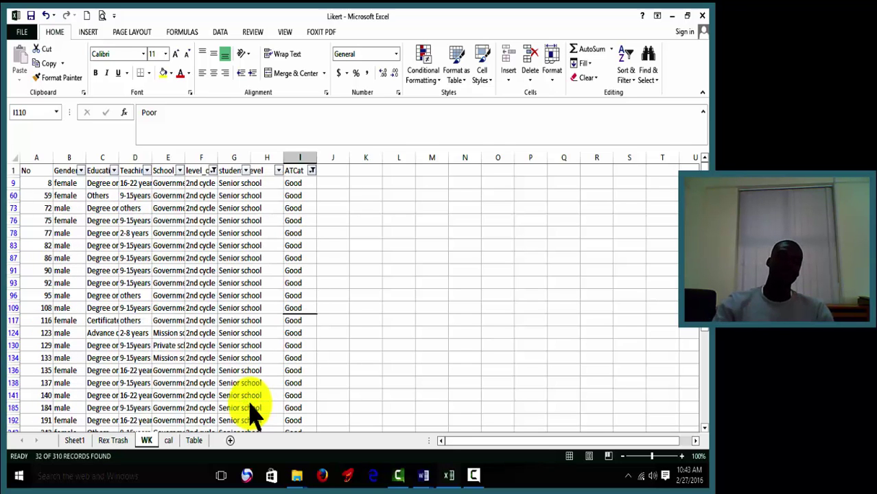
Step: Switch the ATCat filter from Good to Excellent to read the count for the 2nd cycle group
{"action": "left_click", "coordinate": [311, 171]}
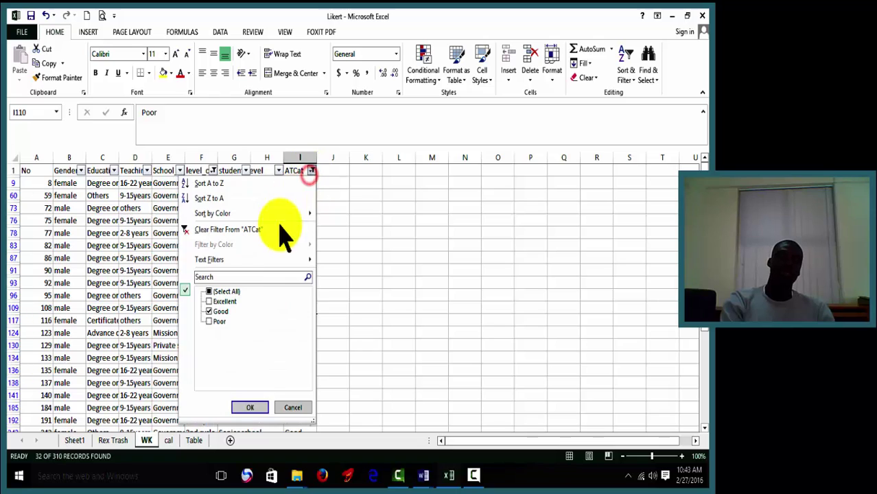
{"action": "left_click", "coordinate": [218, 311]}
{"action": "left_click", "coordinate": [221, 301]}
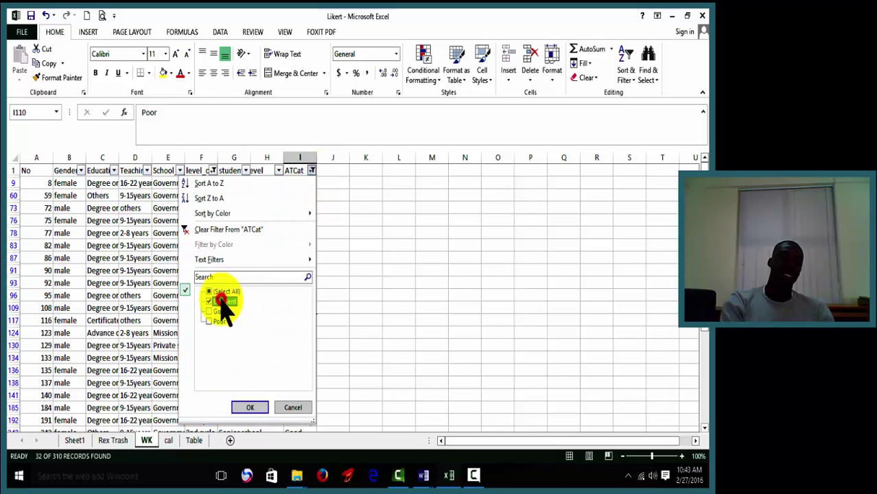
{"action": "left_click", "coordinate": [250, 407]}
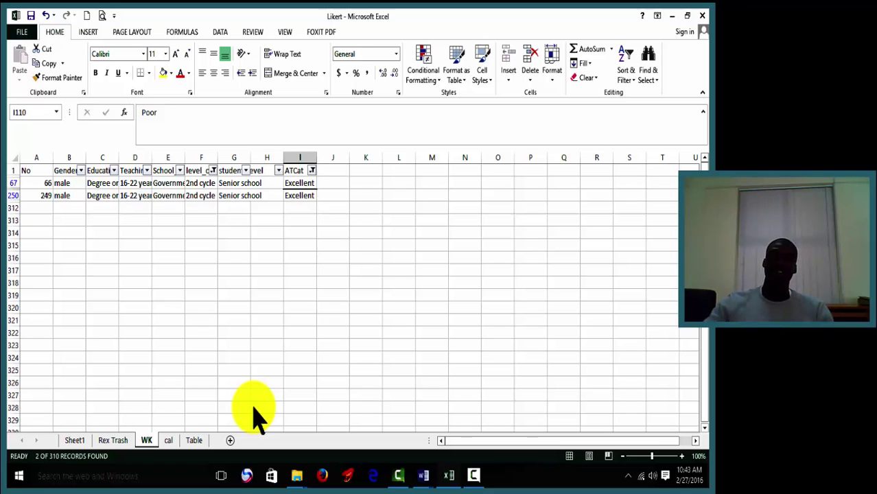
Step: Enter the heading "educational background" in cell A6 of the Table sheet, below the Male row
{"action": "left_click", "coordinate": [189, 441]}
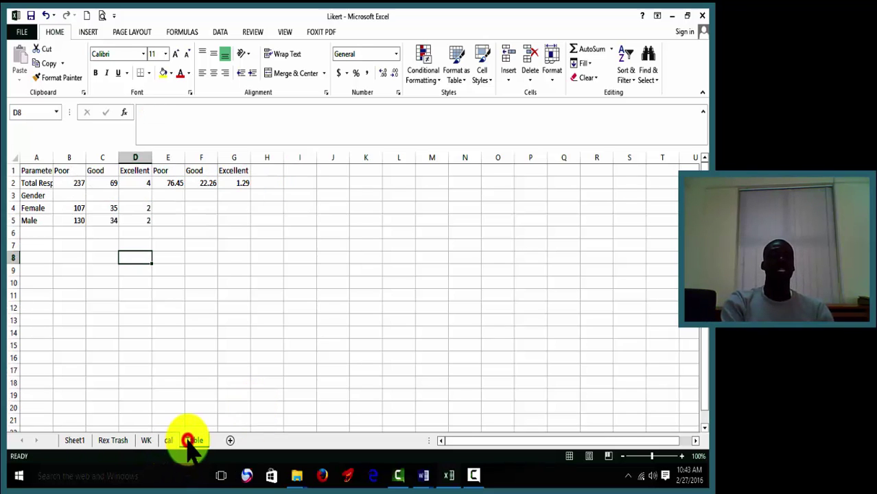
{"action": "left_click", "coordinate": [35, 234]}
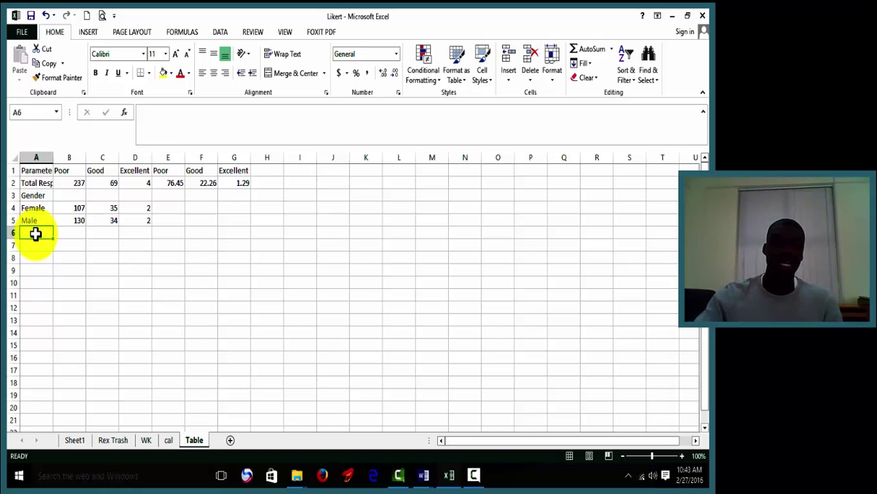
{"action": "double_click", "coordinate": [35, 234]}
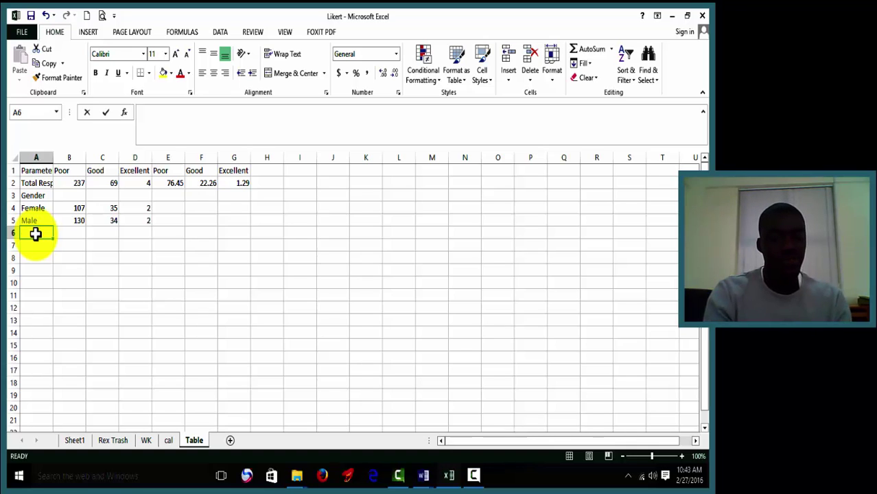
{"action": "type", "text": "educatio"}
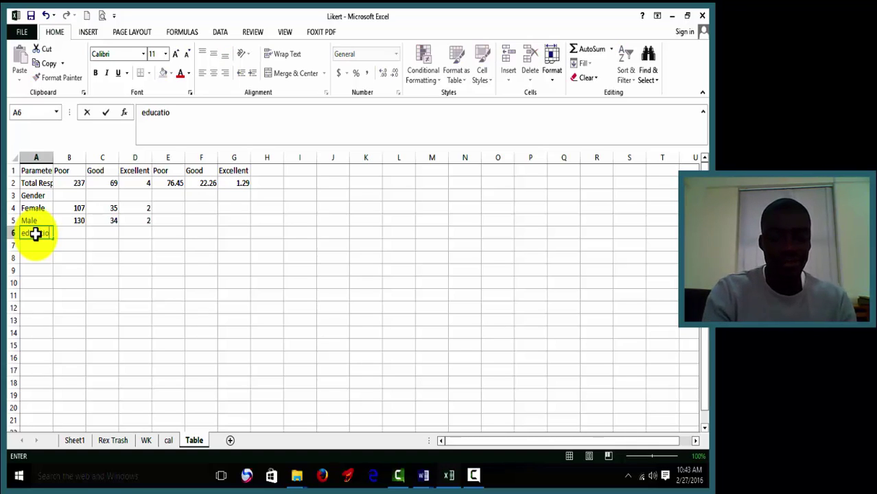
{"action": "type", "text": "nal"}
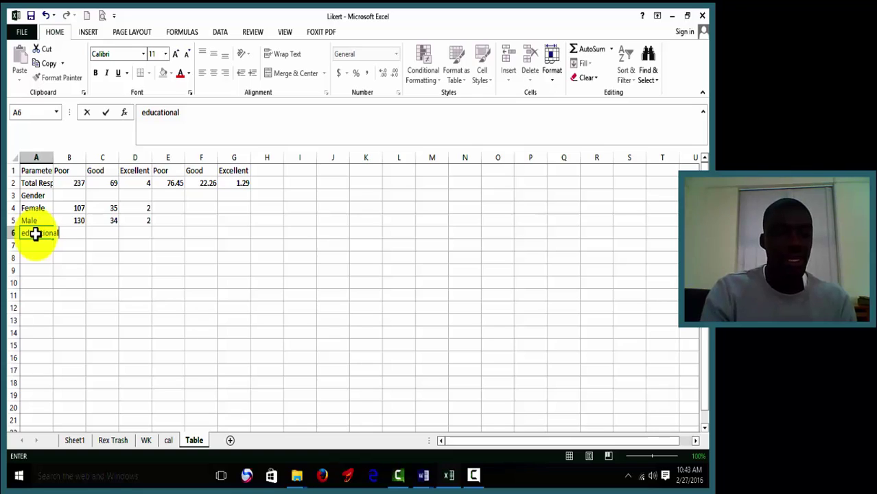
{"action": "type", "text": " ba"}
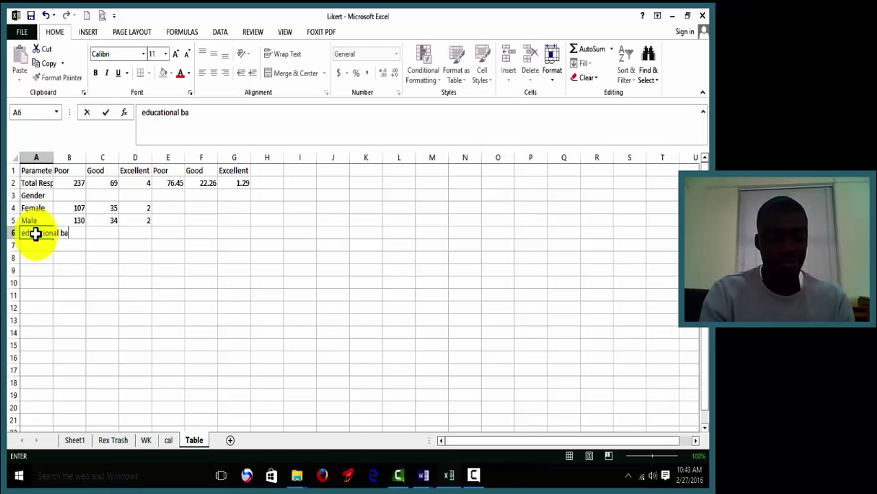
{"action": "type", "text": "ckgro"}
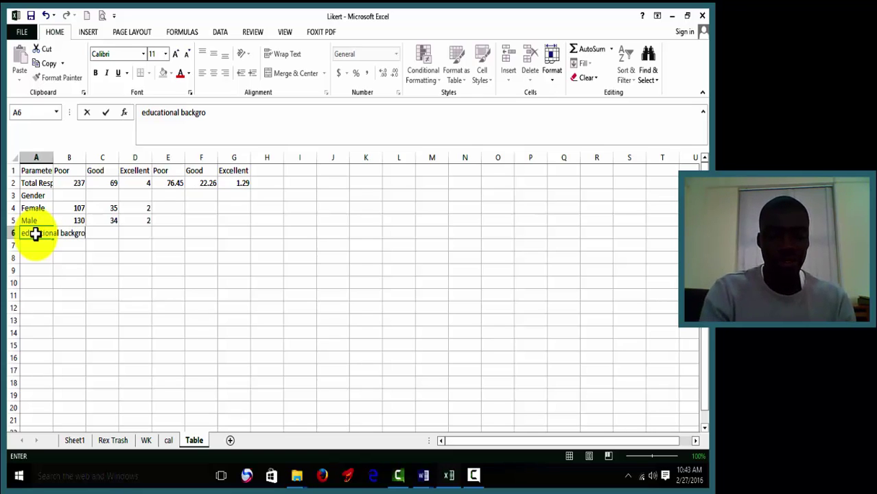
{"action": "type", "text": "und"}
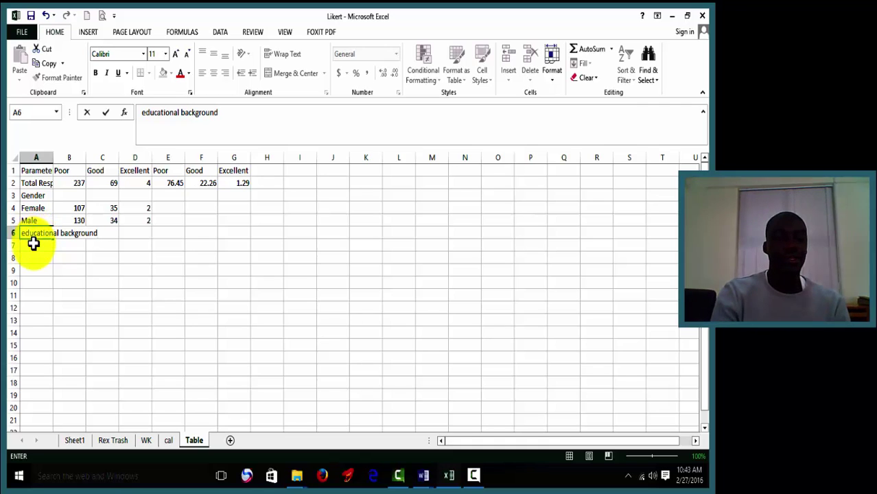
{"action": "left_click", "coordinate": [33, 245]}
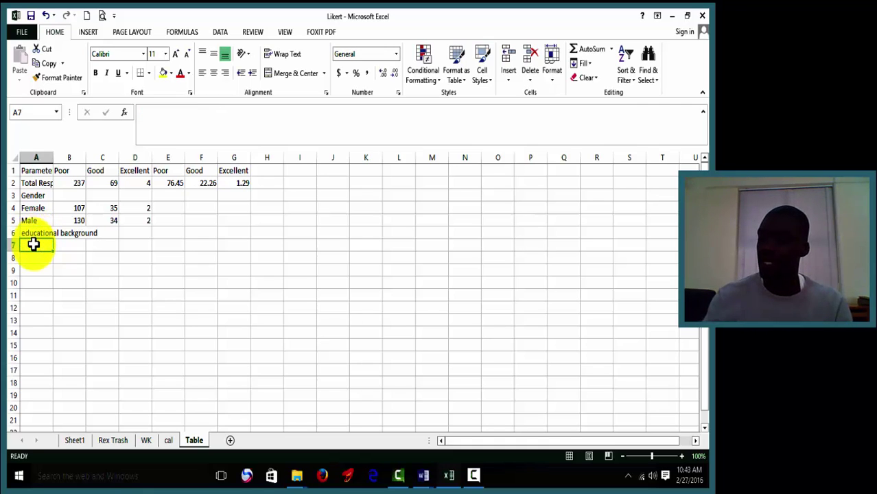
{"action": "type", "text": "Other"}
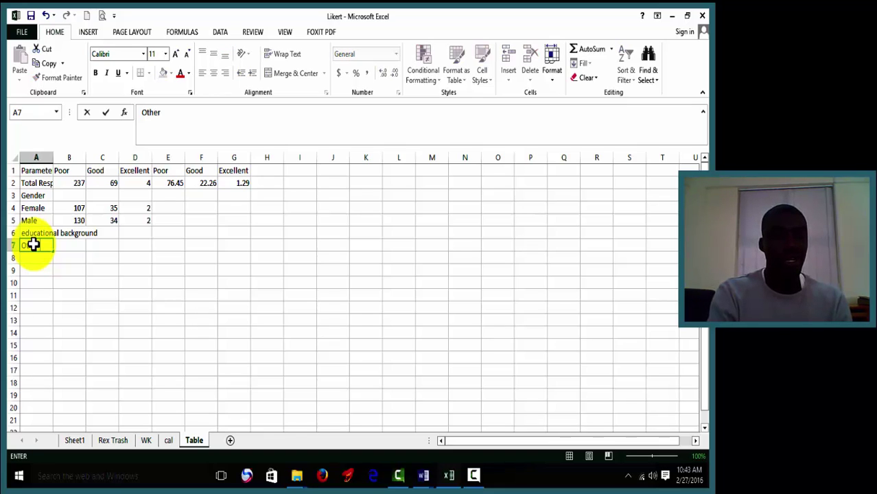
{"action": "key", "text": "BackSpace"}
{"action": "key", "text": "BackSpace"}
{"action": "key", "text": "BackSpace"}
{"action": "key", "text": "BackSpace"}
{"action": "key", "text": "BackSpace"}
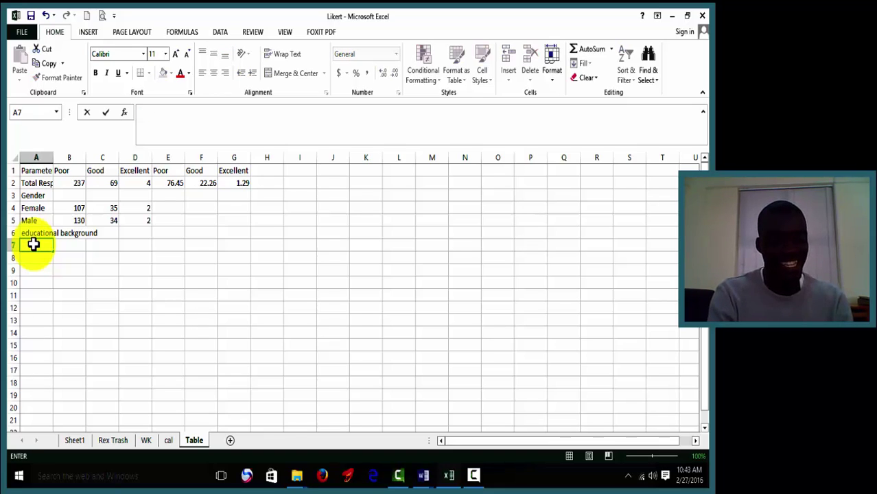
Step: Fill row 7 with the label Certificate and the counts 10 for Poor, 2 for Good and 0 for Excellent
{"action": "type", "text": "Certi"}
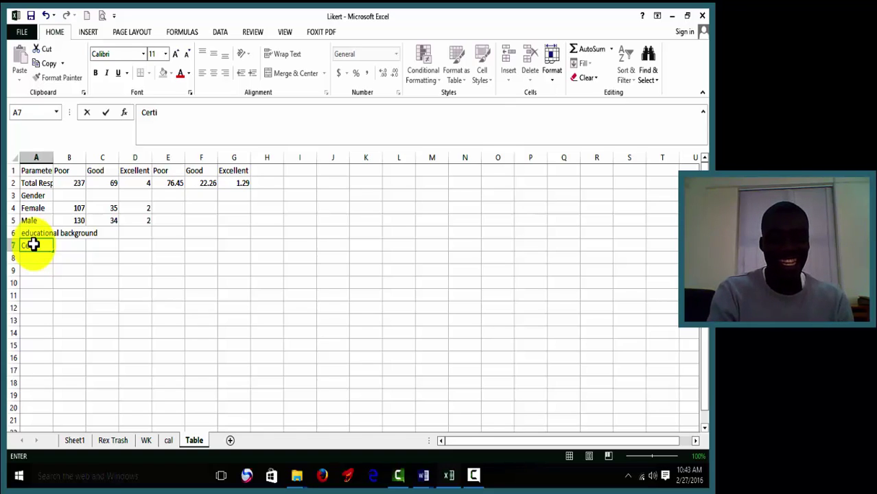
{"action": "type", "text": "fica"}
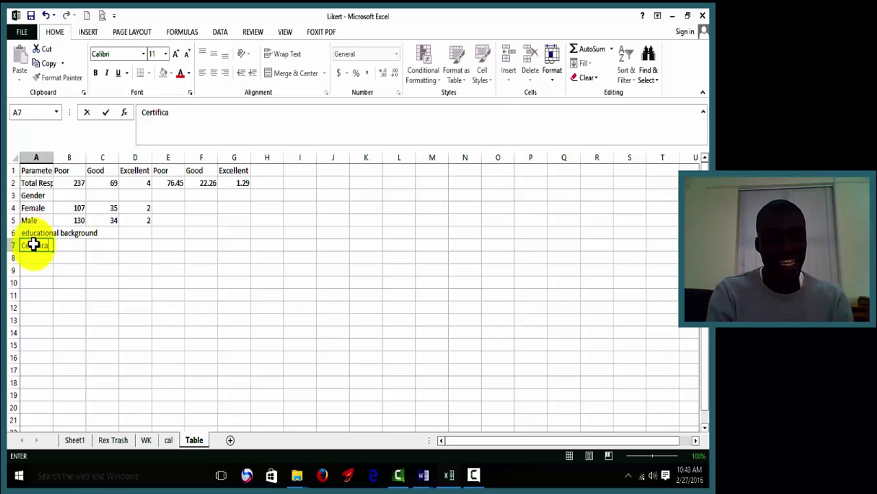
{"action": "type", "text": "te"}
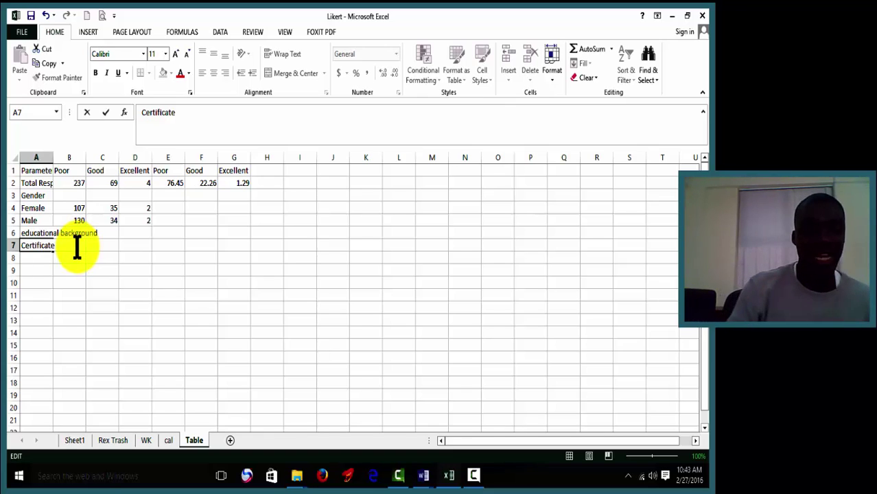
{"action": "left_click", "coordinate": [93, 289]}
{"action": "left_click", "coordinate": [76, 245]}
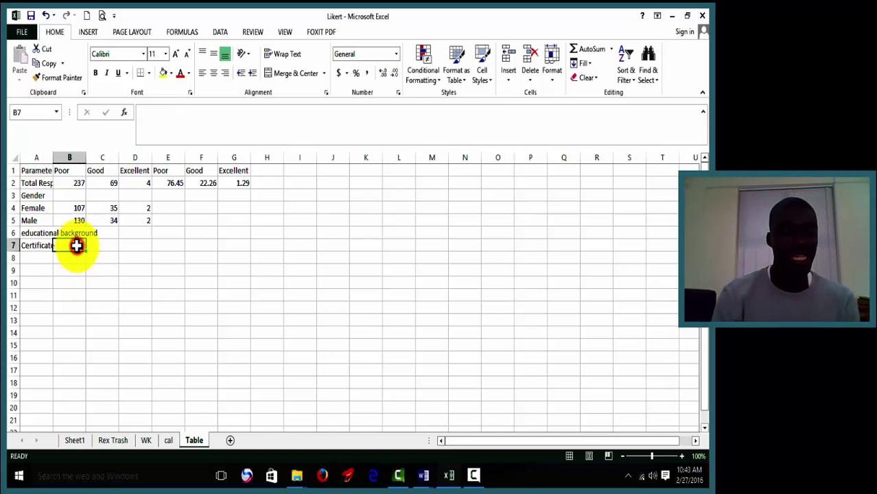
{"action": "type", "text": "10"}
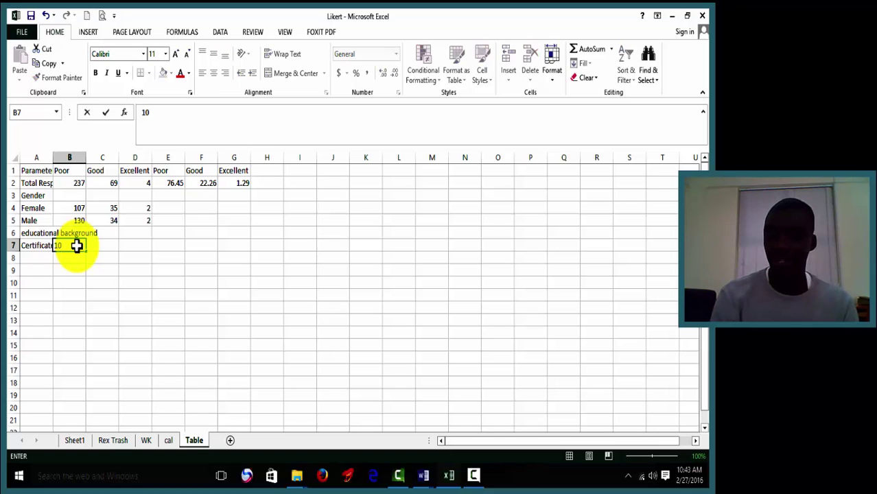
{"action": "key", "text": "Tab"}
{"action": "type", "text": "2"}
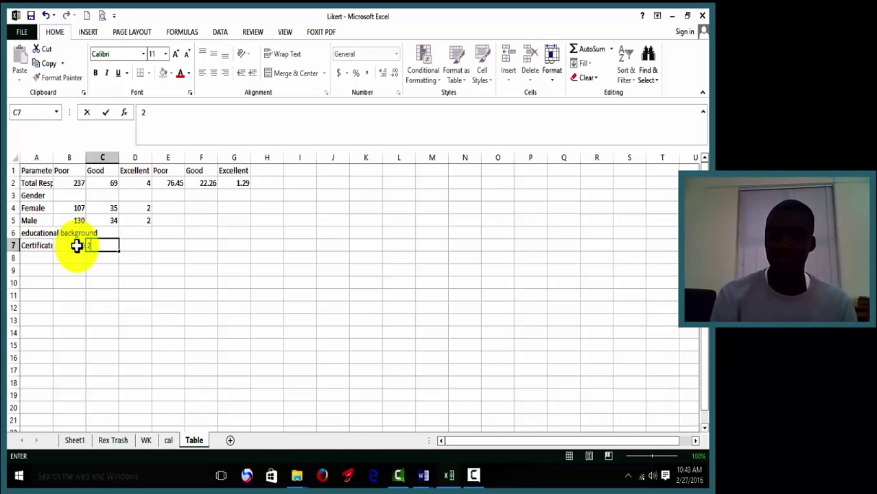
{"action": "key", "text": "Tab"}
{"action": "type", "text": "0"}
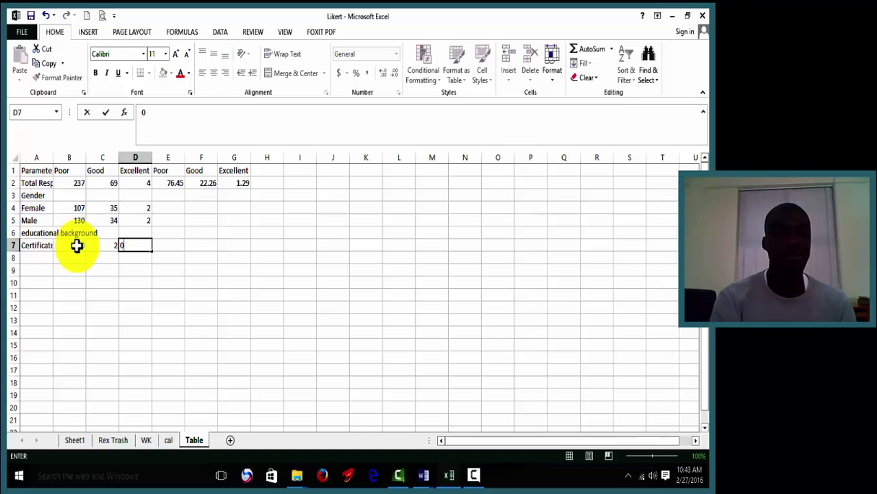
Step: Fill row 8 with the label Diploma and the counts 40 for Poor, 15 for Good and 0 for Excellent
{"action": "left_click", "coordinate": [37, 257]}
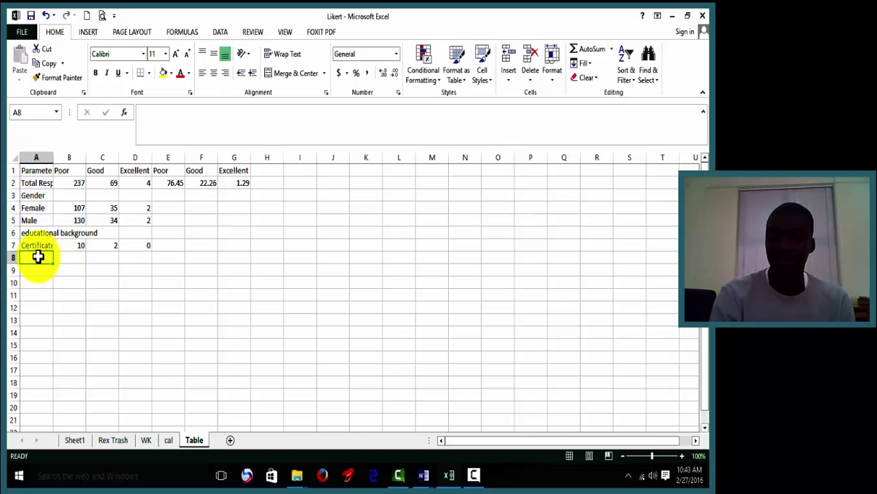
{"action": "type", "text": "D"}
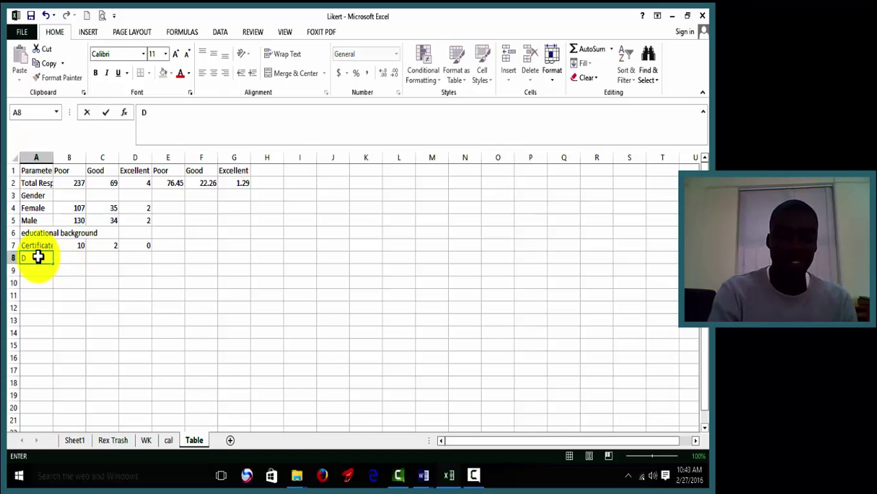
{"action": "type", "text": "iplo"}
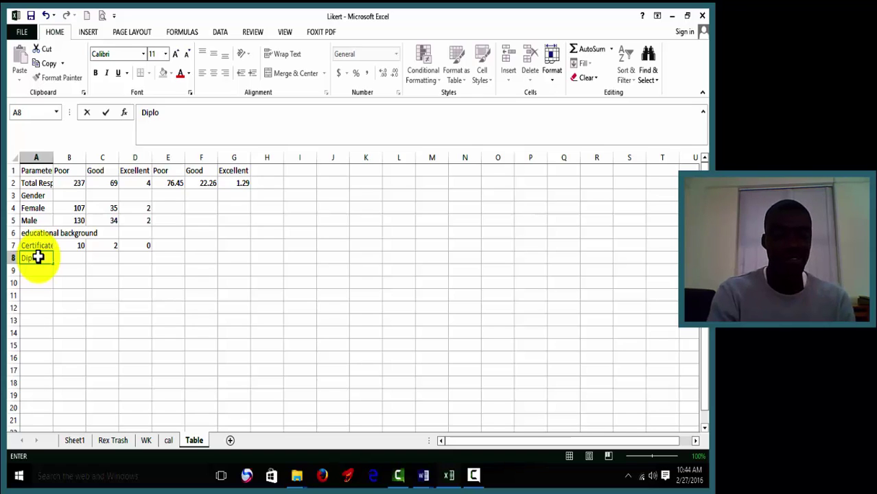
{"action": "type", "text": "ma"}
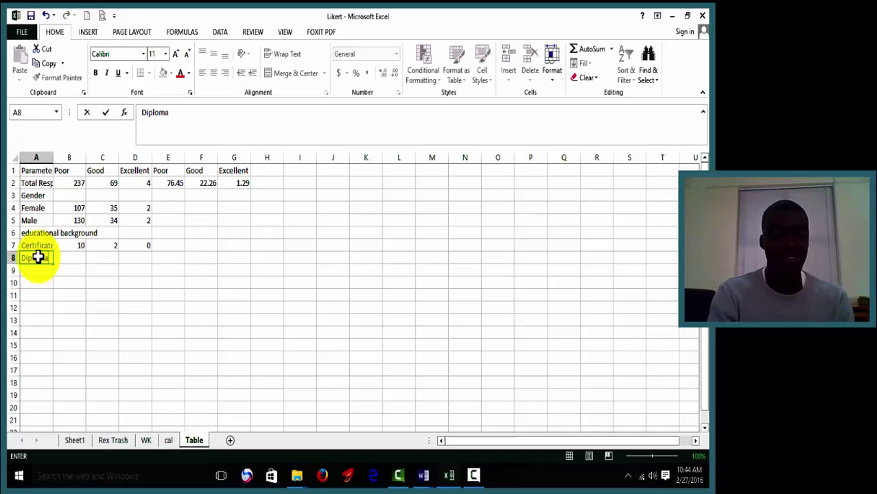
{"action": "left_click", "coordinate": [79, 259]}
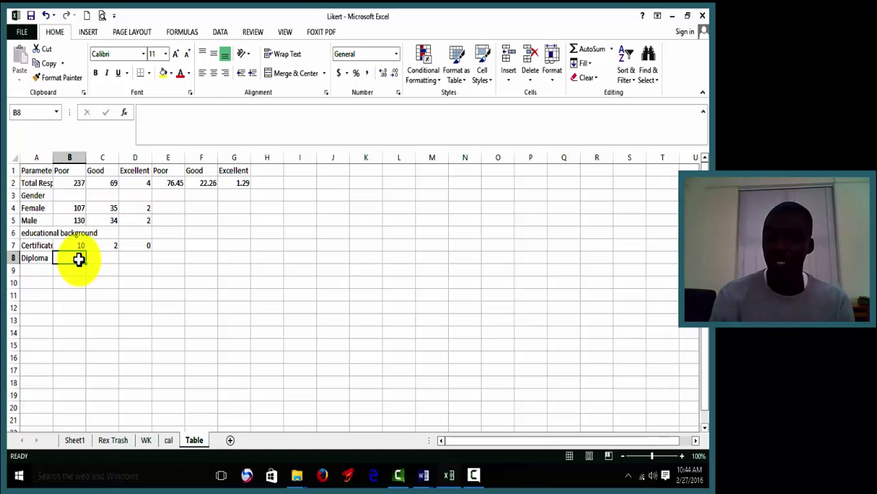
{"action": "type", "text": "40"}
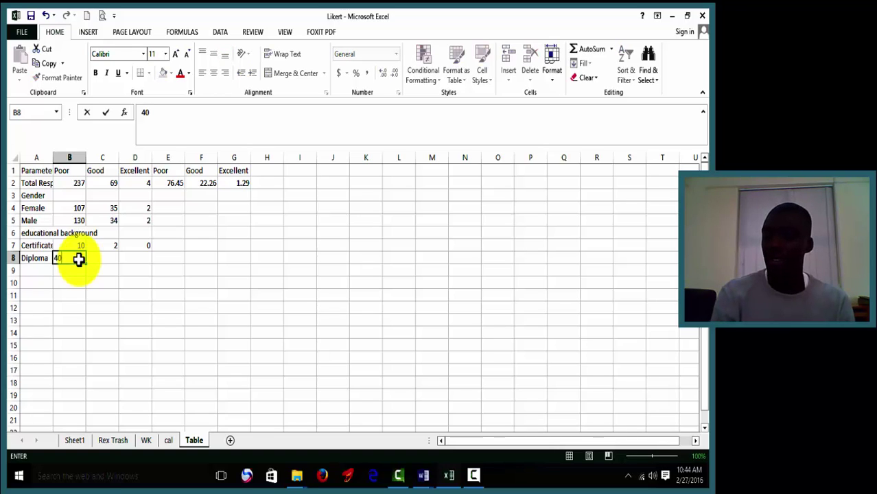
{"action": "key", "text": "Tab"}
{"action": "type", "text": "15"}
{"action": "key", "text": "Tab"}
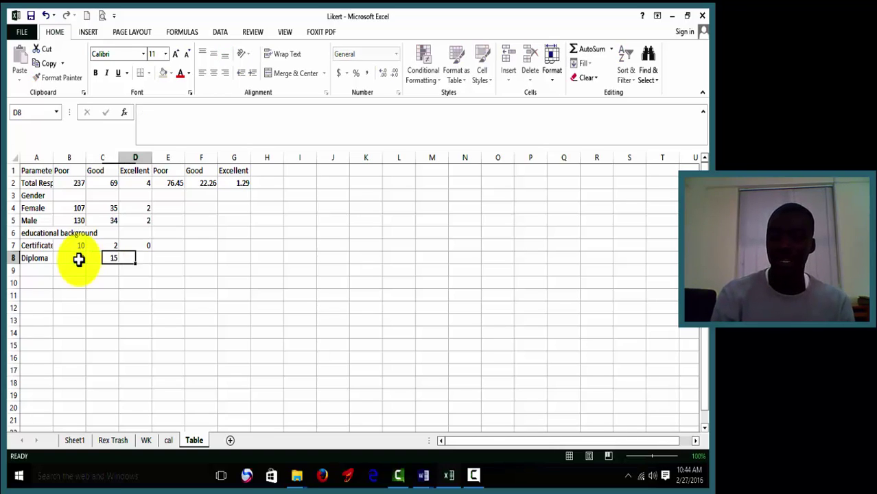
{"action": "type", "text": "0"}
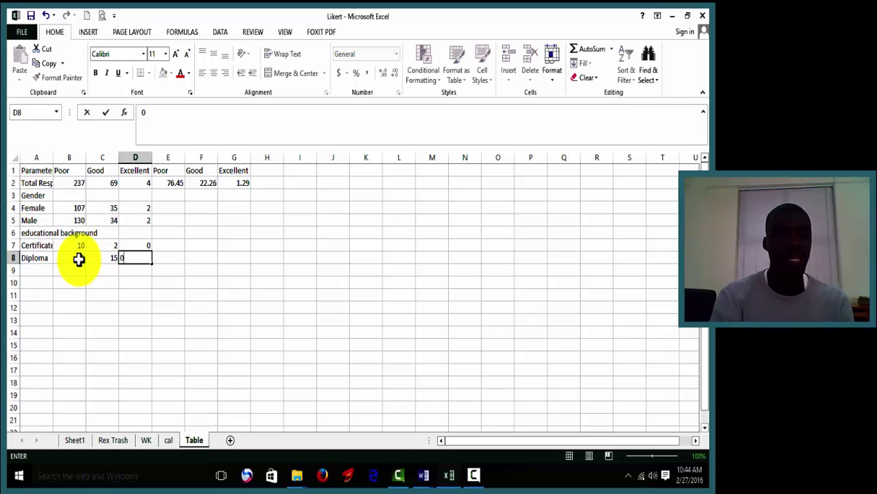
Step: Fill row 9 with the label Degree and the counts 187 for Poor, 50 for Good and 4 for Excellent
{"action": "left_click", "coordinate": [32, 272]}
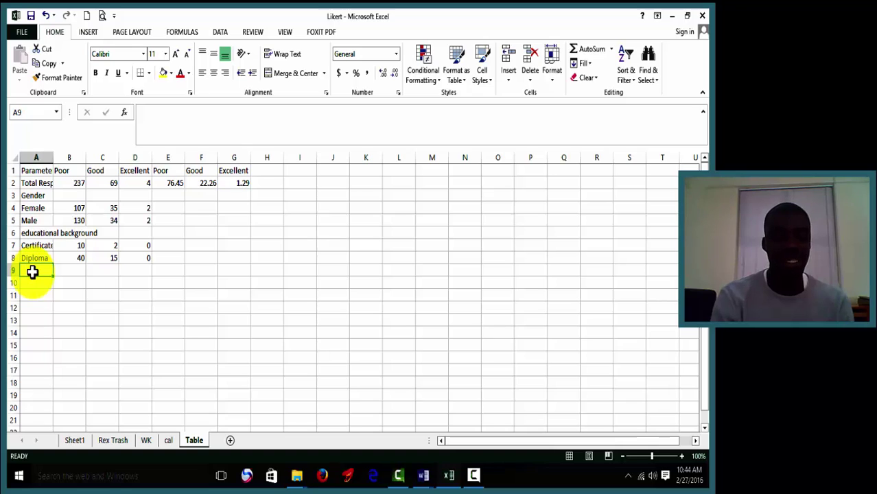
{"action": "type", "text": "Degr"}
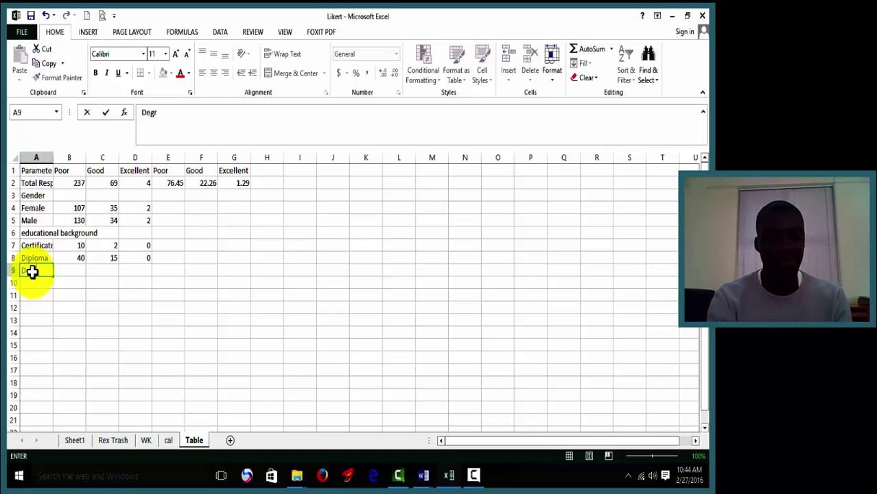
{"action": "type", "text": "ee"}
{"action": "key", "text": "Tab"}
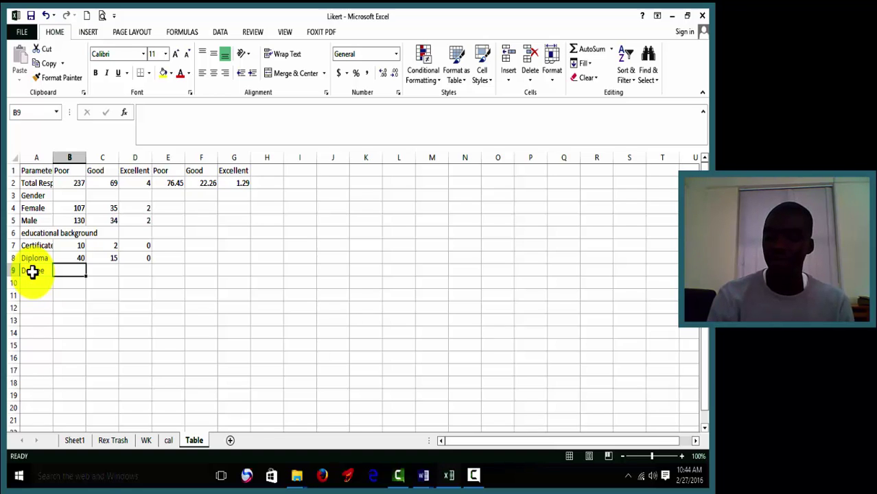
{"action": "type", "text": "187"}
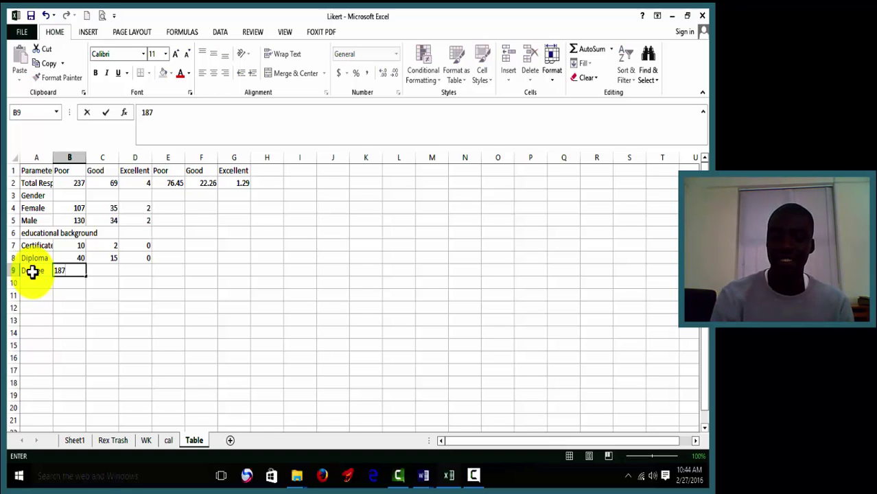
{"action": "key", "text": "Tab"}
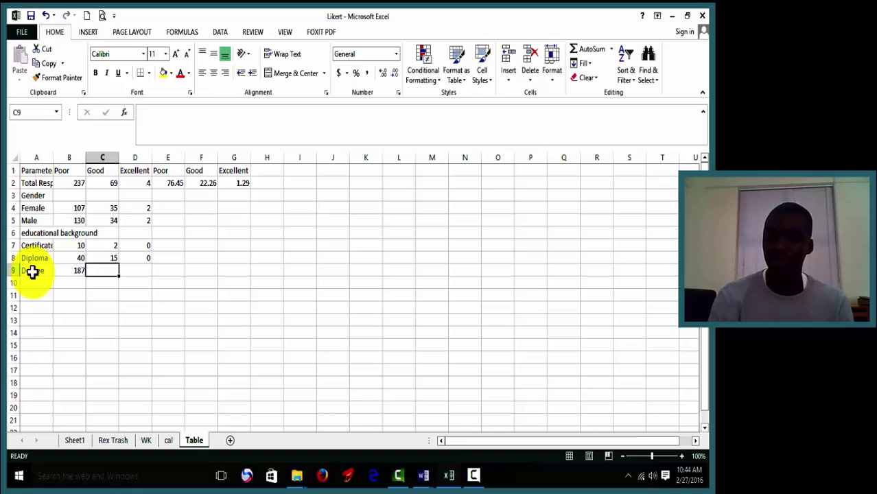
{"action": "type", "text": "50"}
{"action": "key", "text": "Tab"}
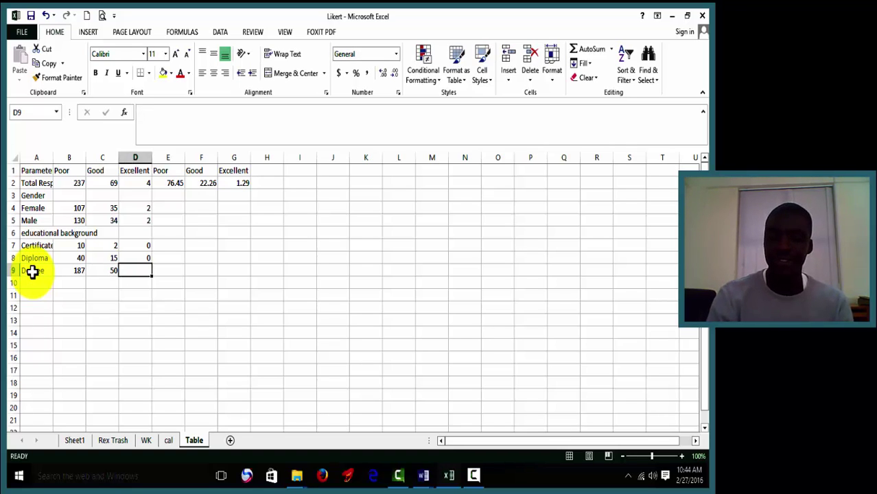
{"action": "type", "text": "4"}
Step: Fill row 10 with the label Other and the counts 0 for Poor, 2 for Good and 0 for Excellent
{"action": "left_click", "coordinate": [30, 278]}
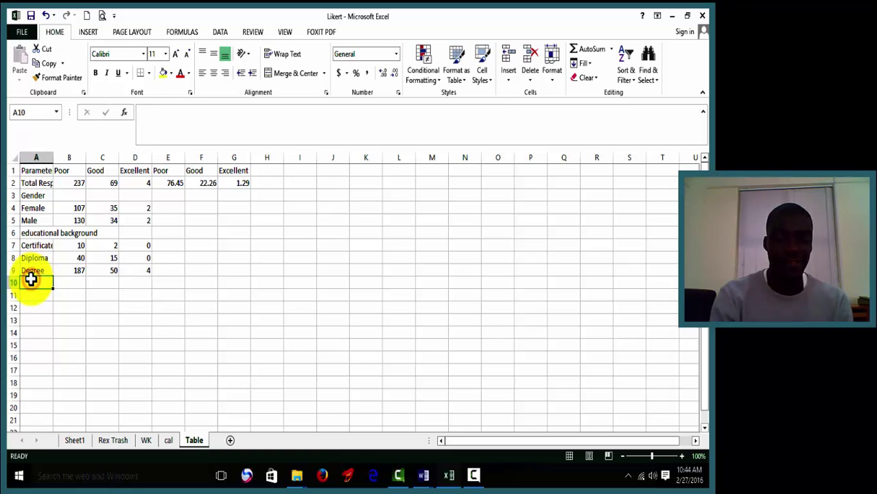
{"action": "type", "text": "Other"}
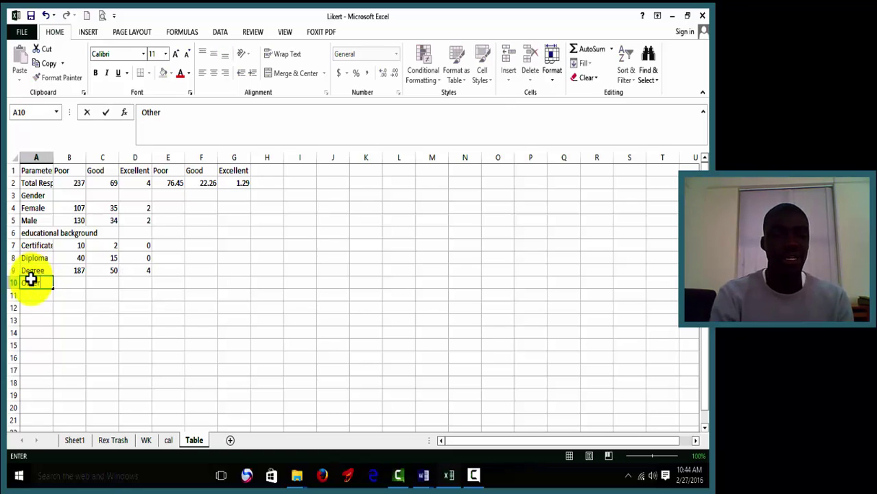
{"action": "key", "text": "Tab"}
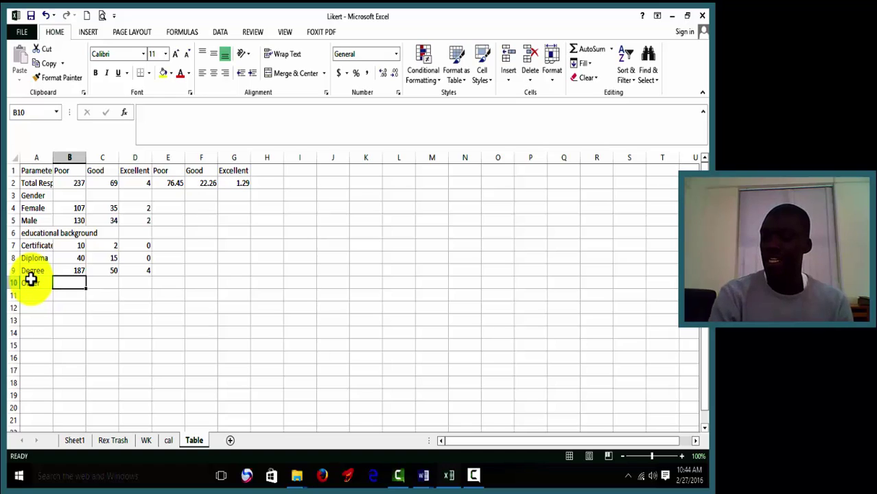
{"action": "type", "text": "0"}
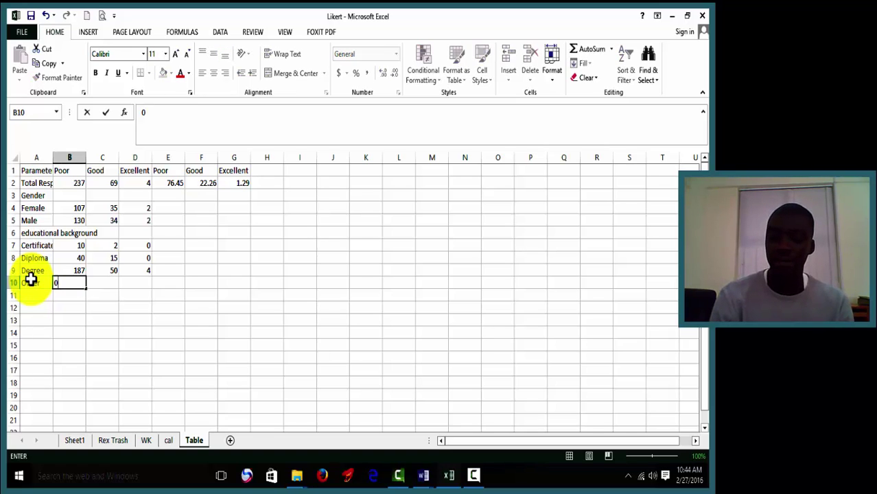
{"action": "key", "text": "Return"}
{"action": "type", "text": "2"}
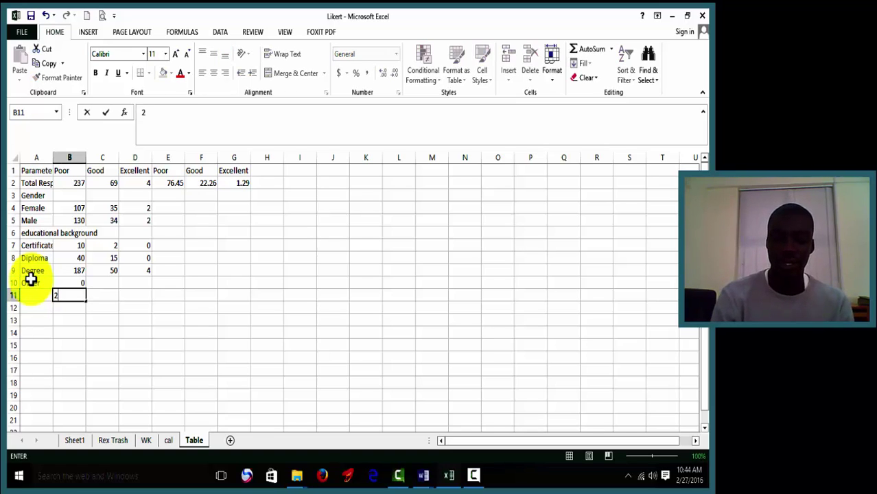
{"action": "key", "text": "BackSpace"}
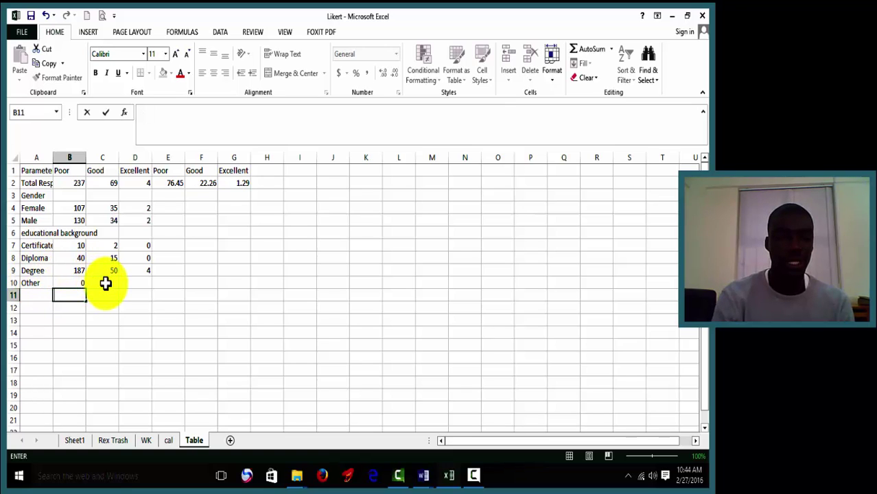
{"action": "left_click", "coordinate": [105, 284]}
{"action": "type", "text": "2"}
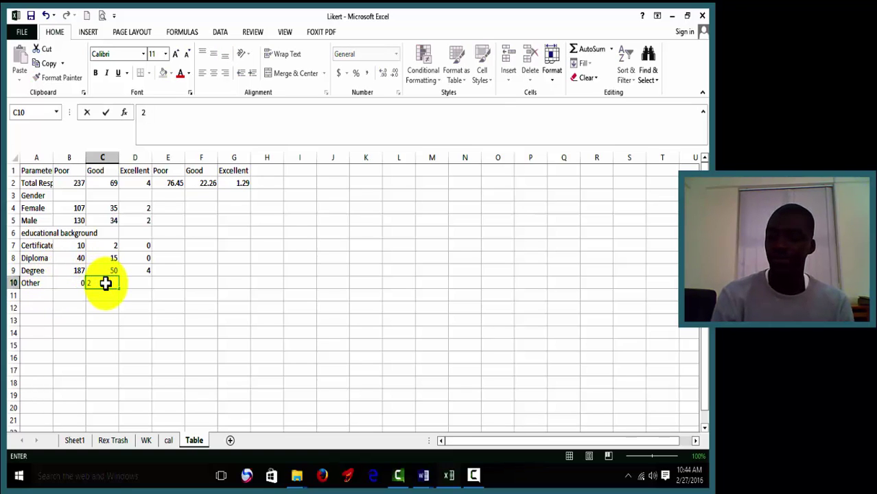
{"action": "key", "text": "Tab"}
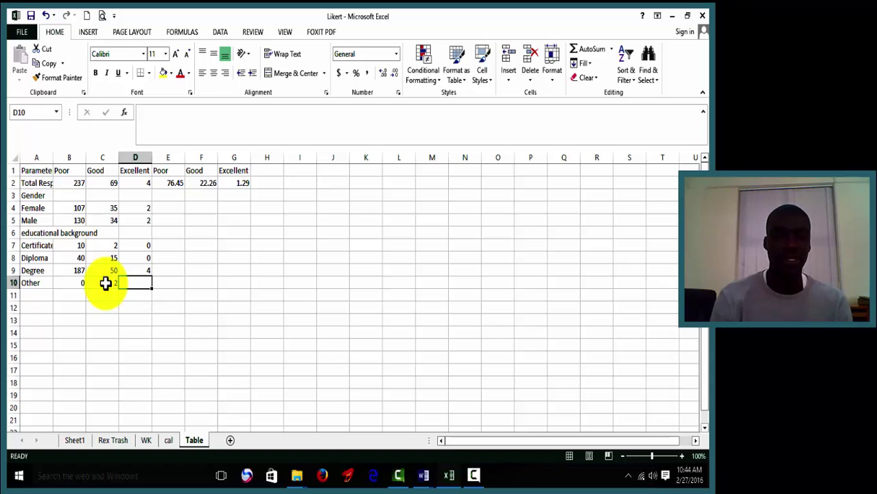
{"action": "type", "text": "0"}
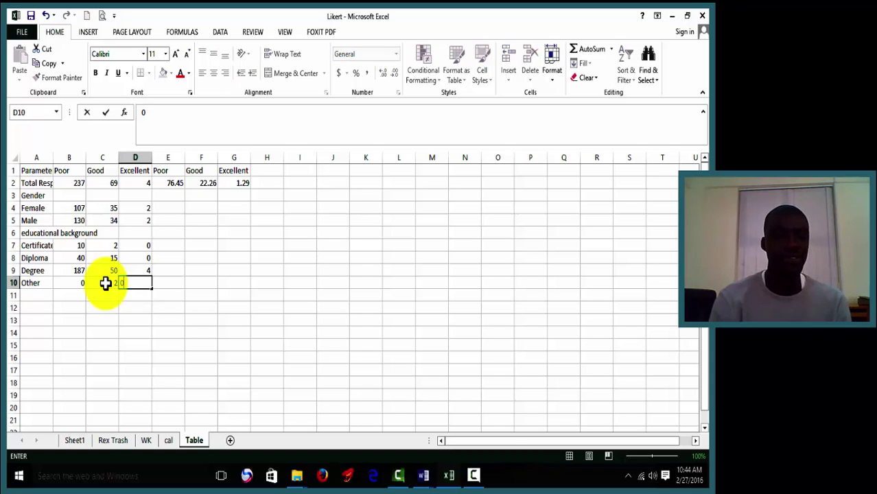
Step: Enter the heading "Type of School" in cell A11 and the label Private in cell A12 below it
{"action": "left_click", "coordinate": [55, 298]}
{"action": "left_click", "coordinate": [36, 296]}
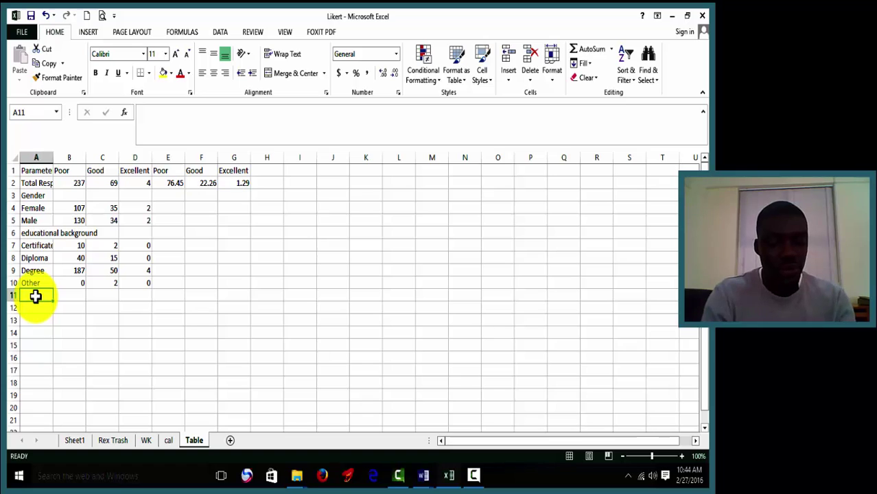
{"action": "type", "text": "Type of"}
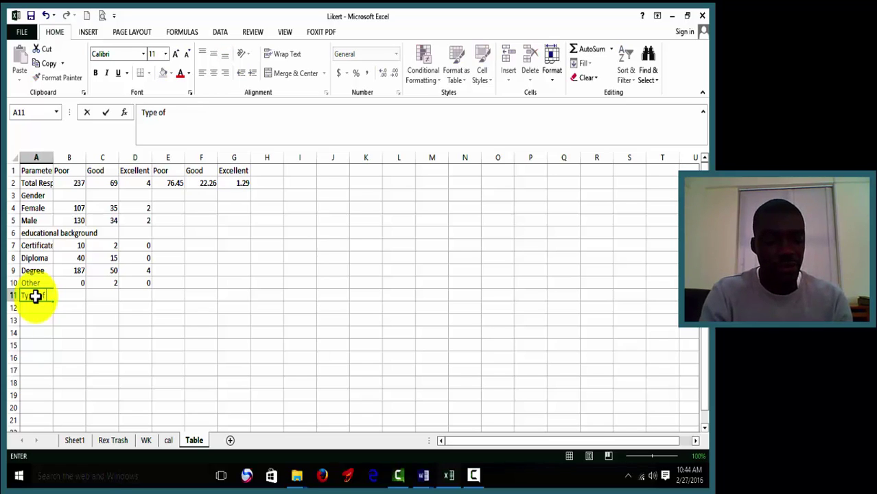
{"action": "type", "text": " School"}
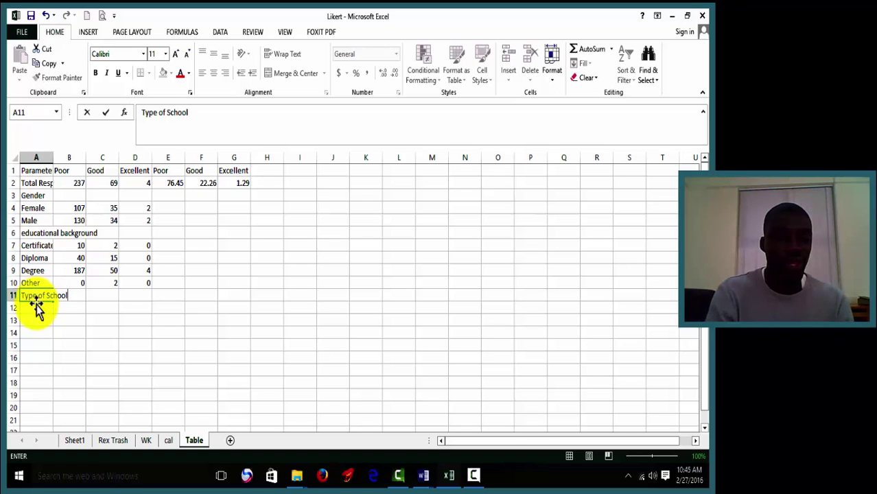
{"action": "left_click", "coordinate": [37, 308]}
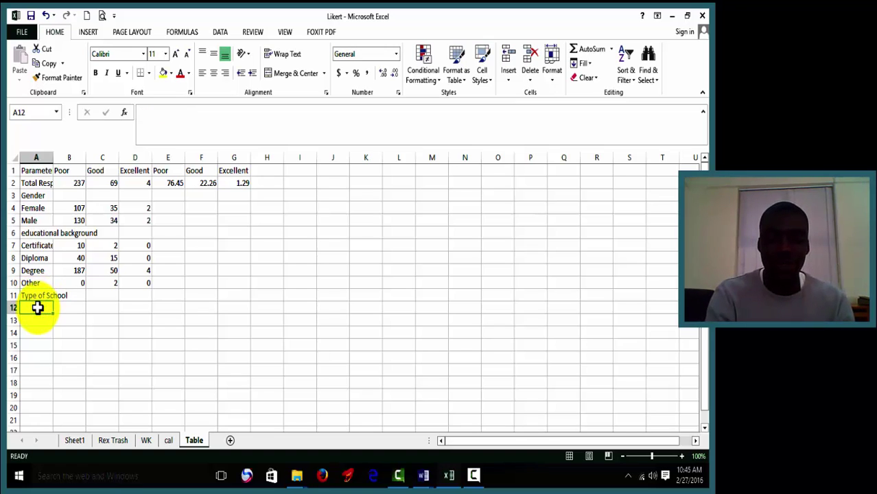
{"action": "type", "text": "Priva"}
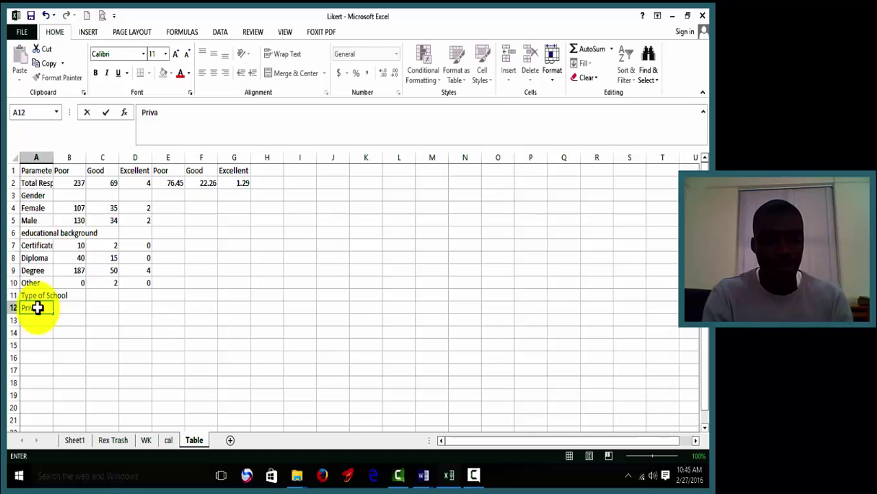
{"action": "type", "text": "te"}
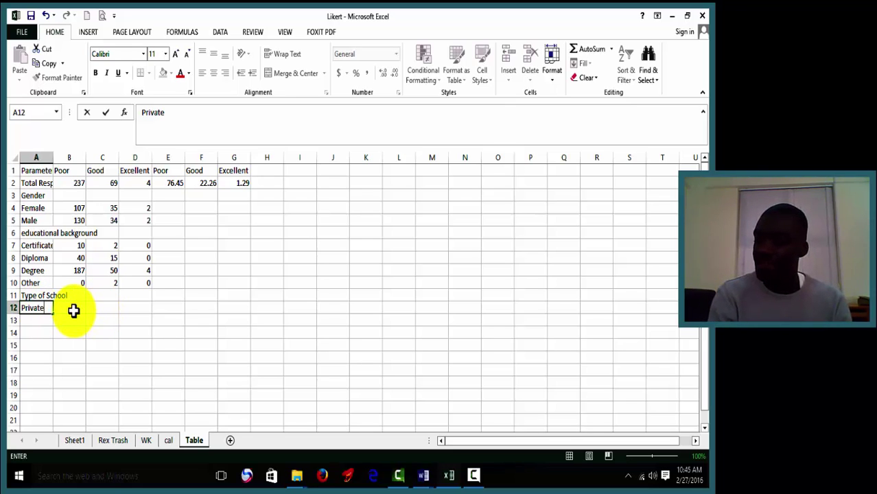
{"action": "type", "text": "2"}
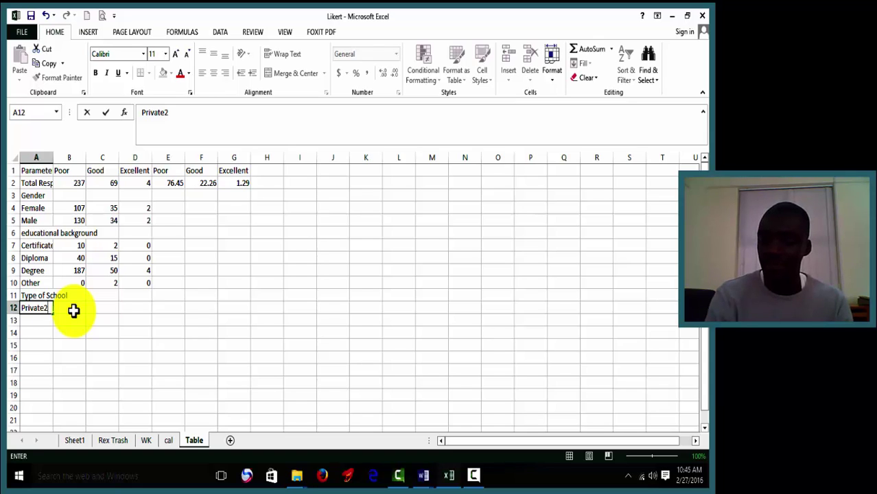
{"action": "type", "text": "9"}
{"action": "key", "text": "Tab"}
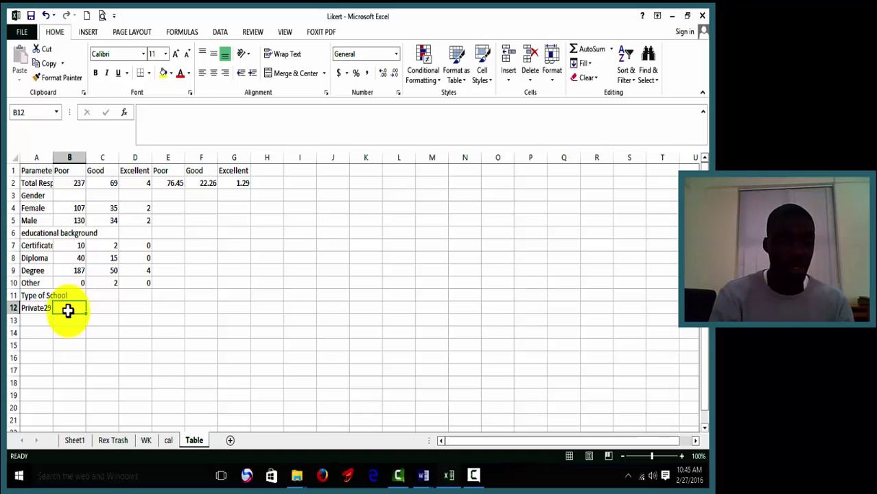
{"action": "left_click", "coordinate": [48, 309]}
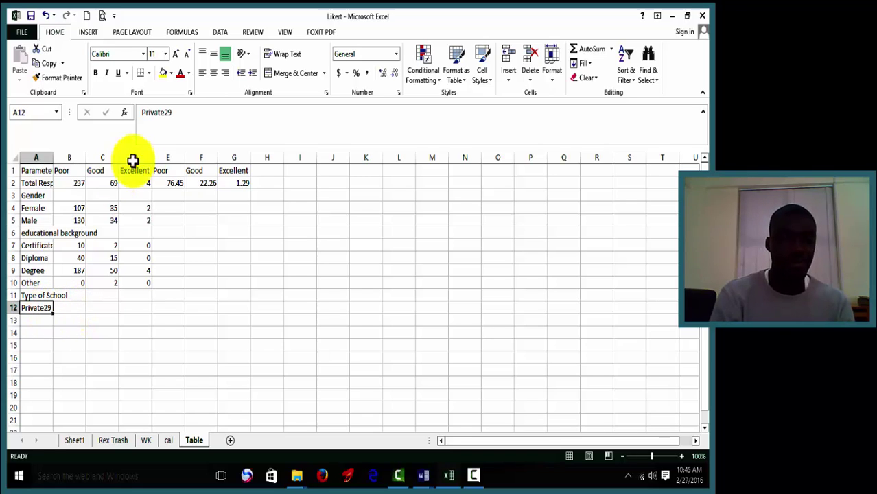
{"action": "left_click", "coordinate": [173, 109]}
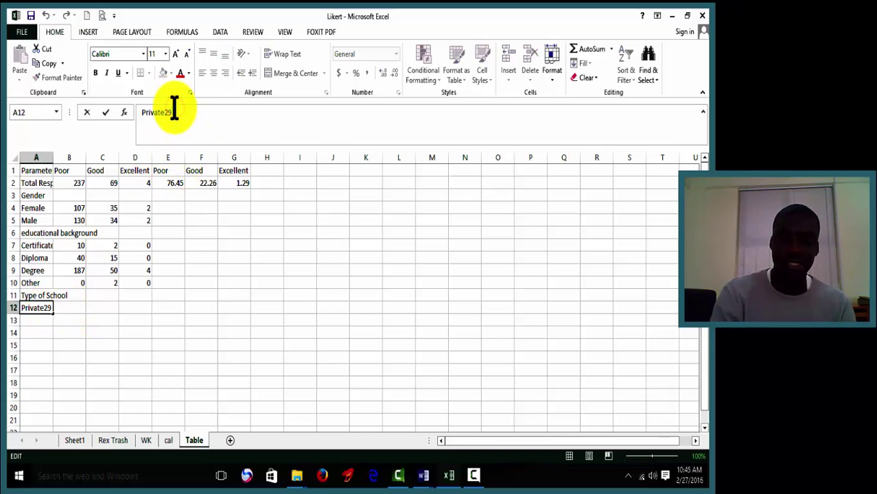
{"action": "key", "text": "BackSpace"}
{"action": "key", "text": "BackSpace"}
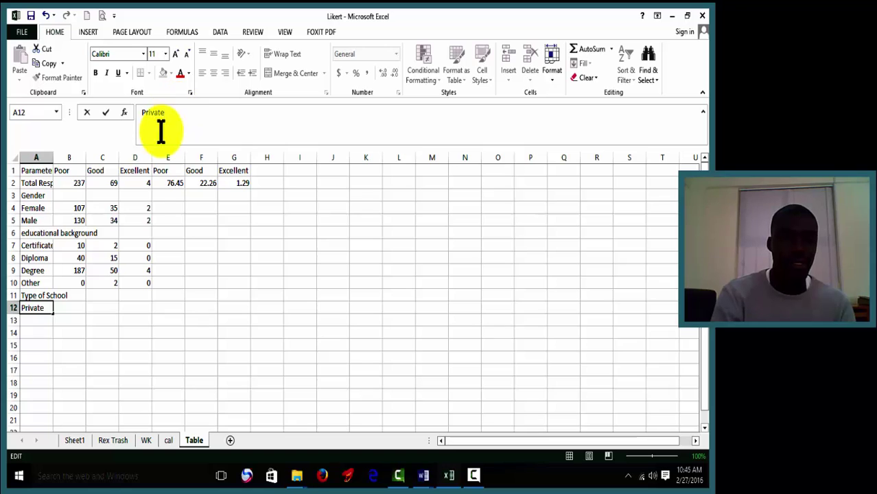
Step: Enter the Private school counts in row 12: 29 for Poor, 18 for Good and 0 for Excellent
{"action": "left_click", "coordinate": [77, 305]}
{"action": "type", "text": "2"}
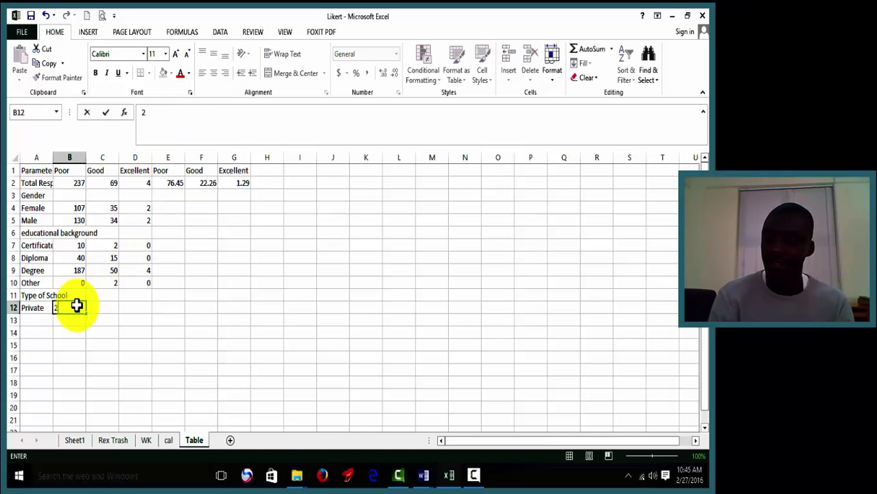
{"action": "type", "text": "9"}
{"action": "key", "text": "Tab"}
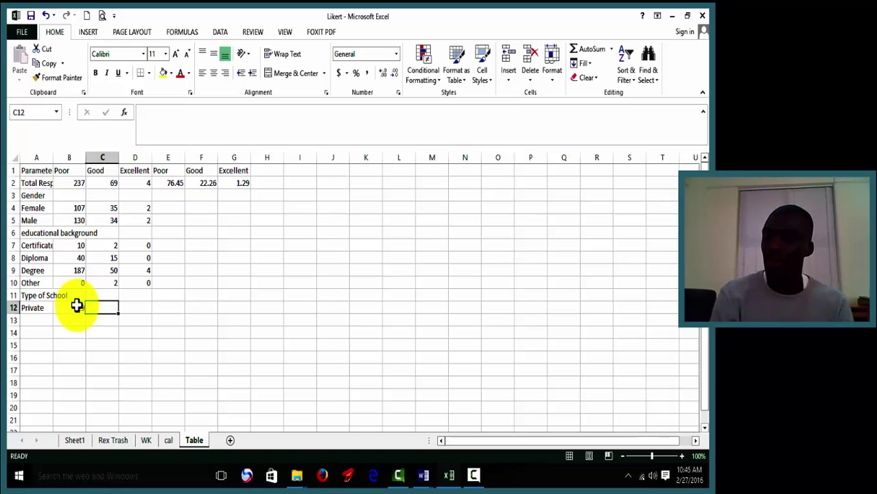
{"action": "type", "text": "18"}
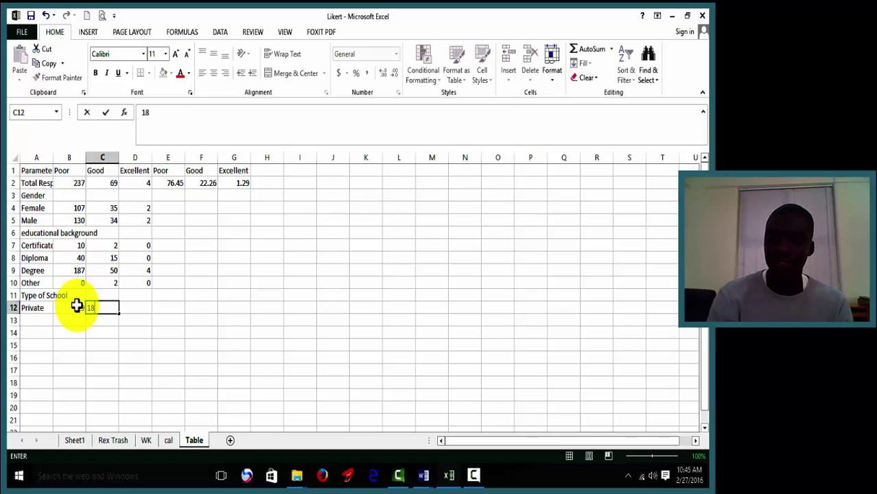
{"action": "key", "text": "Tab"}
{"action": "type", "text": "0"}
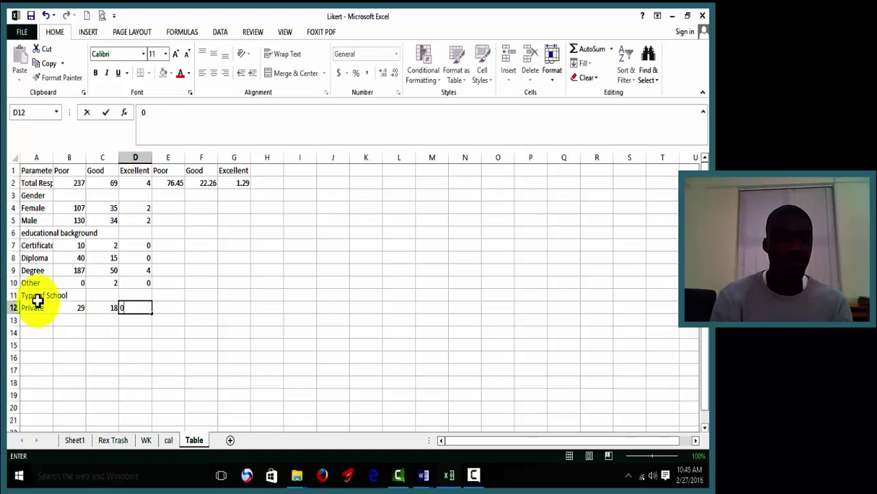
Step: Fill row 13 with the label Government and the counts 208 for Poor, 51 for Good and 4 for Excellent
{"action": "left_click", "coordinate": [44, 320]}
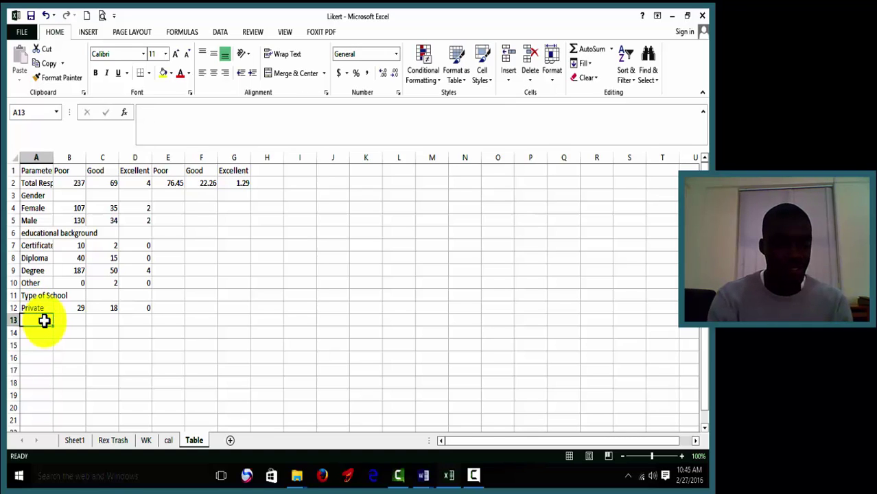
{"action": "type", "text": "Goverment"}
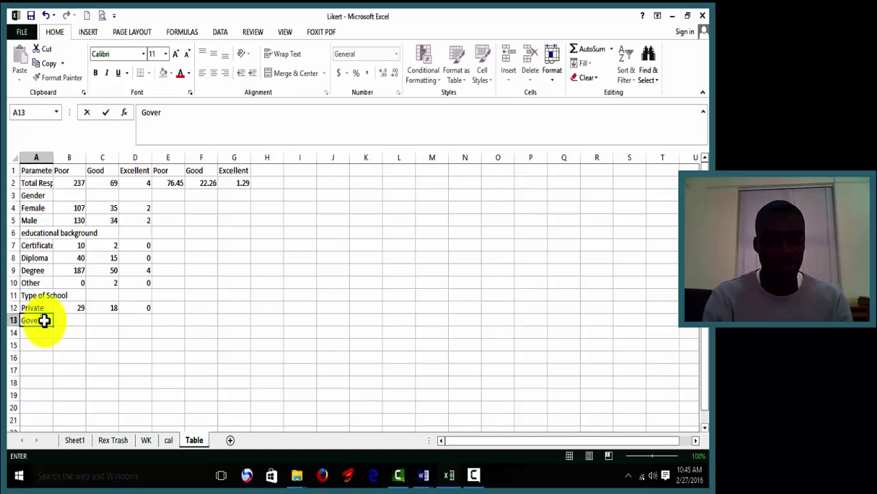
{"action": "left_click", "coordinate": [79, 322]}
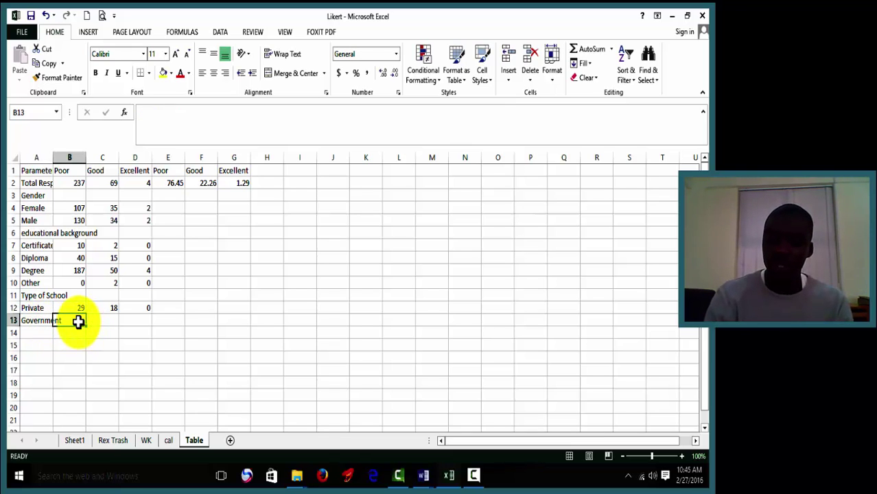
{"action": "type", "text": "208"}
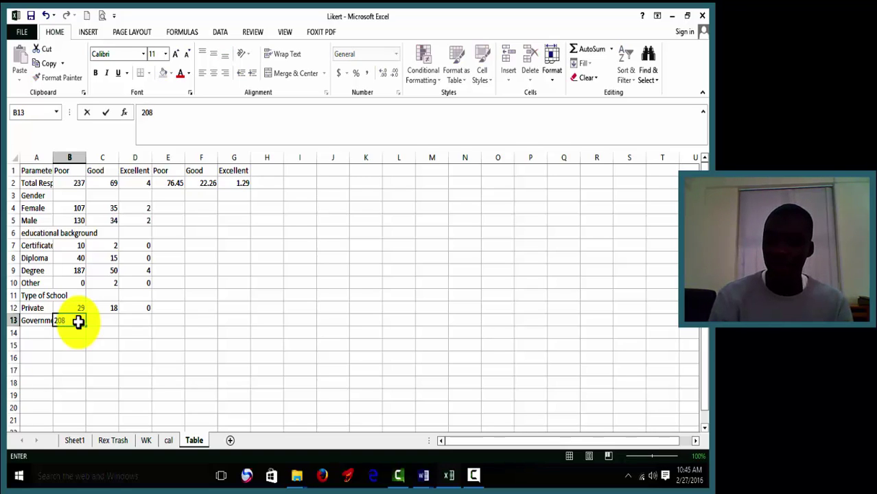
{"action": "key", "text": "Tab"}
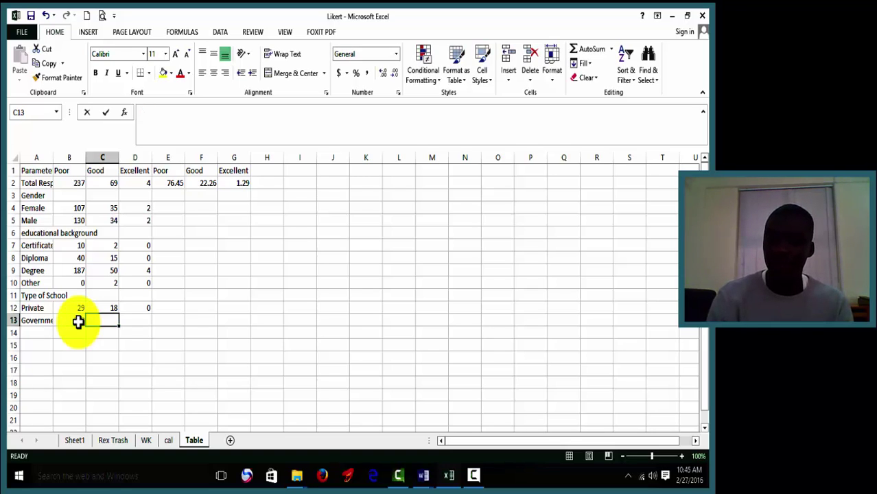
{"action": "type", "text": "51"}
{"action": "key", "text": "Tab"}
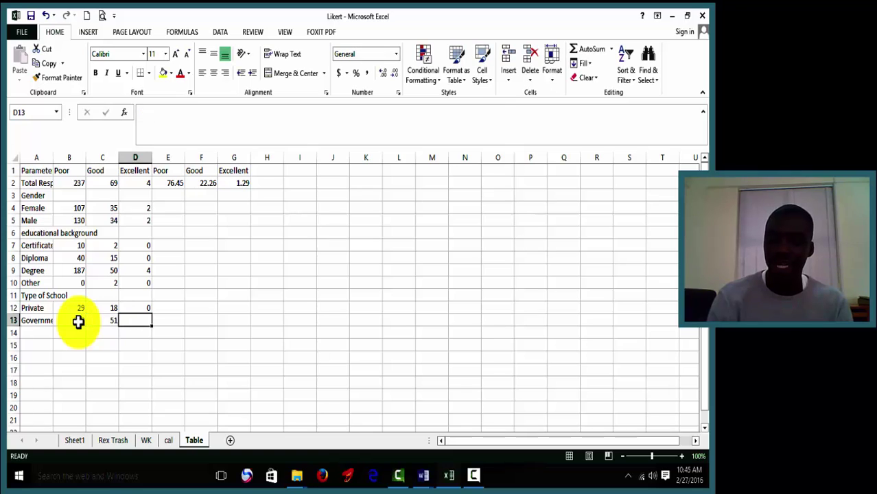
{"action": "type", "text": "4"}
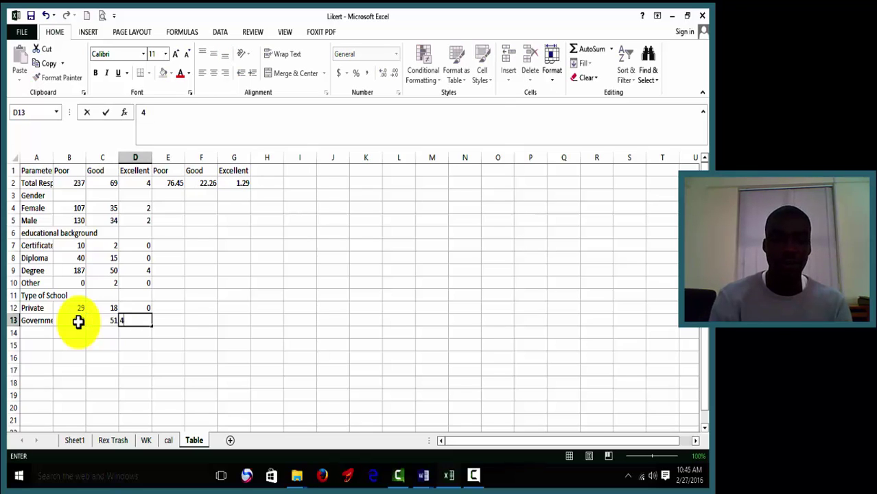
Step: Add the section heading "Level of Teaching" in cell A14, directly below the Government row
{"action": "left_click", "coordinate": [41, 335]}
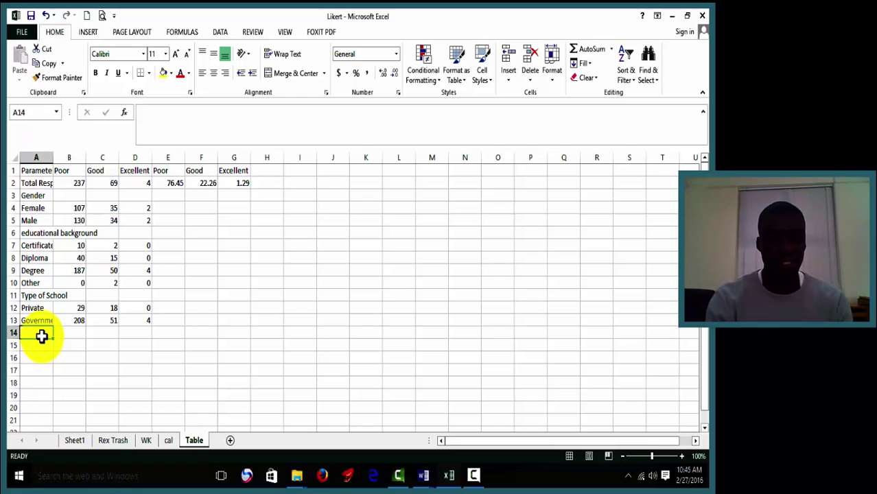
{"action": "type", "text": "Level"}
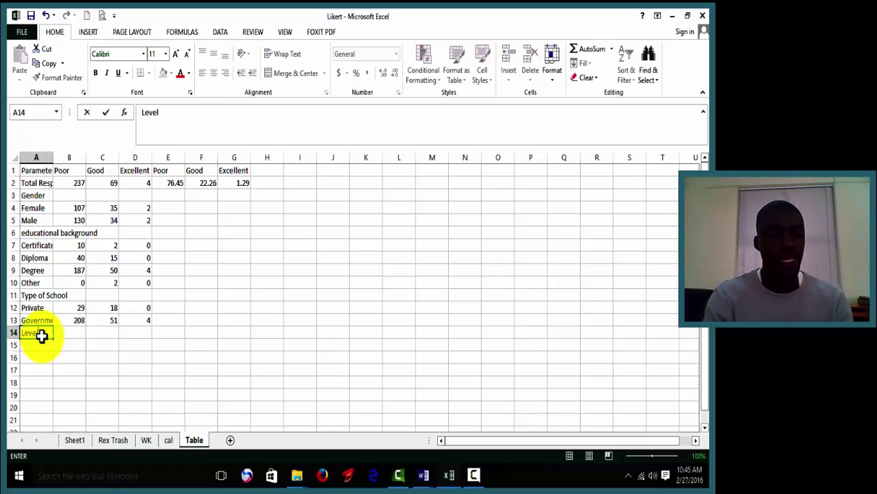
{"action": "type", "text": " o"}
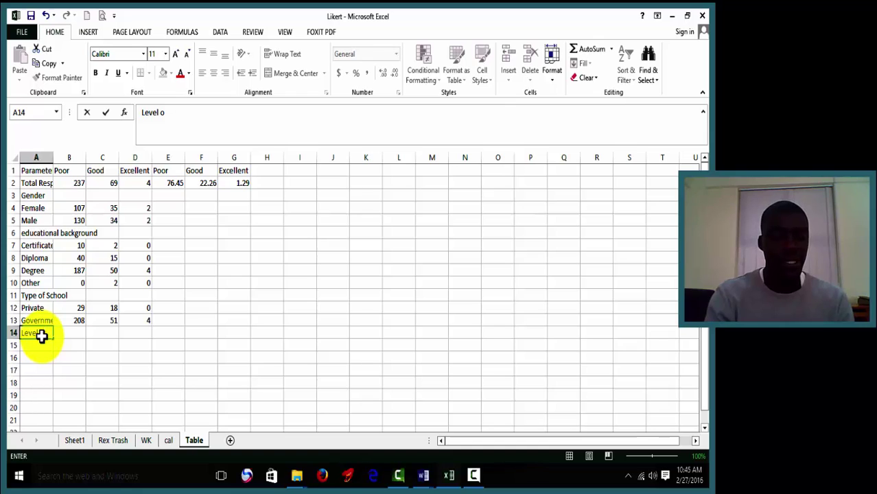
{"action": "type", "text": "f"}
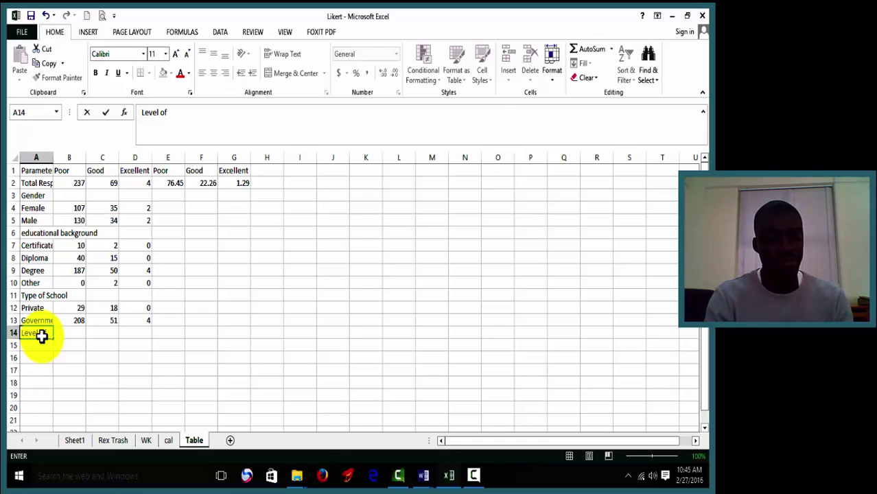
{"action": "type", "text": " Tea"}
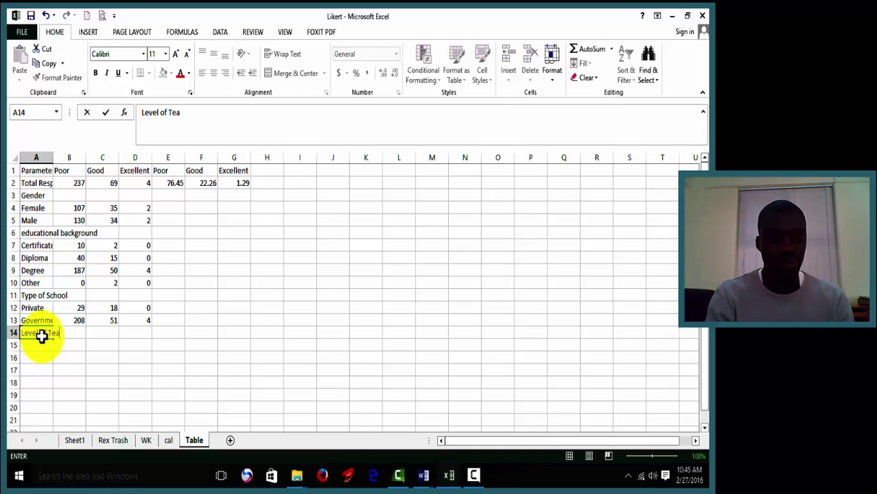
{"action": "type", "text": "ching"}
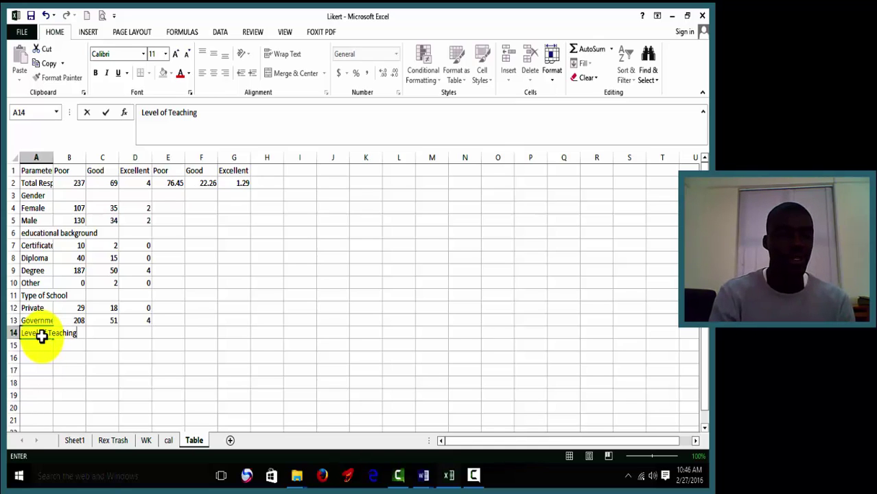
Step: Label cell A15 "First" as the first category under Level of Teaching
{"action": "left_click", "coordinate": [40, 345]}
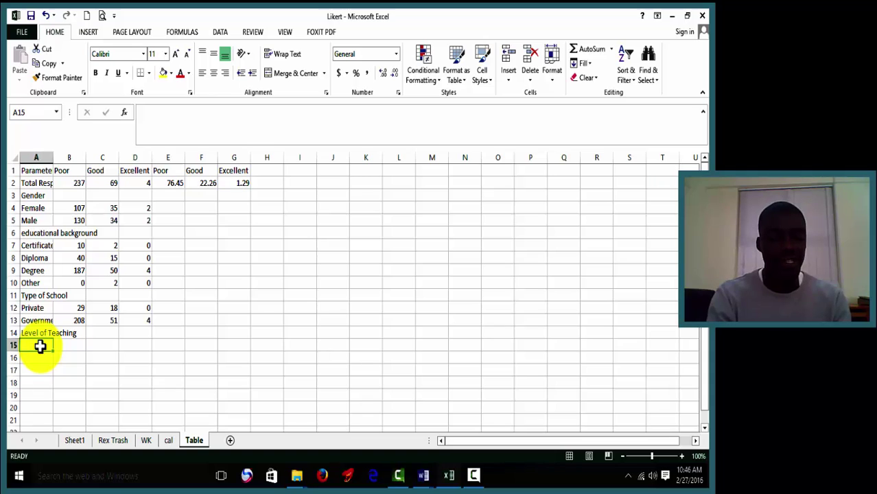
{"action": "type", "text": "Fir"}
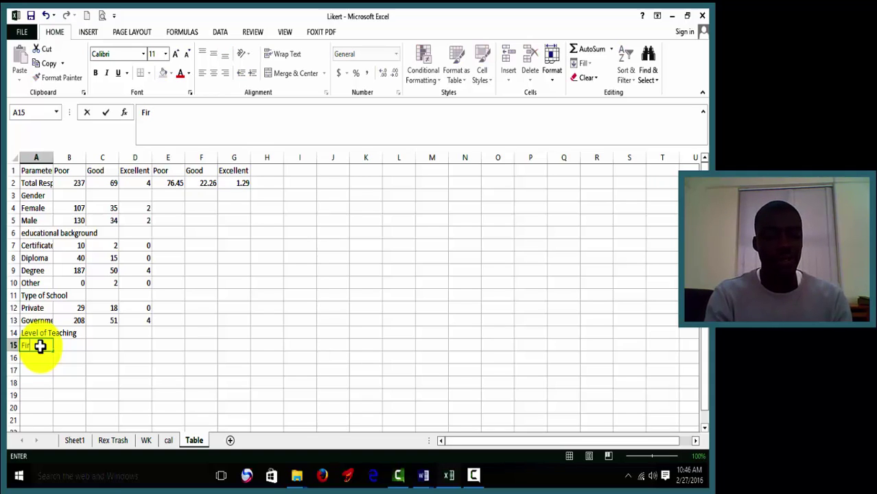
{"action": "type", "text": "st"}
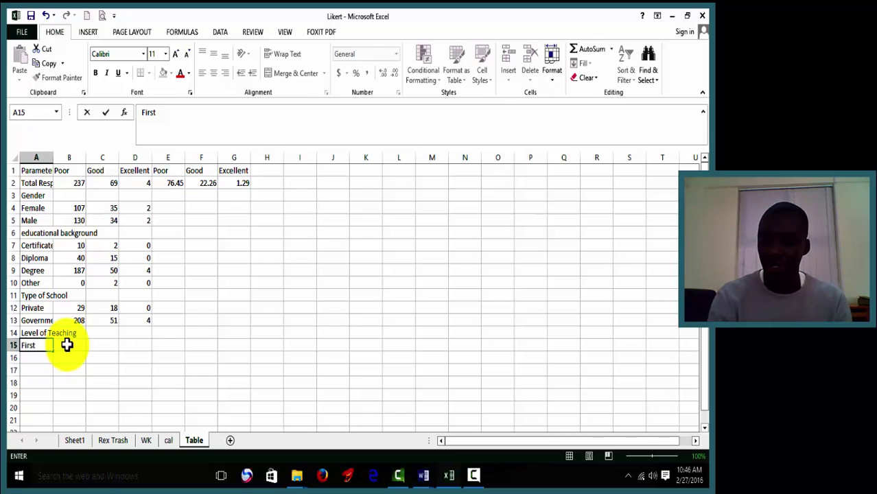
{"action": "type", "text": "211"}
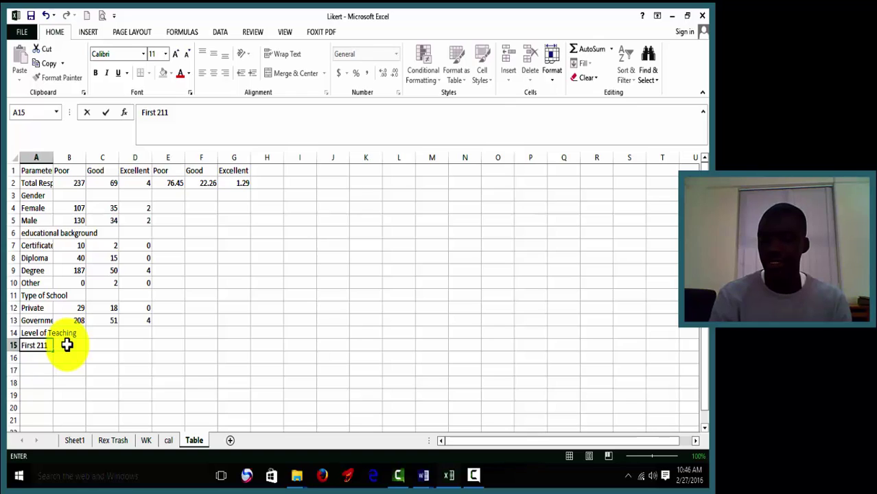
{"action": "key", "text": "BackSpace"}
{"action": "key", "text": "BackSpace"}
{"action": "key", "text": "BackSpace"}
{"action": "key", "text": "BackSpace"}
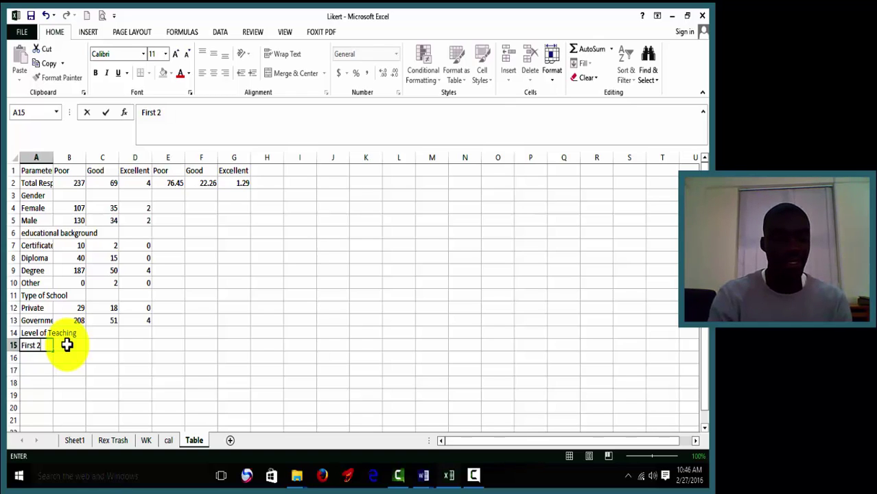
Step: Fill the First row with 121 for Poor, 37 for Good and 2 for Excellent
{"action": "left_click", "coordinate": [67, 345]}
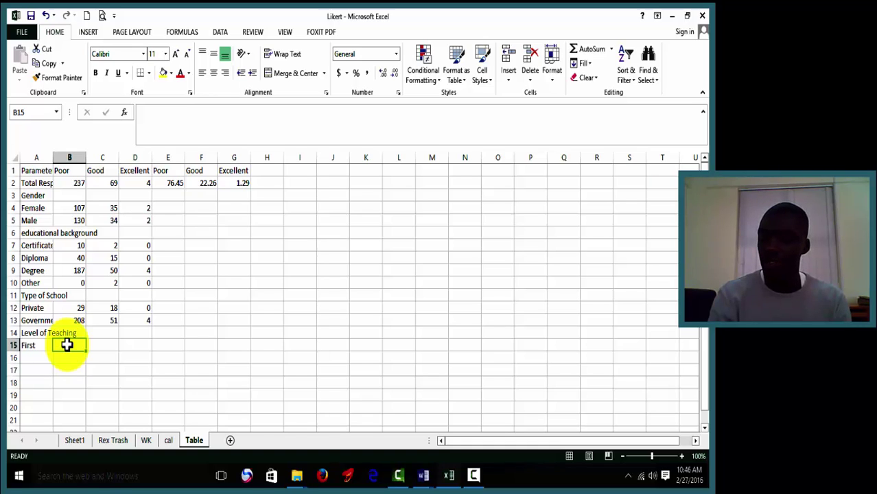
{"action": "type", "text": "121"}
{"action": "key", "text": "Tab"}
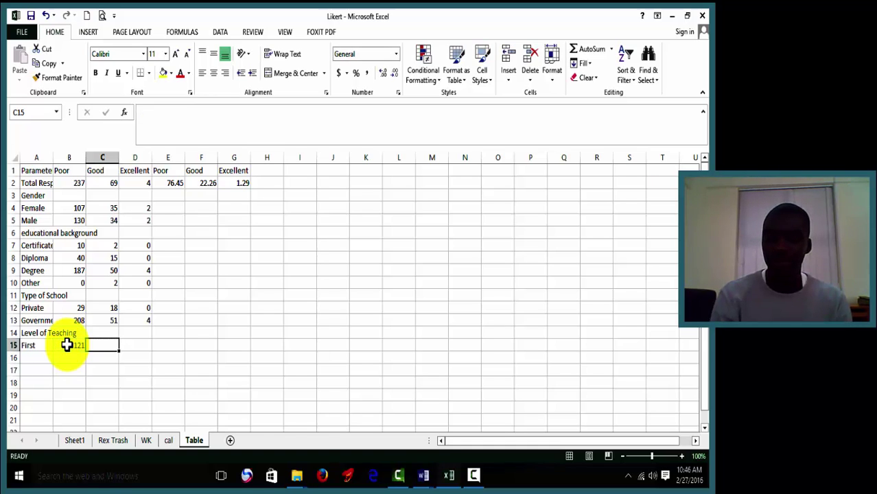
{"action": "type", "text": "37"}
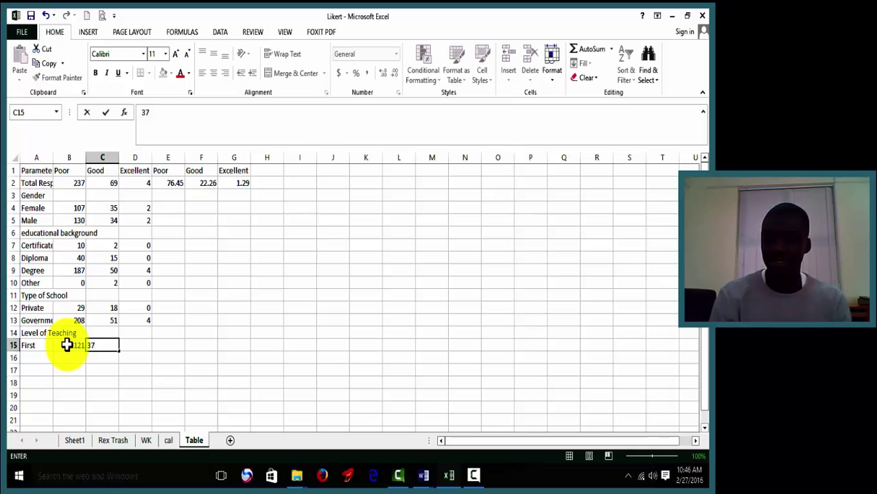
{"action": "key", "text": "Tab"}
{"action": "type", "text": "2"}
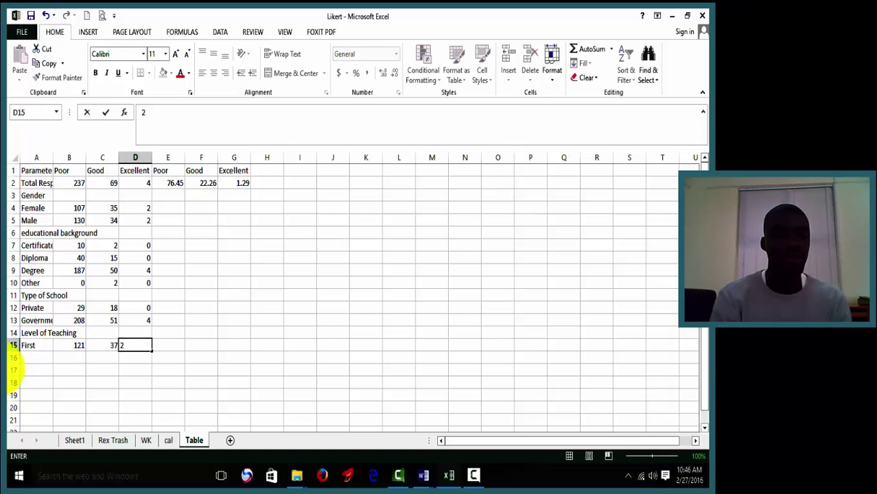
Step: Add a "Second" category in row 16 with 116 for Poor, 32 for Good and 2 for Excellent
{"action": "left_click", "coordinate": [28, 357]}
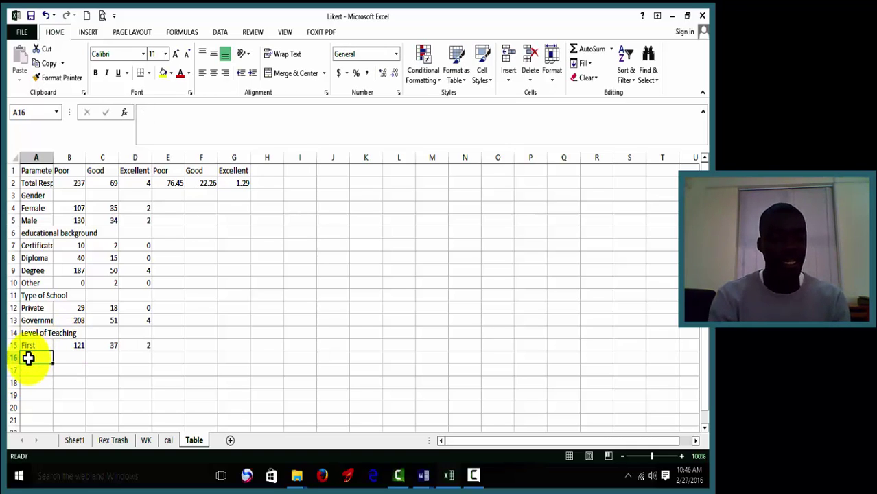
{"action": "type", "text": "Se"}
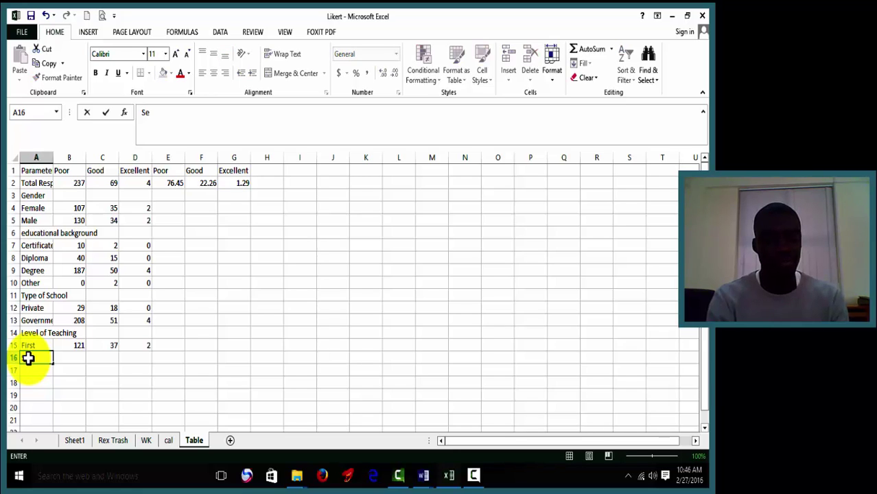
{"action": "type", "text": "cond"}
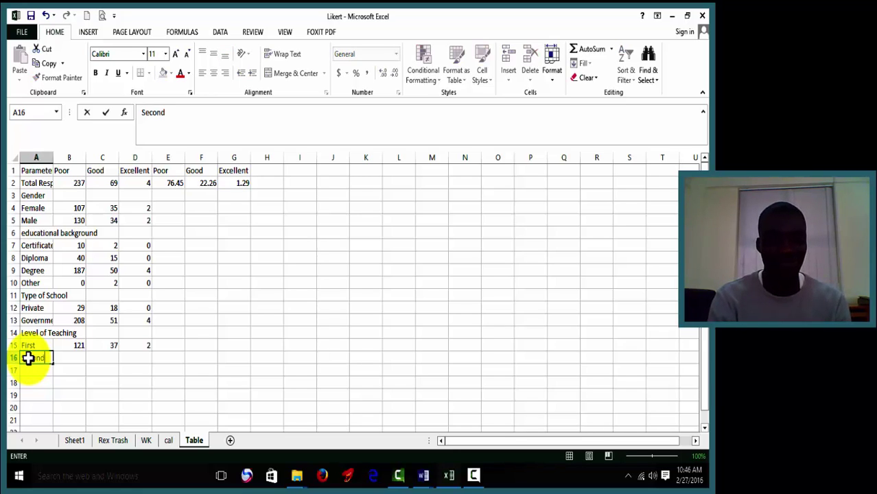
{"action": "left_click", "coordinate": [74, 357]}
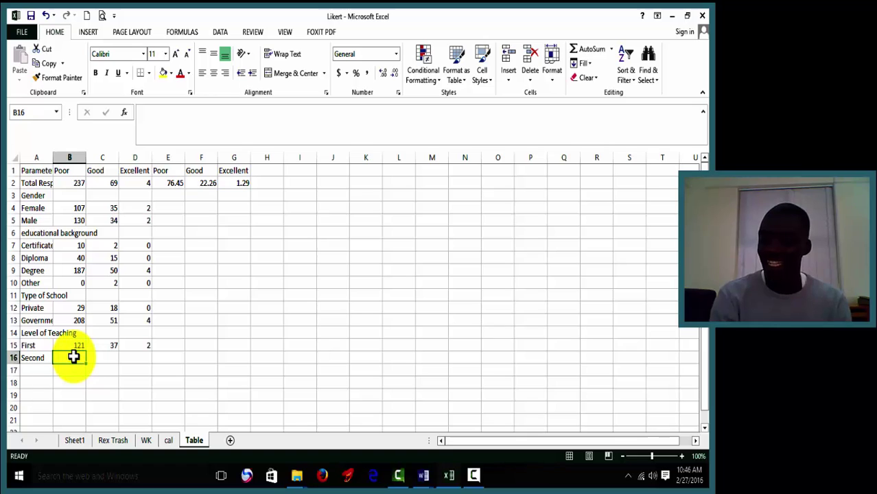
{"action": "type", "text": "116"}
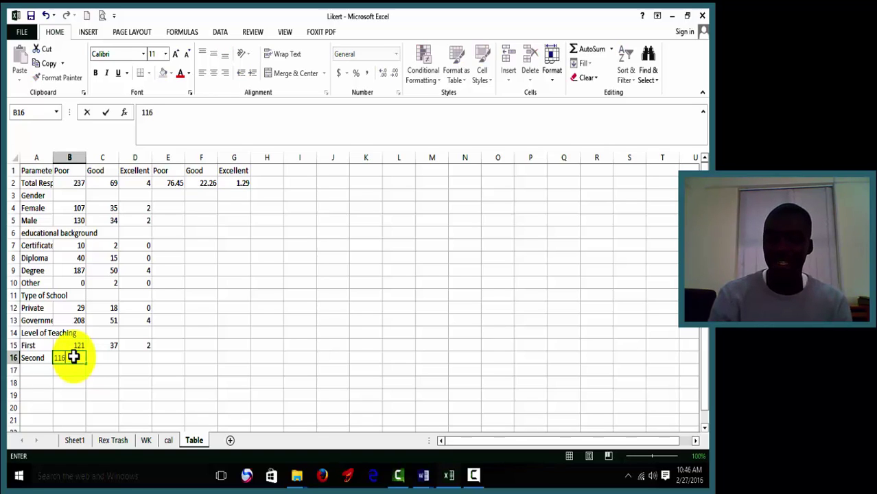
{"action": "key", "text": "Tab"}
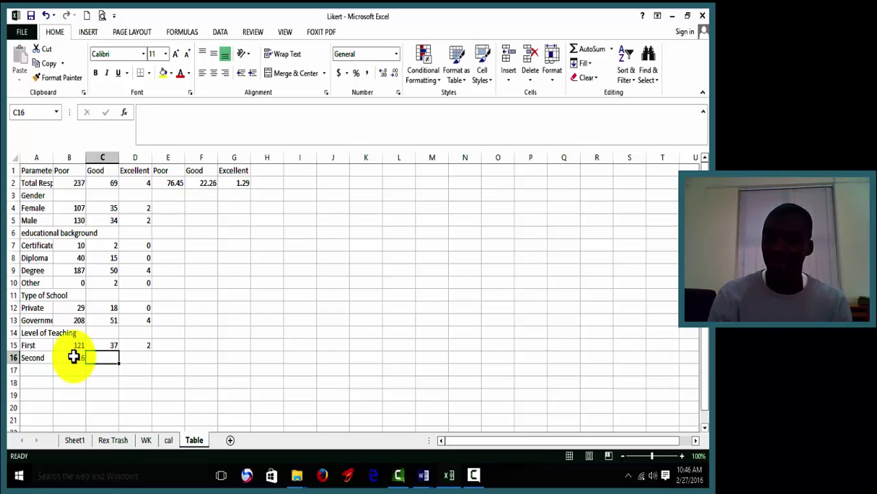
{"action": "type", "text": "32"}
{"action": "key", "text": "Tab"}
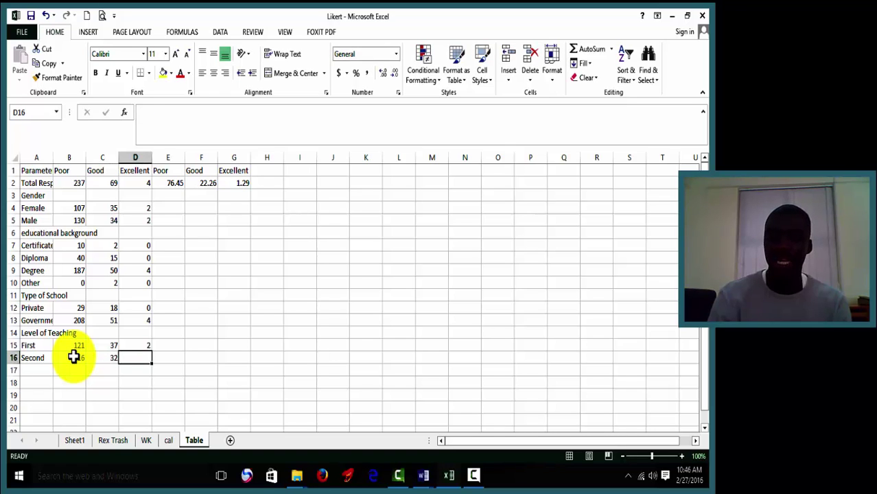
{"action": "type", "text": "2"}
{"action": "left_click", "coordinate": [271, 345]}
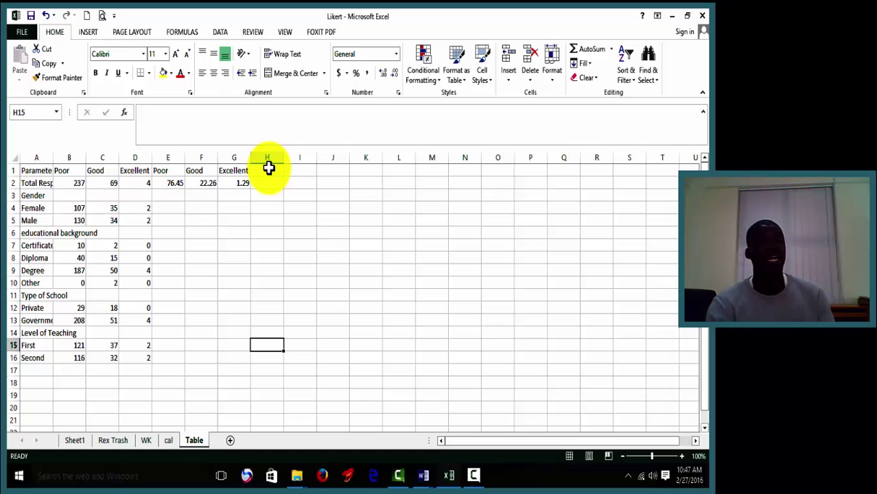
Step: Examine the Total Respondent row, comparing its Poor, Good and Excellent counts with the percentage formulas in E2 to G2
{"action": "left_click_drag", "start_coordinate": [160, 184], "coordinate": [286, 183]}
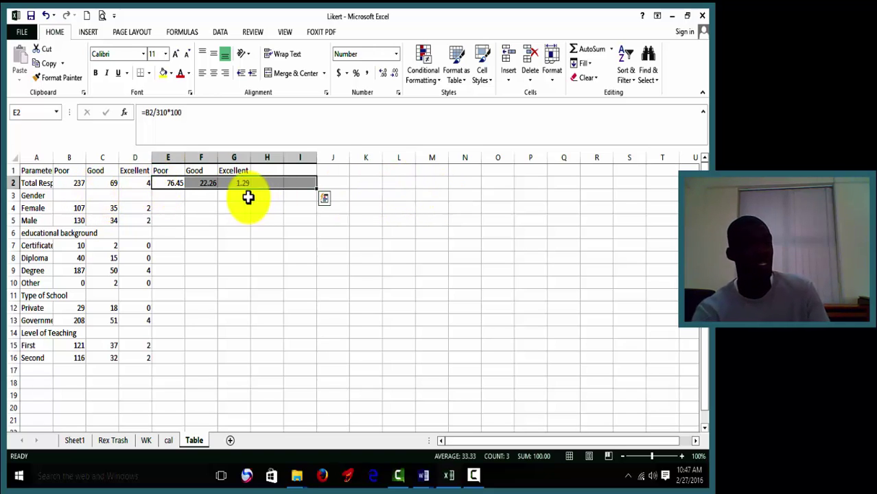
{"action": "left_click", "coordinate": [67, 184]}
{"action": "left_click_drag", "start_coordinate": [67, 183], "coordinate": [154, 190]}
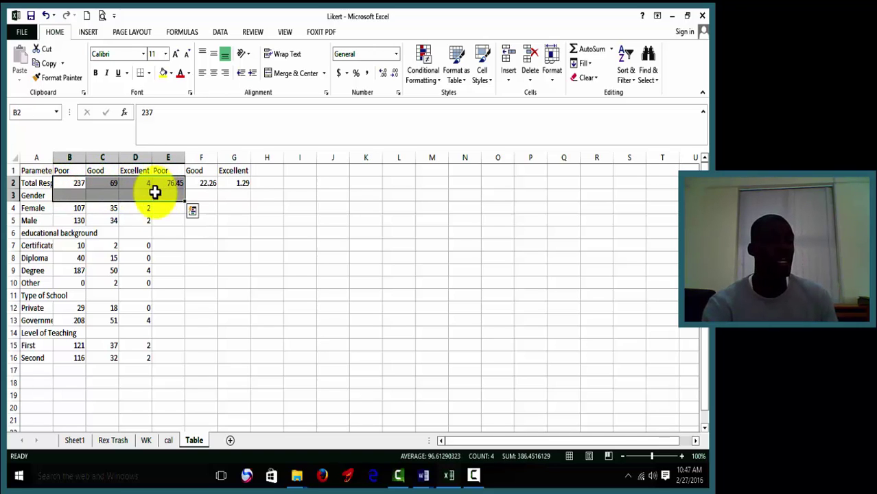
{"action": "left_click", "coordinate": [44, 183]}
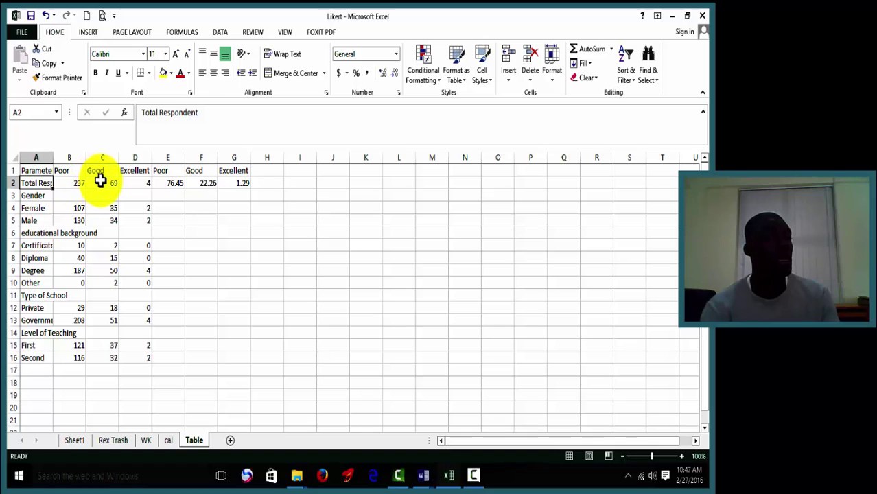
{"action": "left_click", "coordinate": [172, 182]}
{"action": "left_click", "coordinate": [204, 180]}
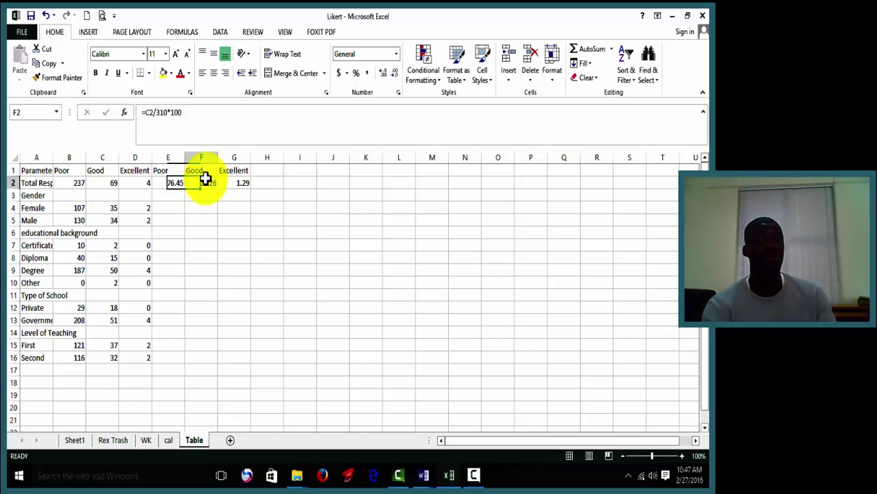
{"action": "left_click_drag", "start_coordinate": [206, 179], "coordinate": [240, 180]}
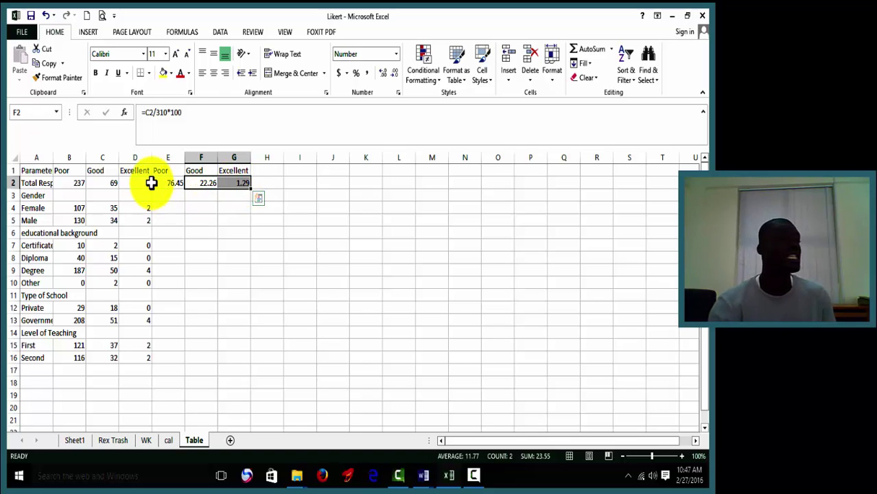
{"action": "left_click_drag", "start_coordinate": [59, 182], "coordinate": [234, 184]}
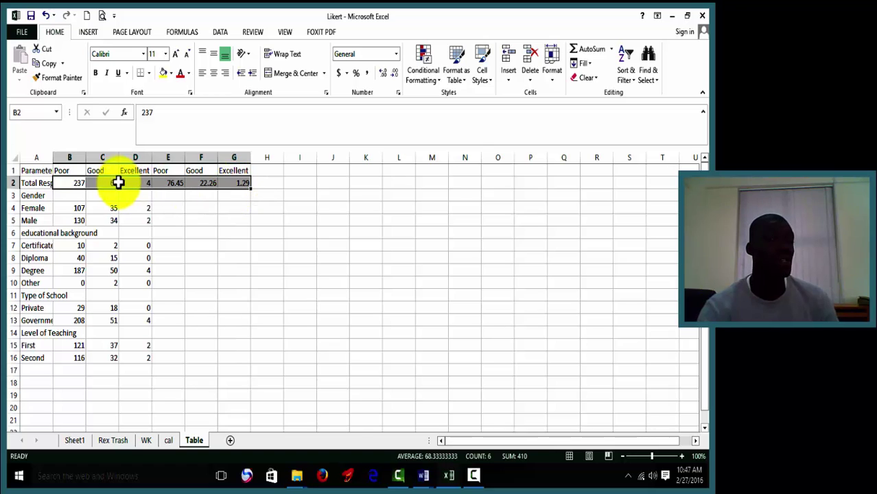
{"action": "key", "text": "ctrl+q"}
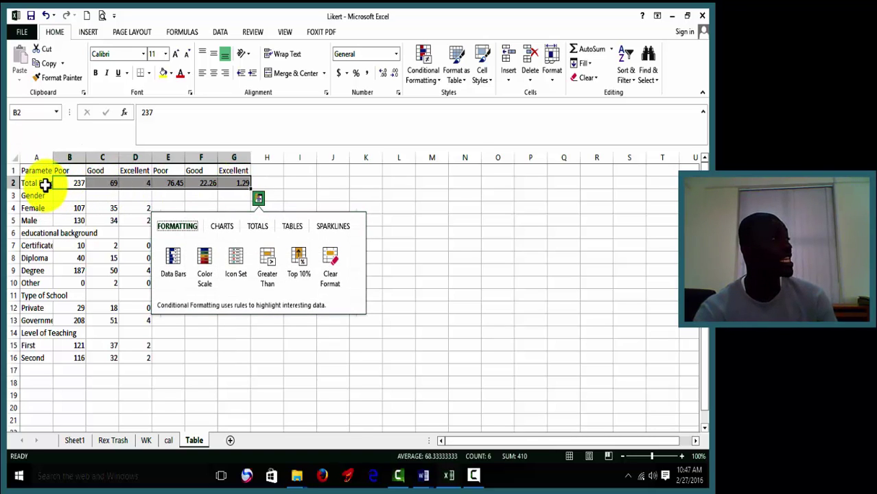
{"action": "left_click", "coordinate": [241, 186]}
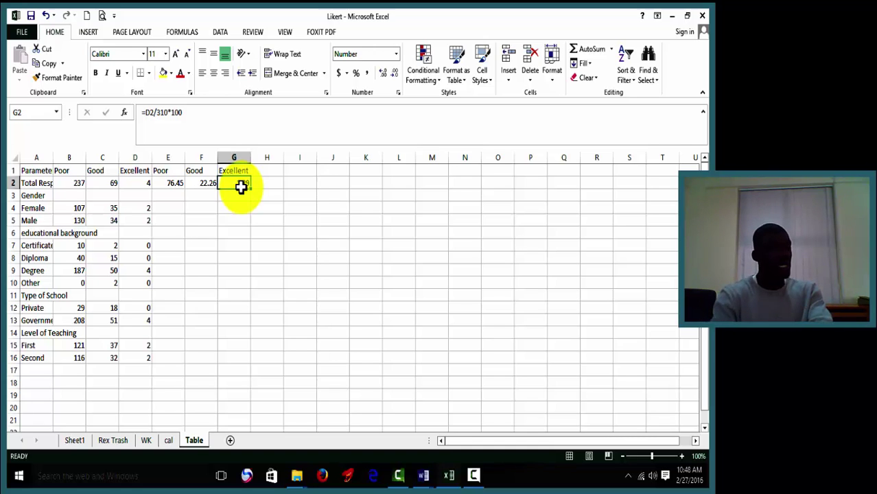
Step: Examine the Female and Male categories under Gender, including the Female count for Poor
{"action": "left_click", "coordinate": [38, 198]}
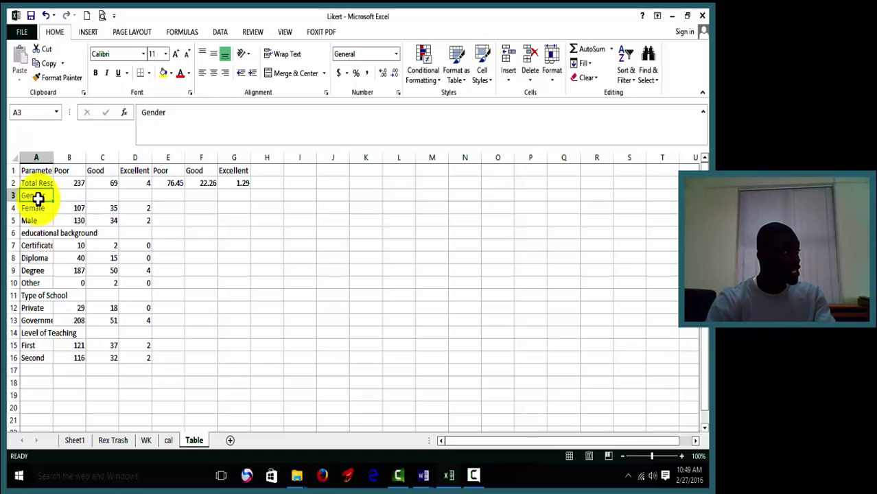
{"action": "left_click", "coordinate": [40, 206]}
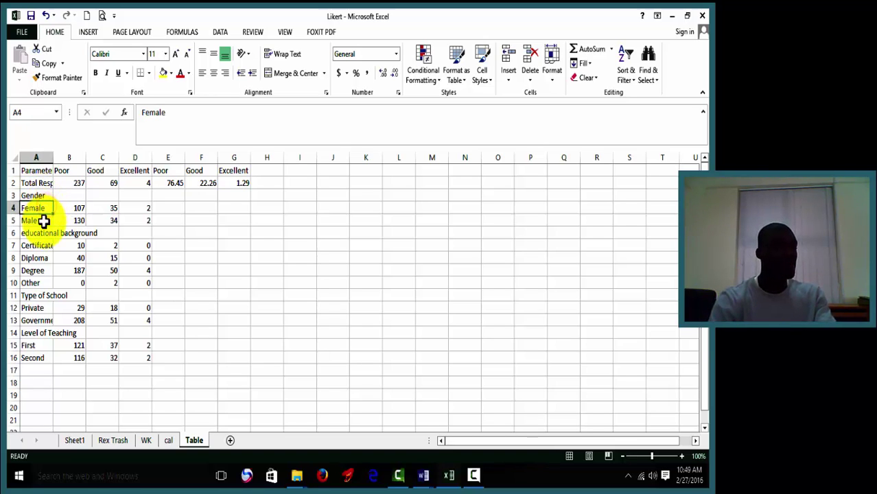
{"action": "left_click", "coordinate": [43, 223]}
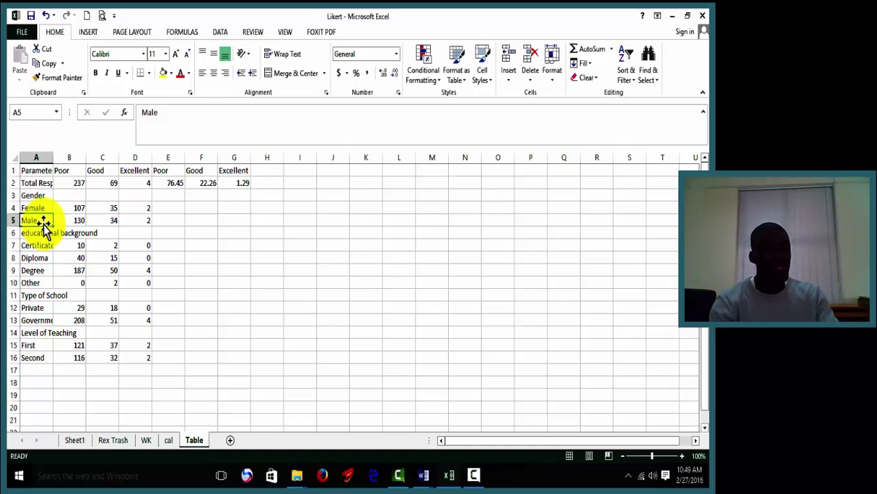
{"action": "left_click", "coordinate": [82, 208]}
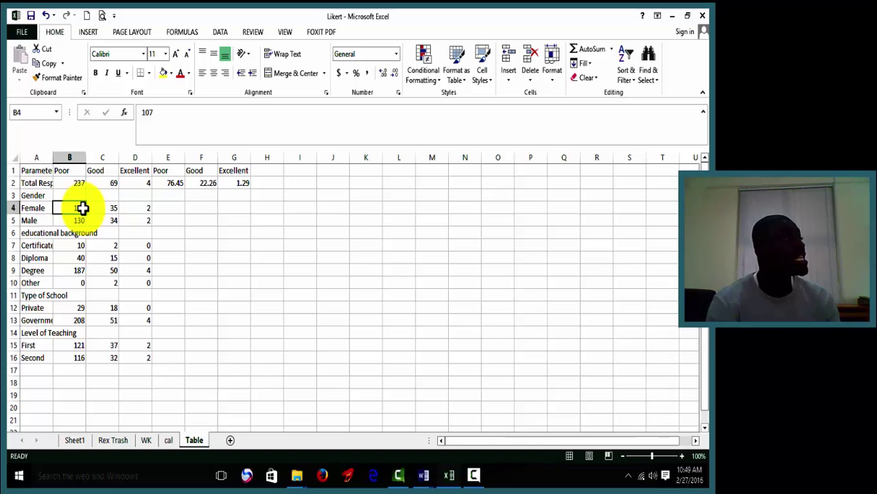
Step: Check the sum of the Female row's Poor, Good and Excellent counts in B4 to D4
{"action": "left_click", "coordinate": [100, 208]}
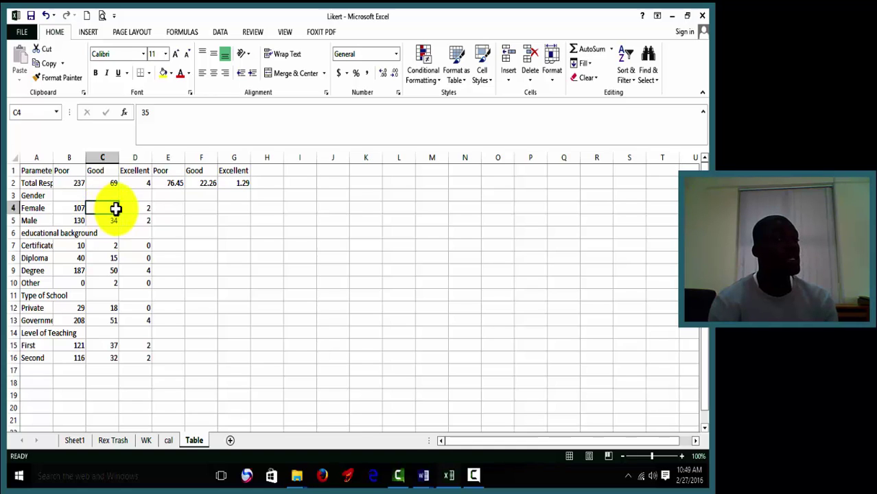
{"action": "left_click", "coordinate": [129, 208]}
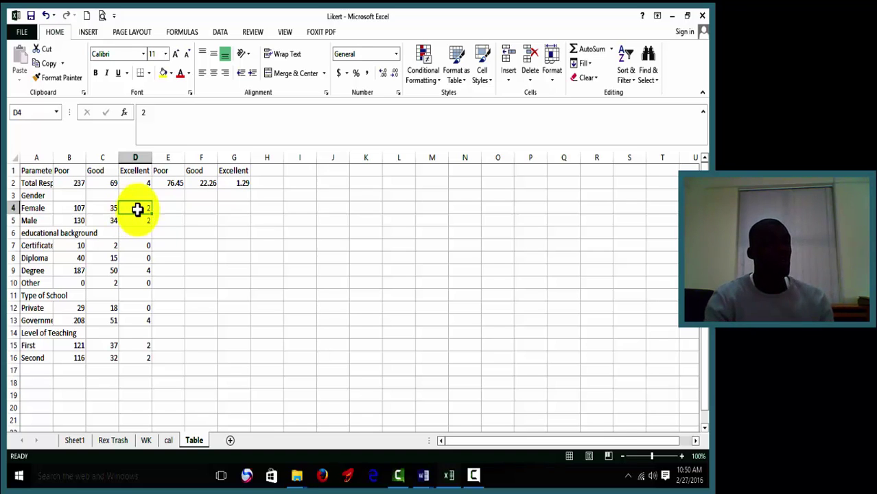
{"action": "left_click", "coordinate": [74, 207]}
{"action": "left_click_drag", "start_coordinate": [91, 208], "coordinate": [149, 208]}
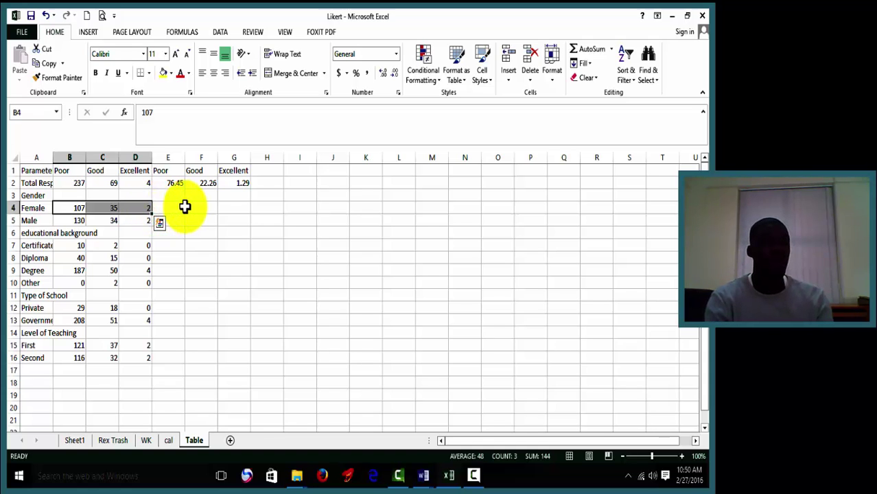
Step: Calculate the Female percentage for Poor in E4 with the formula =B4/144*100
{"action": "left_click", "coordinate": [178, 208]}
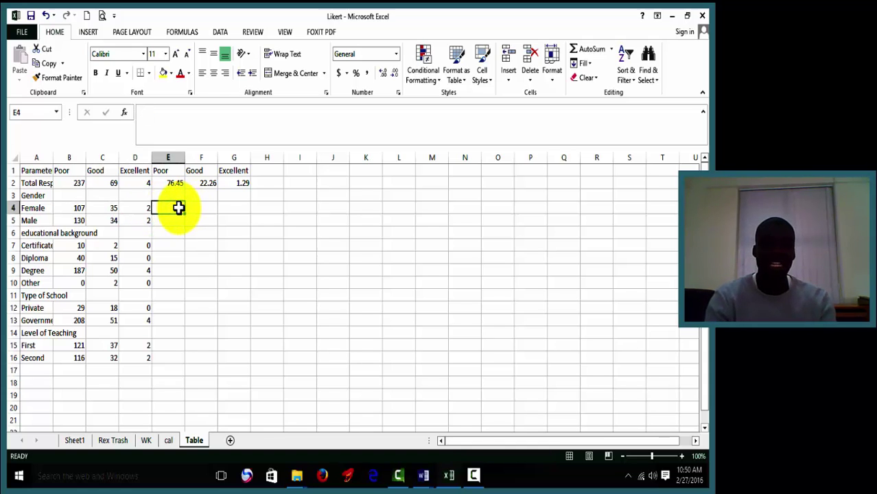
{"action": "type", "text": "="}
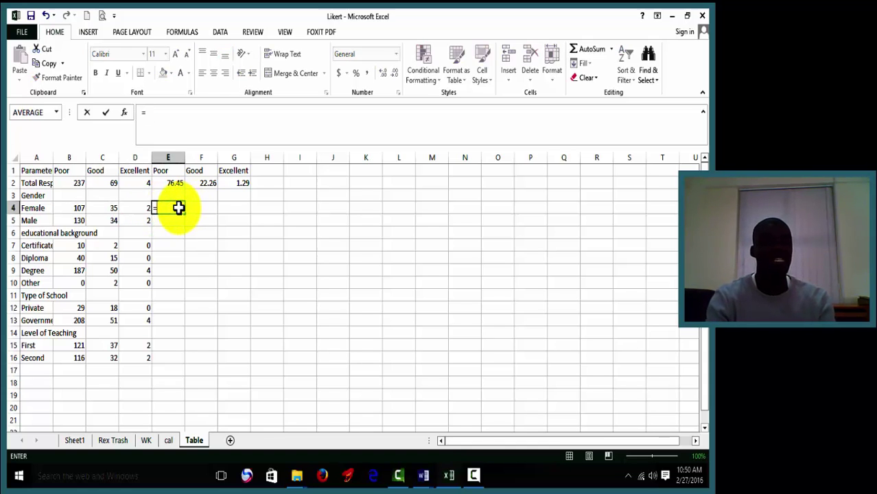
{"action": "left_click", "coordinate": [74, 208]}
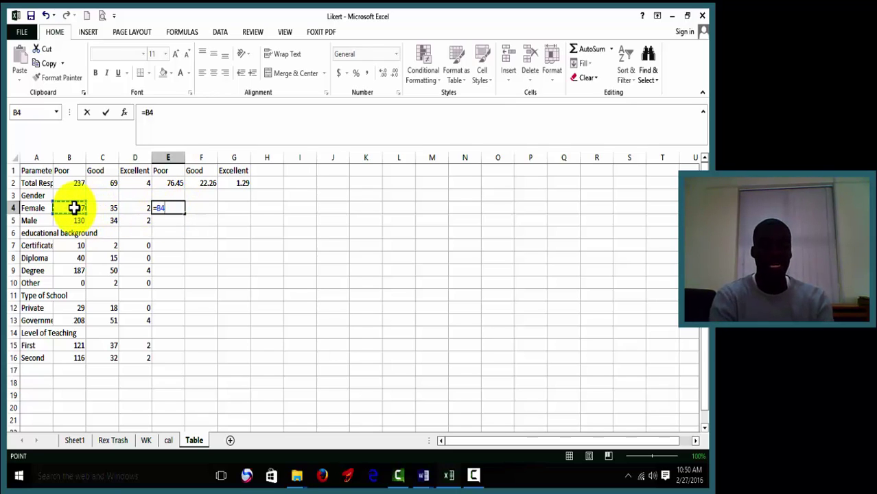
{"action": "type", "text": "/1"}
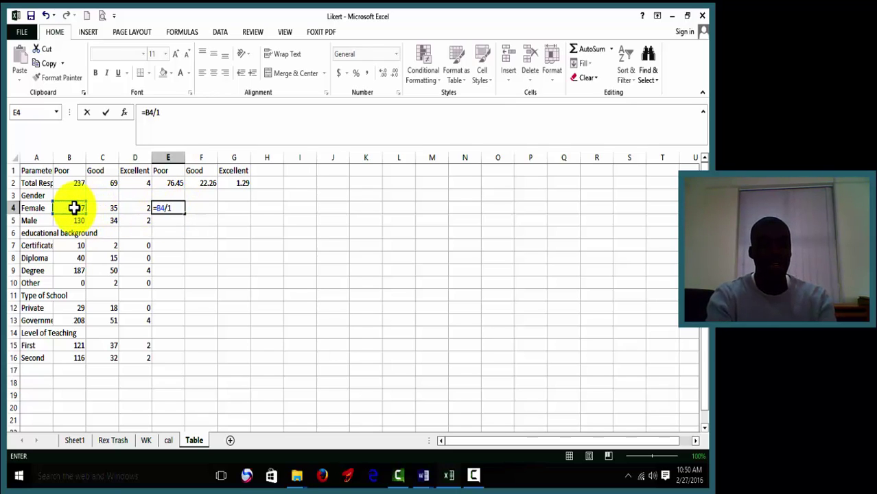
{"action": "type", "text": "44"}
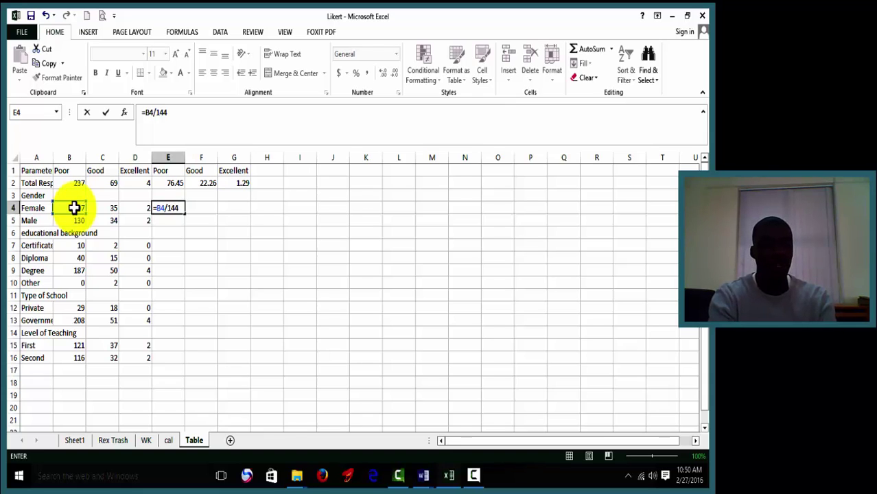
{"action": "type", "text": "*100"}
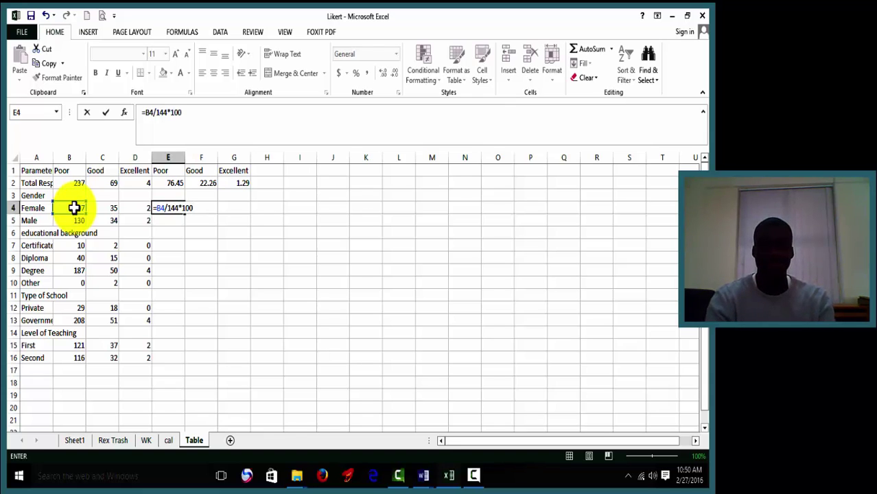
{"action": "key", "text": "Return"}
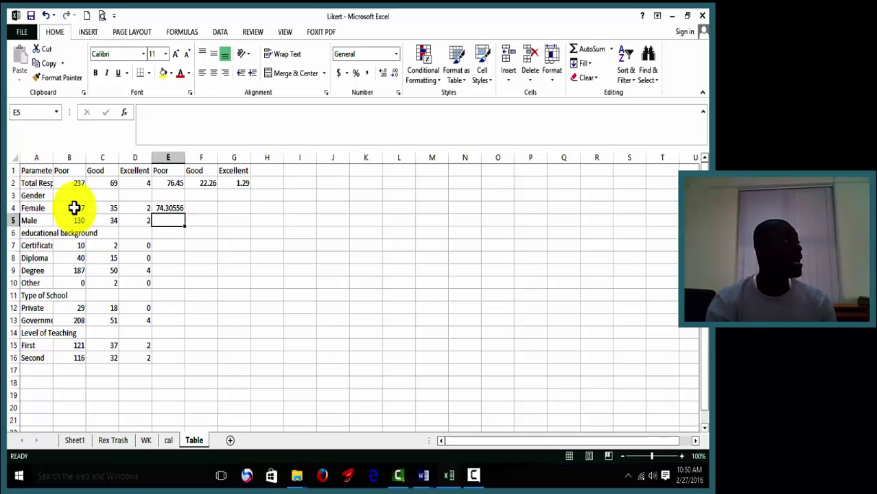
Step: Copy the Female percentage formula across to Good and Excellent, and format E4 to G4 to two decimal places
{"action": "left_click", "coordinate": [175, 209]}
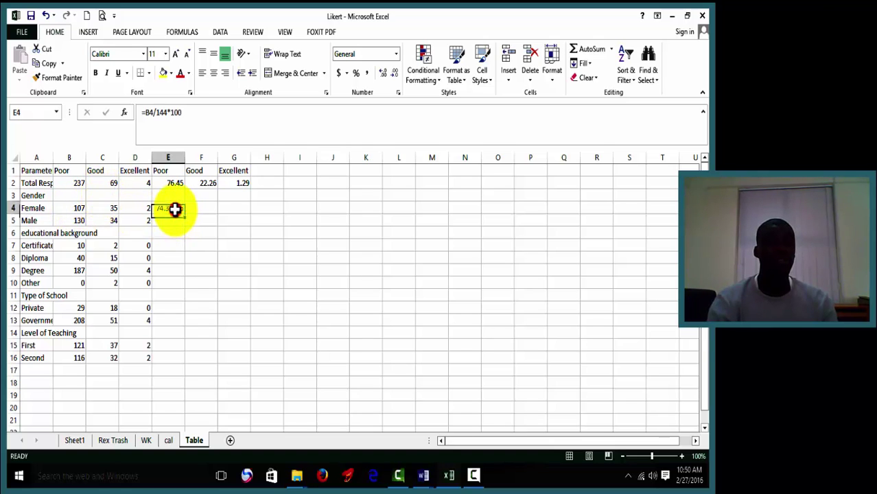
{"action": "left_click_drag", "start_coordinate": [185, 215], "coordinate": [245, 210]}
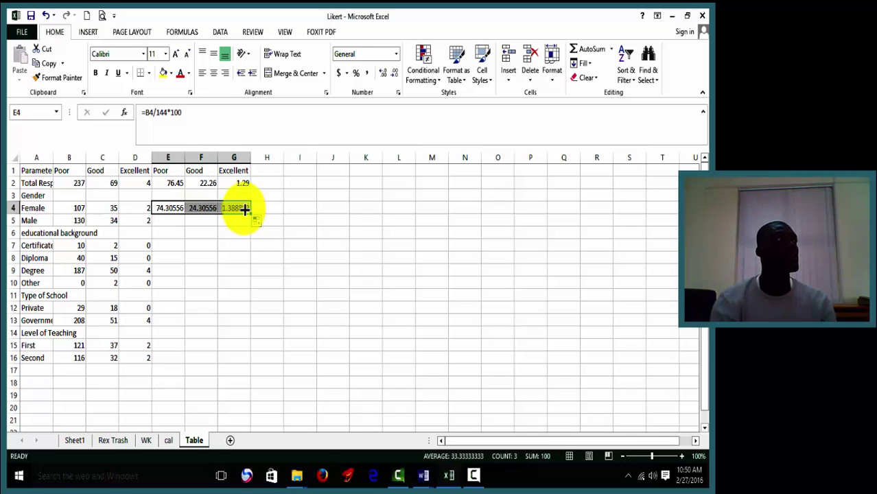
{"action": "left_click", "coordinate": [382, 73]}
{"action": "left_click", "coordinate": [388, 73]}
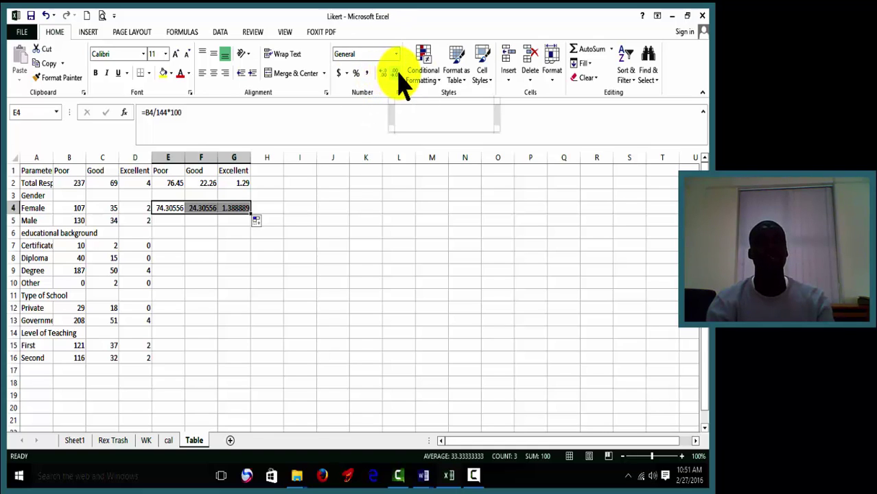
{"action": "left_click", "coordinate": [399, 71]}
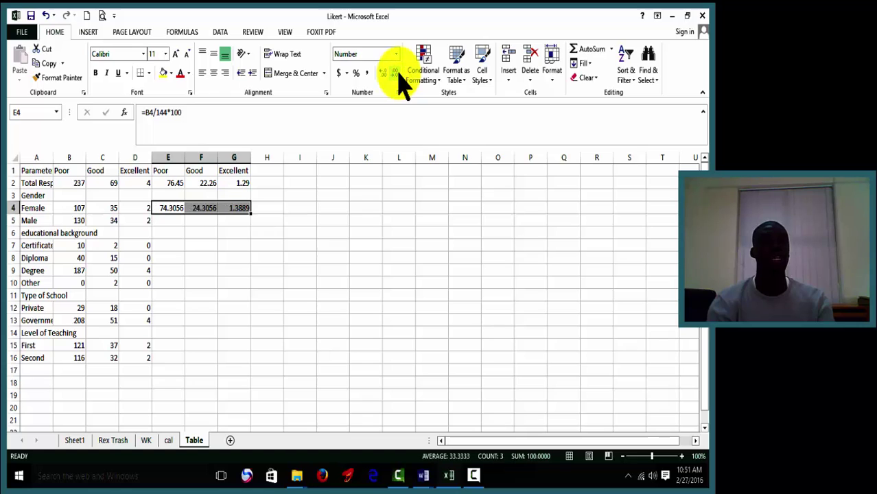
{"action": "left_click", "coordinate": [398, 71]}
{"action": "left_click", "coordinate": [399, 71]}
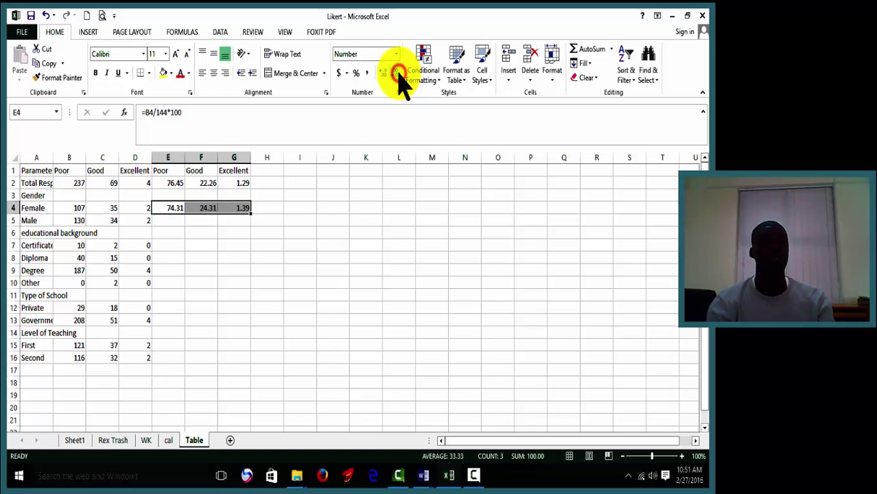
Step: Check the sum of the Male row's Poor, Good and Excellent counts in B5 to D5
{"action": "left_click", "coordinate": [328, 242]}
{"action": "left_click_drag", "start_coordinate": [329, 243], "coordinate": [176, 220]}
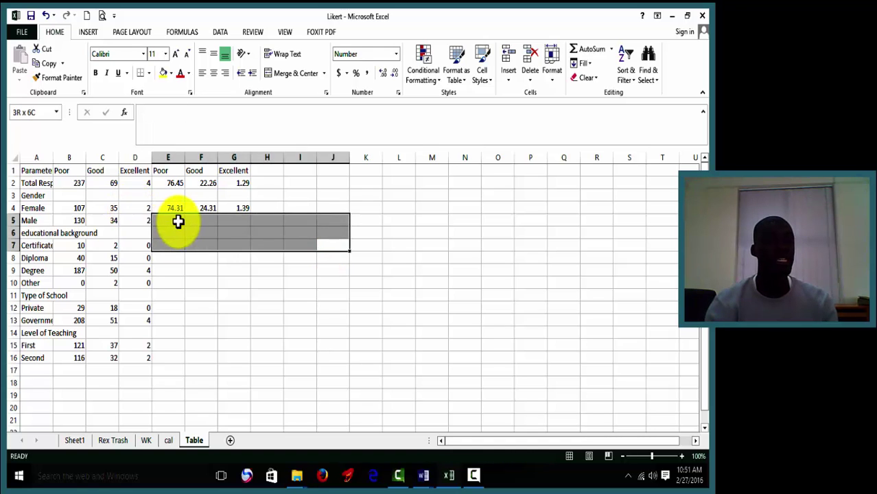
{"action": "left_click", "coordinate": [176, 219]}
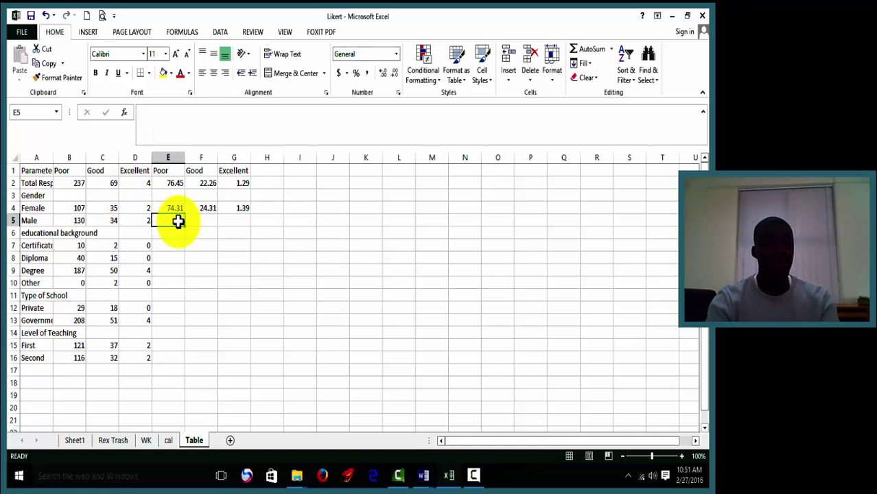
{"action": "left_click", "coordinate": [85, 221]}
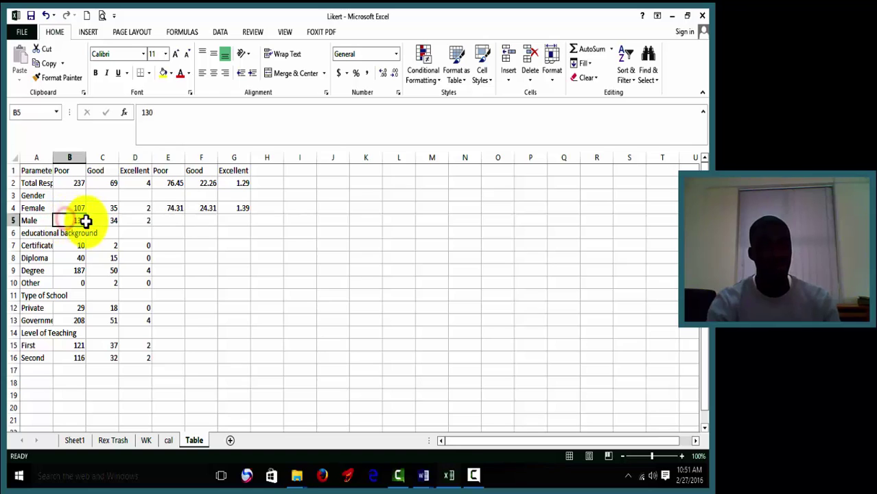
{"action": "left_click_drag", "start_coordinate": [85, 220], "coordinate": [154, 220]}
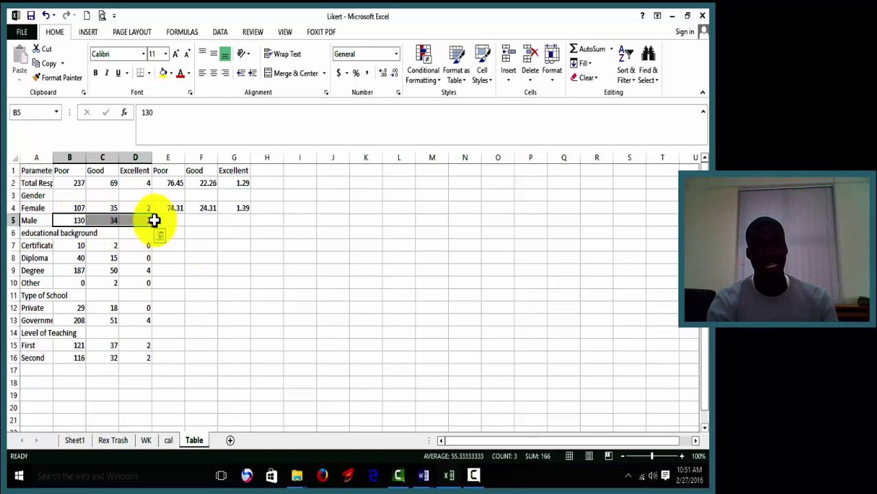
{"action": "key", "text": "ctrl+q"}
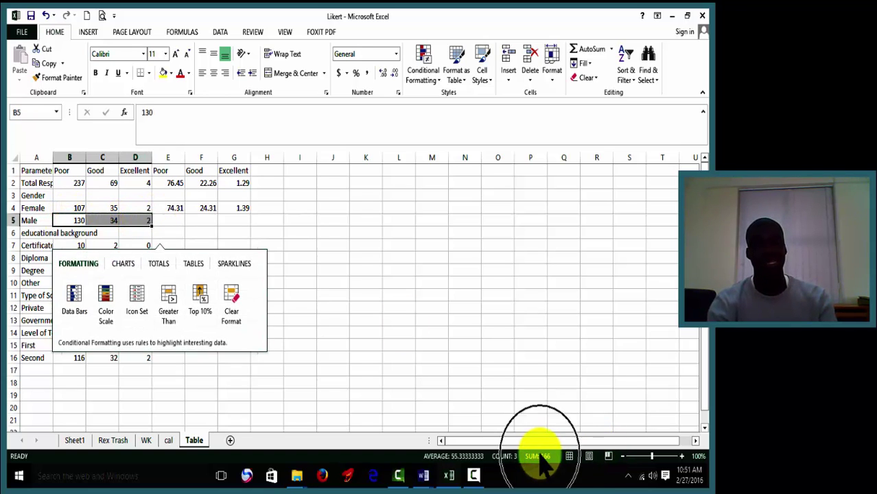
{"action": "key", "text": "Escape"}
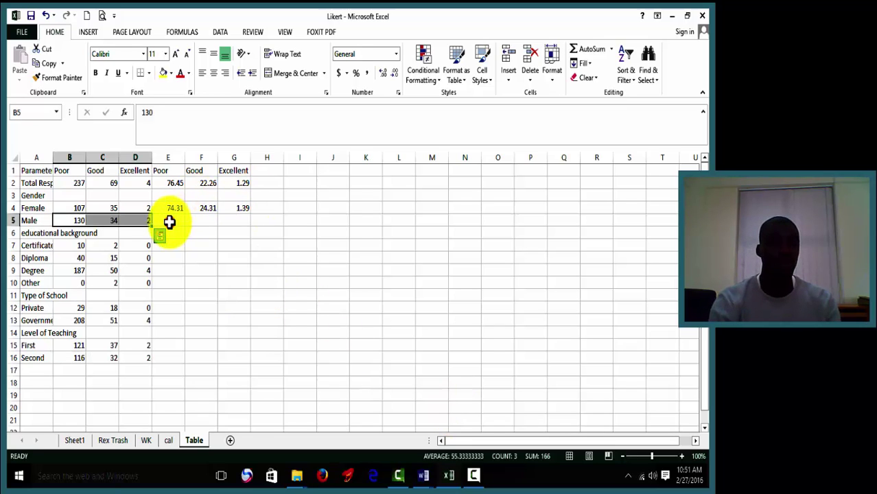
Step: Calculate the Male percentage for Poor in E5 with the formula =B5/166*100
{"action": "left_click", "coordinate": [170, 223]}
{"action": "type", "text": "="}
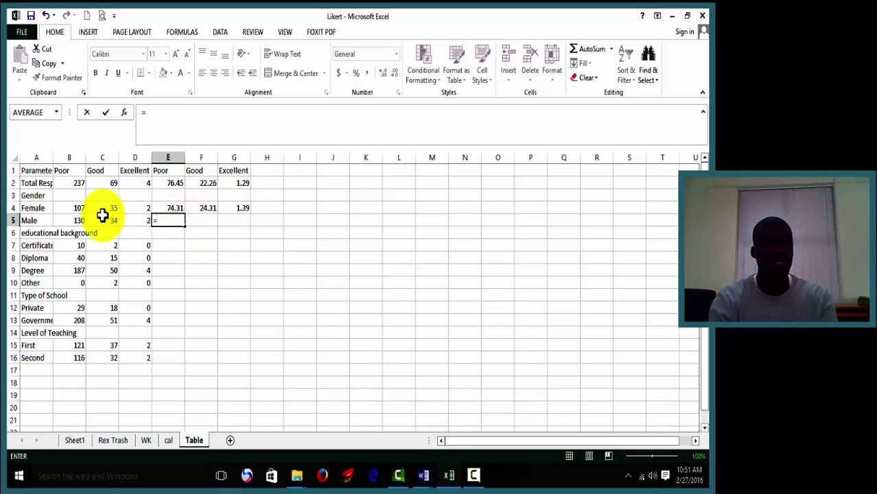
{"action": "left_click", "coordinate": [74, 220]}
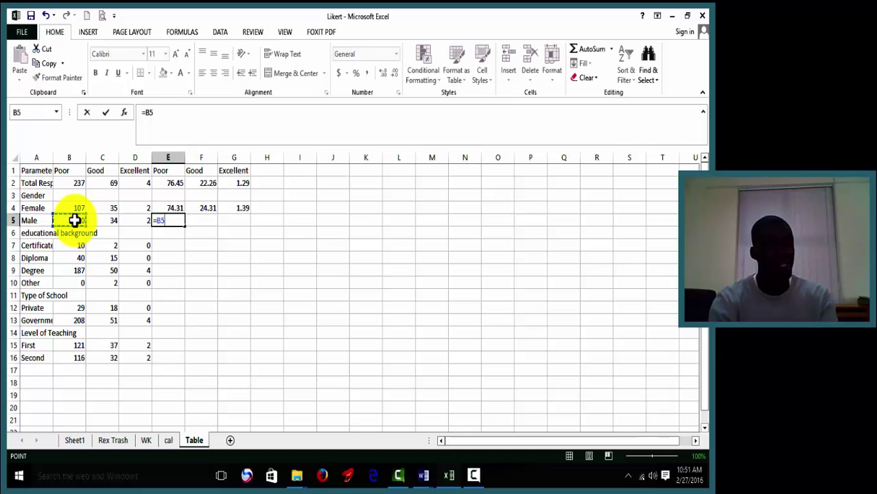
{"action": "type", "text": "/"}
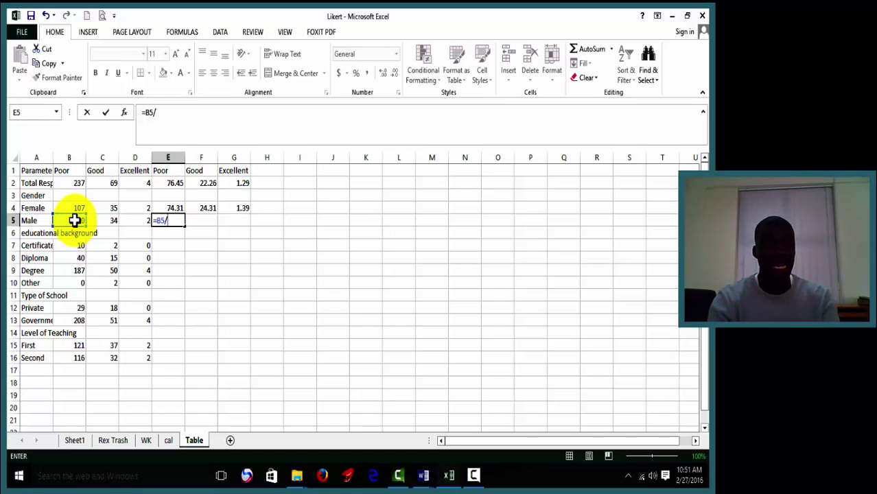
{"action": "type", "text": "166"}
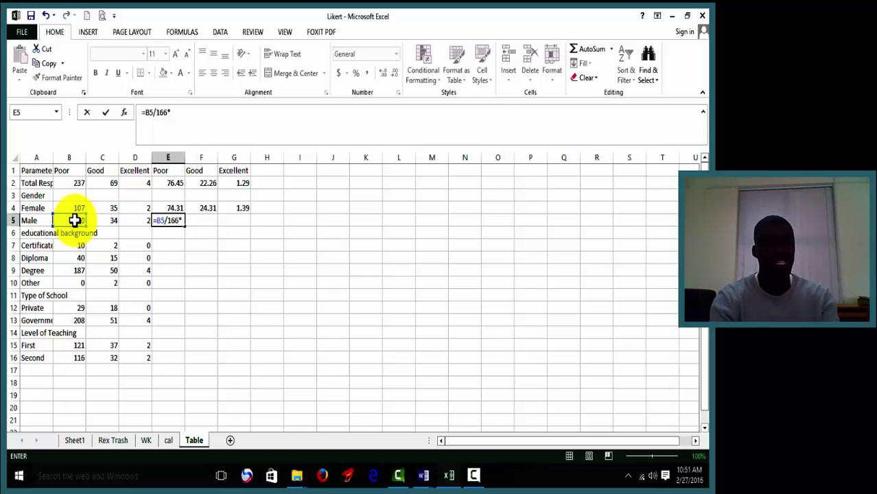
{"action": "type", "text": "*100"}
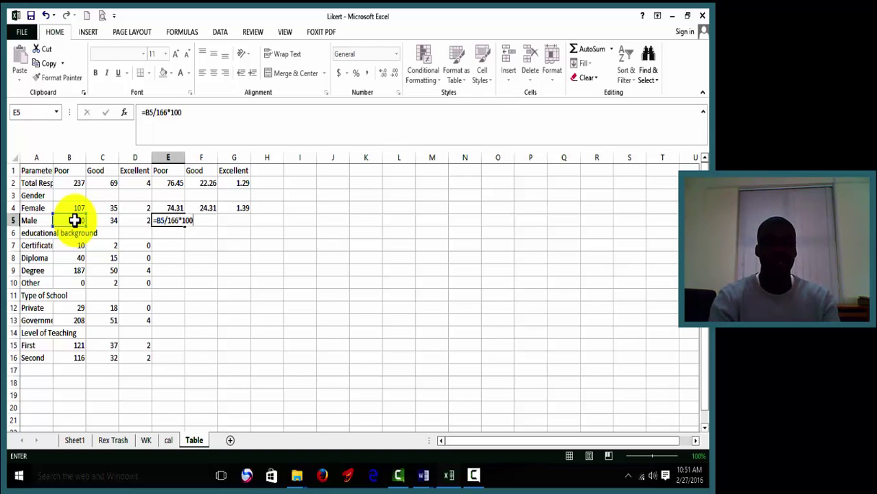
{"action": "key", "text": "Return"}
Step: Copy the Male percentage formula across to Good and Excellent, and format E5 to G5 to two decimal places
{"action": "left_click", "coordinate": [164, 220]}
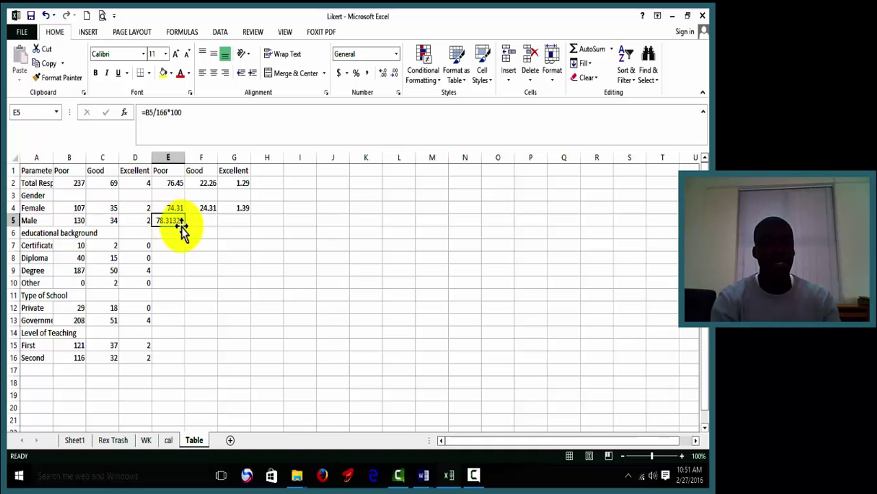
{"action": "left_click_drag", "start_coordinate": [184, 228], "coordinate": [251, 224]}
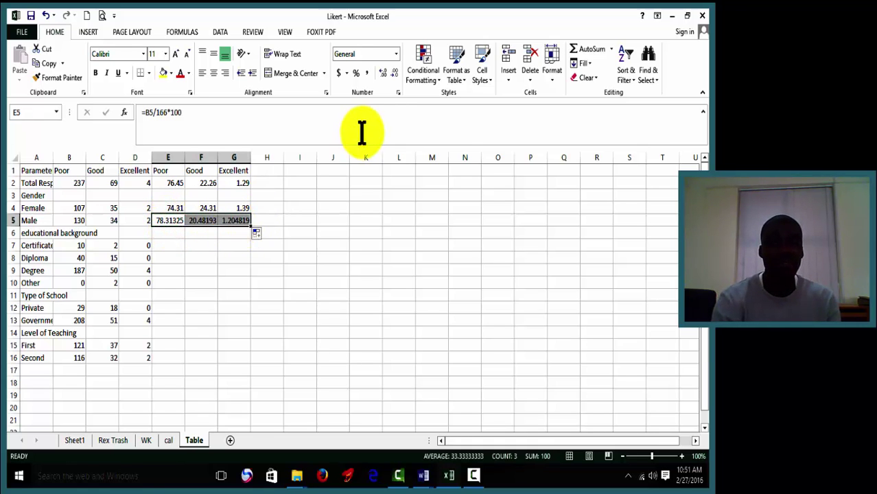
{"action": "left_click", "coordinate": [394, 76]}
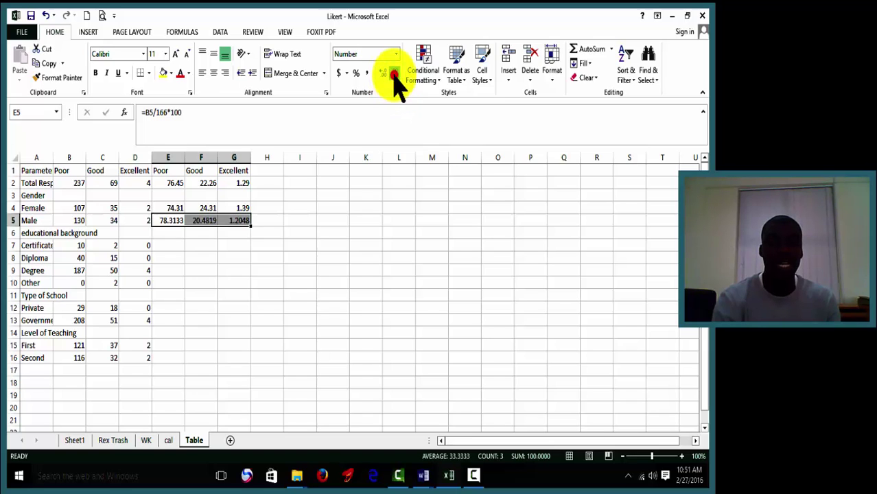
{"action": "left_click", "coordinate": [395, 75]}
{"action": "left_click", "coordinate": [395, 75]}
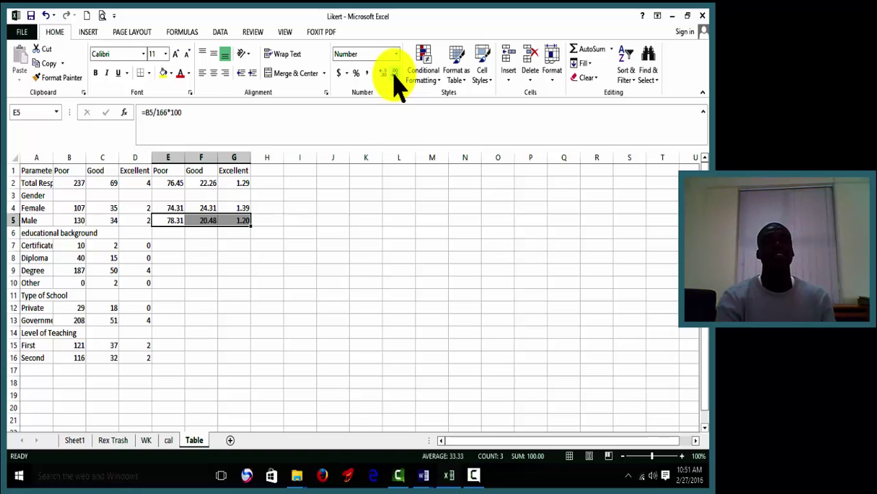
{"action": "left_click", "coordinate": [371, 307]}
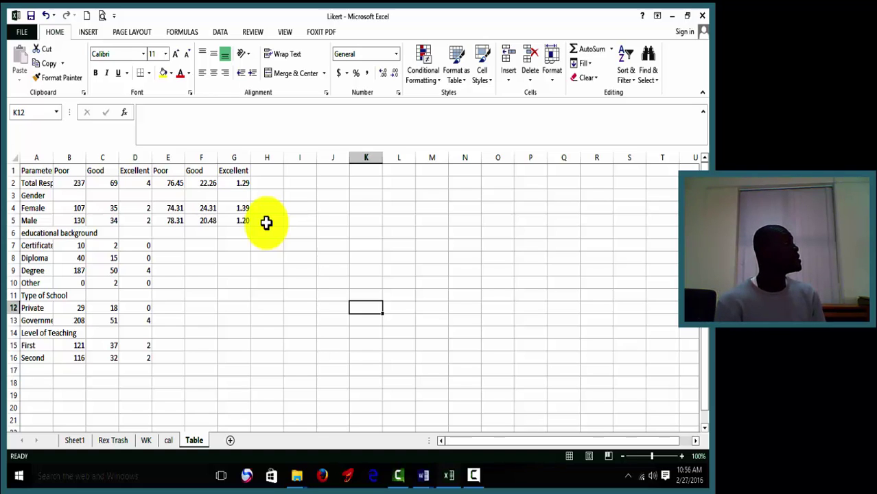
Step: Review the Male percentage formula for Poor, the Female label, and the Total Respondent count under the first Poor heading
{"action": "left_click", "coordinate": [175, 220]}
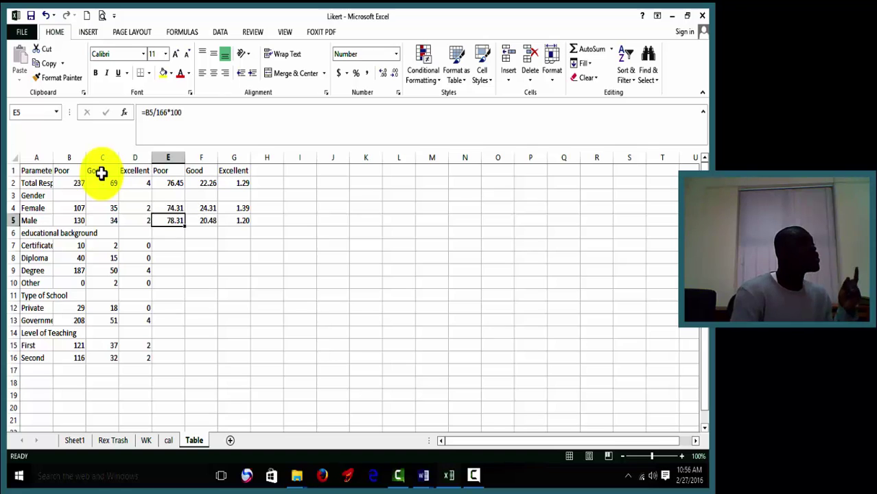
{"action": "left_click", "coordinate": [39, 210]}
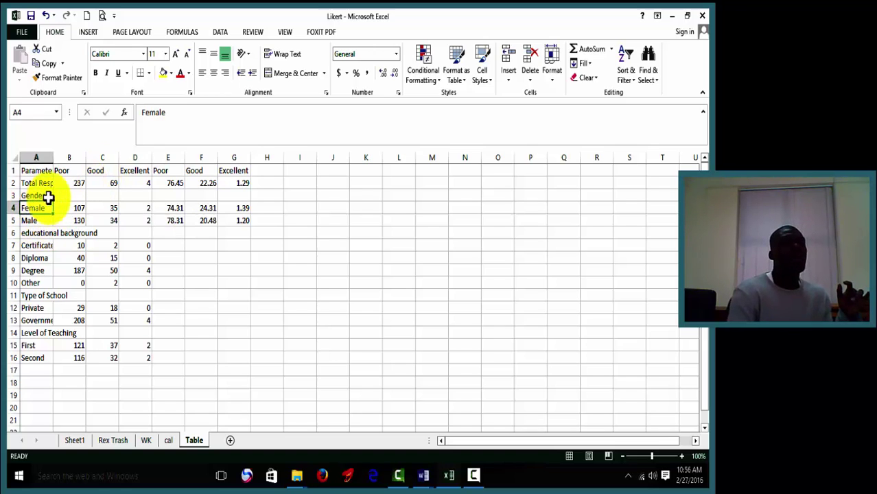
{"action": "left_click", "coordinate": [66, 169]}
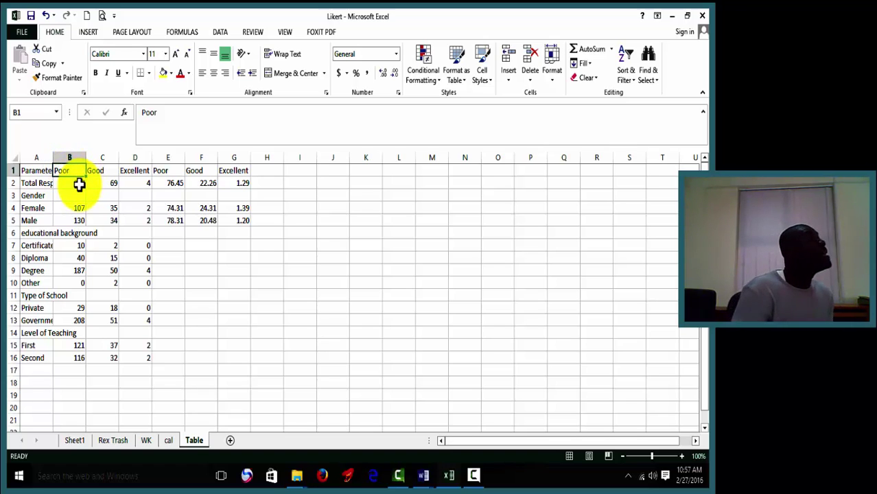
{"action": "left_click", "coordinate": [82, 188]}
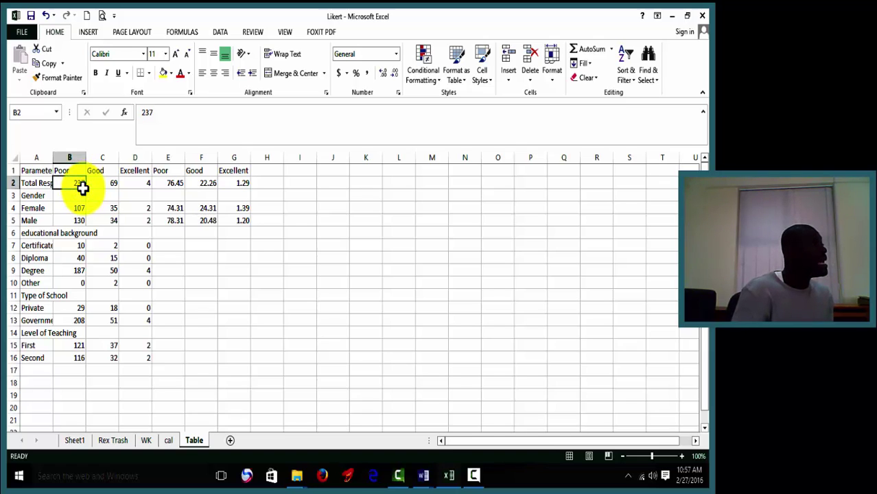
Step: Calculate the Female share of all Poor responses in I4 with =B4/237*100 and copy the formula down to I5 for Male
{"action": "left_click", "coordinate": [80, 183]}
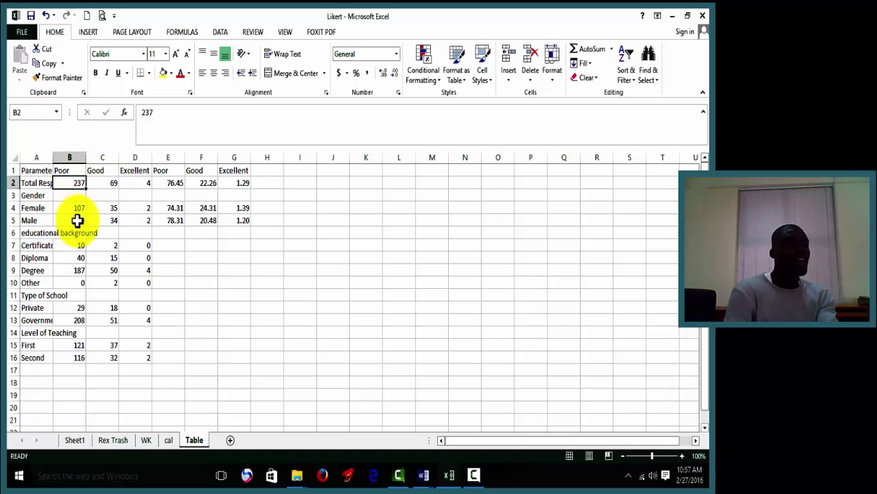
{"action": "left_click", "coordinate": [77, 220]}
{"action": "left_click", "coordinate": [77, 220]}
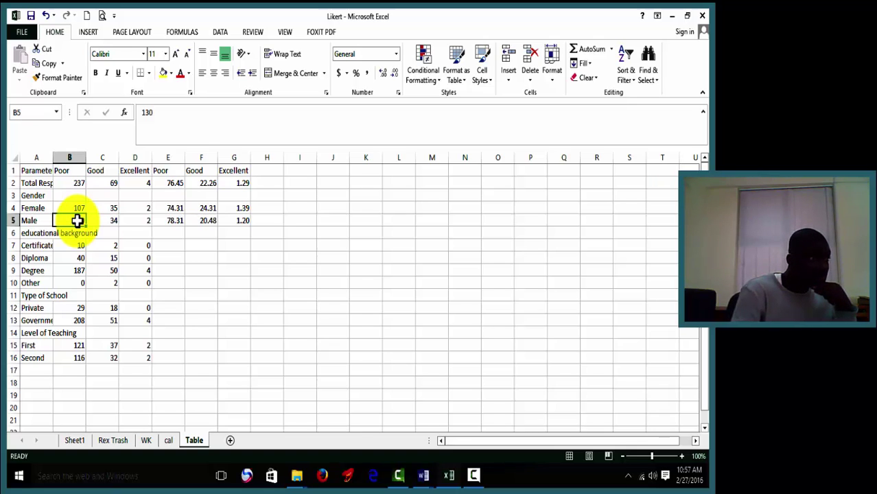
{"action": "left_click", "coordinate": [289, 210]}
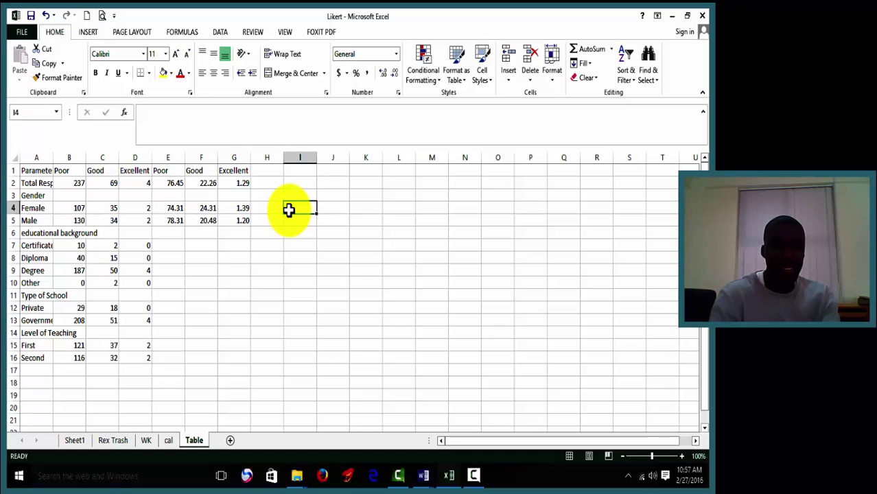
{"action": "type", "text": "="}
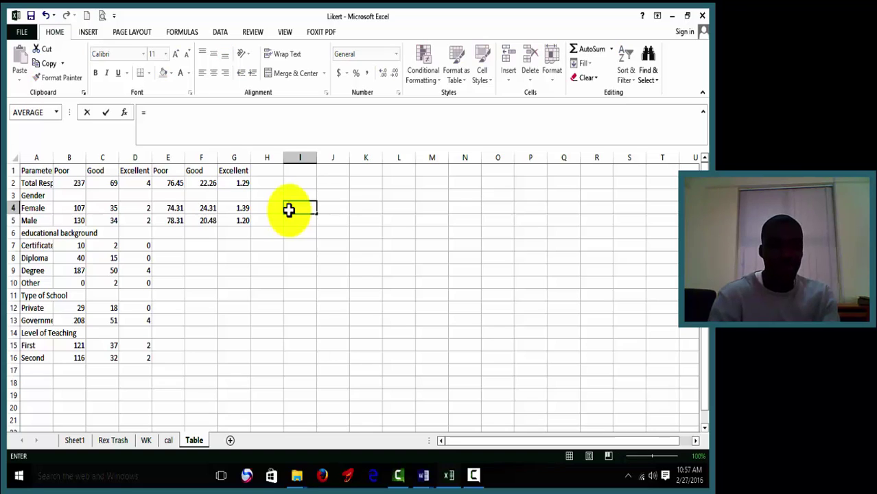
{"action": "left_click", "coordinate": [80, 207]}
{"action": "type", "text": "/"}
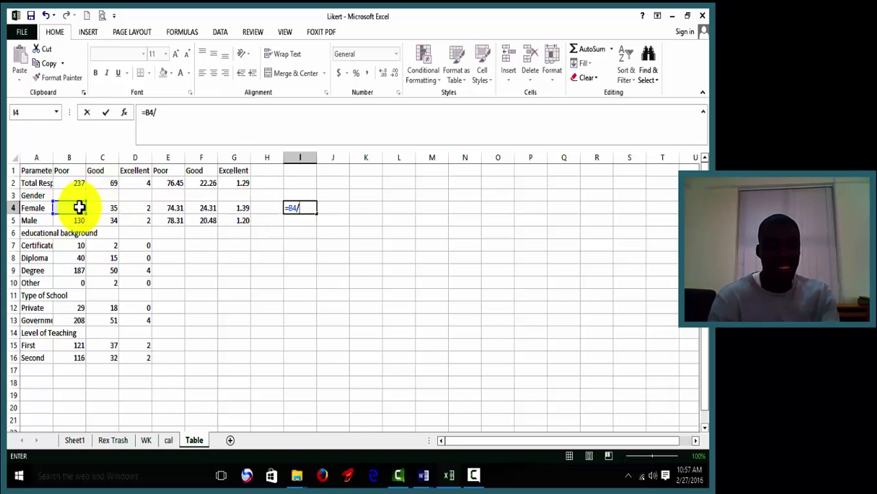
{"action": "type", "text": "2"}
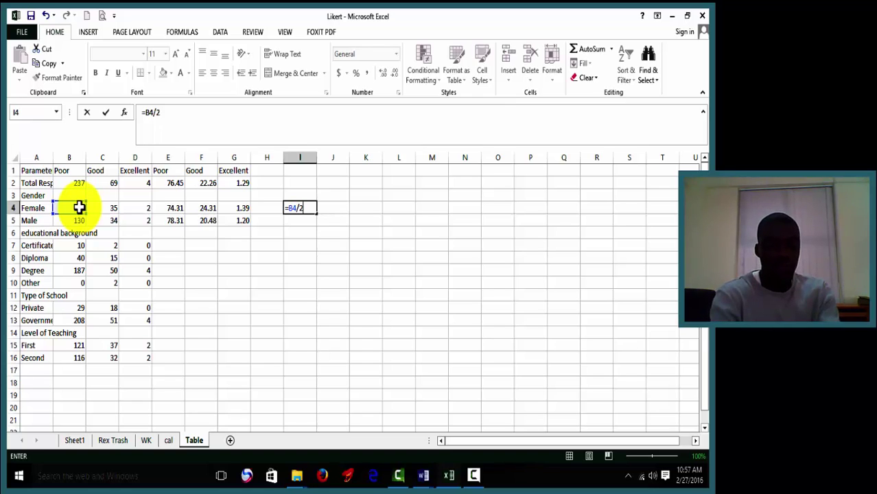
{"action": "type", "text": "37"}
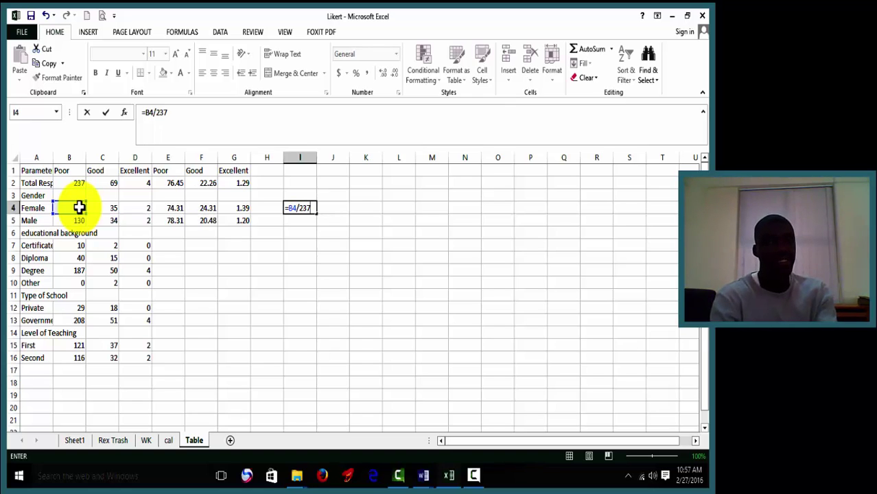
{"action": "type", "text": "100"}
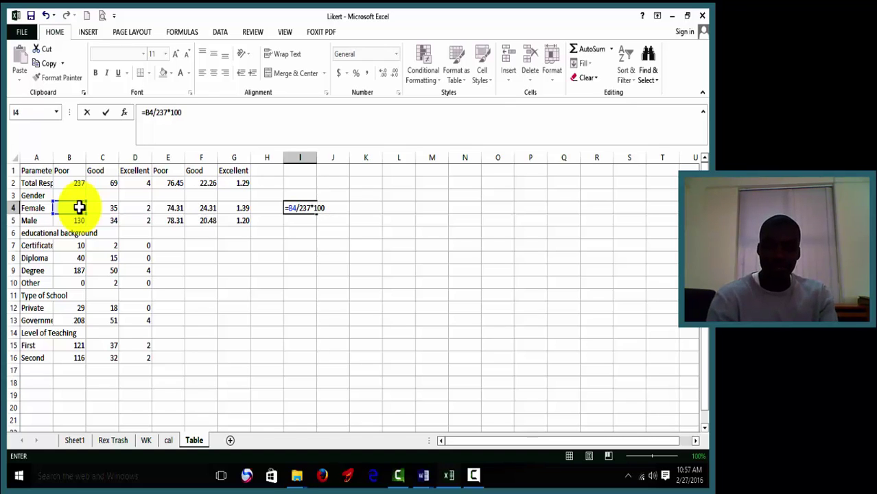
{"action": "key", "text": "Return"}
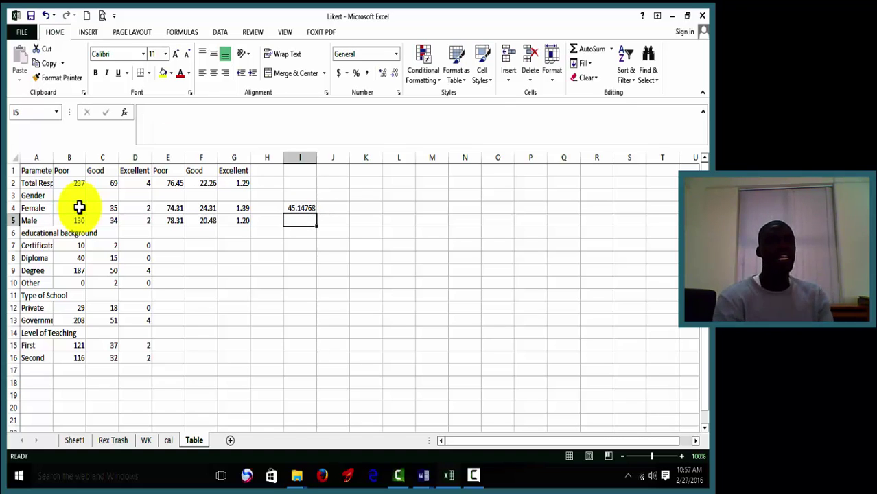
{"action": "left_click", "coordinate": [293, 203]}
{"action": "mouse_move", "coordinate": [315, 214]}
{"action": "left_mouse_down"}
{"action": "mouse_move", "coordinate": [309, 212]}
{"action": "mouse_move", "coordinate": [317, 230]}
{"action": "left_mouse_up"}
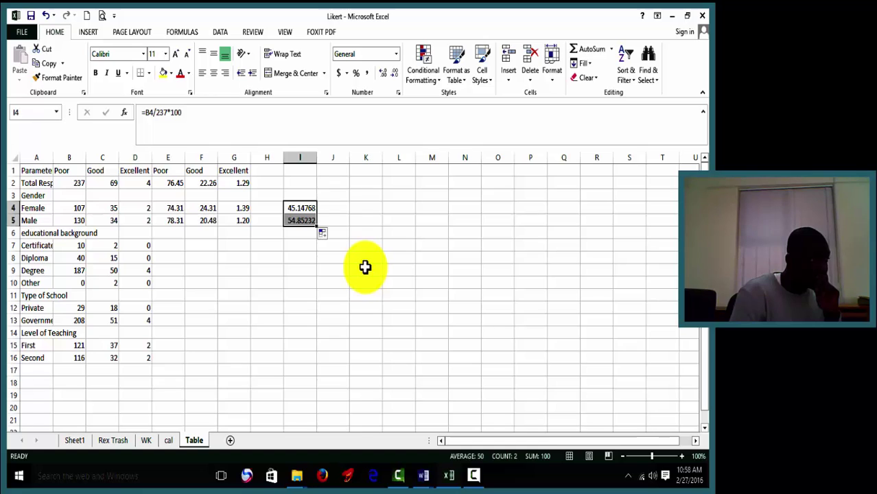
Step: Calculate the Female share of all Good responses in J4 with =C4/69*100 and copy the formula down to J5 for Male
{"action": "left_click", "coordinate": [337, 208]}
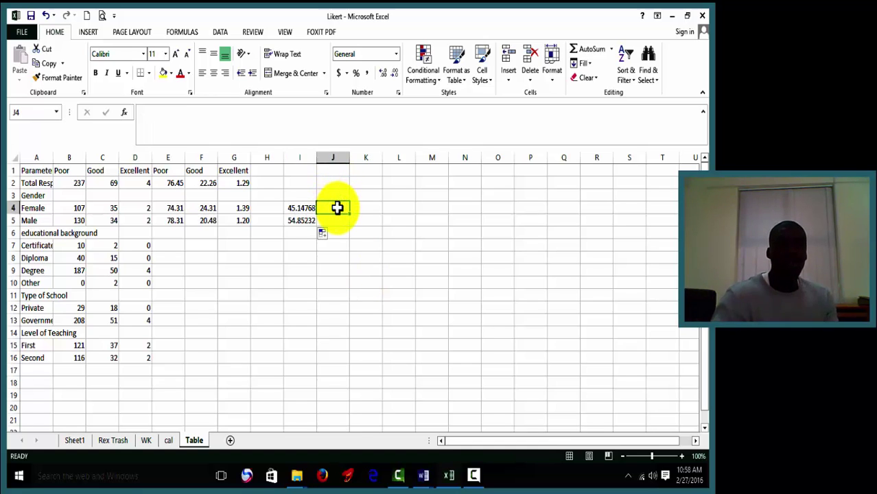
{"action": "type", "text": "="}
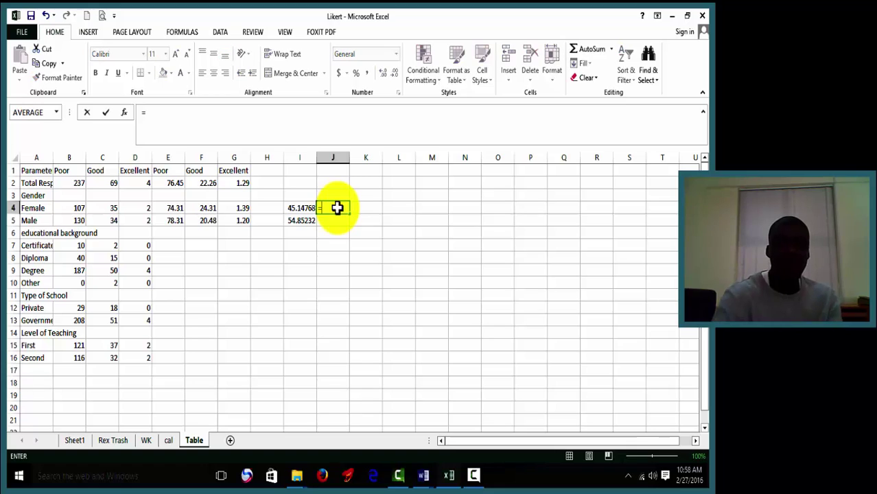
{"action": "left_click", "coordinate": [110, 206]}
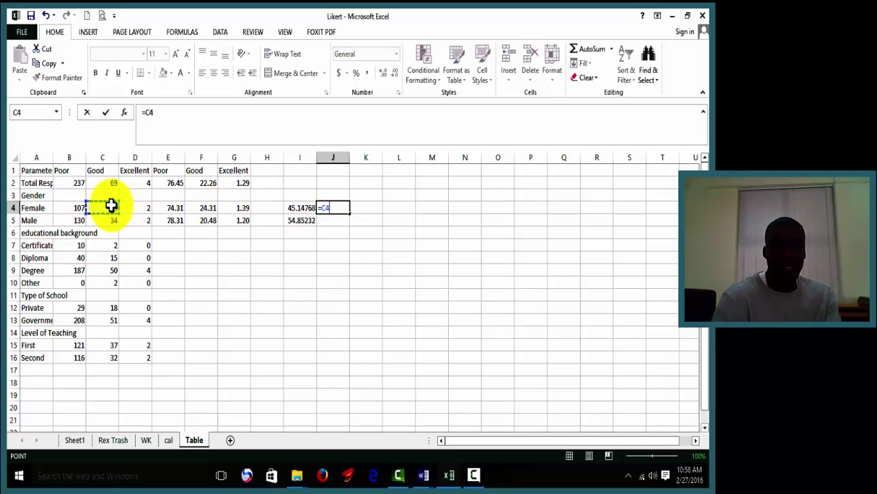
{"action": "type", "text": "/"}
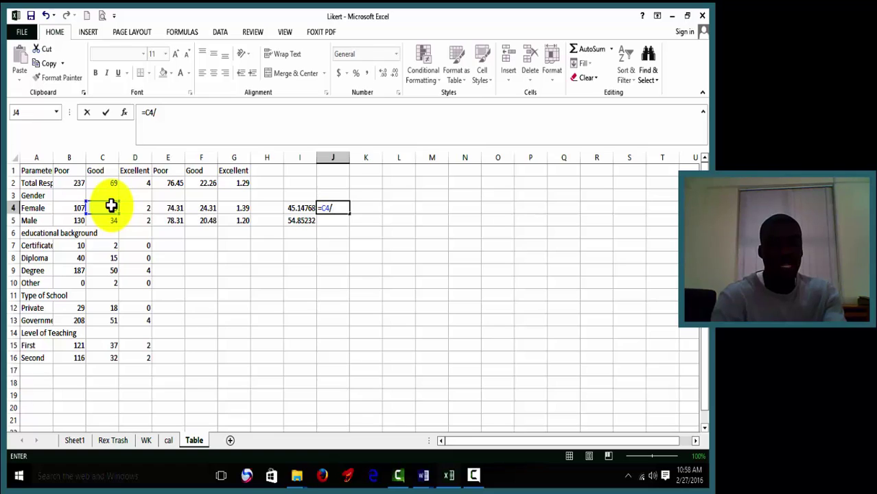
{"action": "type", "text": "69"}
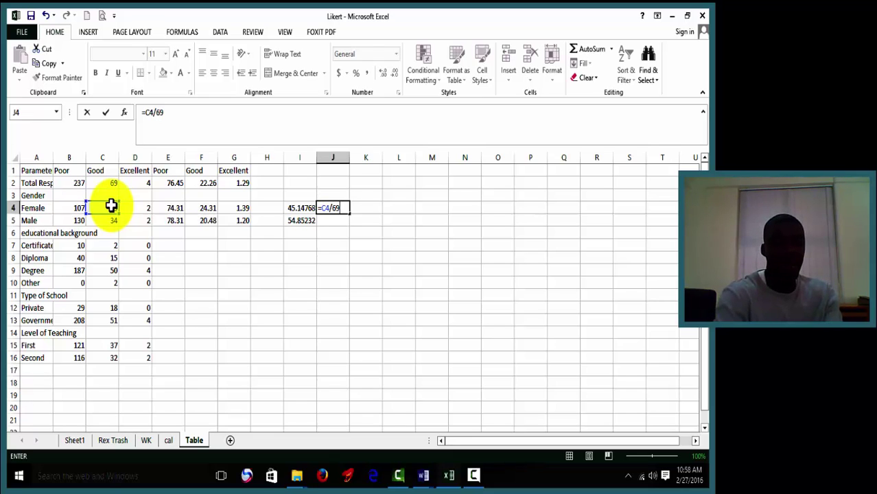
{"action": "type", "text": "*100"}
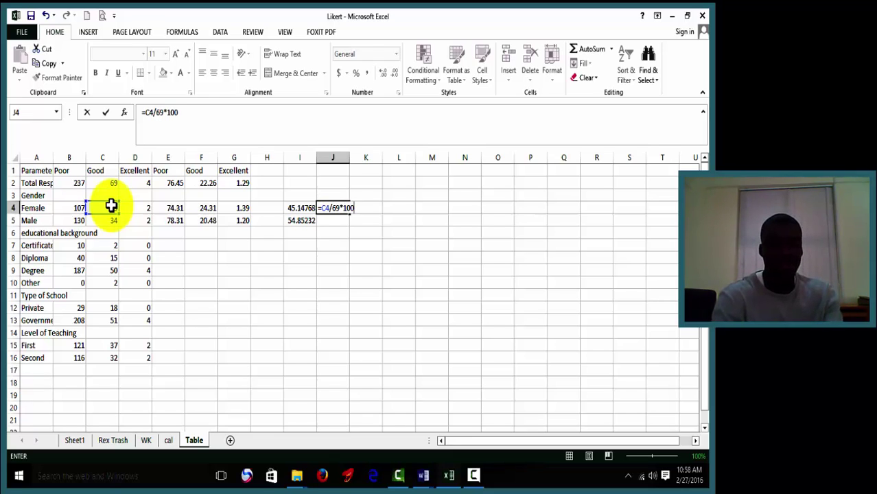
{"action": "key", "text": "Return"}
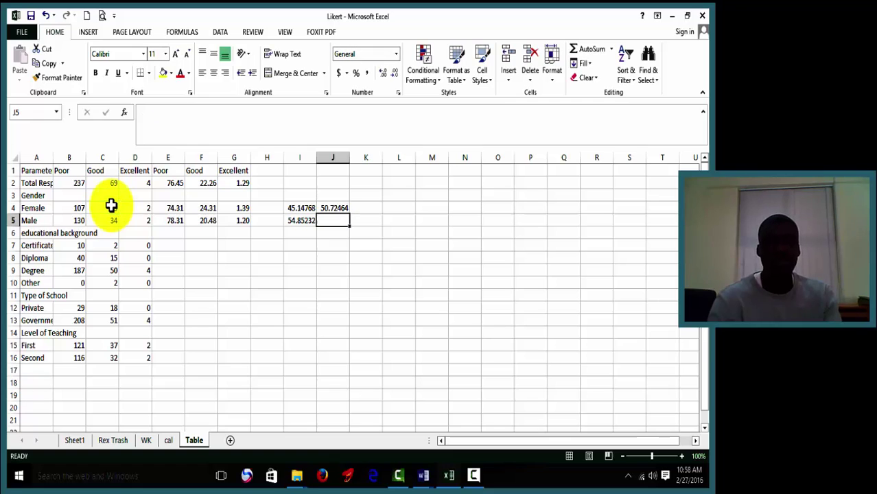
{"action": "left_click", "coordinate": [343, 207]}
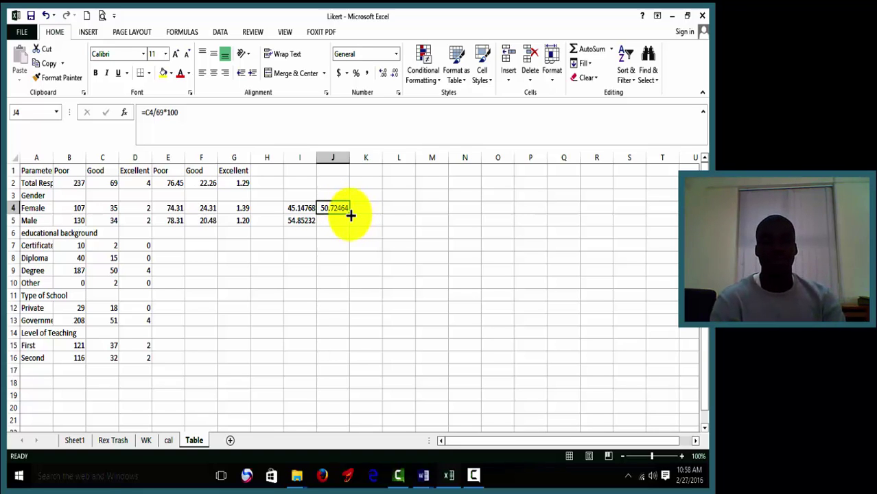
{"action": "left_click_drag", "start_coordinate": [349, 213], "coordinate": [349, 225]}
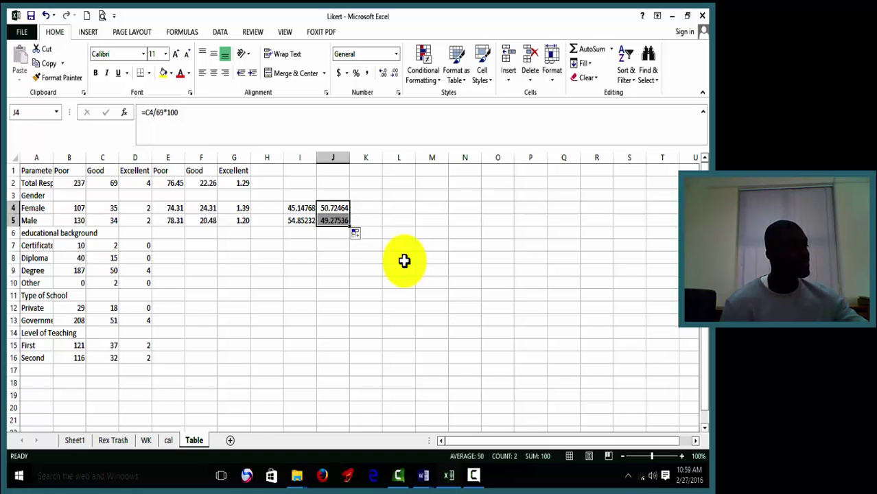
Step: Calculate the Female share of all Excellent responses in K4 with =D4/4*100 and copy the formula down to K5 for Male
{"action": "left_click", "coordinate": [364, 209]}
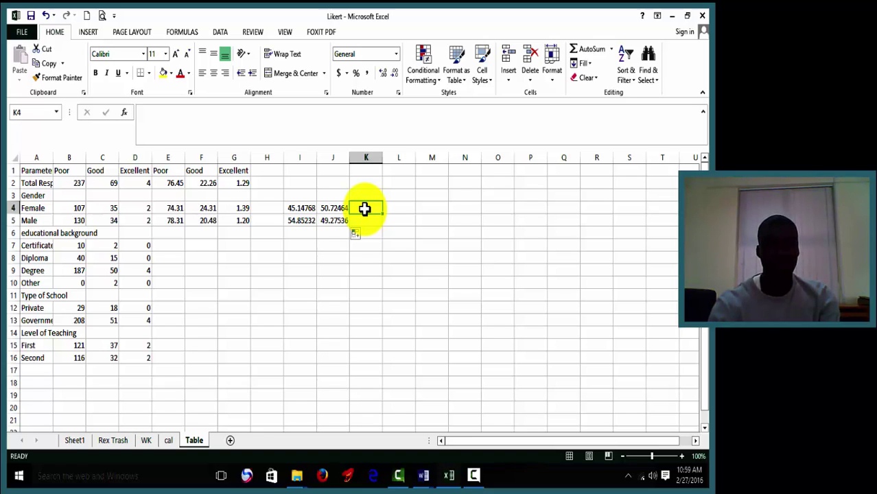
{"action": "type", "text": "="}
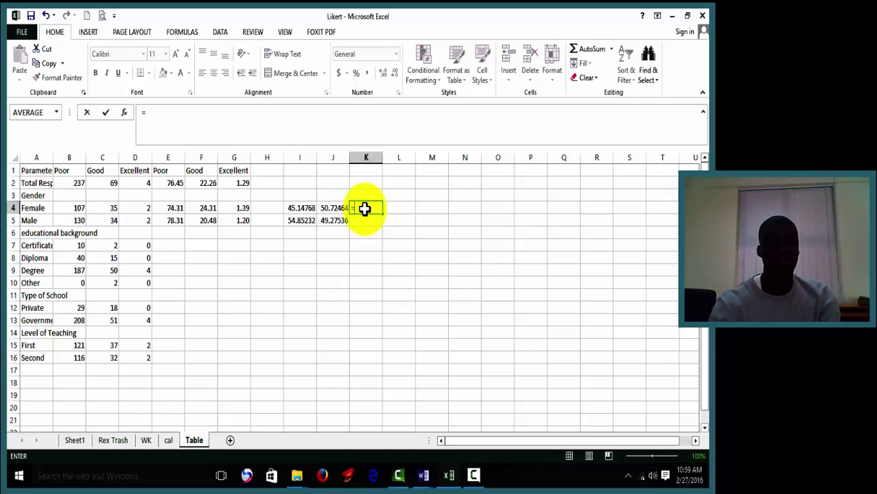
{"action": "left_click", "coordinate": [142, 211]}
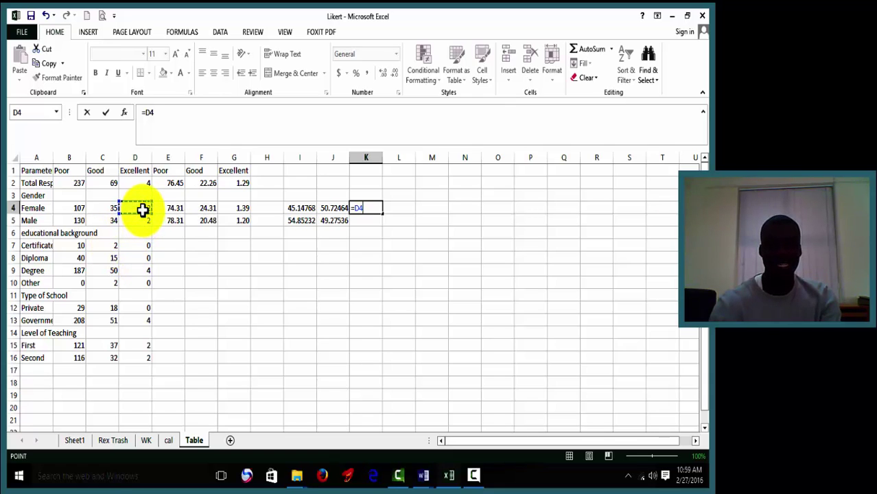
{"action": "type", "text": "/4"}
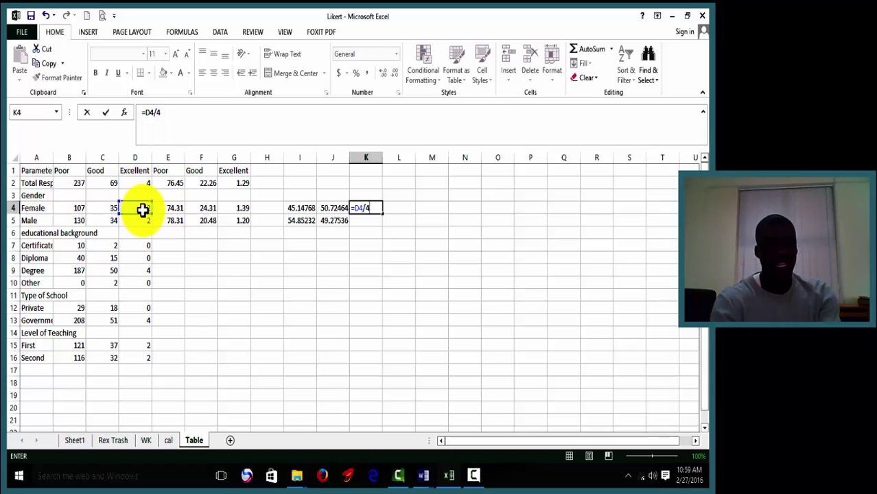
{"action": "type", "text": "*100"}
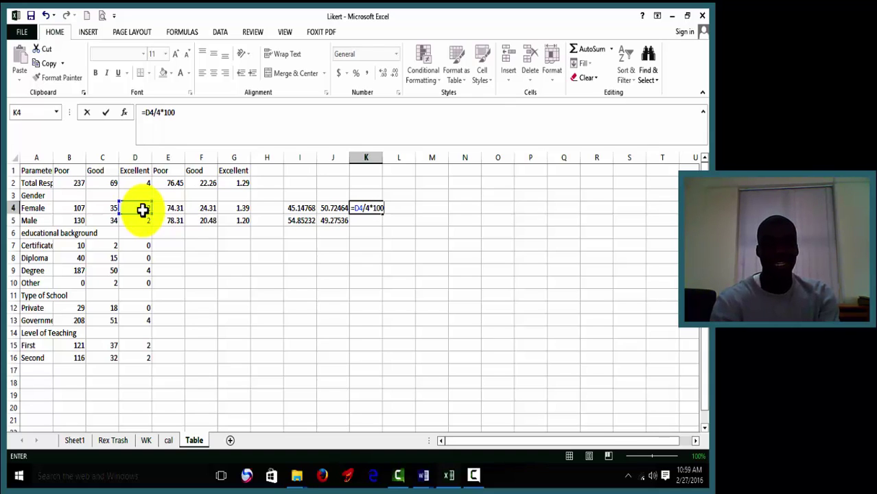
{"action": "key", "text": "Return"}
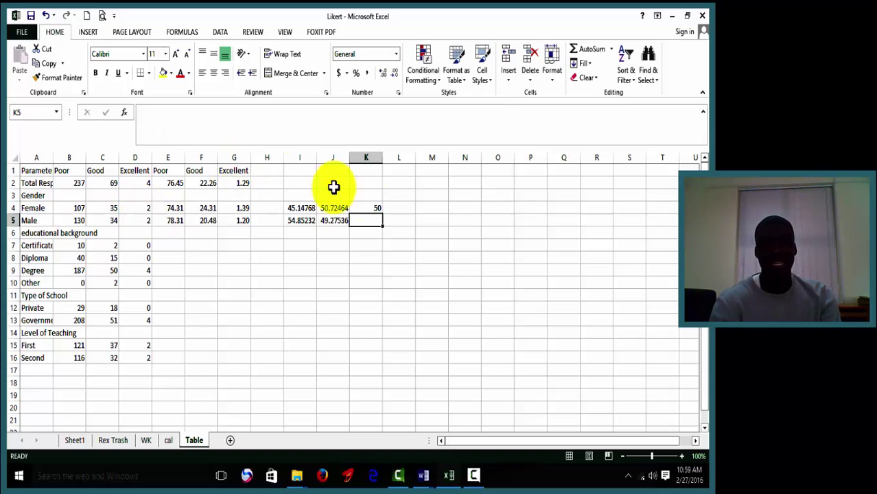
{"action": "left_click", "coordinate": [371, 208]}
{"action": "left_click_drag", "start_coordinate": [383, 214], "coordinate": [381, 224]}
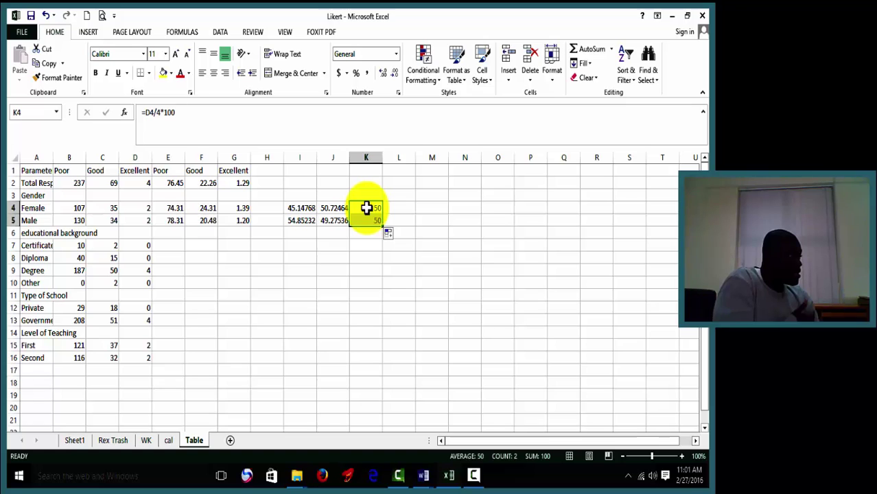
Step: Review the Gender block's Female and Male labels, the Excellent heading and the response counts in A3 to D5
{"action": "left_click", "coordinate": [44, 198]}
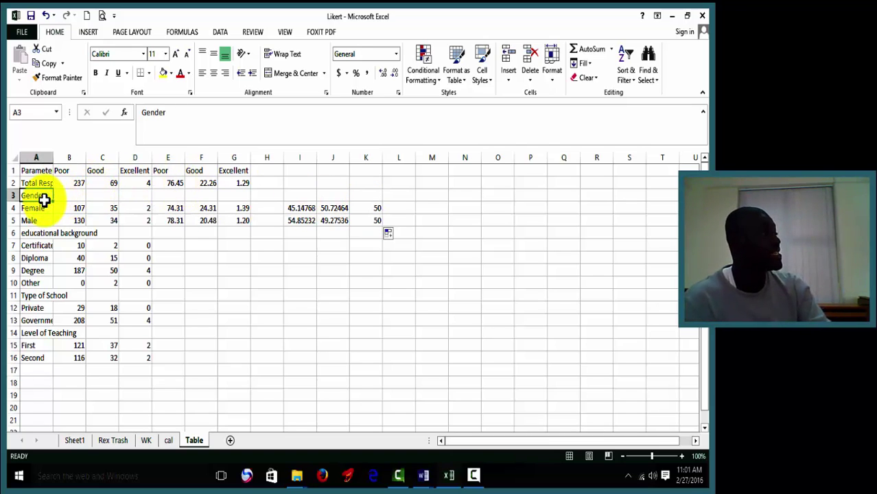
{"action": "left_click", "coordinate": [43, 198]}
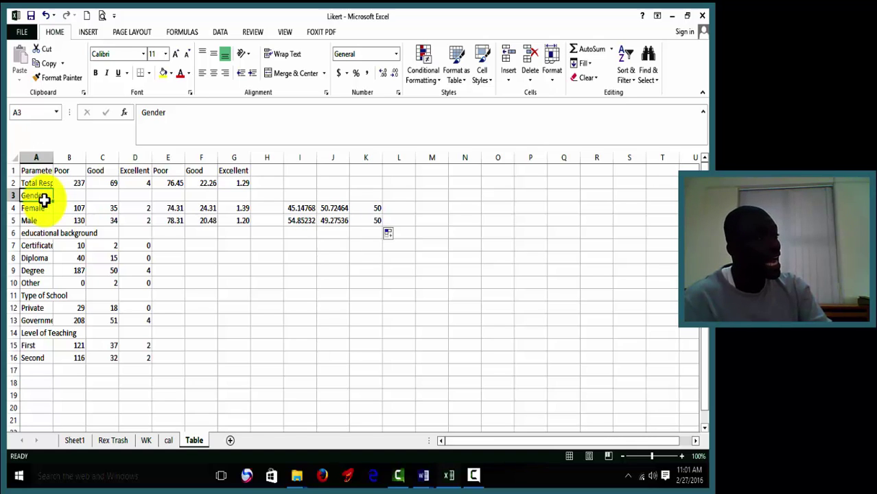
{"action": "left_click", "coordinate": [41, 206]}
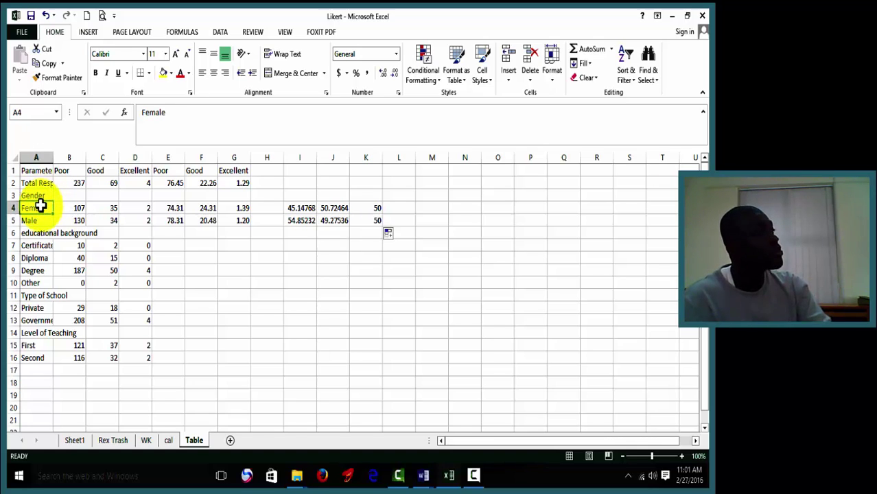
{"action": "left_click", "coordinate": [40, 220]}
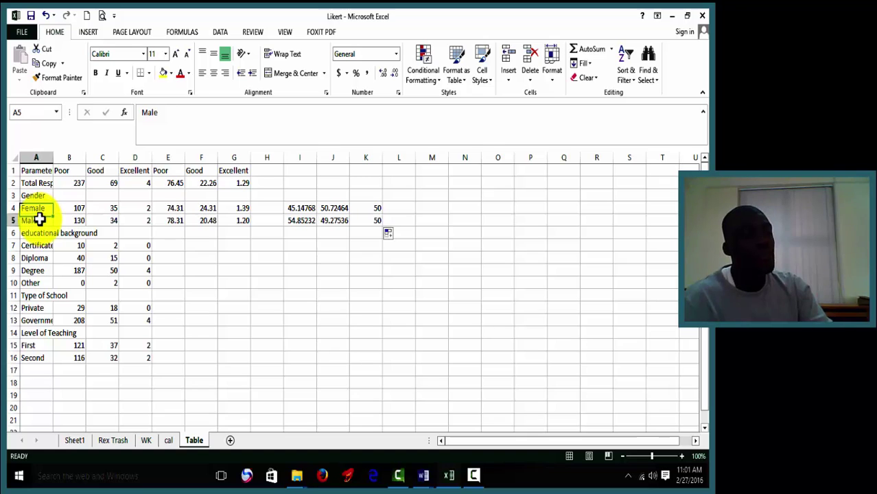
{"action": "left_click", "coordinate": [40, 220]}
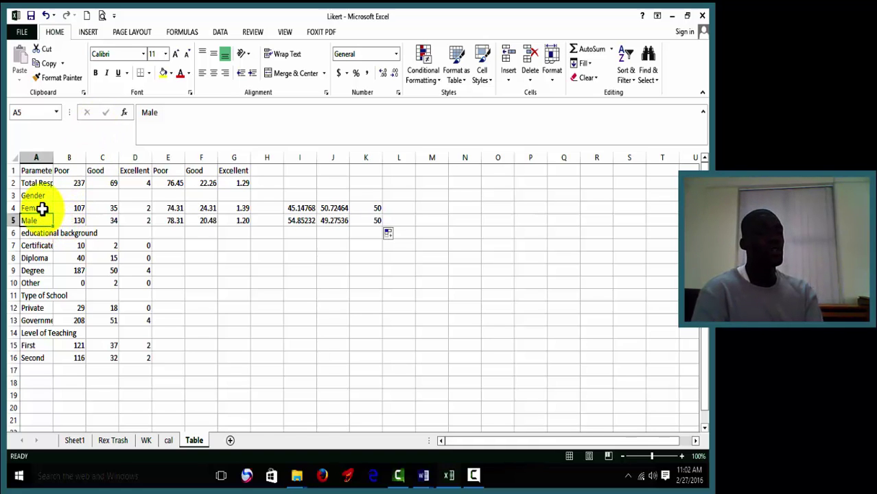
{"action": "left_click_drag", "start_coordinate": [43, 209], "coordinate": [147, 172]}
{"action": "left_click", "coordinate": [148, 173]}
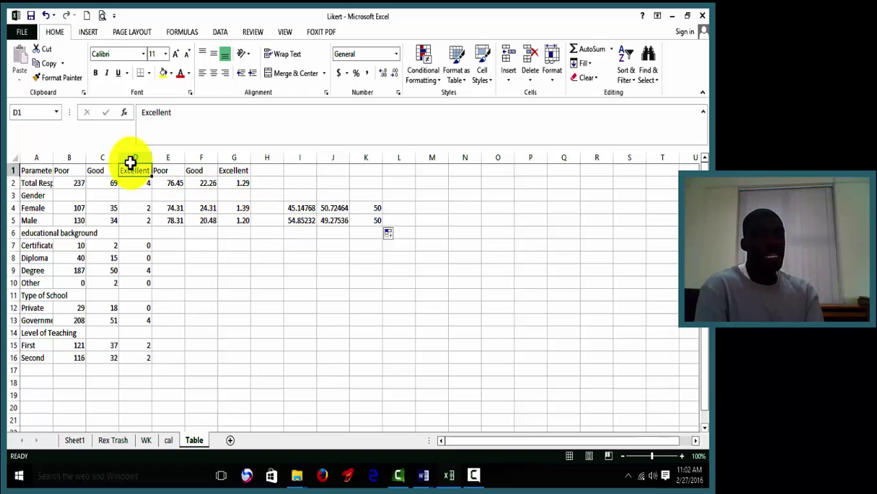
{"action": "left_click", "coordinate": [144, 197]}
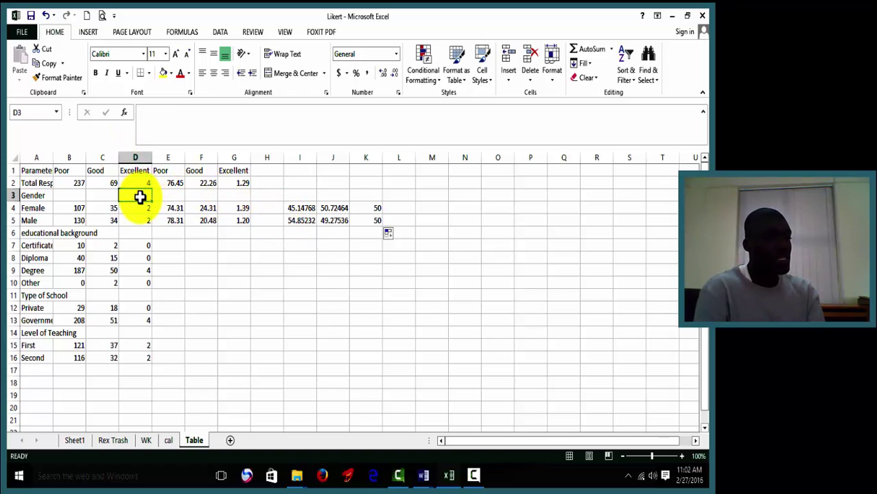
{"action": "left_click_drag", "start_coordinate": [142, 195], "coordinate": [53, 219]}
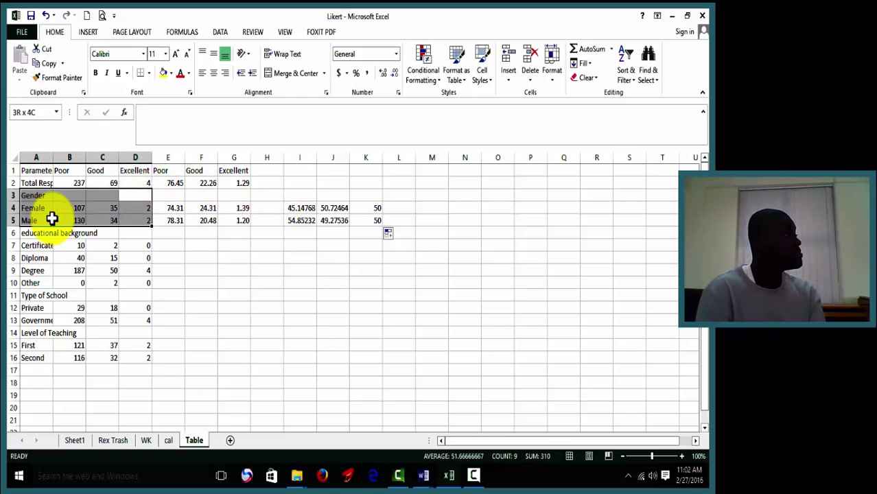
{"action": "left_click", "coordinate": [53, 219]}
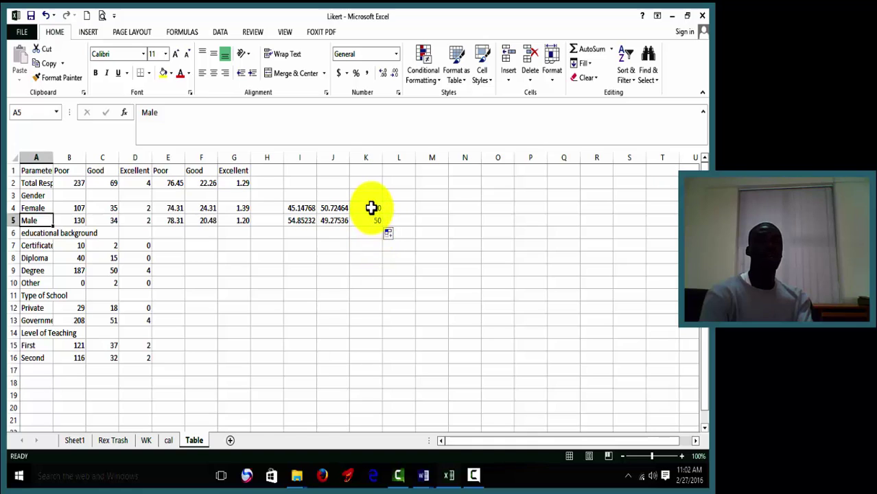
Step: Clear the Female and Male share calculations from I4:K5
{"action": "left_click_drag", "start_coordinate": [372, 208], "coordinate": [371, 220]}
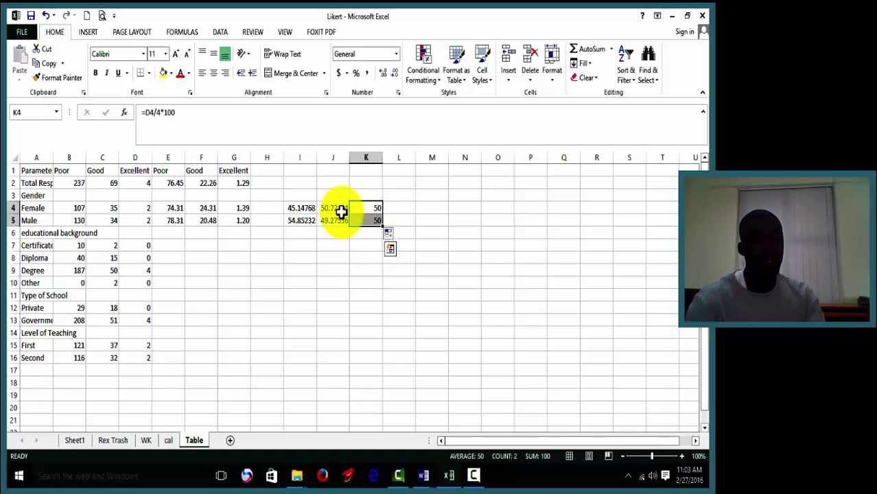
{"action": "left_click_drag", "start_coordinate": [341, 212], "coordinate": [341, 221]}
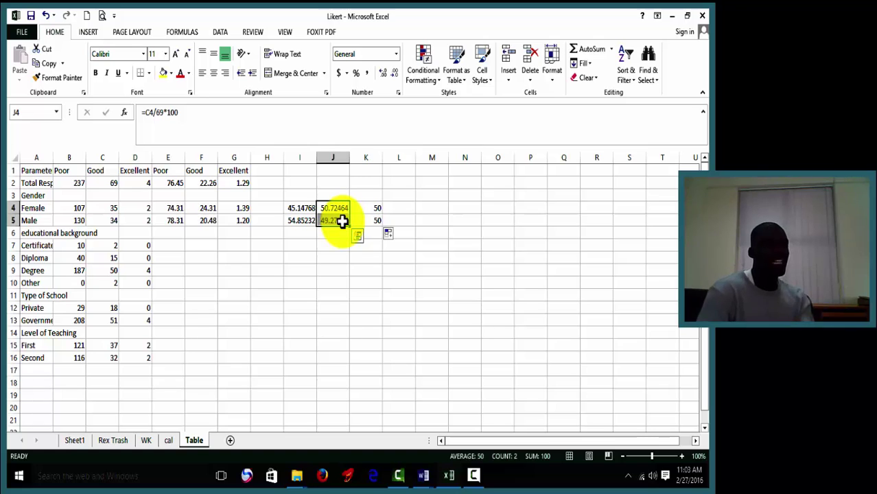
{"action": "left_click", "coordinate": [210, 208]}
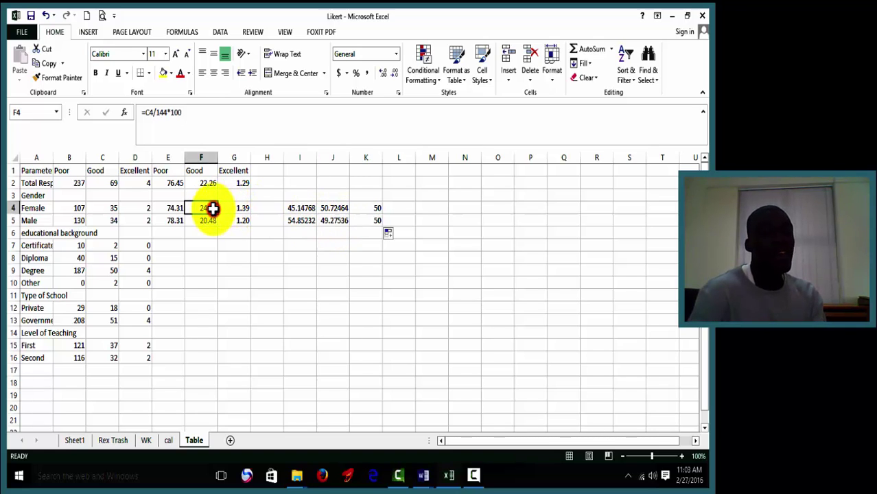
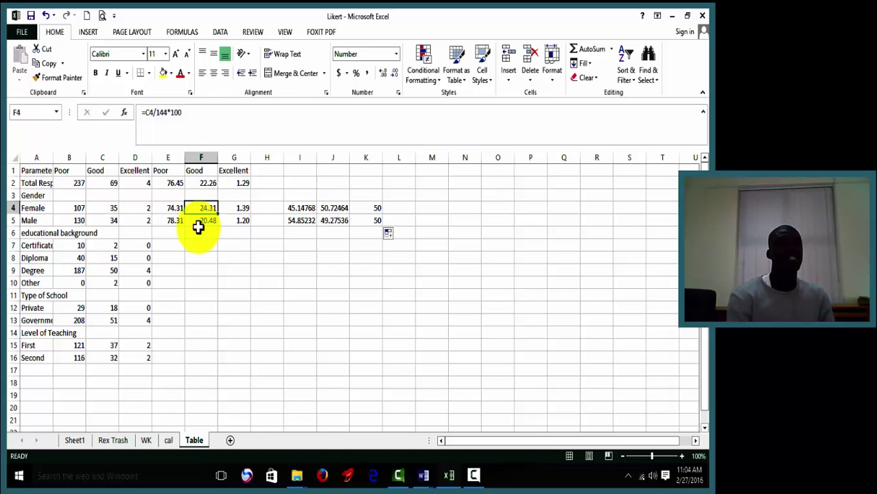
{"action": "left_click", "coordinate": [299, 207]}
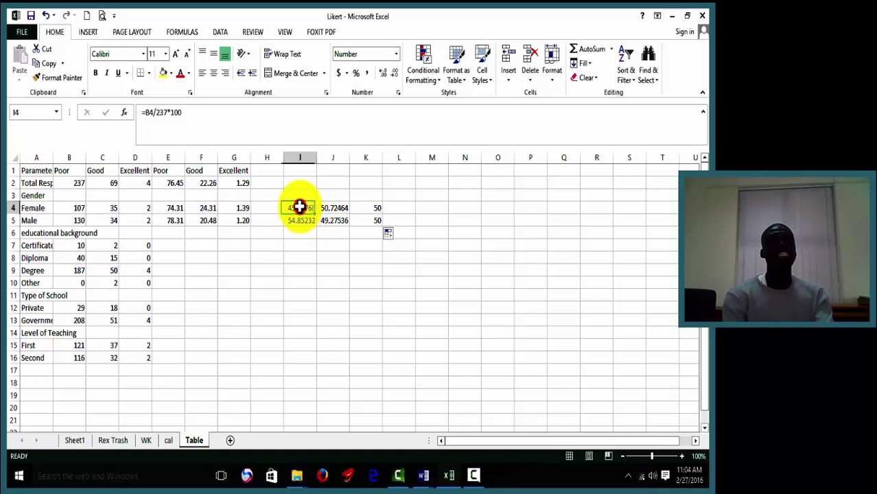
{"action": "left_click_drag", "start_coordinate": [300, 207], "coordinate": [369, 220]}
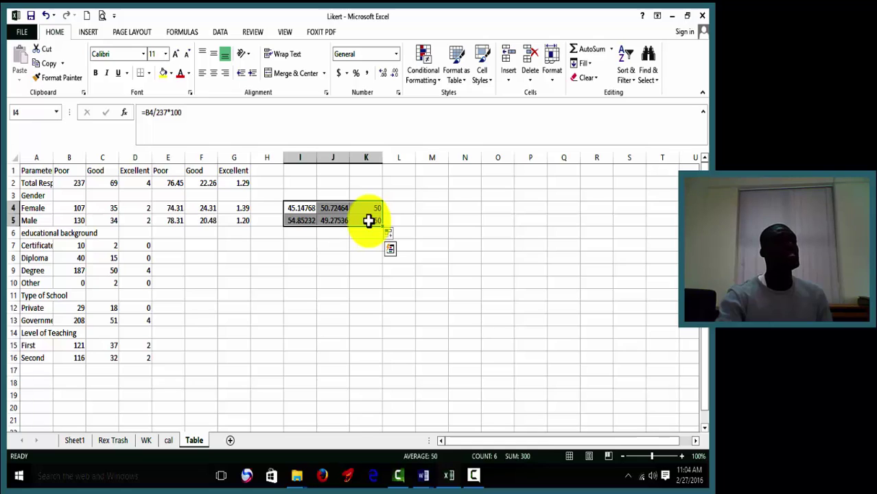
{"action": "key", "text": "Delete"}
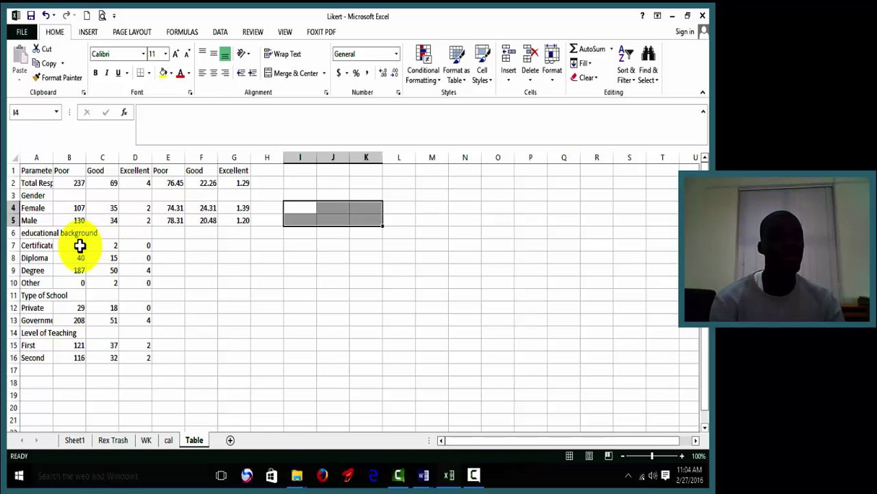
Step: Total the Certificate counts in B7:D7 and calculate the Certificate Poor percentage in E7 with =B7/12*100
{"action": "left_click_drag", "start_coordinate": [80, 245], "coordinate": [140, 246]}
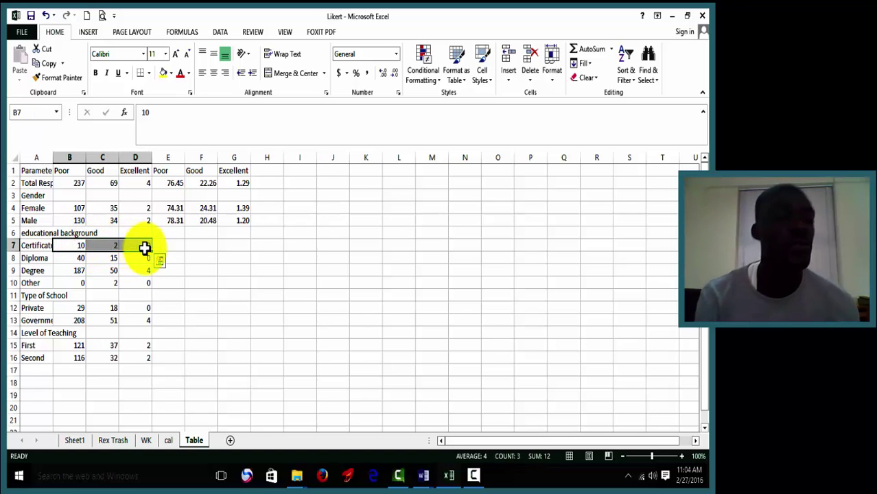
{"action": "left_click", "coordinate": [179, 242]}
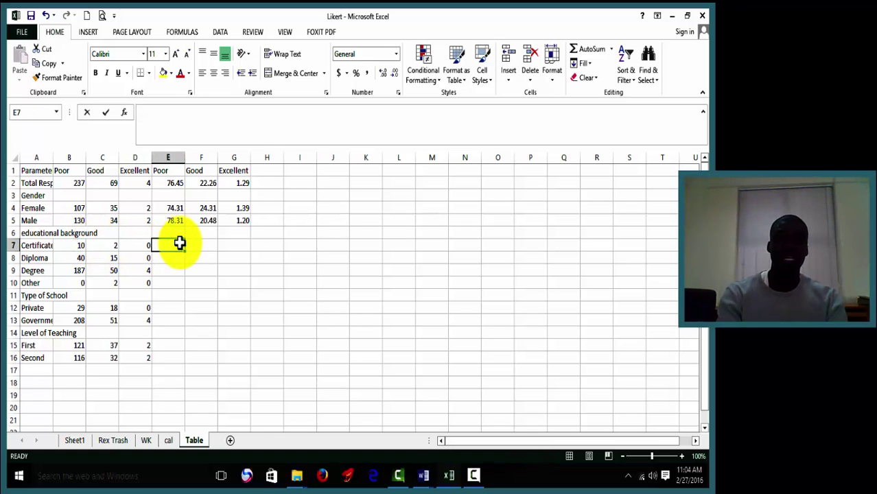
{"action": "type", "text": "="}
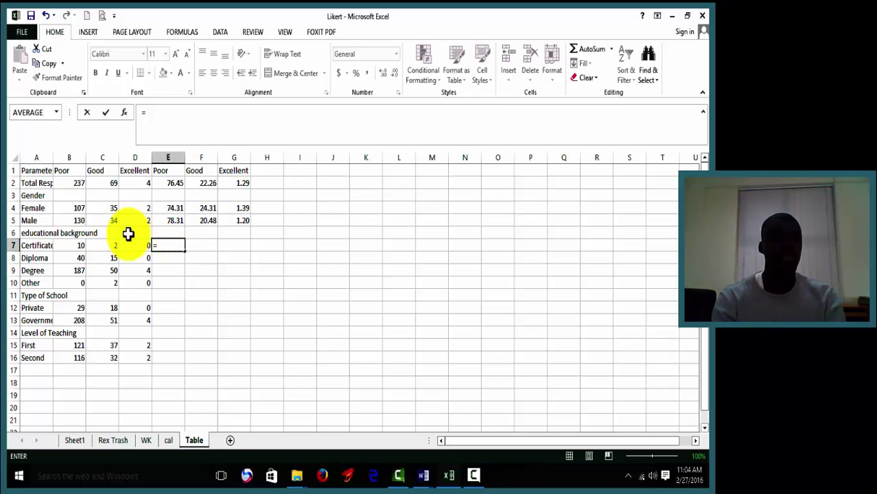
{"action": "left_click", "coordinate": [78, 246]}
{"action": "type", "text": "/12*100"}
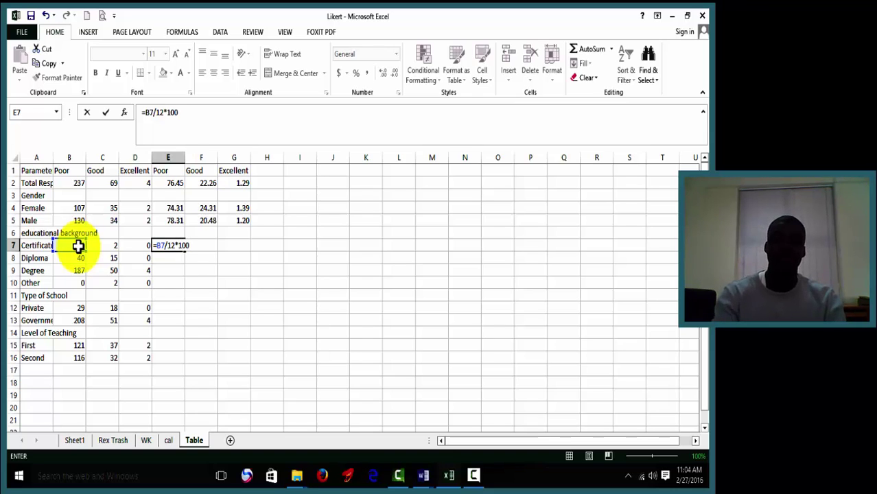
{"action": "key", "text": "Return"}
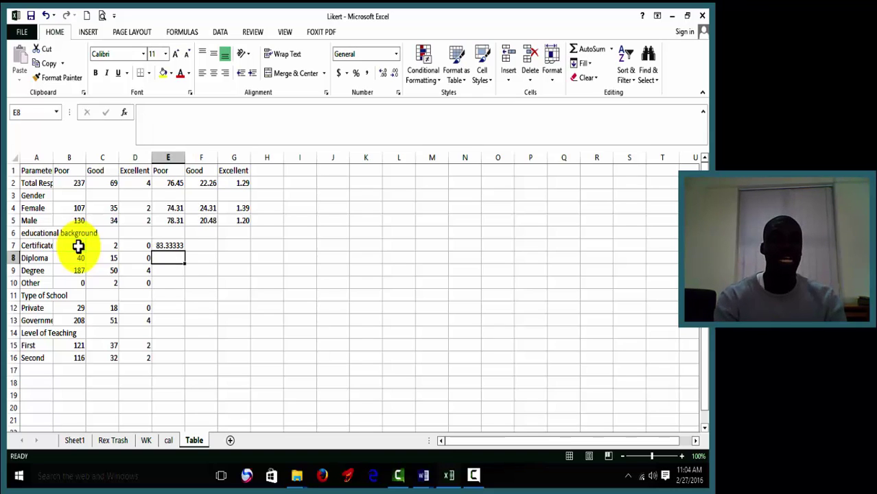
Step: Copy the Certificate formula from E7 across to G7 and reduce E7:G7 to two decimal places
{"action": "left_click", "coordinate": [167, 246]}
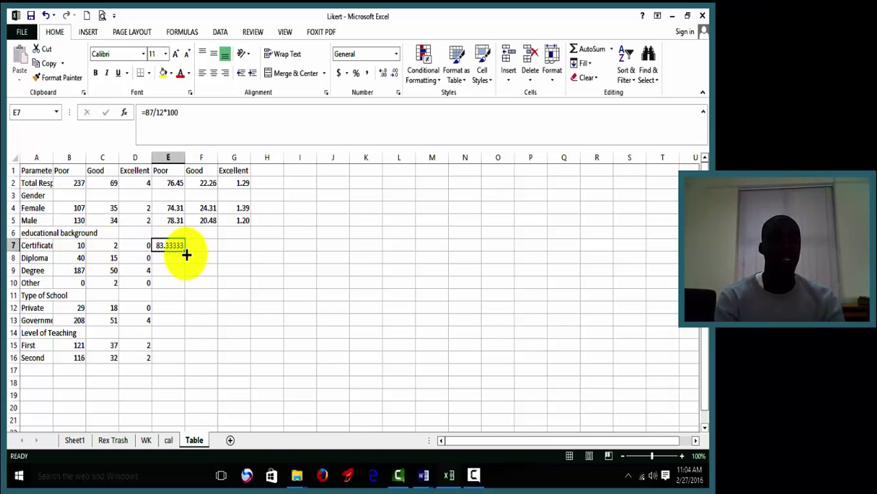
{"action": "left_click_drag", "start_coordinate": [184, 250], "coordinate": [255, 246]}
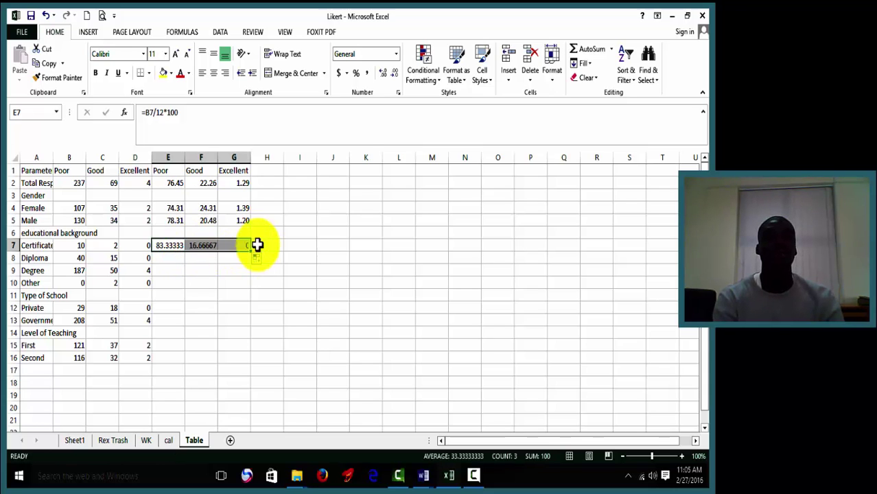
{"action": "left_click", "coordinate": [394, 73]}
{"action": "left_click", "coordinate": [395, 72]}
{"action": "left_click", "coordinate": [395, 73]}
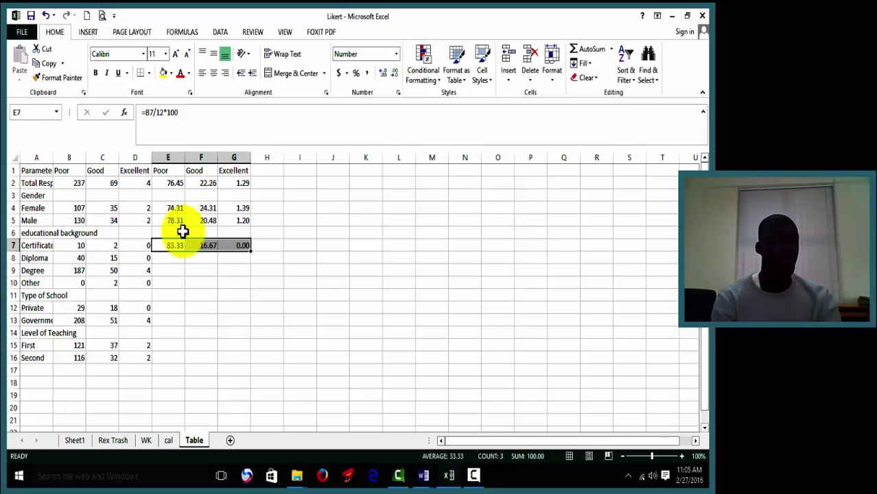
Step: Total the Diploma counts in B8:D8 and calculate the Diploma Poor percentage in E8 with =B8/55*100
{"action": "left_click", "coordinate": [74, 259]}
{"action": "left_click_drag", "start_coordinate": [74, 260], "coordinate": [143, 259]}
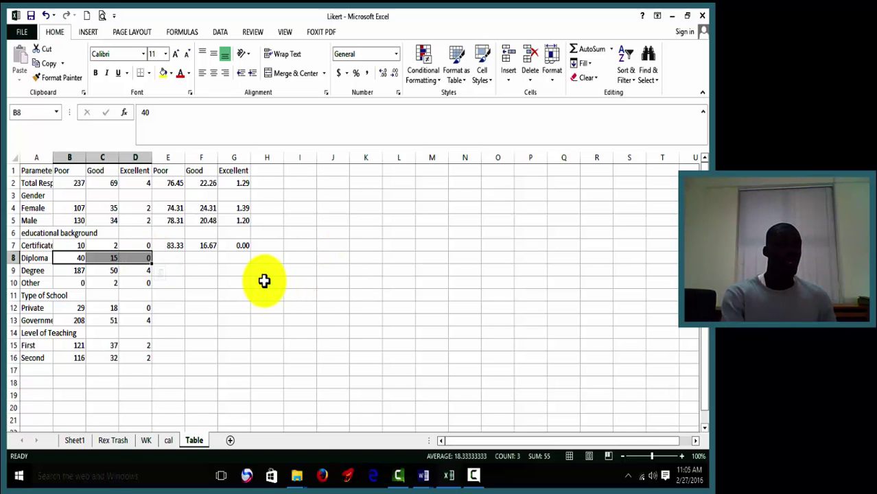
{"action": "left_click", "coordinate": [177, 275]}
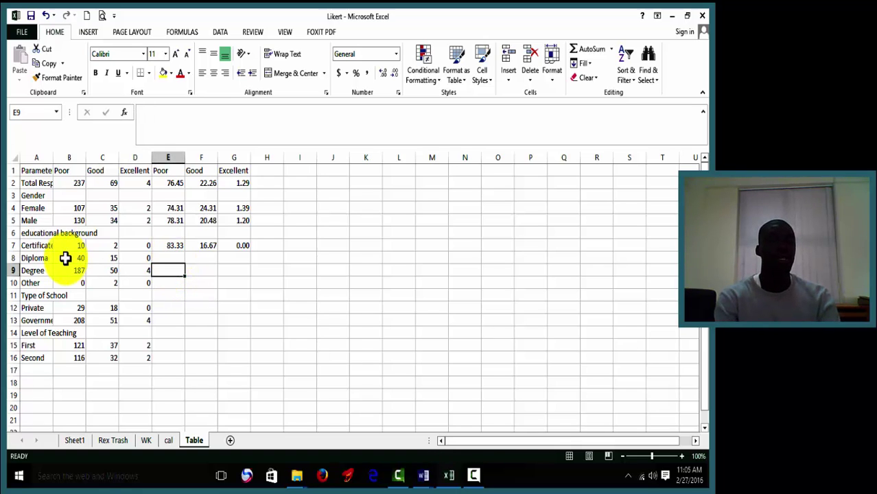
{"action": "left_click_drag", "start_coordinate": [65, 258], "coordinate": [96, 260]}
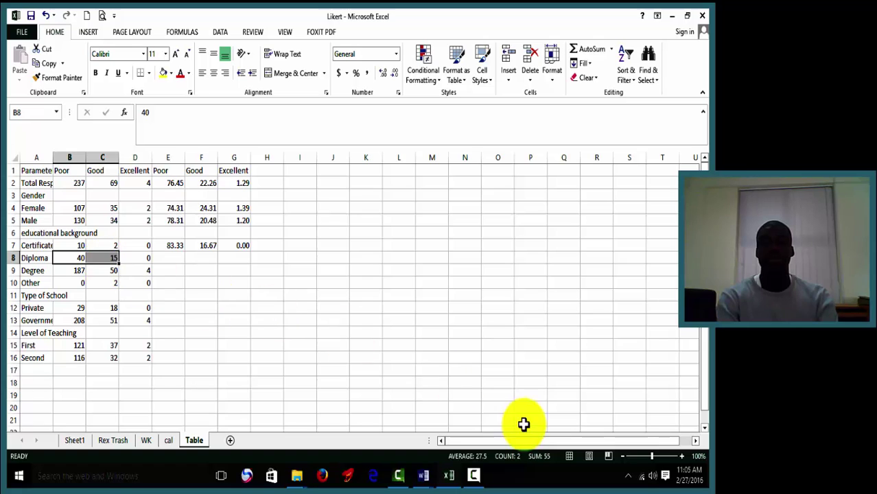
{"action": "left_click", "coordinate": [174, 257]}
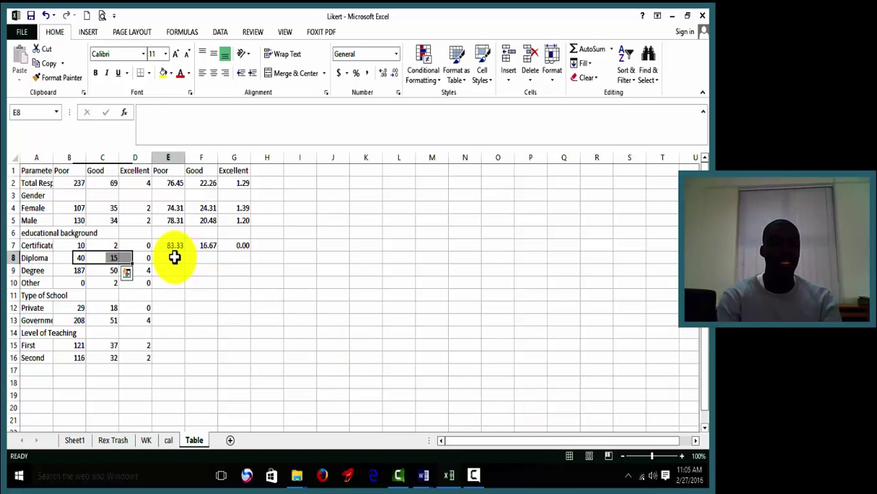
{"action": "type", "text": "="}
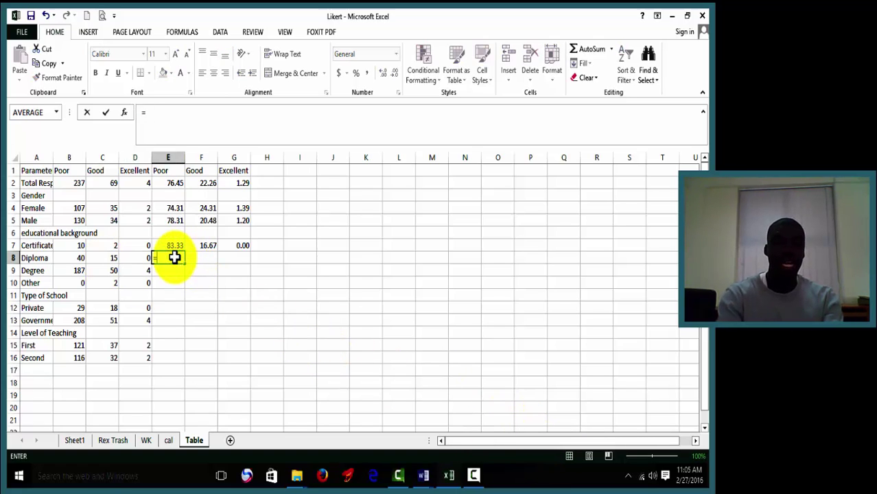
{"action": "left_click", "coordinate": [62, 257]}
{"action": "type", "text": "/"}
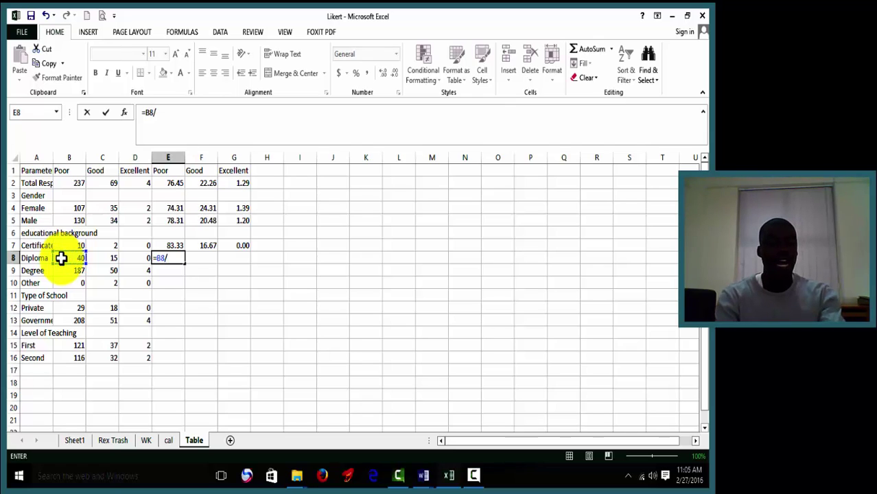
{"action": "type", "text": "55"}
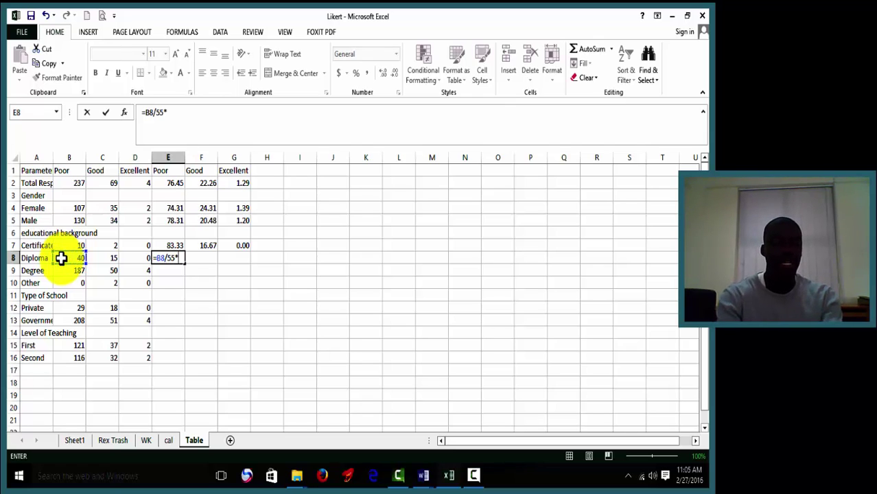
{"action": "type", "text": "*100"}
{"action": "key", "text": "Return"}
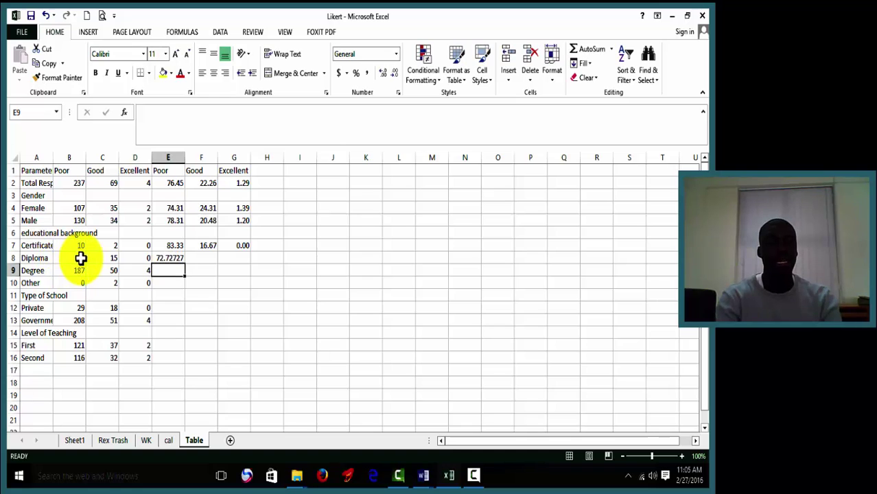
Step: Copy the Diploma formula from E8 across to G8 and reduce E8:G8 to two decimal places
{"action": "left_click", "coordinate": [166, 258]}
{"action": "left_click_drag", "start_coordinate": [184, 263], "coordinate": [244, 261]}
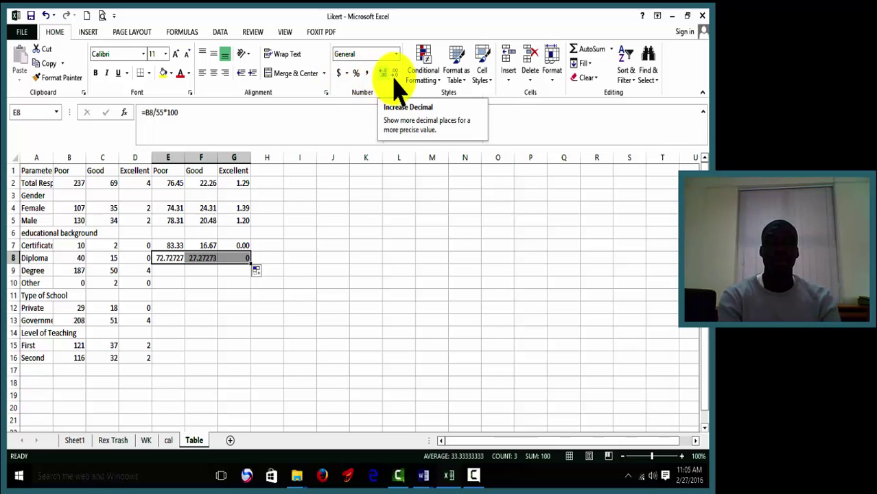
{"action": "left_click", "coordinate": [394, 76]}
{"action": "left_click", "coordinate": [395, 75]}
{"action": "left_click", "coordinate": [395, 76]}
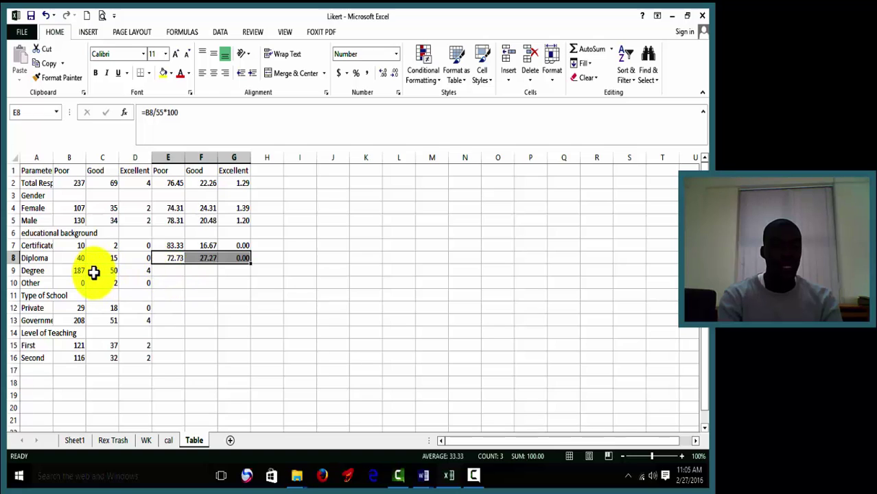
Step: Total the Degree counts in B9:D9 and calculate the Degree Poor percentage in E9 with =B9/241*100
{"action": "left_click_drag", "start_coordinate": [74, 271], "coordinate": [142, 271]}
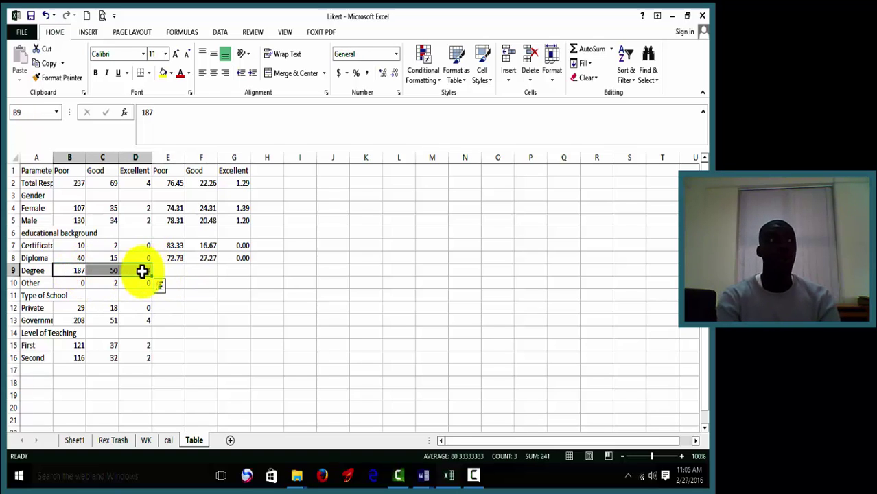
{"action": "left_click", "coordinate": [173, 273]}
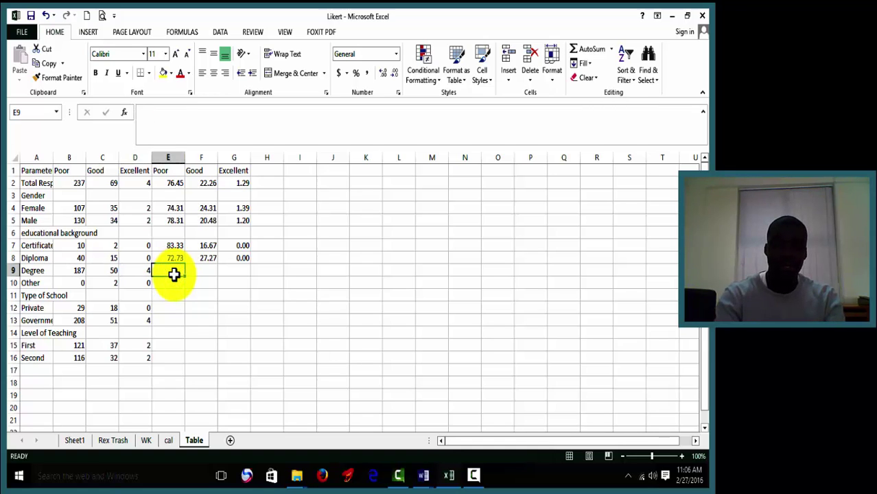
{"action": "type", "text": "="}
{"action": "left_click", "coordinate": [77, 272]}
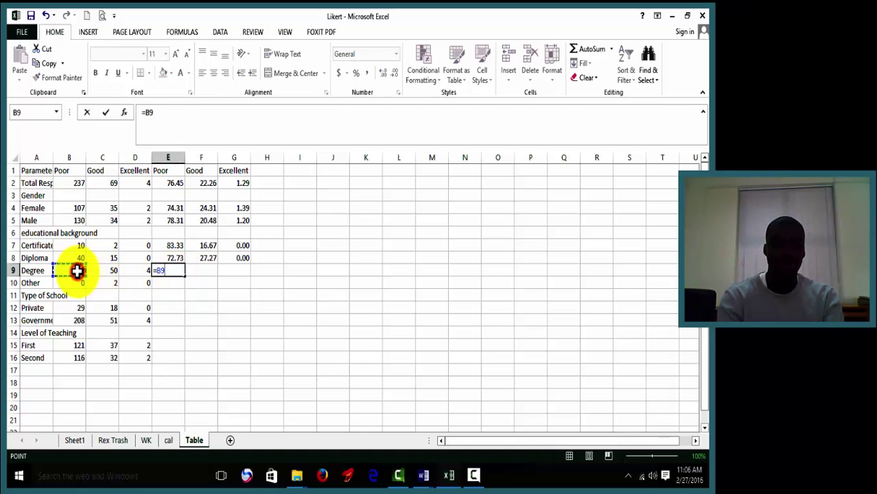
{"action": "type", "text": "/24"}
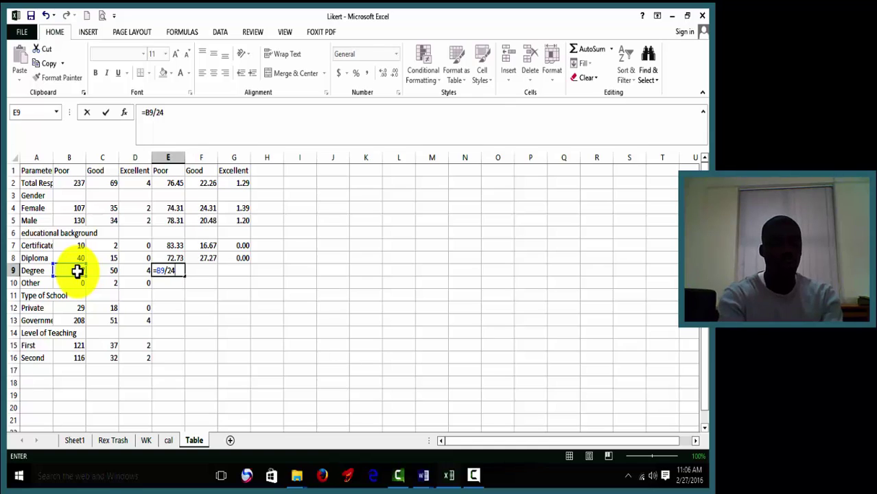
{"action": "type", "text": "1*10"}
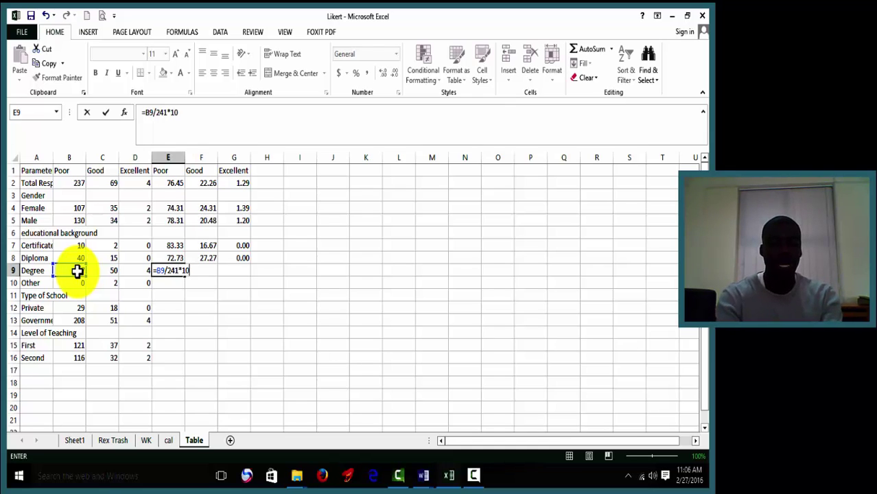
{"action": "type", "text": "0"}
{"action": "key", "text": "Return"}
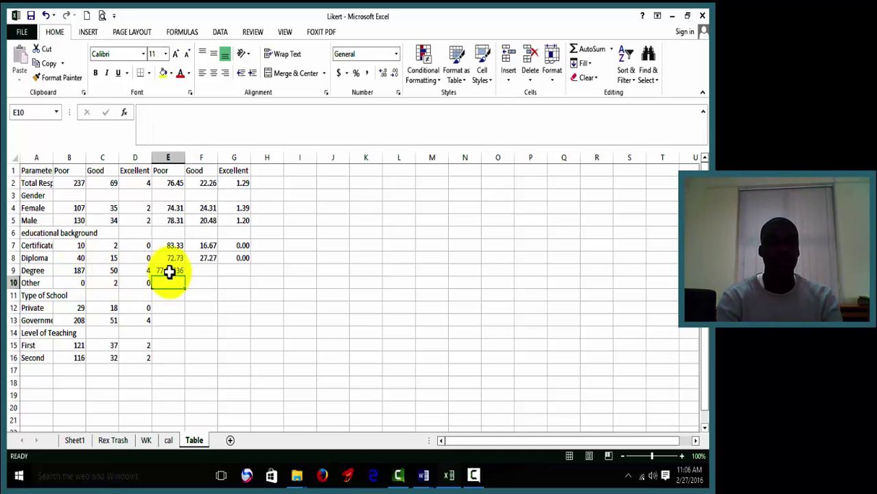
Step: Copy the Degree formula from E9 across to G9 and reduce E9:G9 to two decimal places
{"action": "left_click", "coordinate": [171, 271]}
{"action": "left_click_drag", "start_coordinate": [184, 275], "coordinate": [234, 274]}
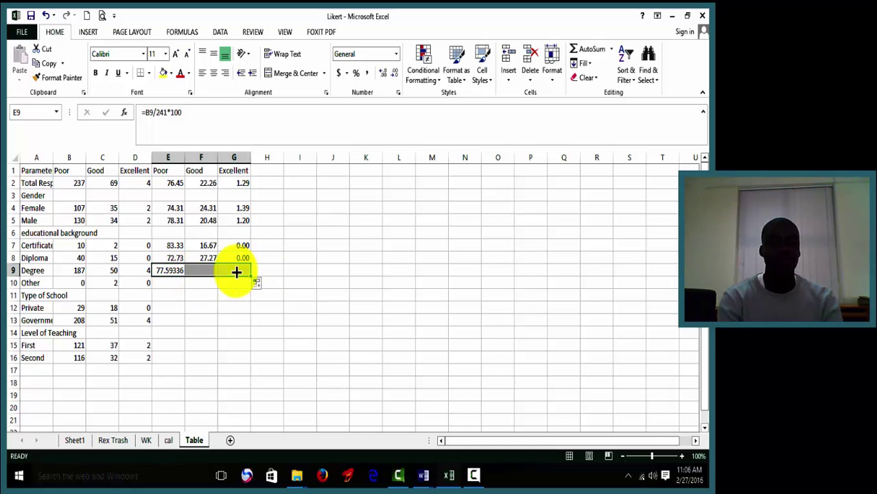
{"action": "left_click", "coordinate": [395, 74]}
{"action": "left_click", "coordinate": [395, 74]}
{"action": "left_click", "coordinate": [395, 74]}
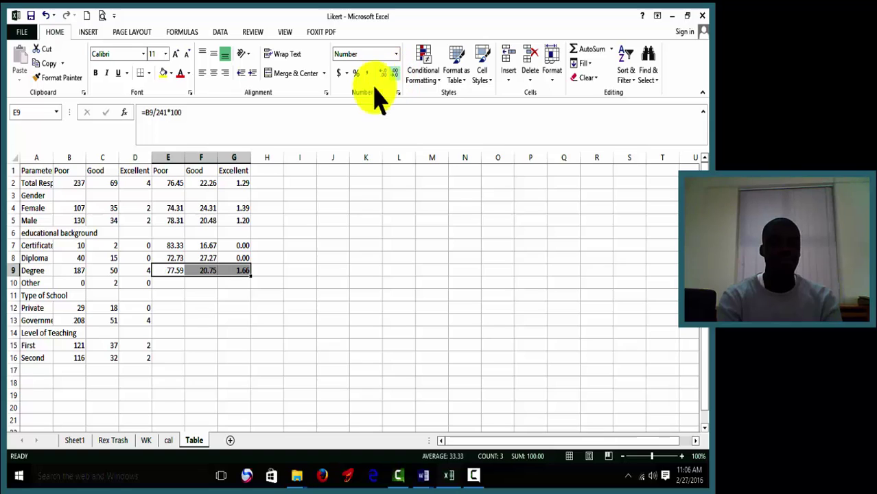
Step: Enter the Other row percentages directly as 0 in E10, 100 in F10 and 0 in G10
{"action": "left_click", "coordinate": [169, 283]}
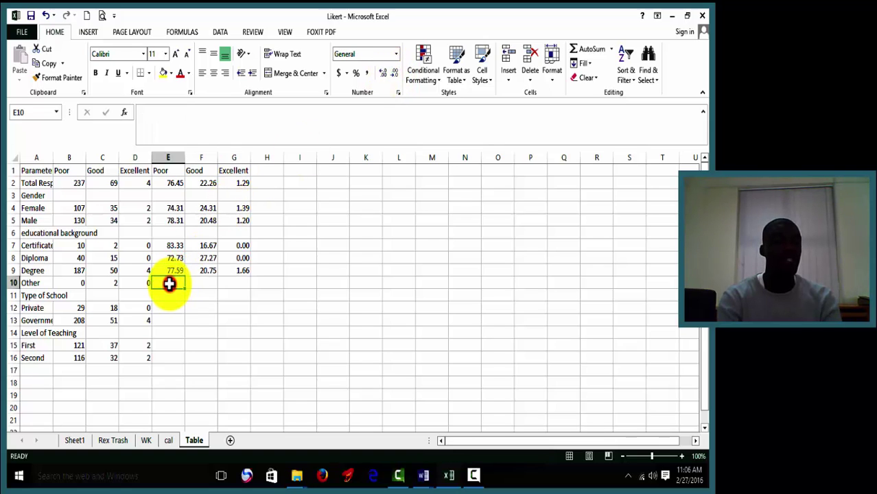
{"action": "type", "text": "0"}
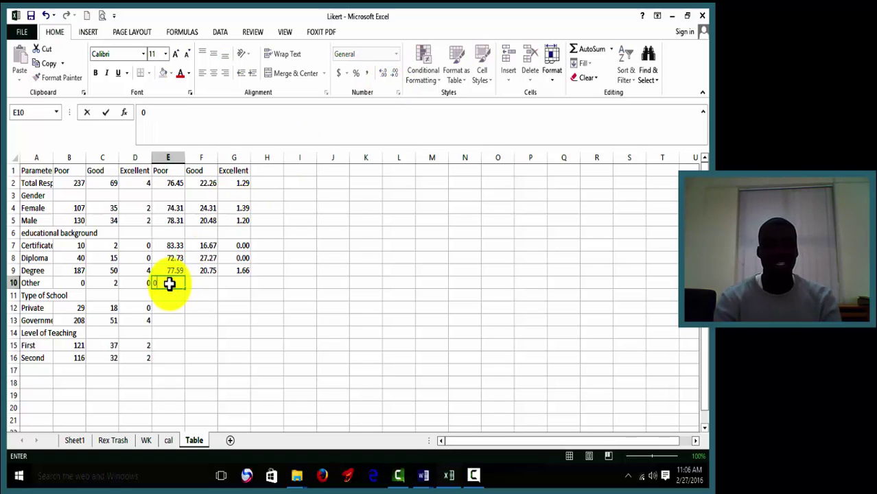
{"action": "left_click", "coordinate": [204, 285]}
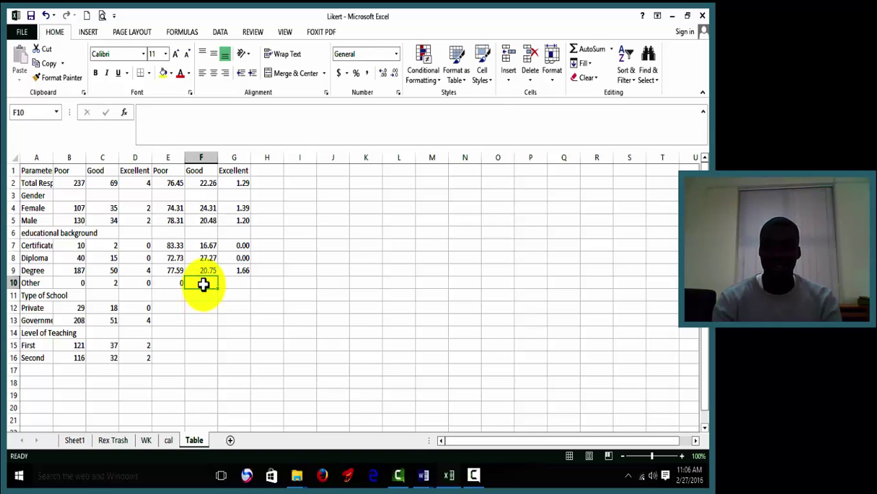
{"action": "type", "text": "100"}
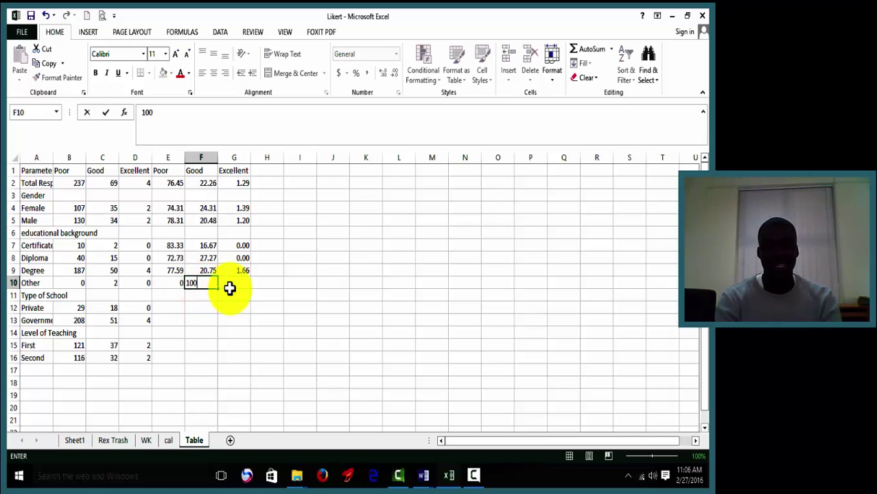
{"action": "left_click", "coordinate": [230, 287]}
{"action": "type", "text": "0"}
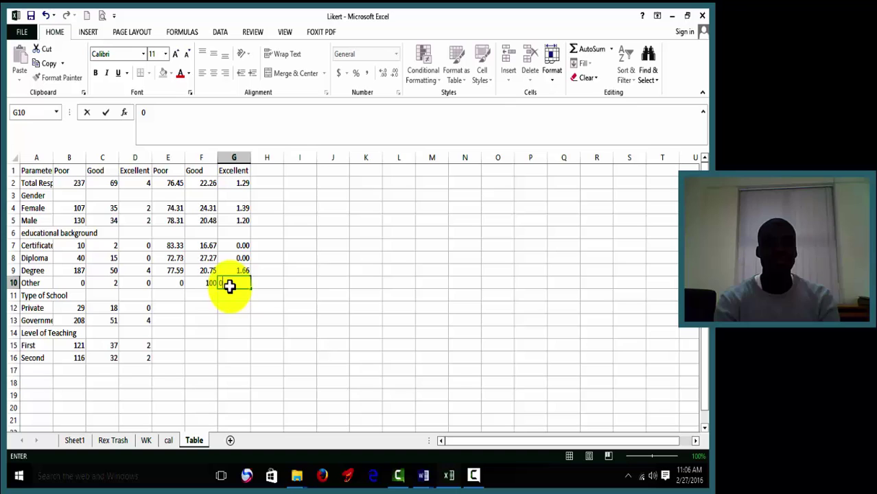
{"action": "left_click", "coordinate": [320, 266]}
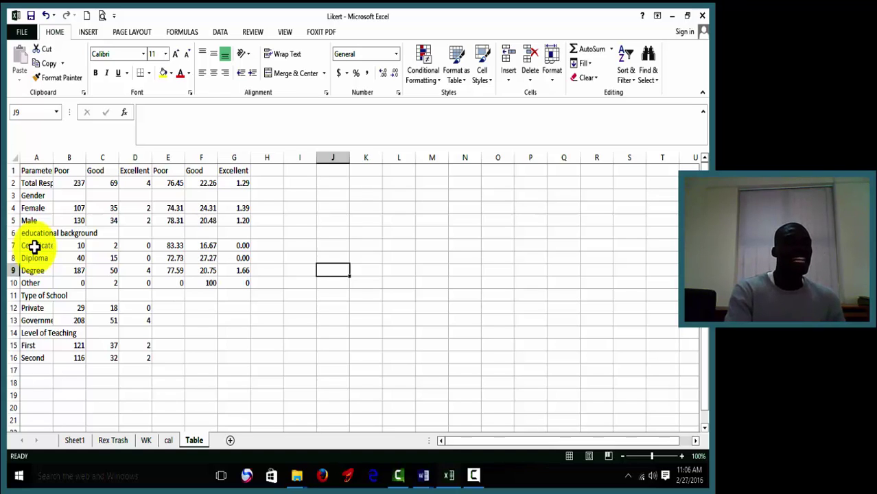
{"action": "left_click", "coordinate": [34, 247]}
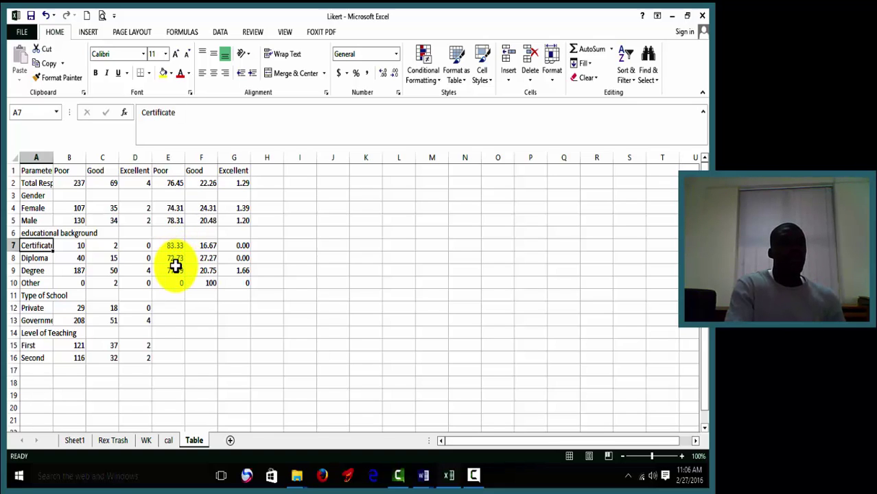
{"action": "left_click", "coordinate": [177, 267]}
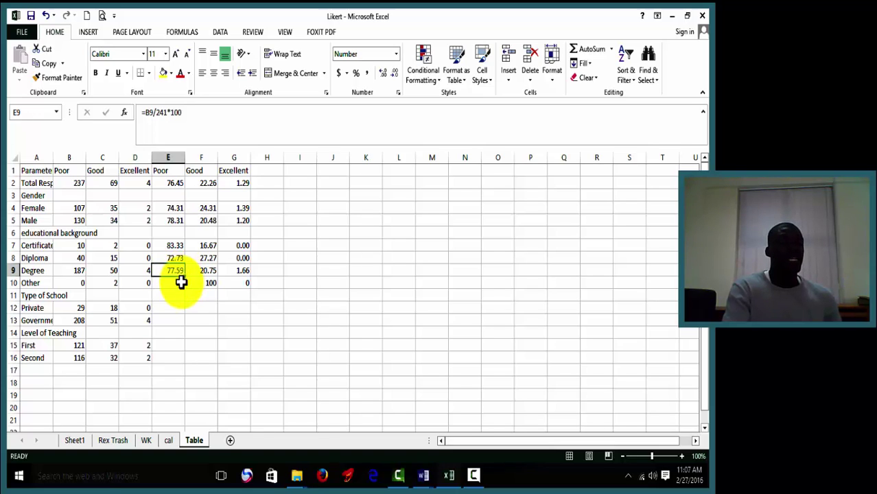
{"action": "left_click", "coordinate": [180, 282]}
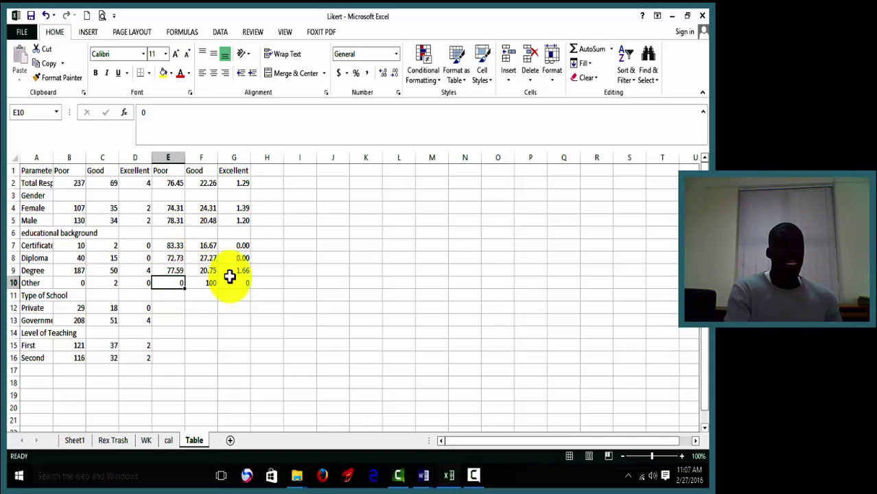
Step: Calculate Certificate's share of all Poor responses in I7 with =B7/237*100
{"action": "left_click", "coordinate": [293, 245]}
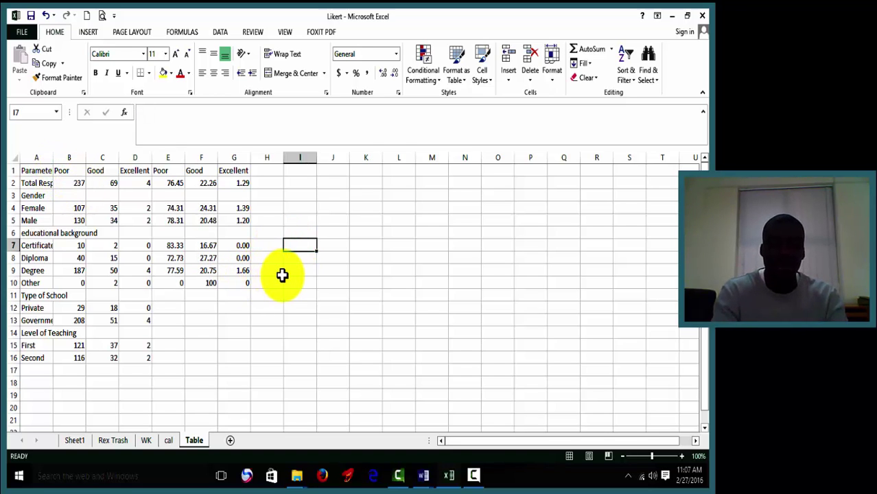
{"action": "key", "text": "F2"}
{"action": "type", "text": "="}
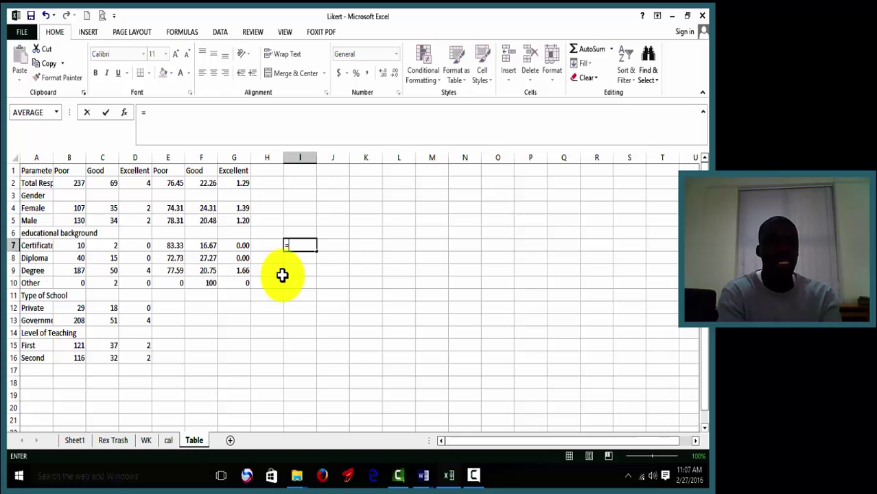
{"action": "left_click", "coordinate": [63, 245]}
{"action": "type", "text": "/237*100"}
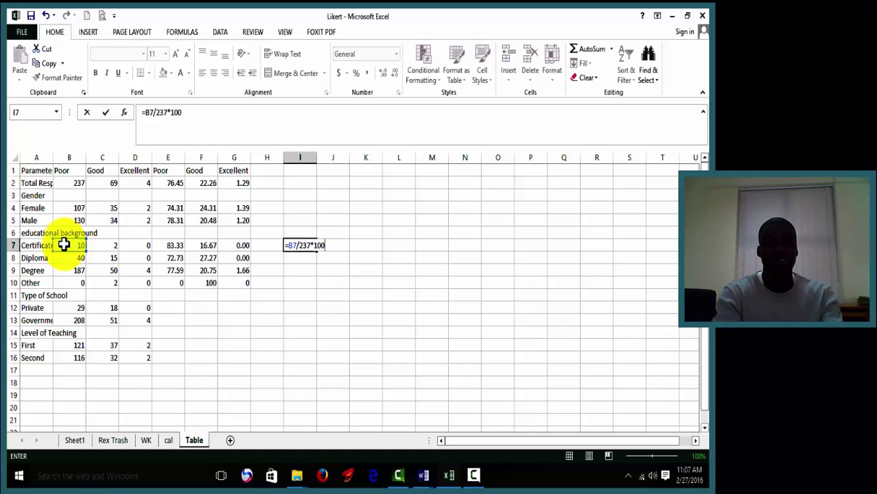
{"action": "key", "text": "Return"}
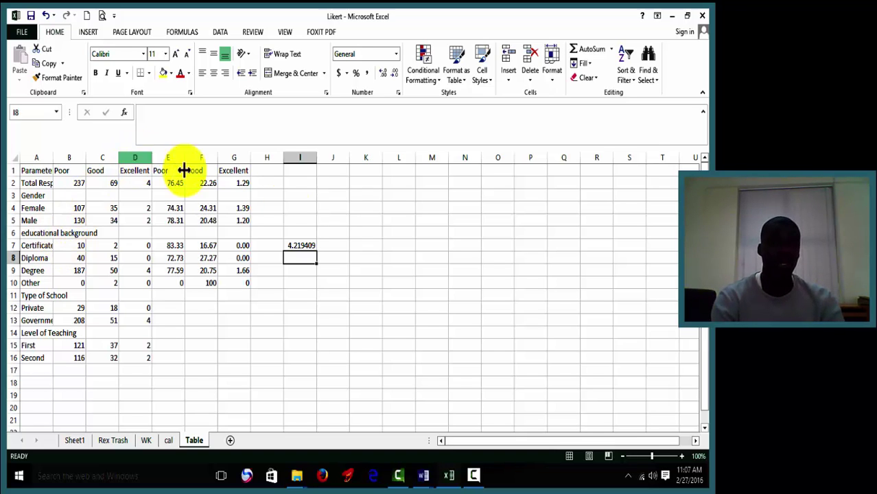
Step: Copy the I7 formula down to I10 and reduce I7:I10 to two decimal places
{"action": "left_click", "coordinate": [307, 245]}
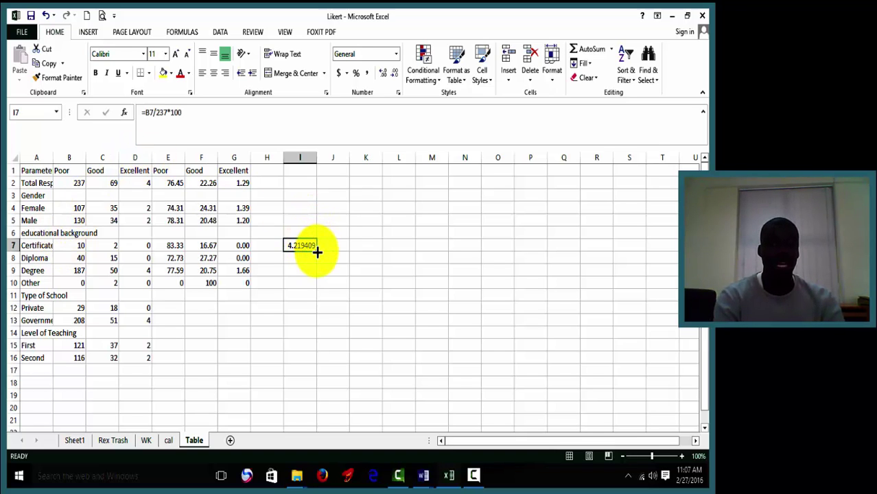
{"action": "left_click_drag", "start_coordinate": [318, 253], "coordinate": [317, 295]}
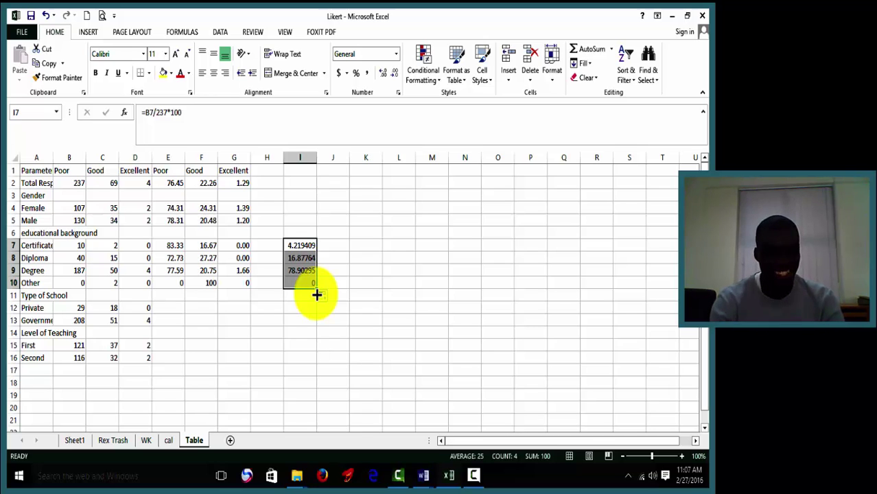
{"action": "left_click", "coordinate": [395, 73]}
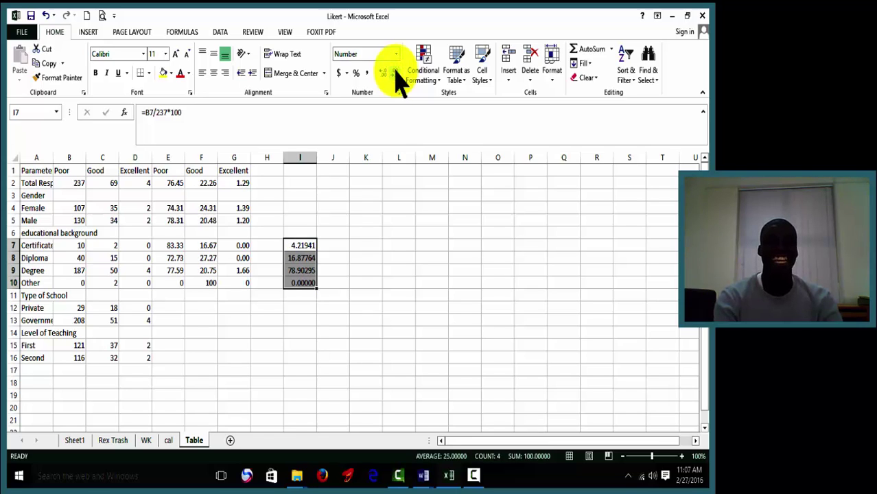
{"action": "left_click", "coordinate": [399, 74]}
{"action": "left_click", "coordinate": [397, 72]}
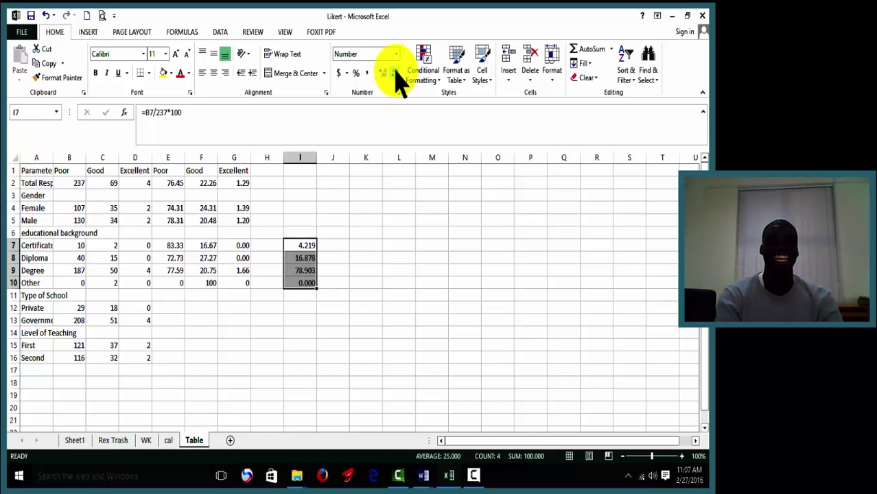
{"action": "left_click", "coordinate": [395, 72]}
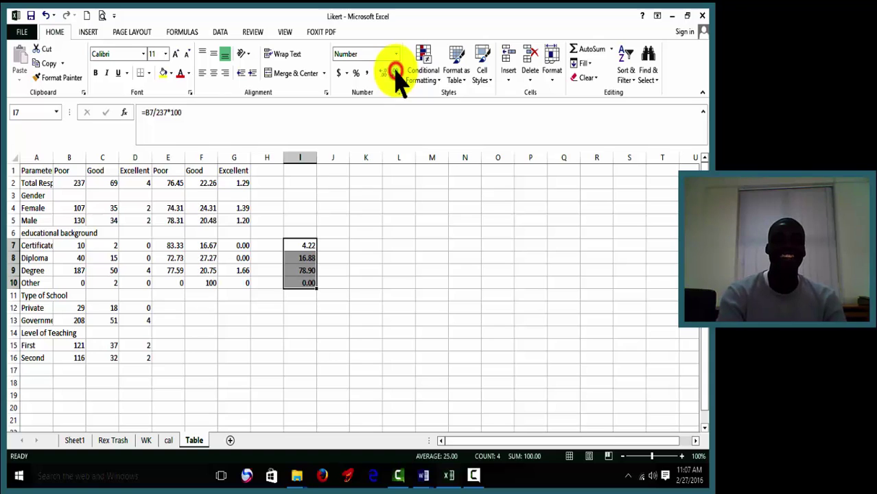
Step: Try to calculate Certificate's share of all Good responses in J7 with =C7/C2$*100
{"action": "left_click", "coordinate": [340, 245]}
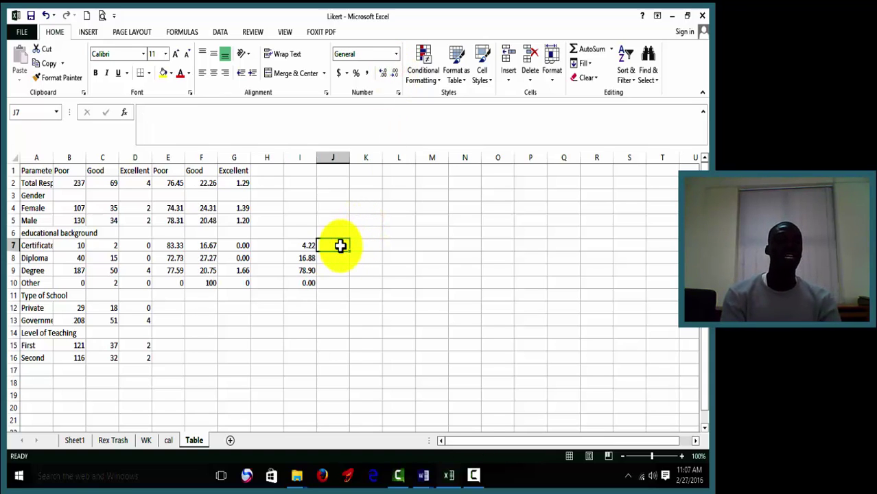
{"action": "type", "text": "="}
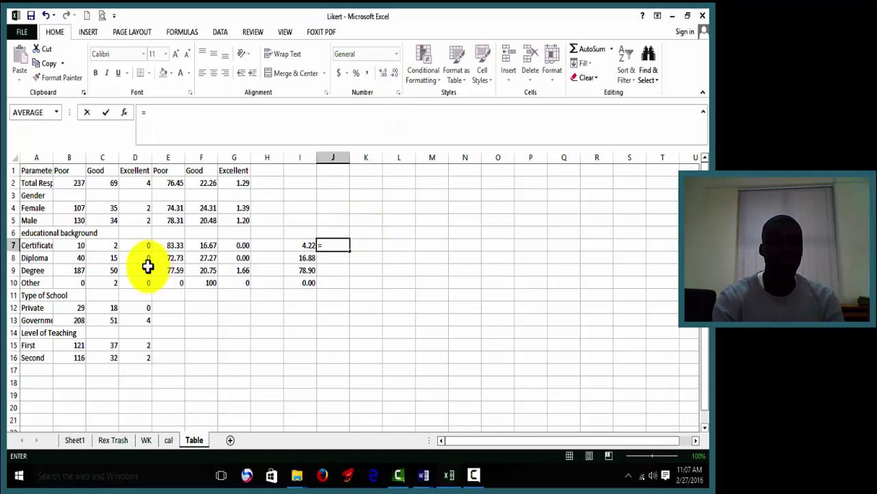
{"action": "left_click", "coordinate": [98, 248]}
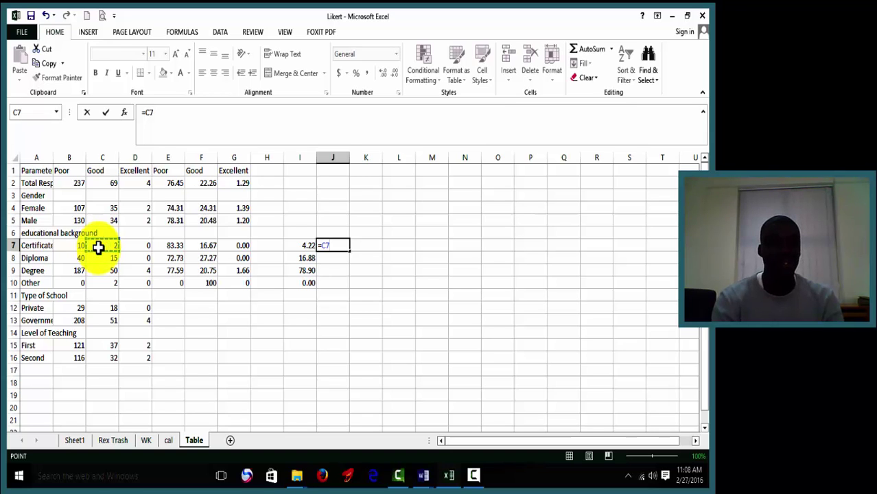
{"action": "left_click", "coordinate": [103, 182]}
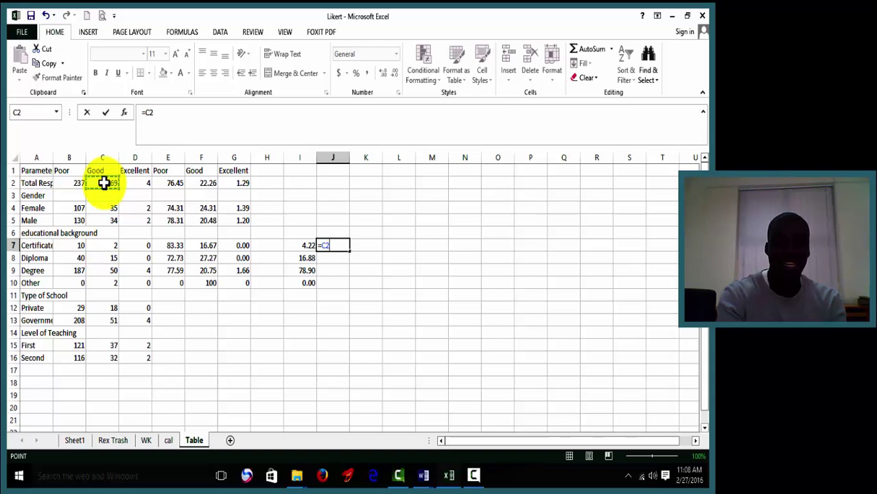
{"action": "key", "text": "BackSpace"}
{"action": "key", "text": "BackSpace"}
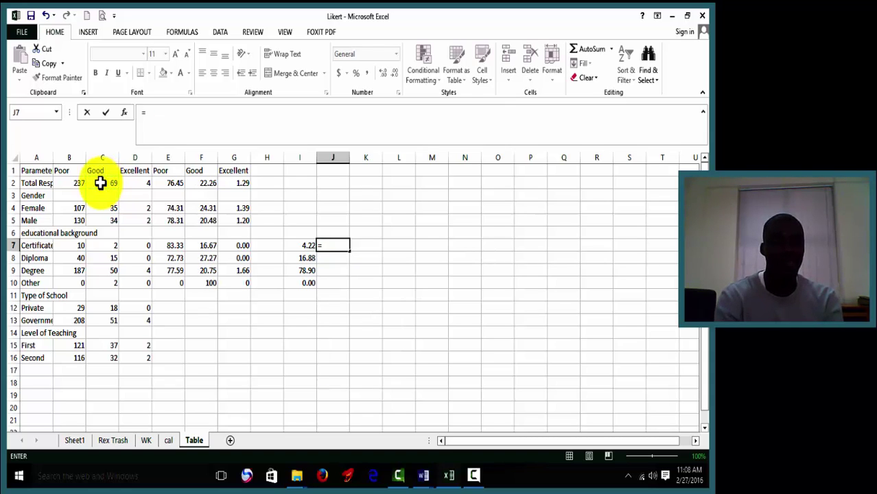
{"action": "left_click", "coordinate": [110, 245]}
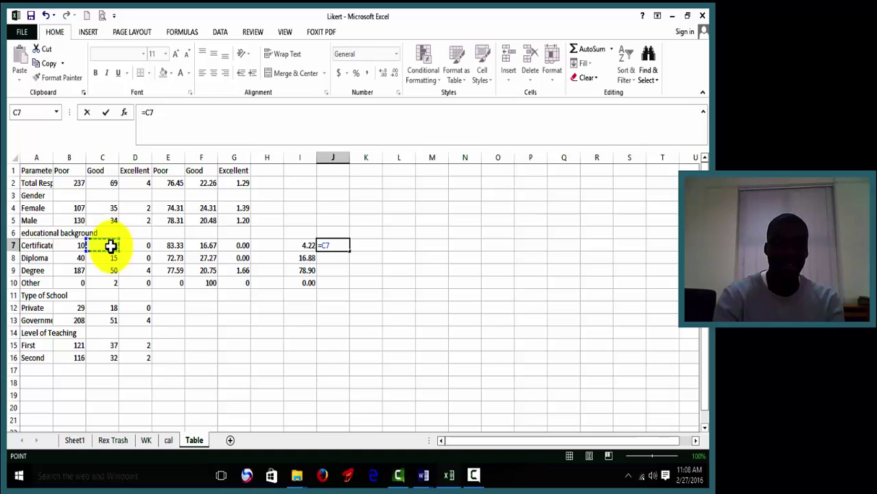
{"action": "type", "text": "/"}
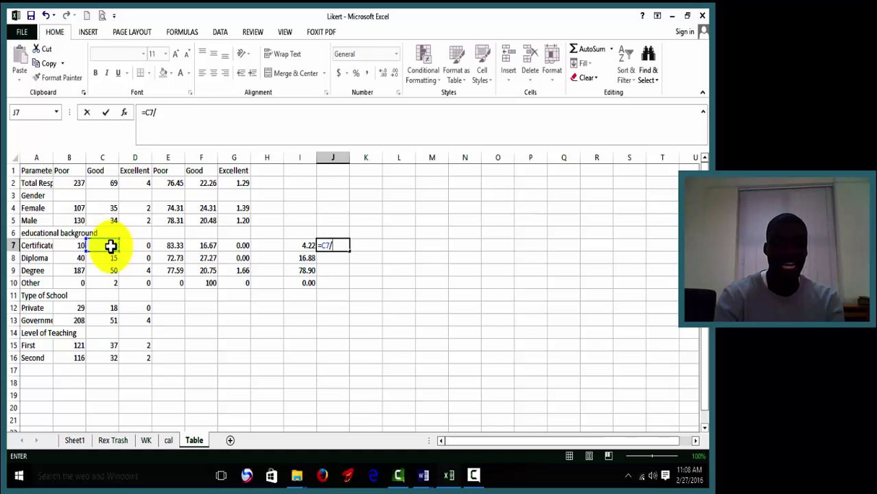
{"action": "left_click", "coordinate": [109, 185]}
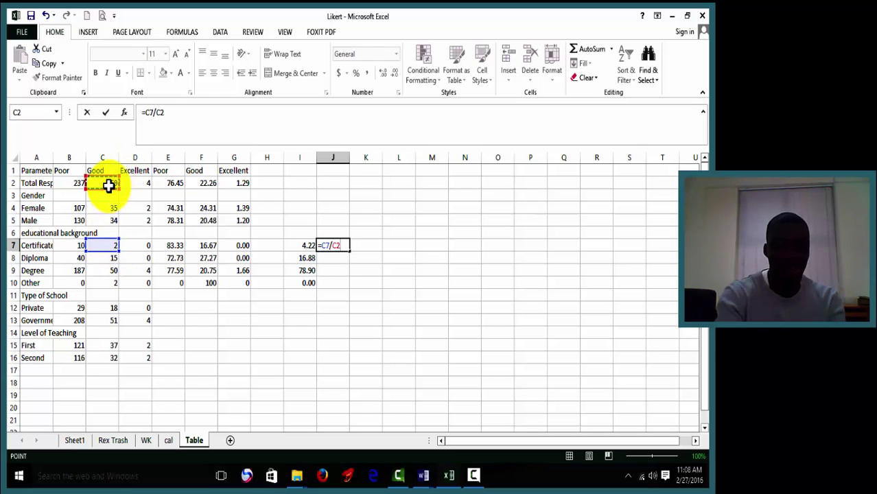
{"action": "type", "text": "$*1"}
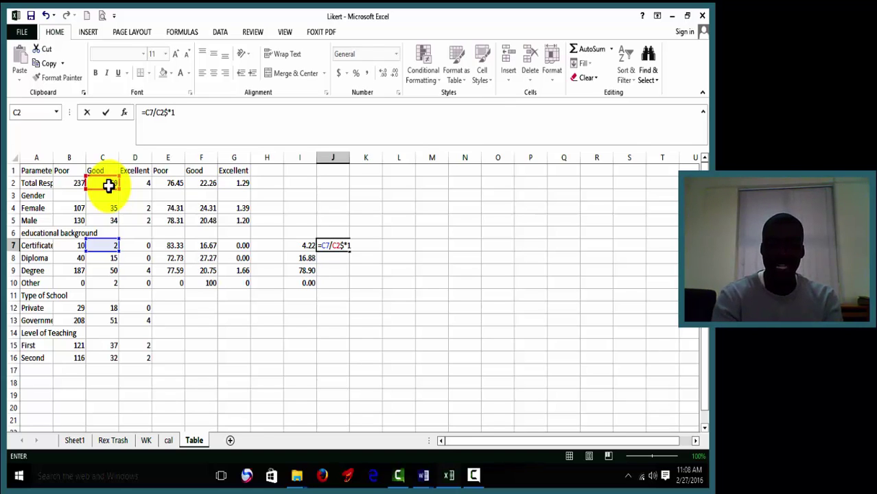
{"action": "type", "text": "00"}
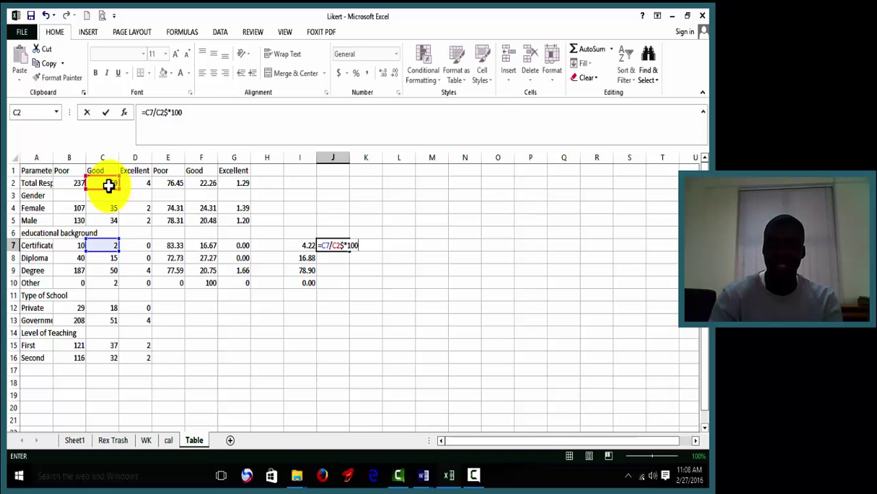
{"action": "key", "text": "Return"}
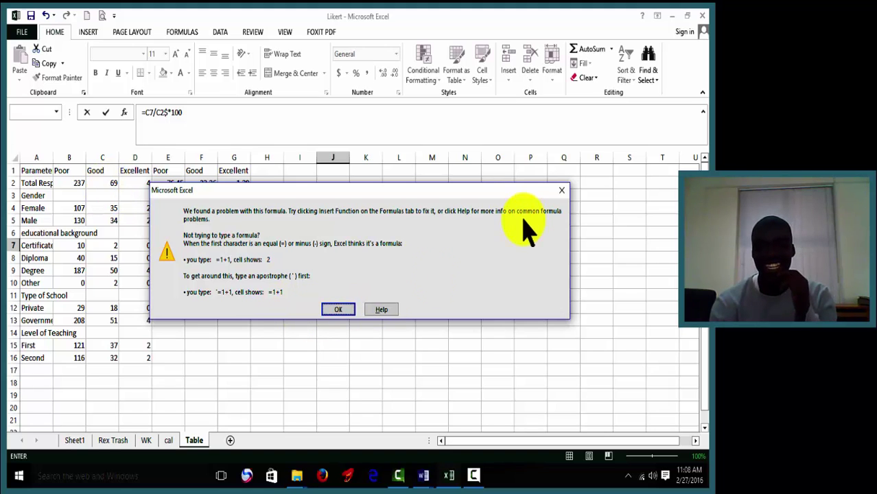
{"action": "left_click", "coordinate": [563, 192]}
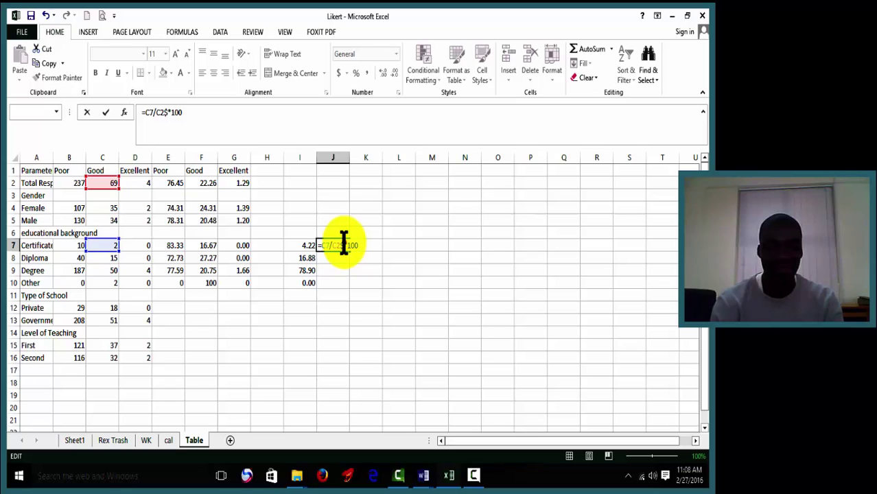
Step: Correct the J7 formula to =C7/$C2*100 and copy it down to J10
{"action": "key", "text": "BackSpace"}
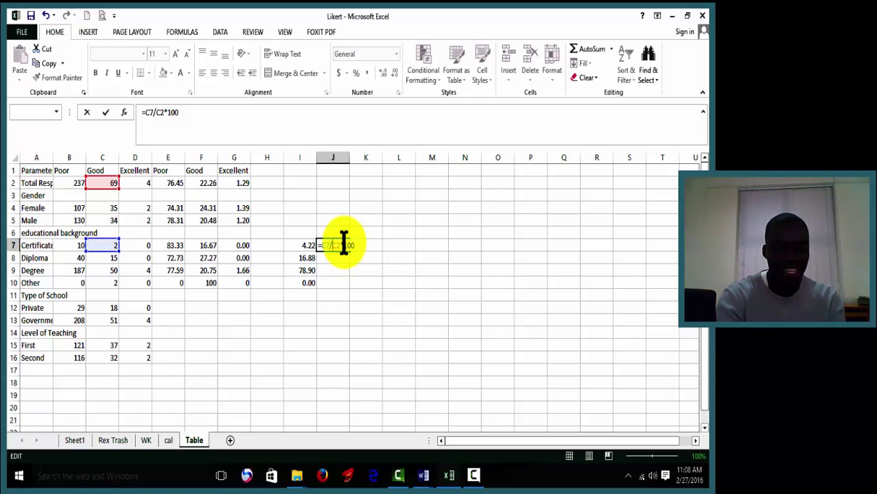
{"action": "type", "text": "$"}
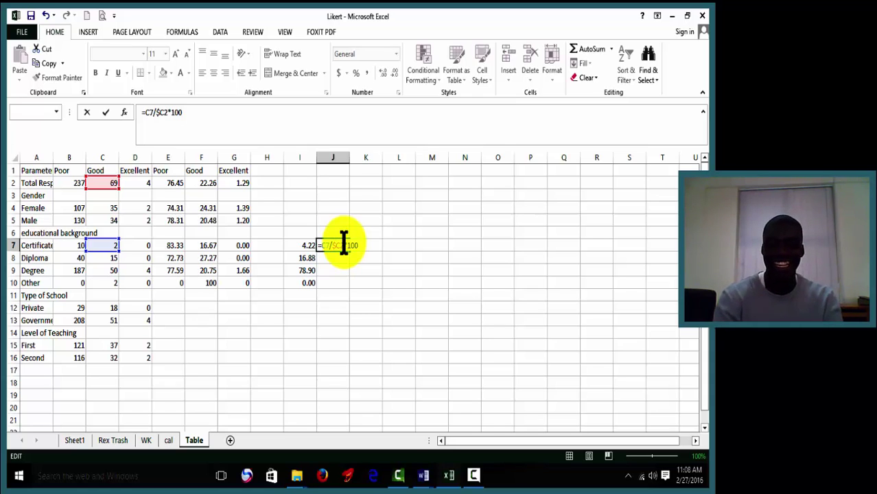
{"action": "key", "text": "Return"}
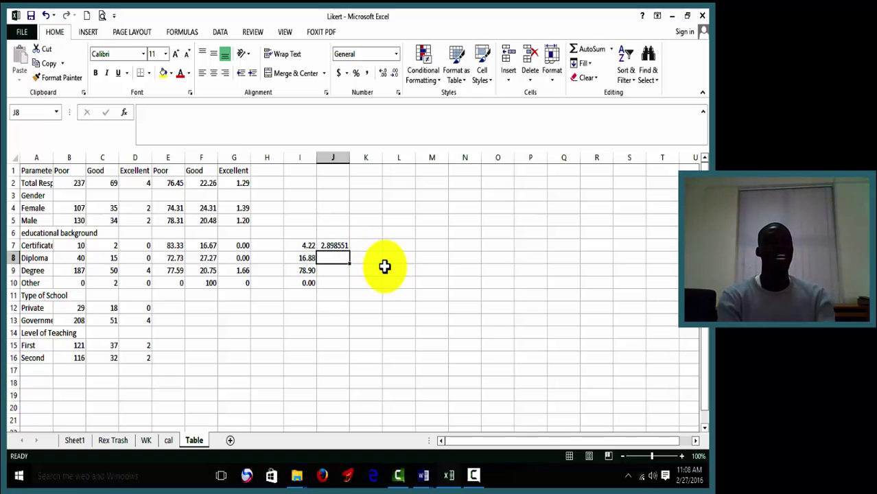
{"action": "left_click", "coordinate": [343, 247]}
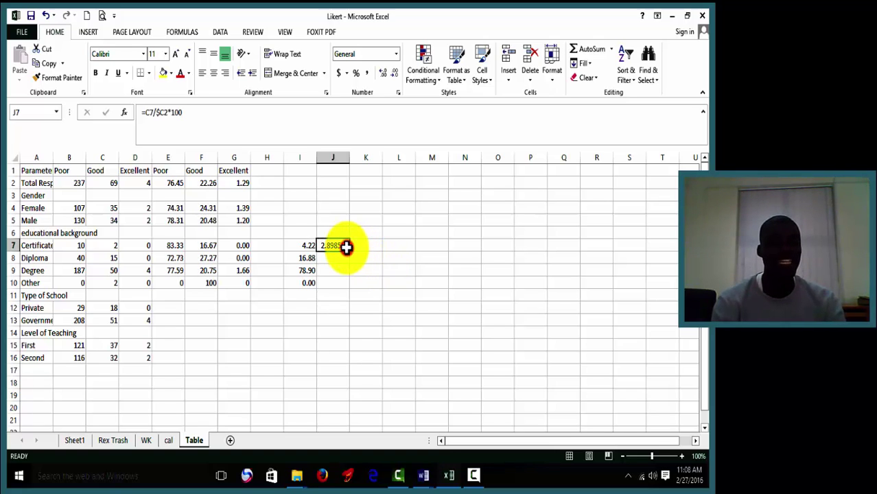
{"action": "left_click_drag", "start_coordinate": [349, 251], "coordinate": [346, 288]}
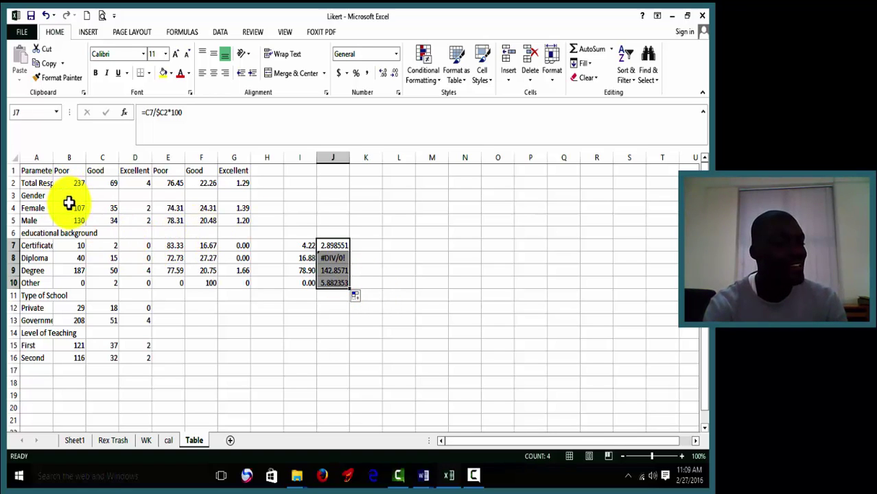
Step: Try to lock the Good total in the J7 formula by changing it to =C7/$C2$*100
{"action": "left_click", "coordinate": [335, 246]}
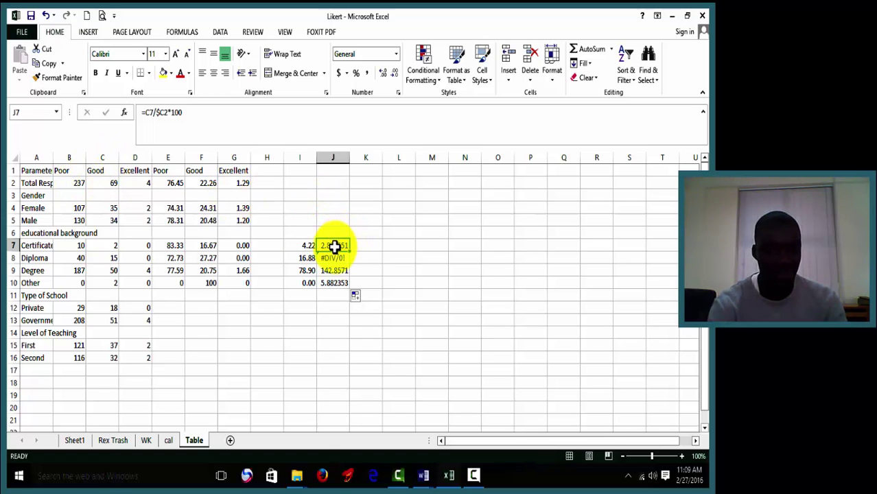
{"action": "left_click", "coordinate": [334, 258]}
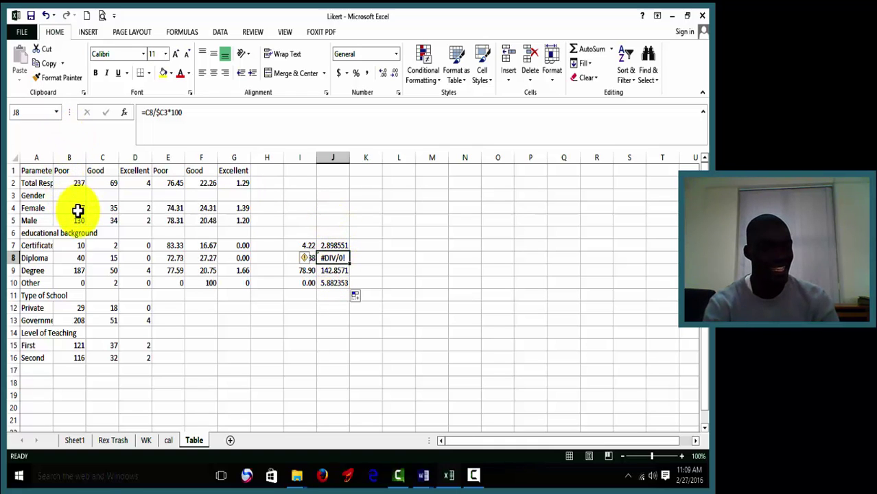
{"action": "left_click", "coordinate": [331, 245]}
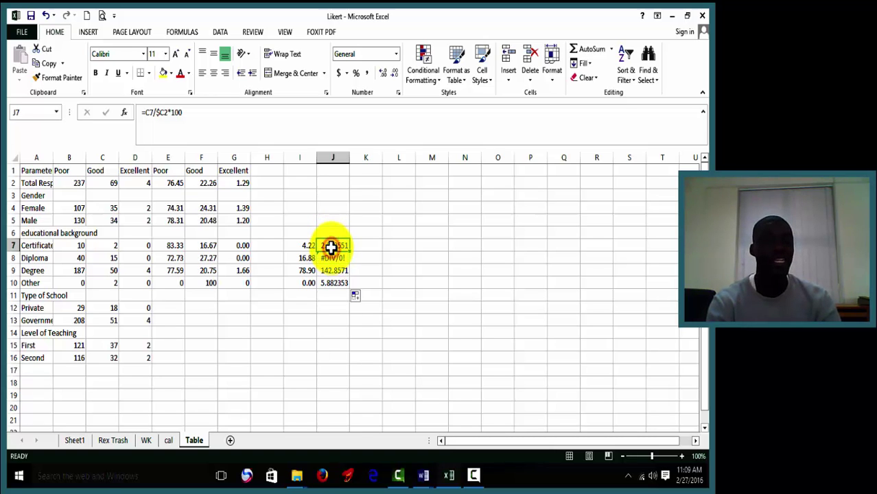
{"action": "left_click", "coordinate": [166, 112]}
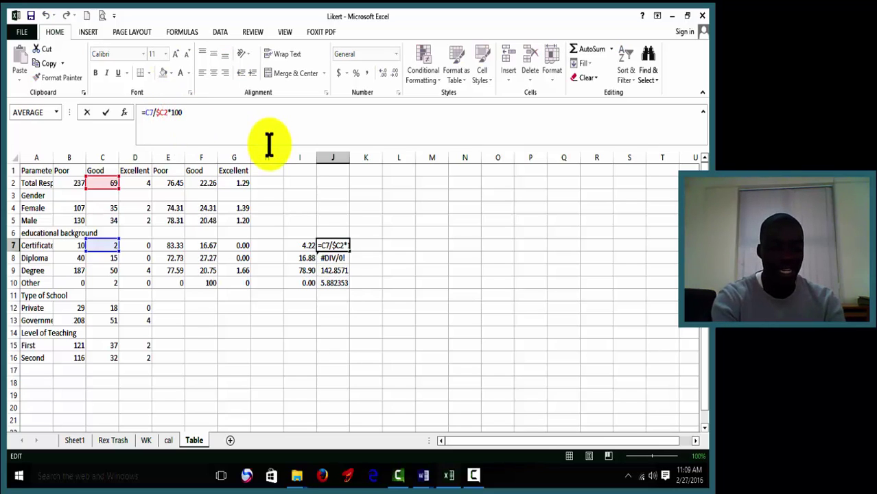
{"action": "type", "text": "$"}
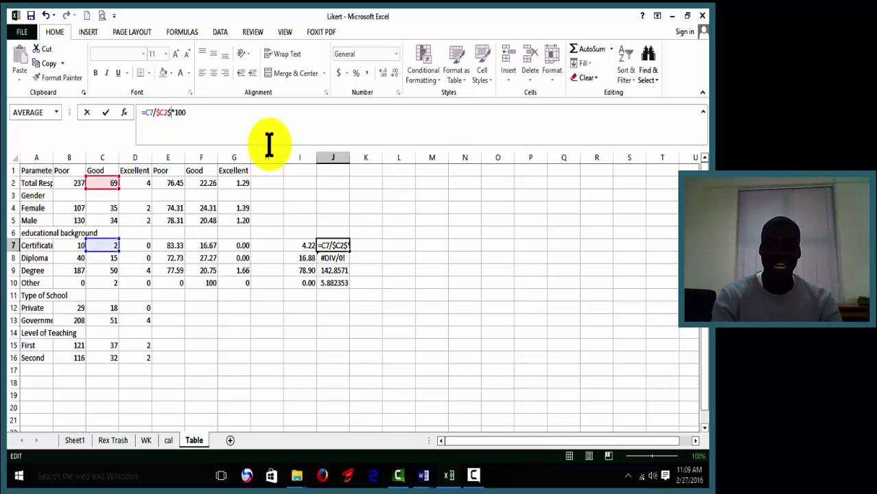
{"action": "key", "text": "Return"}
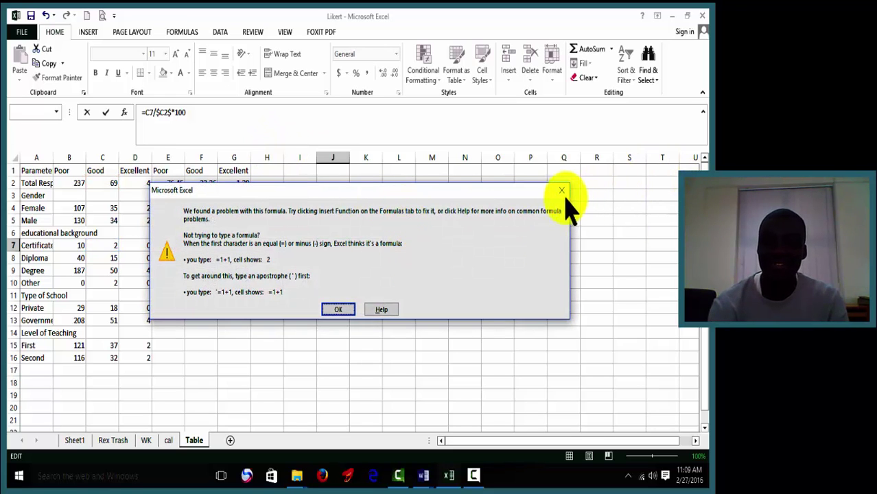
{"action": "left_click", "coordinate": [562, 190]}
{"action": "left_click", "coordinate": [342, 247]}
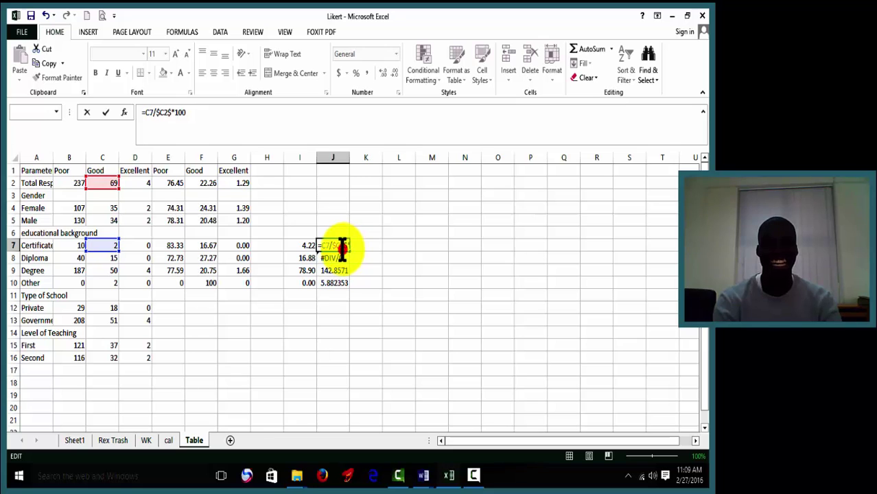
{"action": "left_click", "coordinate": [341, 290]}
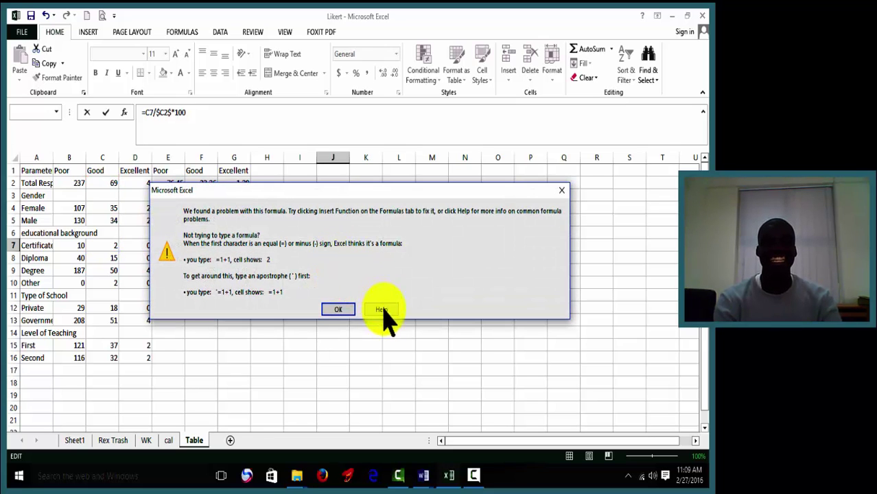
{"action": "left_click", "coordinate": [563, 188]}
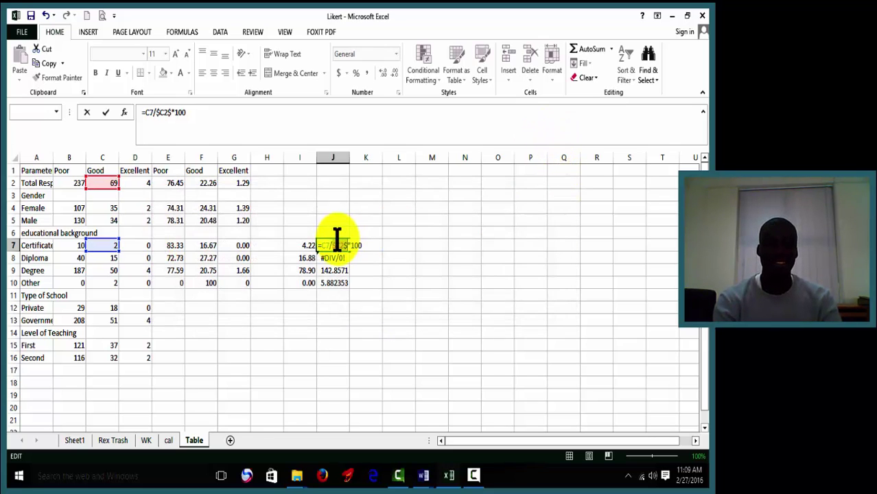
Step: Abandon the J7 formula edit and clear the Good column percentages in J7:J10
{"action": "key", "text": "BackSpace"}
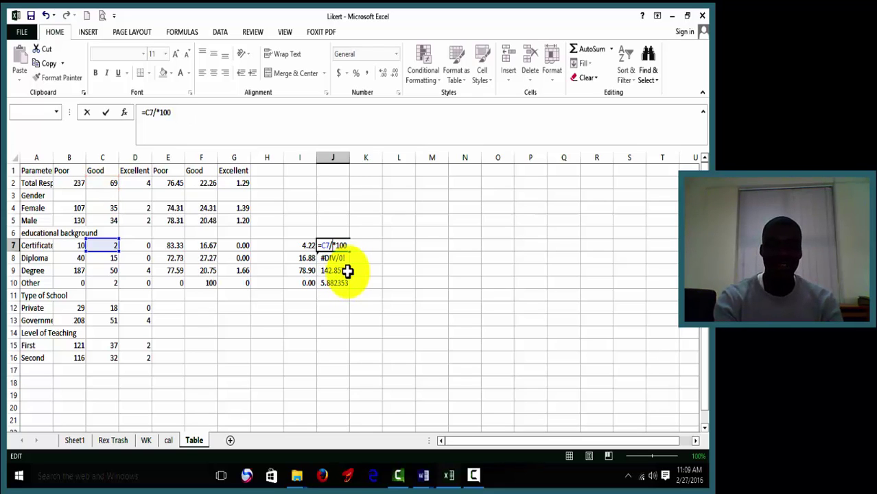
{"action": "key", "text": "BackSpace"}
{"action": "left_click", "coordinate": [334, 282]}
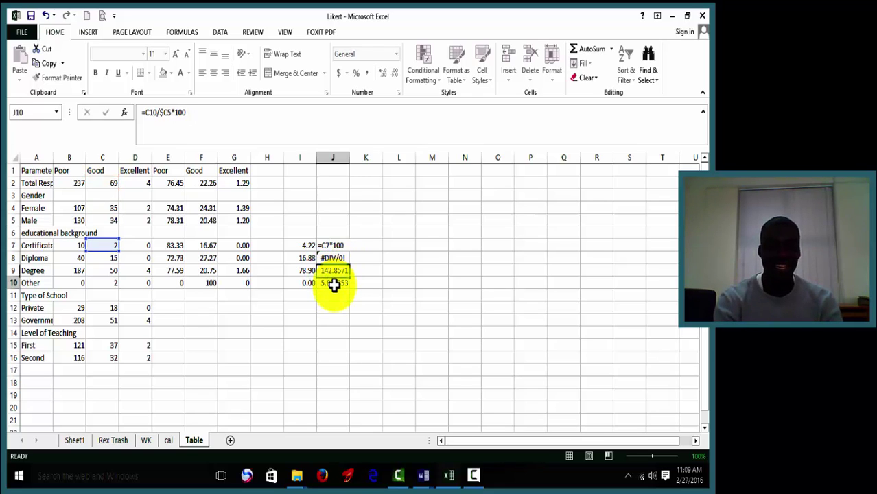
{"action": "left_click_drag", "start_coordinate": [334, 283], "coordinate": [334, 245]}
{"action": "key", "text": "Delete"}
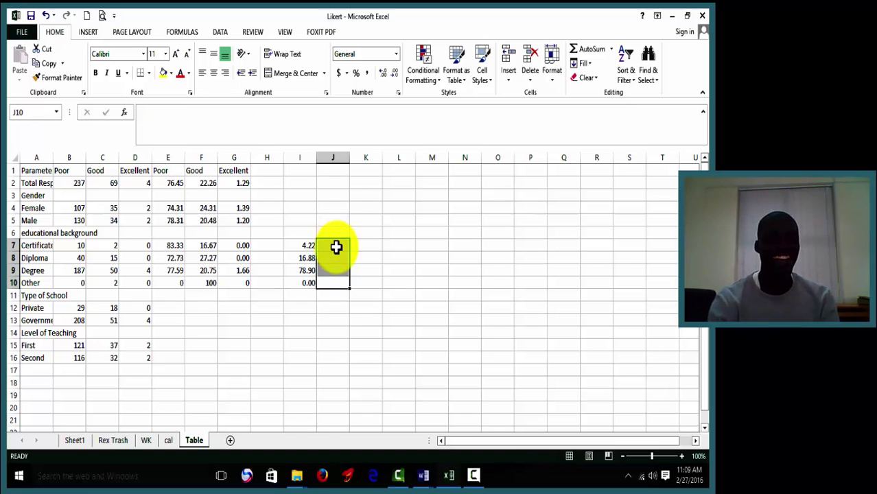
Step: Calculate Certificate's share of all Good responses in J7 with =C7/69*100 and copy it down to J10
{"action": "left_click", "coordinate": [335, 247]}
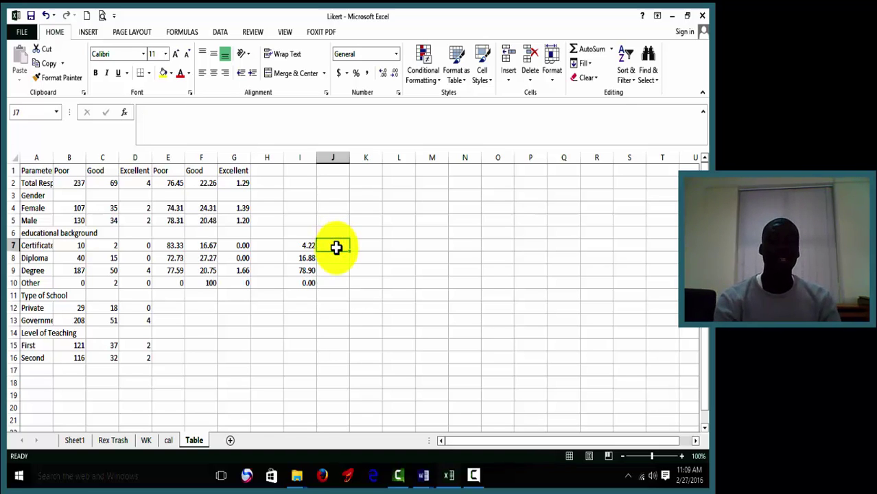
{"action": "type", "text": "="}
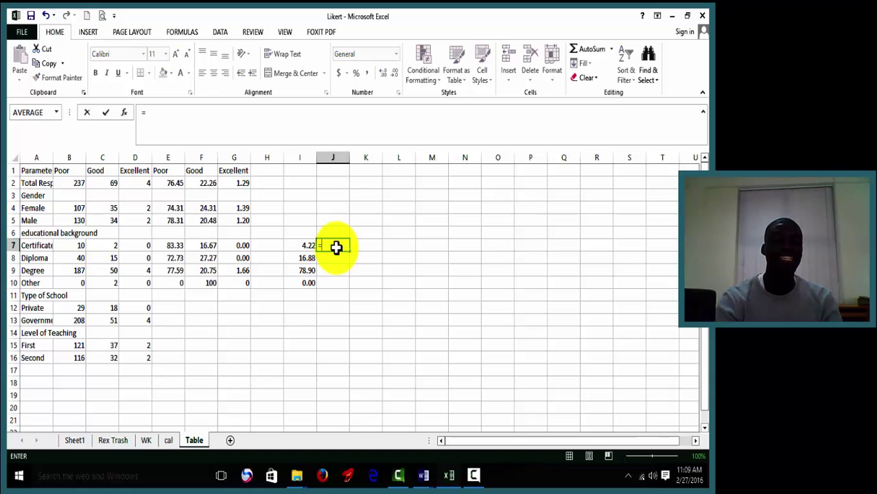
{"action": "left_click", "coordinate": [103, 249]}
{"action": "type", "text": "/69"}
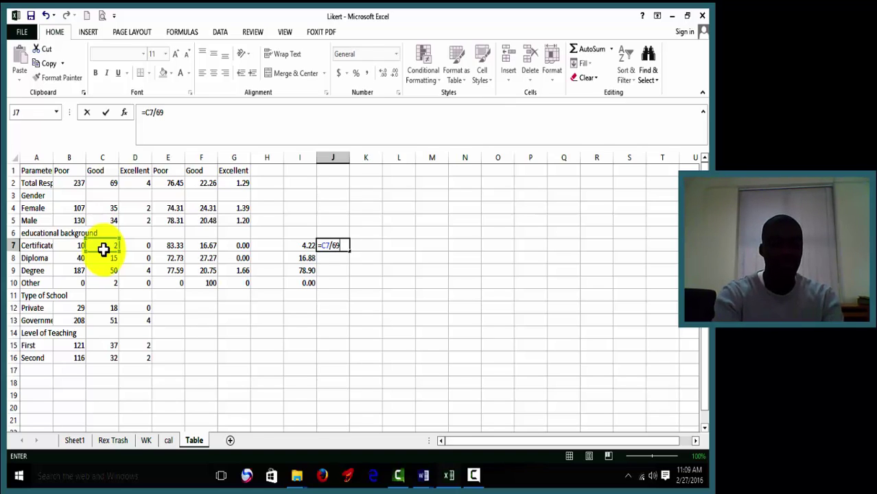
{"action": "type", "text": "*100"}
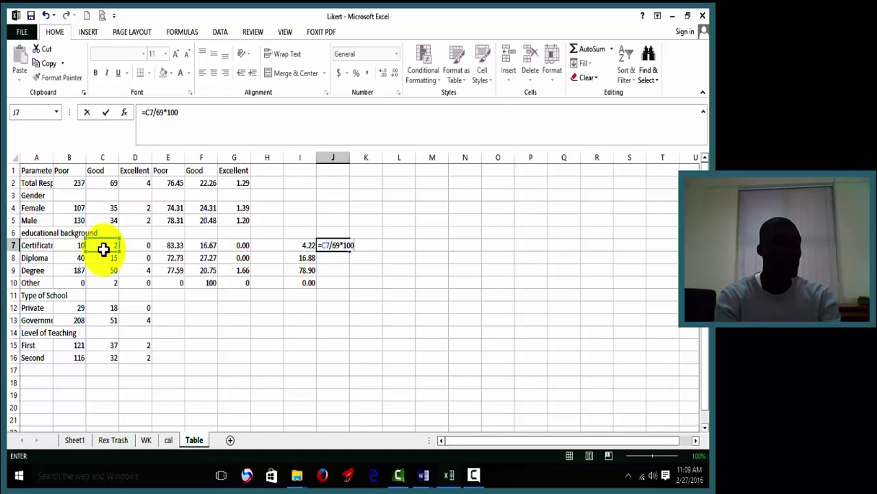
{"action": "key", "text": "Return"}
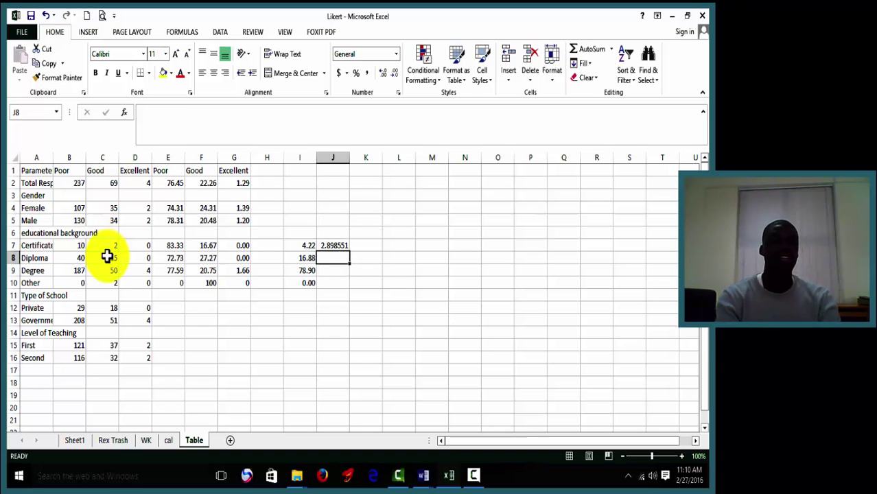
{"action": "left_click", "coordinate": [338, 246]}
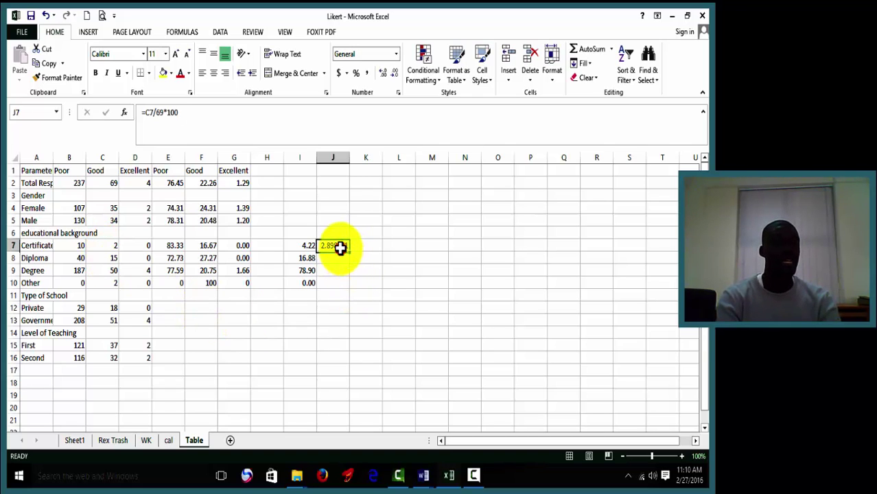
{"action": "left_click_drag", "start_coordinate": [349, 251], "coordinate": [346, 291]}
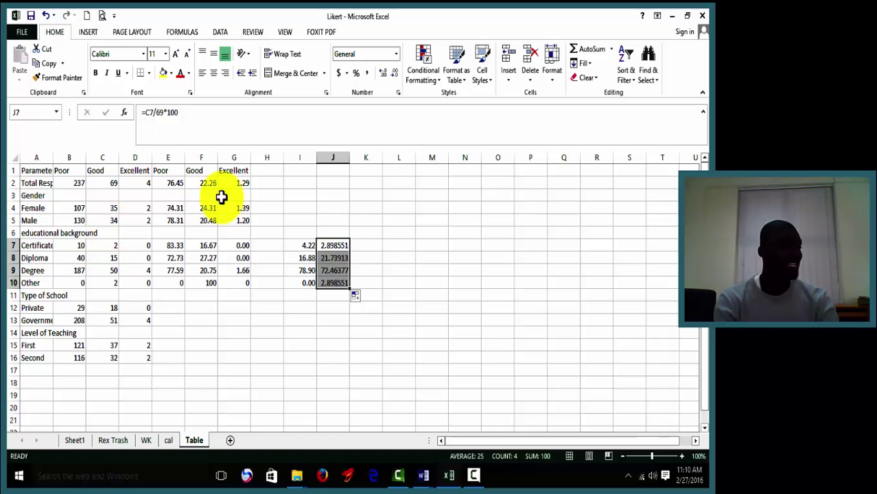
Step: Calculate Certificate's Good share in K7 with the relative formula =C7/C2*100 and copy it down to K10
{"action": "left_click", "coordinate": [365, 245]}
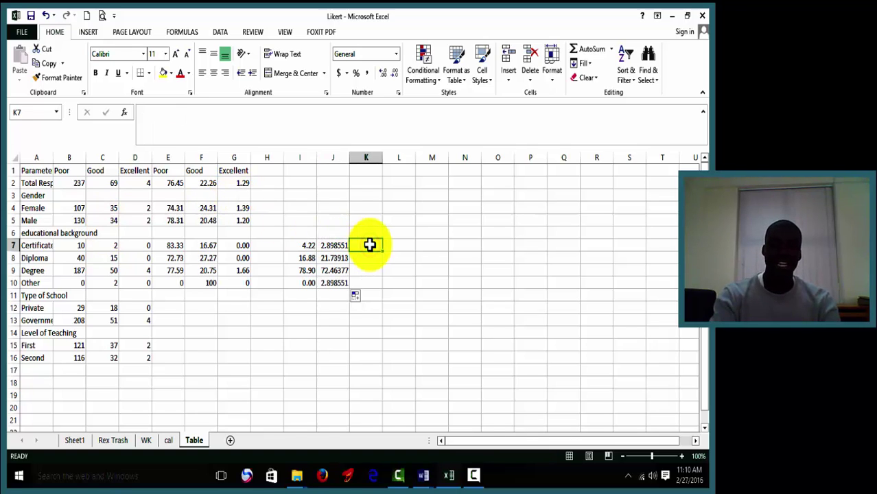
{"action": "type", "text": "="}
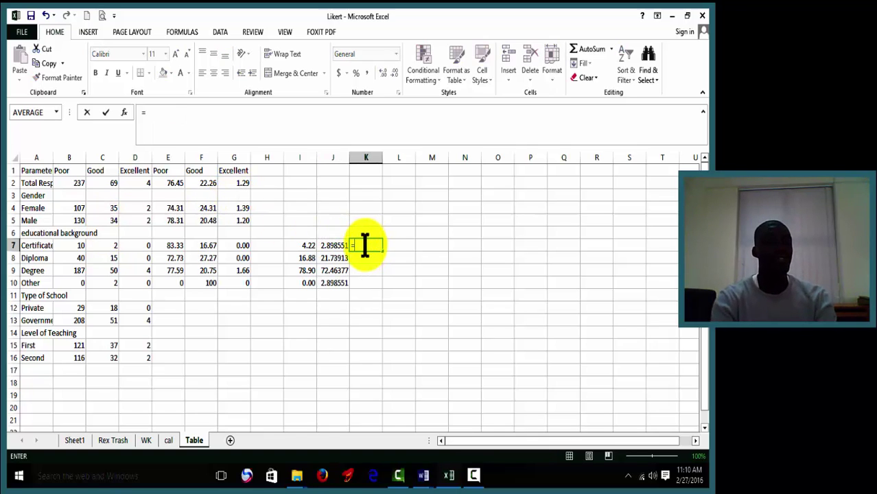
{"action": "left_click", "coordinate": [104, 249]}
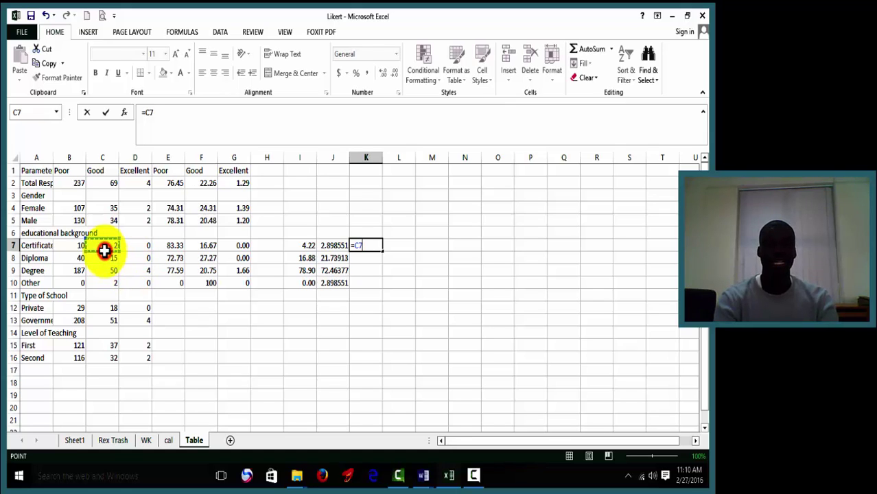
{"action": "type", "text": "/"}
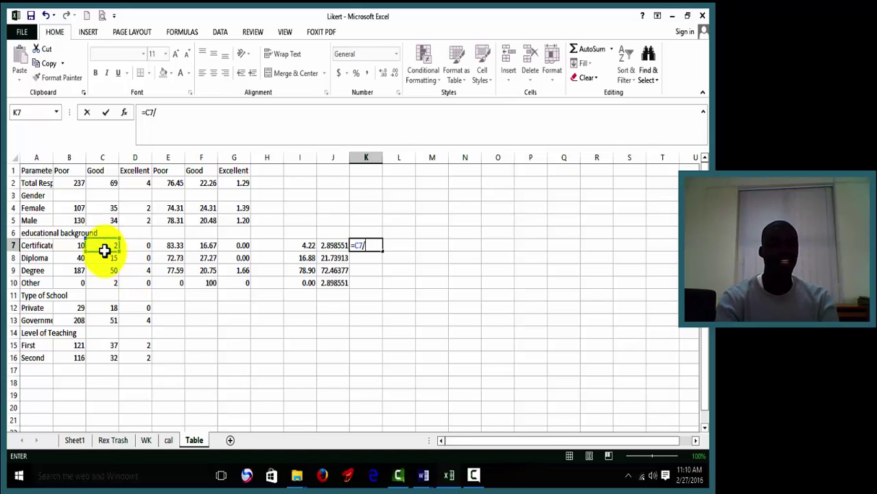
{"action": "left_click", "coordinate": [107, 188]}
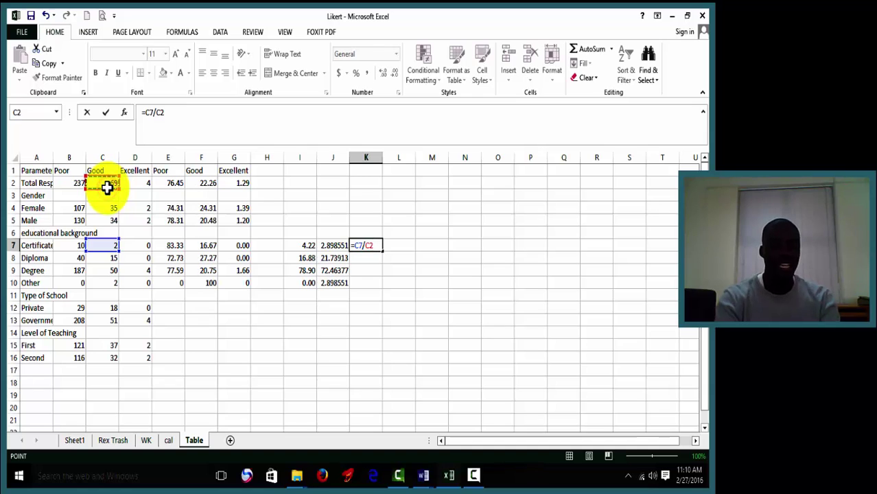
{"action": "type", "text": "*1"}
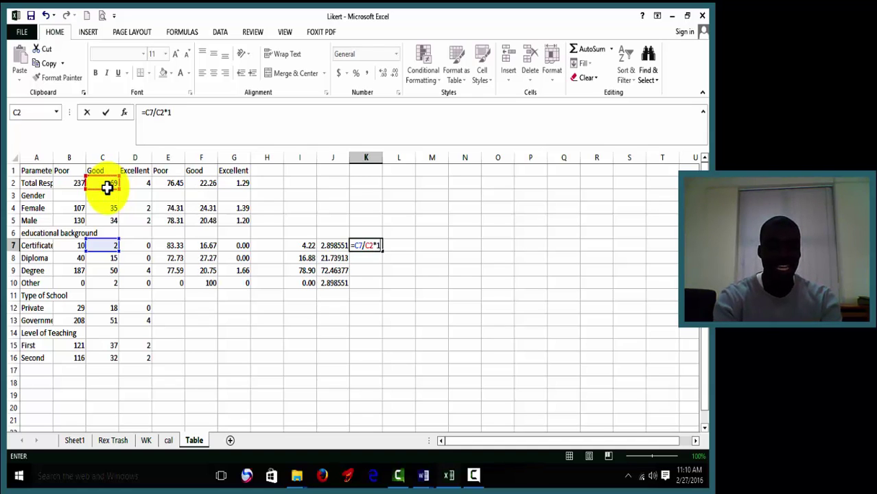
{"action": "type", "text": "00"}
{"action": "key", "text": "Return"}
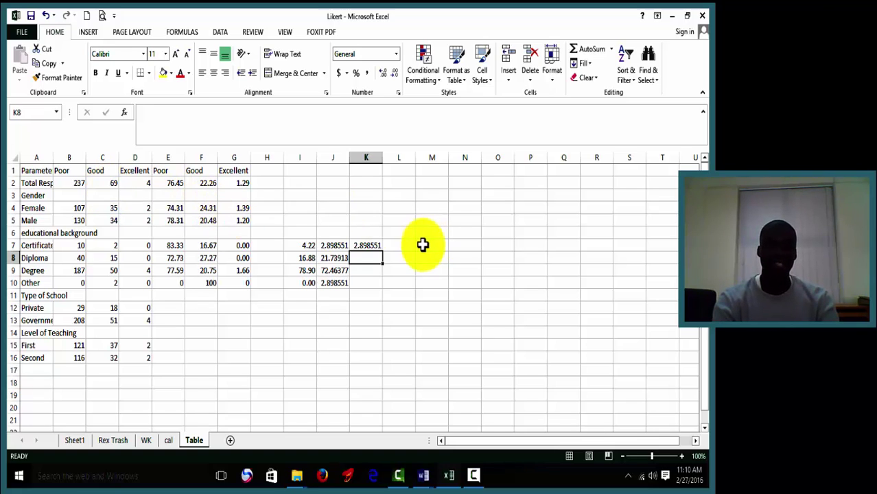
{"action": "left_click", "coordinate": [375, 247]}
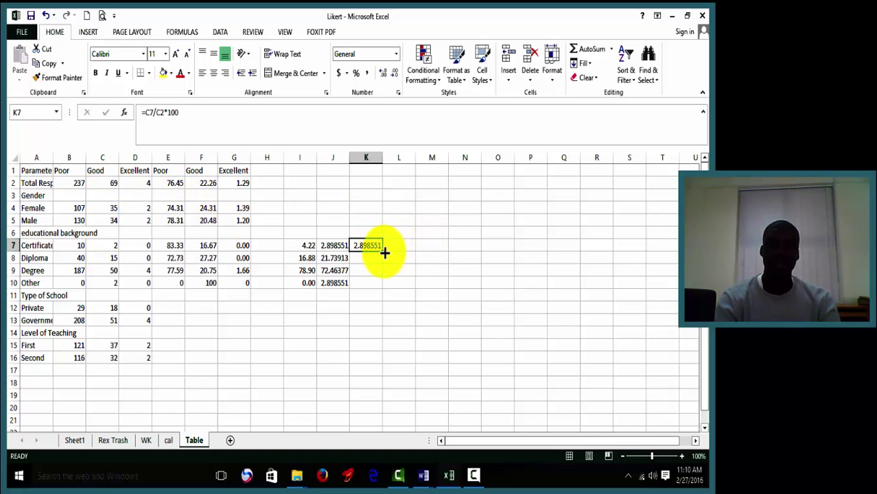
{"action": "left_click_drag", "start_coordinate": [383, 251], "coordinate": [381, 285]}
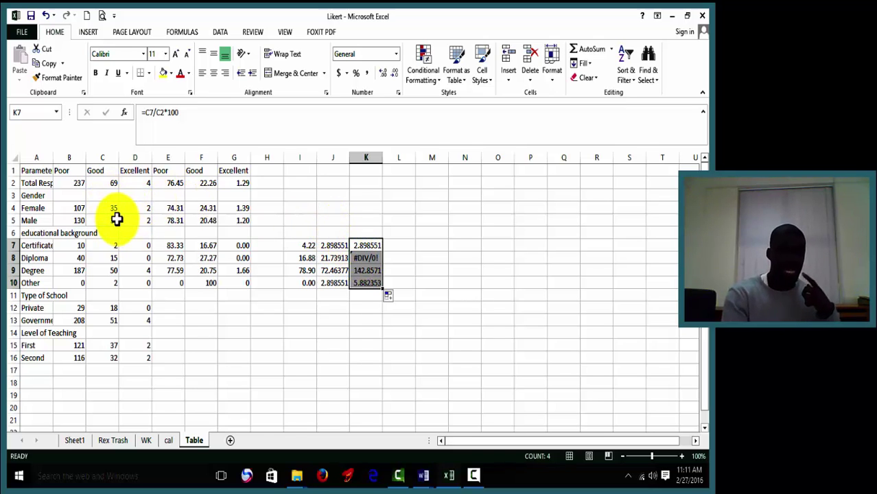
Step: Check the copied formula in K9 and clear the trial percentages from K7:K10
{"action": "left_click", "coordinate": [368, 271]}
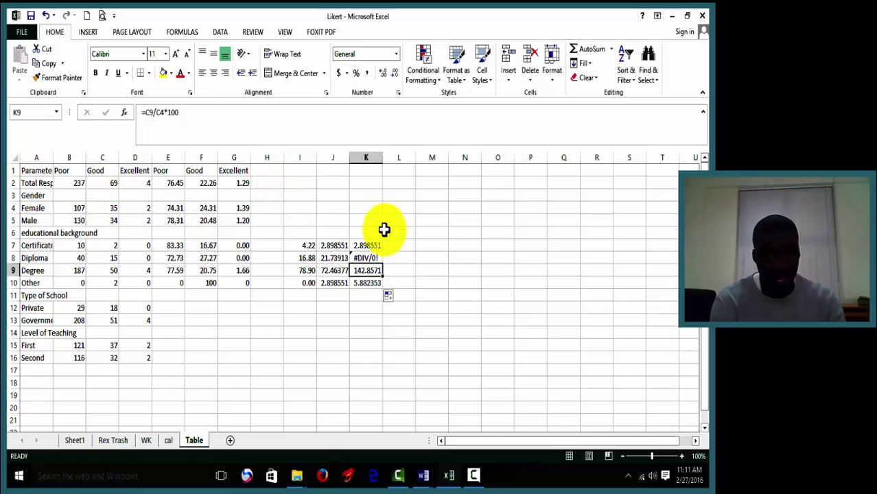
{"action": "left_click_drag", "start_coordinate": [376, 238], "coordinate": [372, 280]}
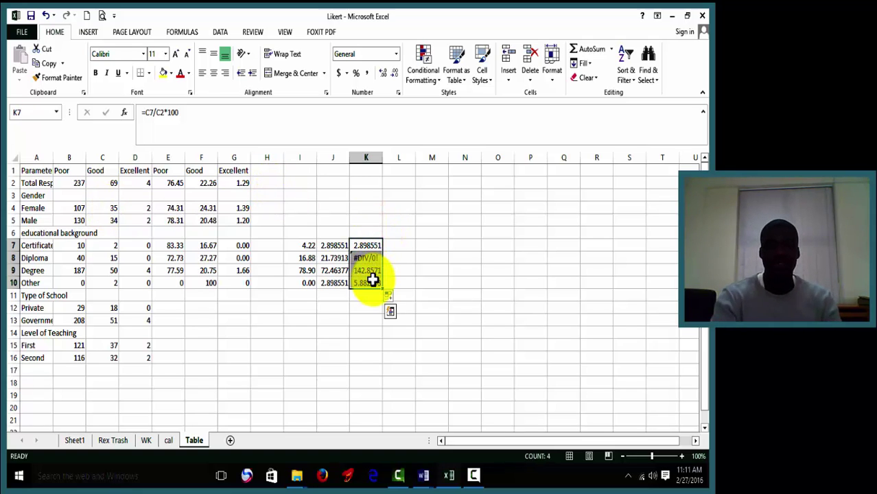
{"action": "key", "text": "Delete"}
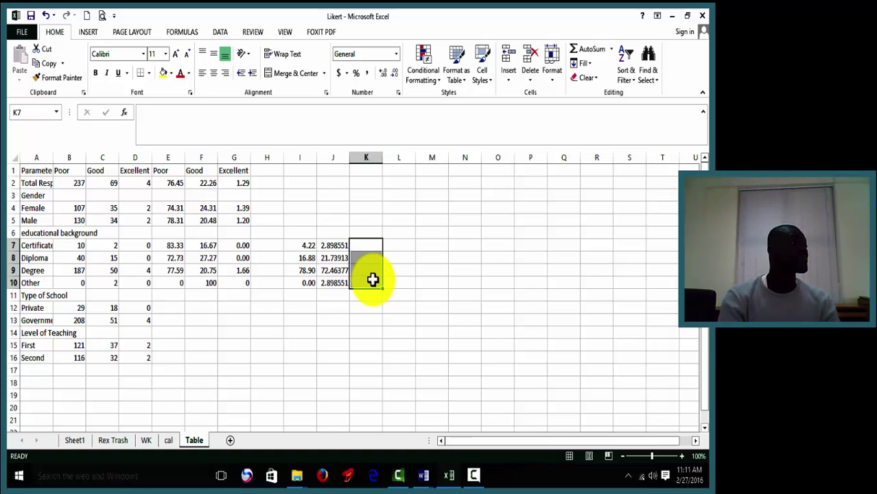
{"action": "left_click", "coordinate": [373, 249]}
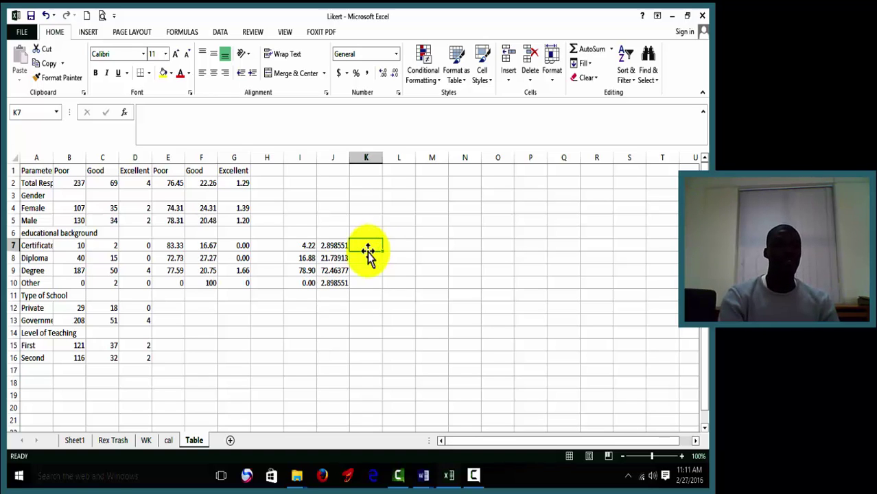
{"action": "left_click", "coordinate": [145, 243]}
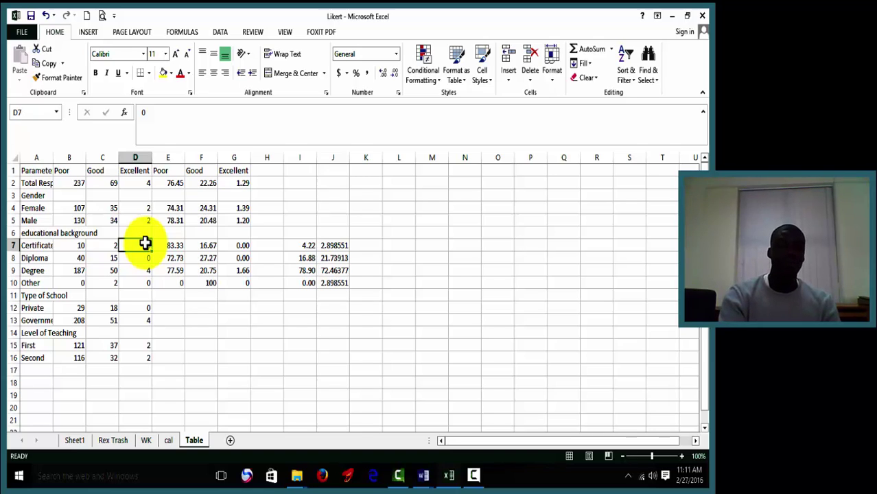
{"action": "type", "text": "="}
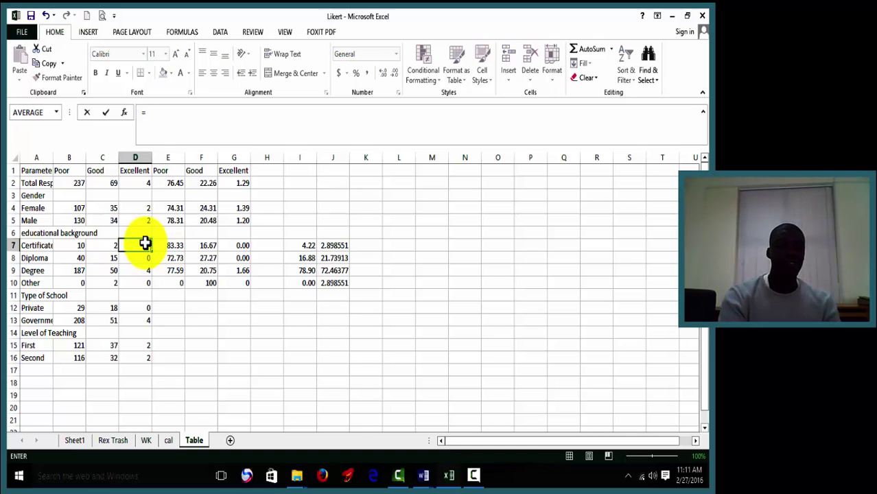
{"action": "left_click", "coordinate": [47, 15]}
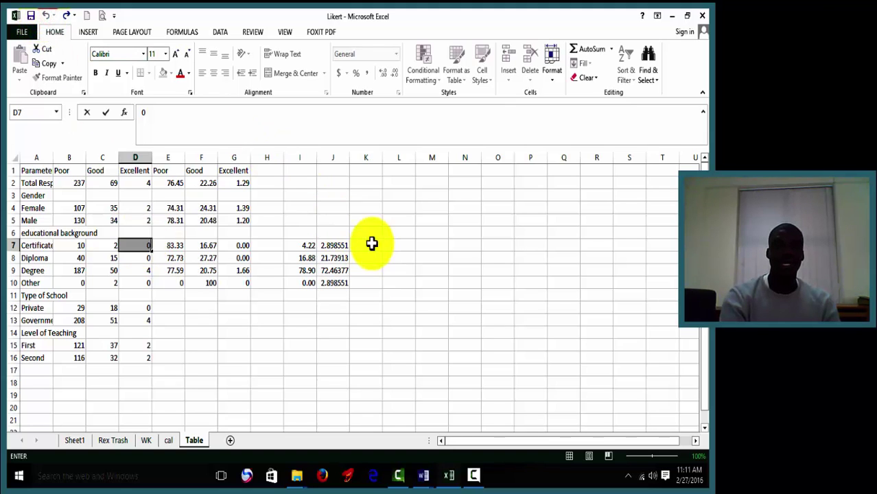
Step: Calculate Certificate's share of all Excellent responses in K7 with =D7/4*100 and copy it down to K10
{"action": "left_click", "coordinate": [366, 243]}
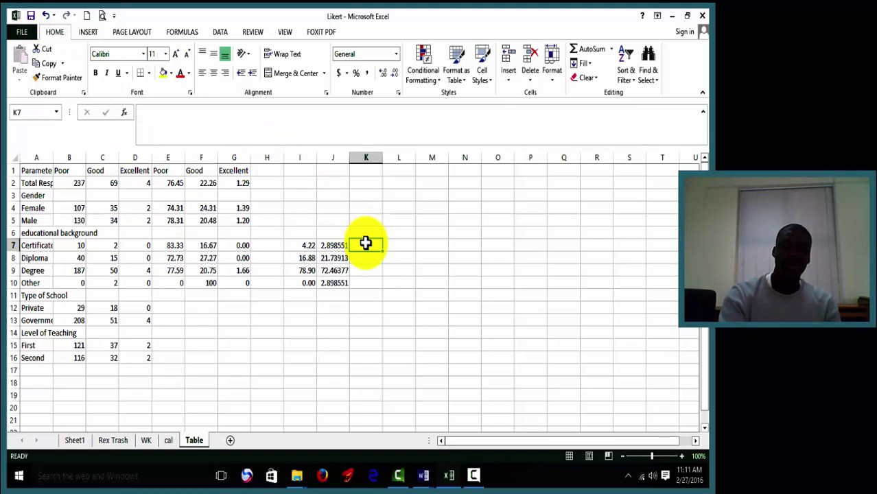
{"action": "type", "text": "="}
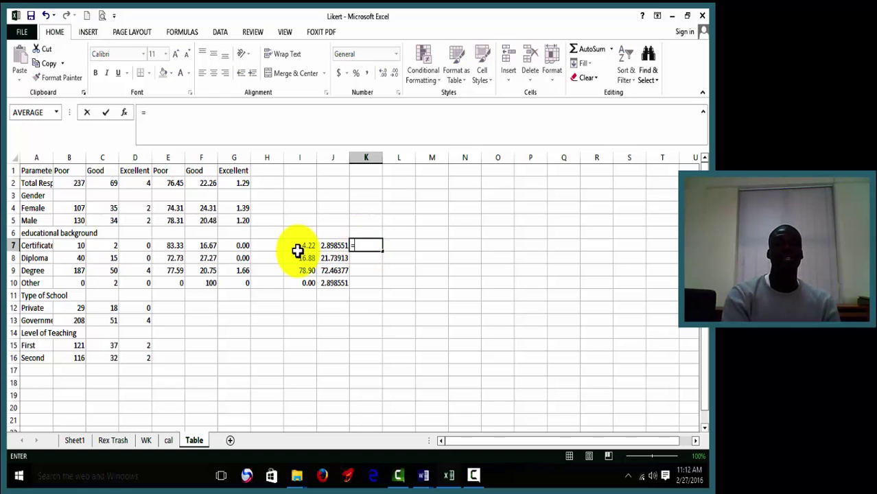
{"action": "left_click", "coordinate": [139, 247]}
{"action": "type", "text": "/"}
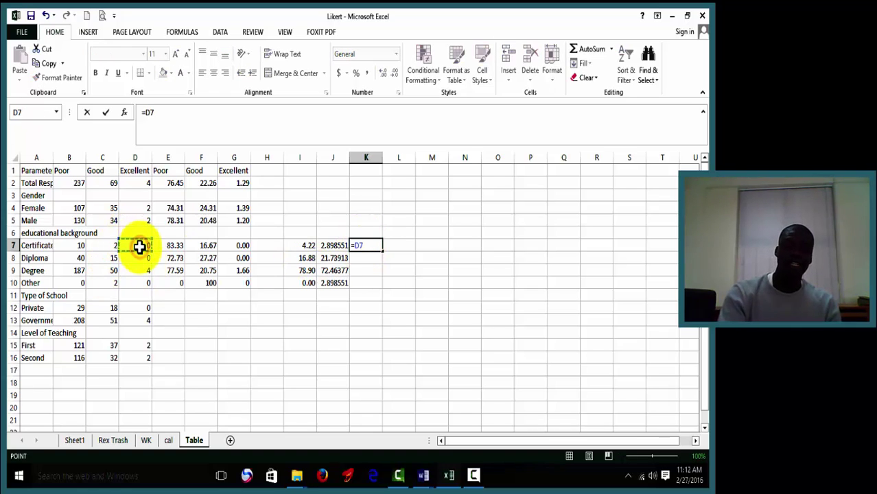
{"action": "type", "text": "4"}
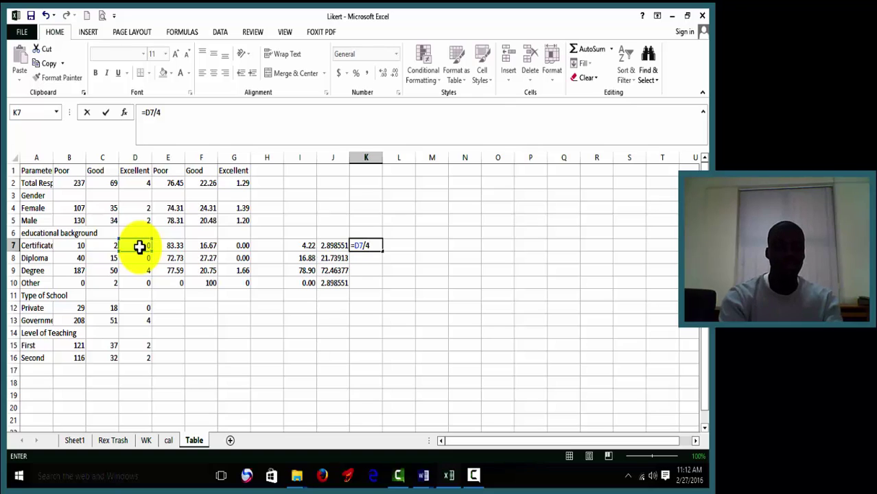
{"action": "type", "text": "*100"}
{"action": "key", "text": "Return"}
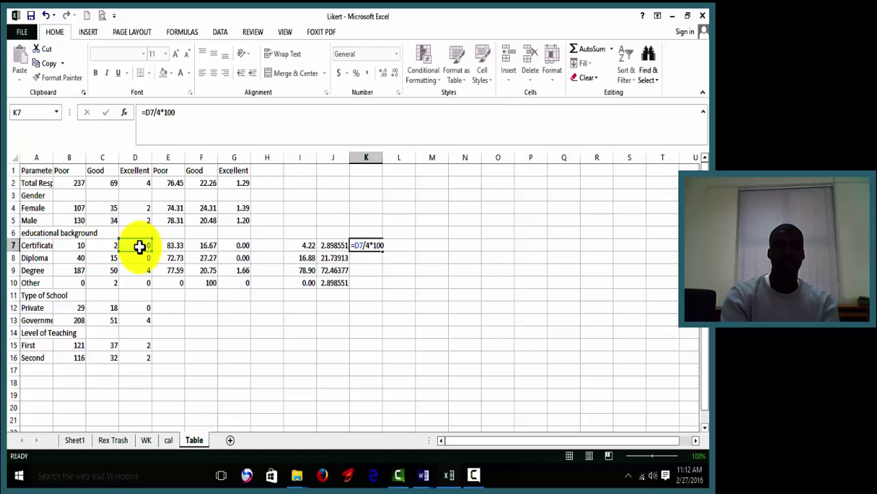
{"action": "left_click", "coordinate": [377, 245]}
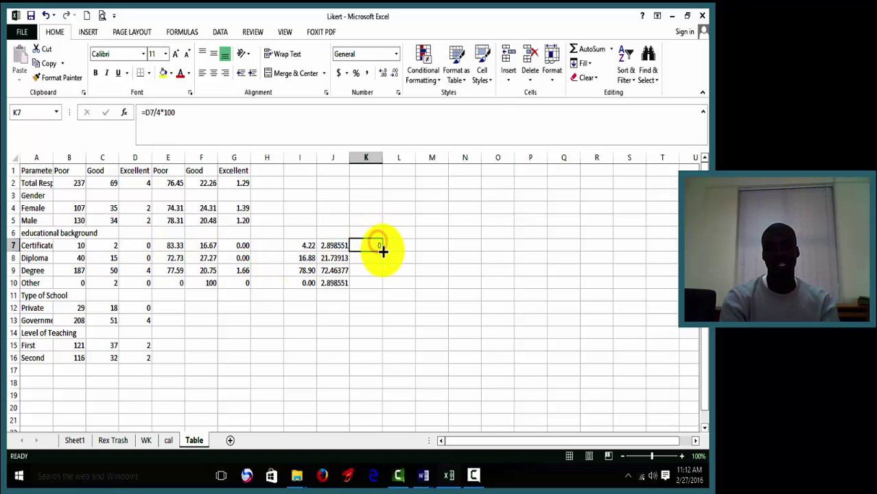
{"action": "left_click_drag", "start_coordinate": [383, 252], "coordinate": [382, 291]}
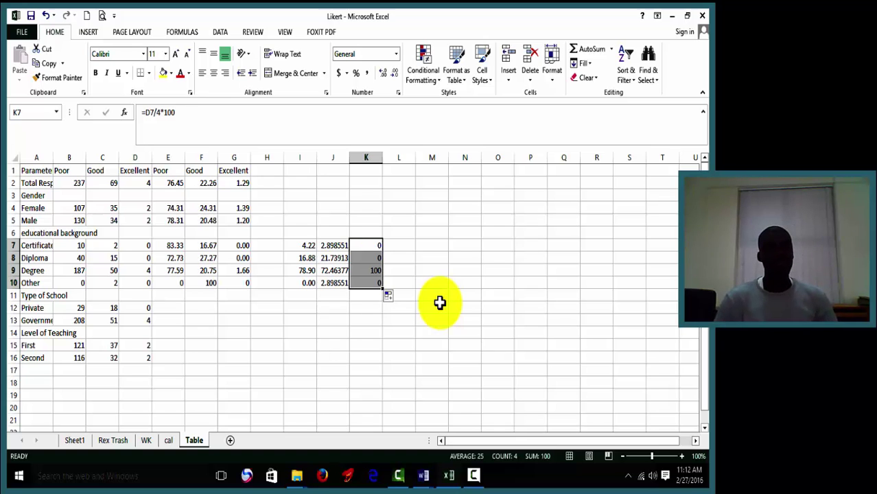
Step: Compare the column percentages and their formulas in I7:J9 with the row percentages in E7:E9 for the educational background groups
{"action": "left_click", "coordinate": [303, 248]}
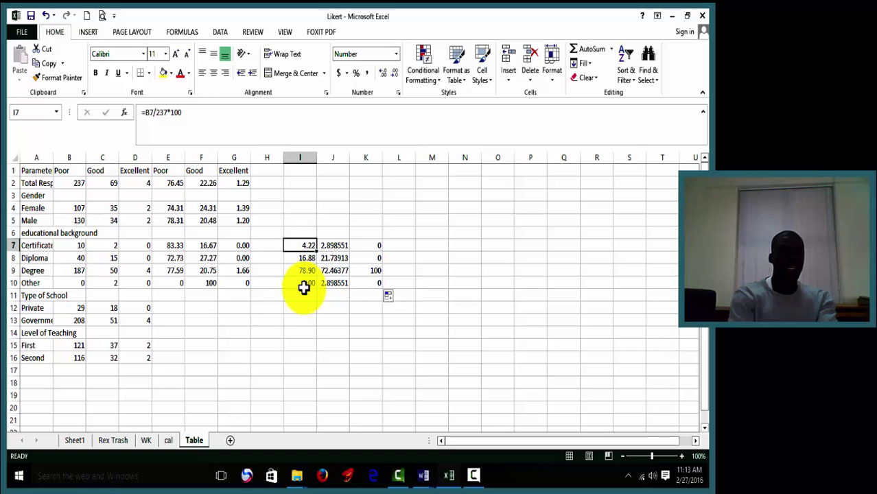
{"action": "left_click", "coordinate": [308, 246]}
{"action": "left_click", "coordinate": [308, 245]}
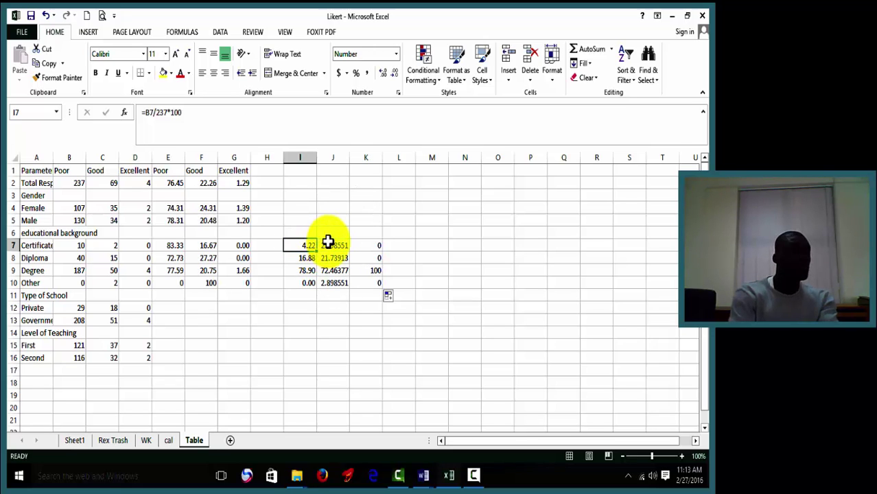
{"action": "left_click", "coordinate": [309, 245]}
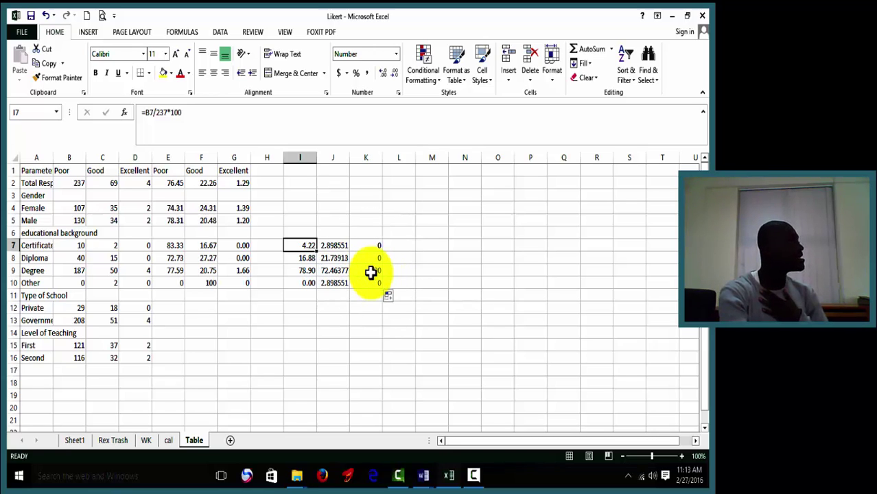
{"action": "left_click", "coordinate": [314, 272]}
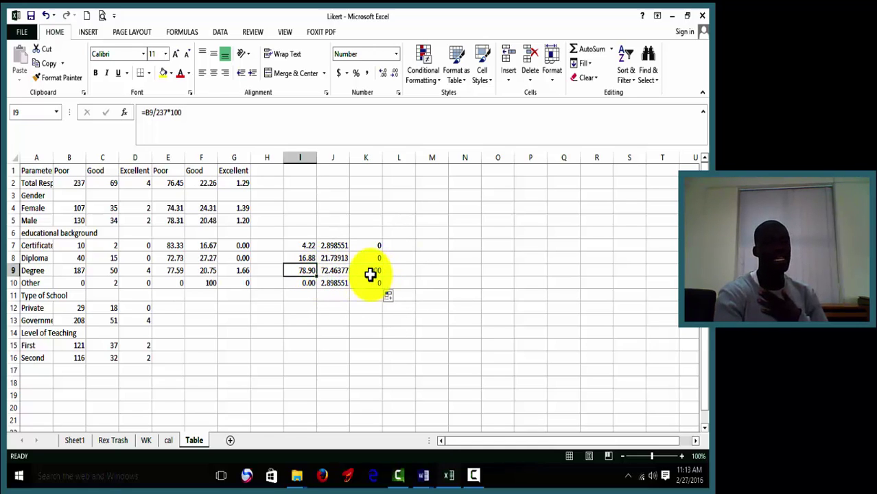
{"action": "left_click", "coordinate": [328, 271]}
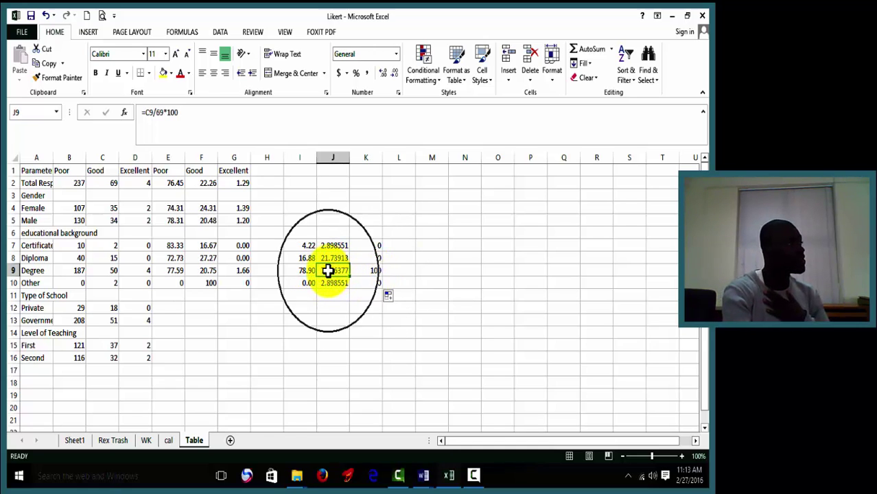
{"action": "left_click", "coordinate": [307, 269]}
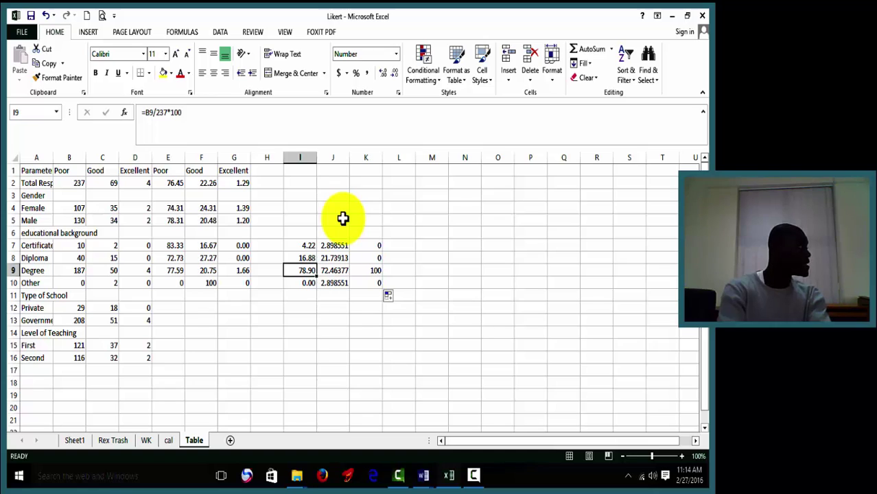
{"action": "left_click", "coordinate": [310, 243]}
{"action": "left_click_drag", "start_coordinate": [309, 243], "coordinate": [308, 276]}
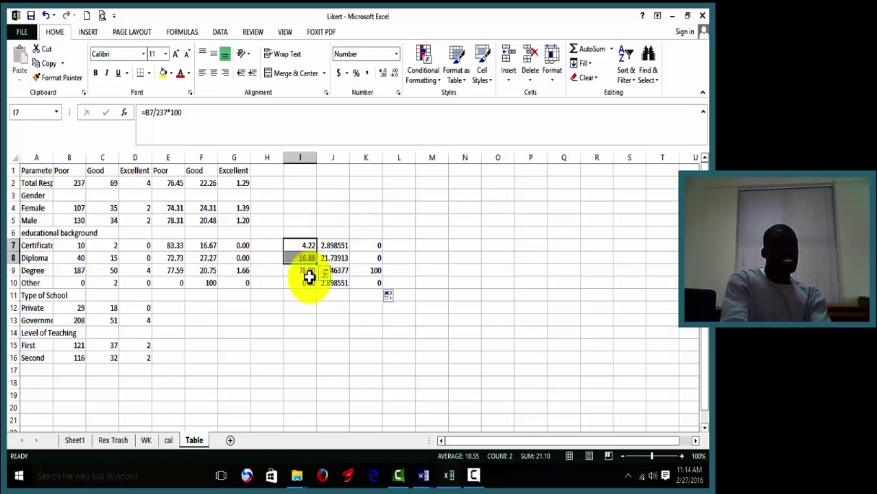
{"action": "left_click", "coordinate": [309, 277]}
{"action": "left_click", "coordinate": [305, 270]}
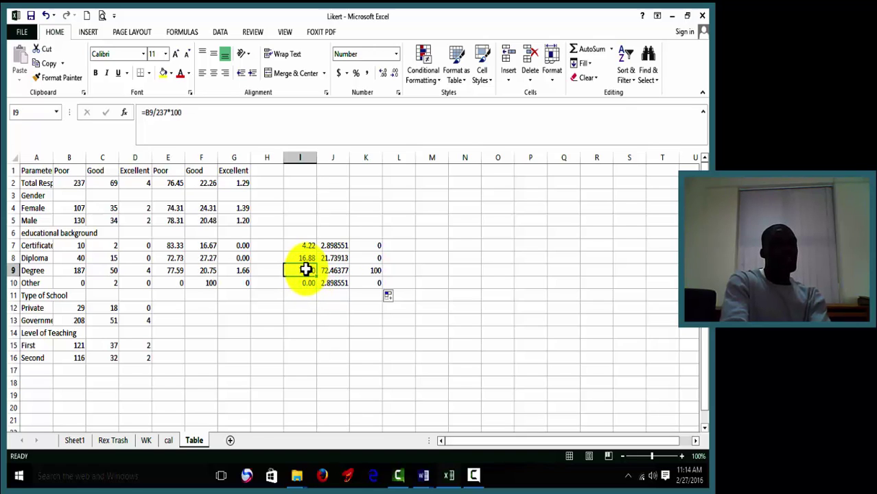
{"action": "left_click", "coordinate": [308, 259]}
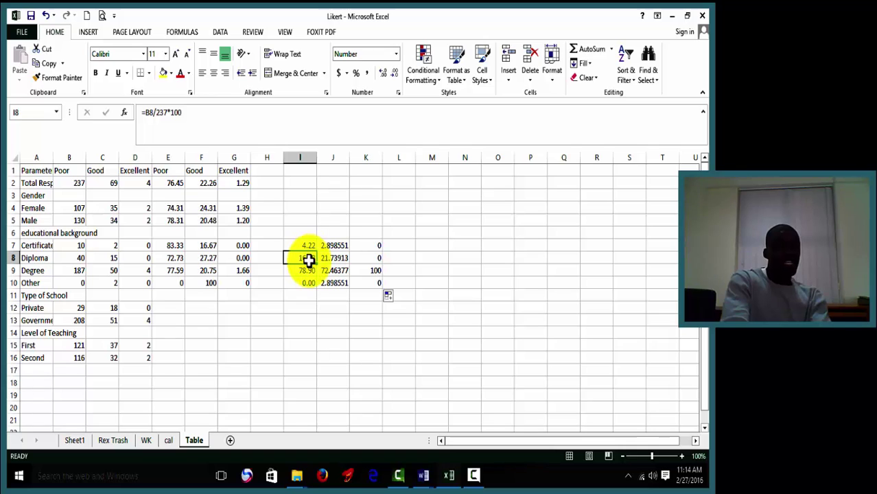
{"action": "left_click", "coordinate": [309, 271]}
{"action": "left_click", "coordinate": [307, 257]}
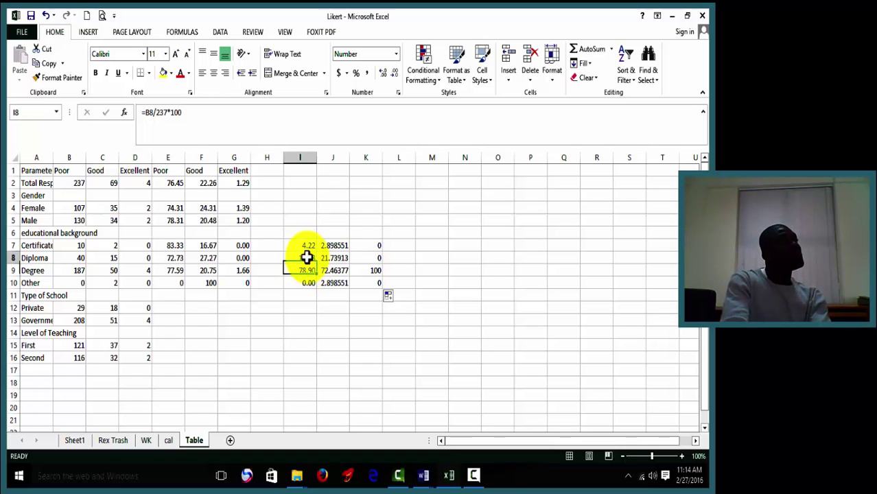
{"action": "left_click", "coordinate": [305, 245]}
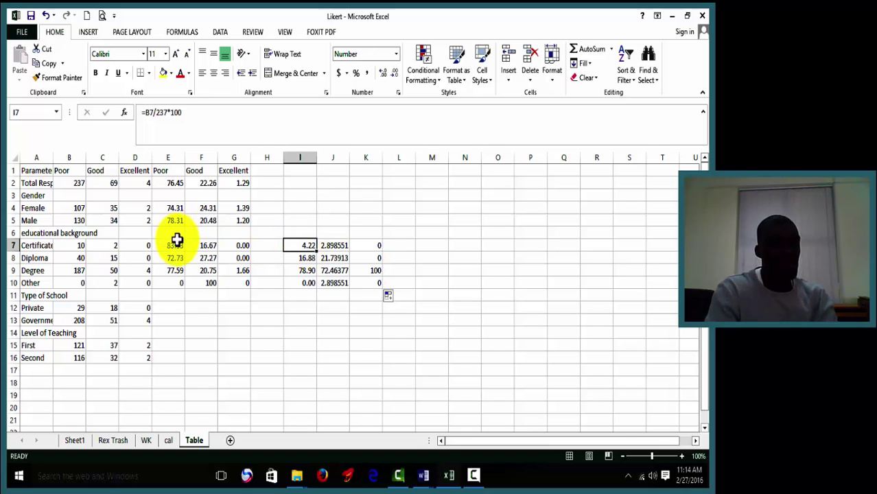
{"action": "left_click_drag", "start_coordinate": [176, 245], "coordinate": [179, 269]}
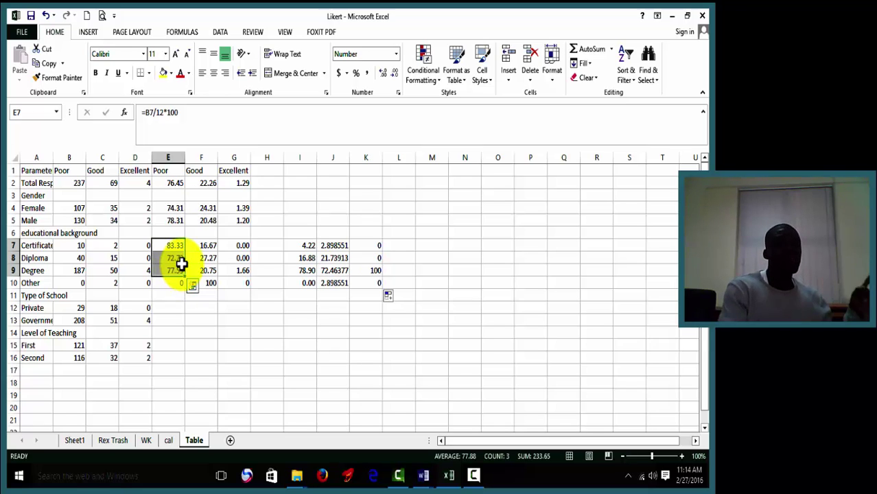
{"action": "left_click", "coordinate": [177, 245]}
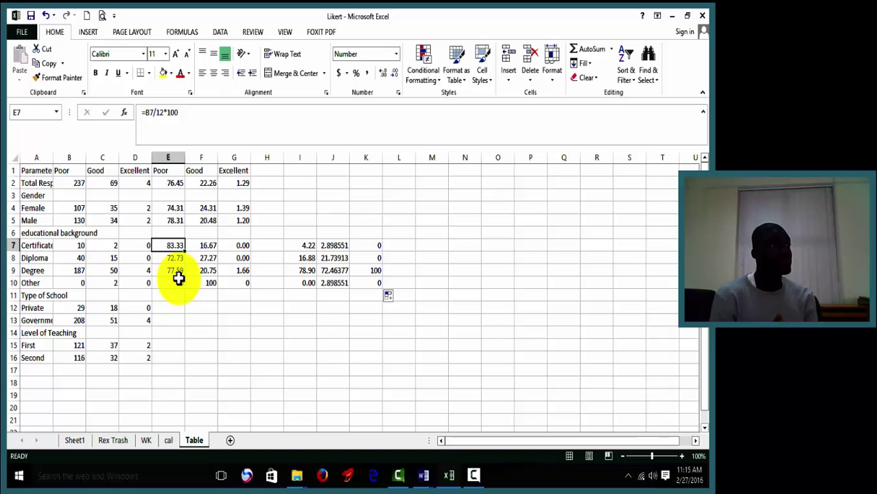
Step: Clear the educational background column percentages by emptying the range I6:L10
{"action": "mouse_move", "coordinate": [310, 245]}
{"action": "left_mouse_down"}
{"action": "mouse_move", "coordinate": [329, 245]}
{"action": "mouse_move", "coordinate": [376, 280]}
{"action": "left_mouse_up"}
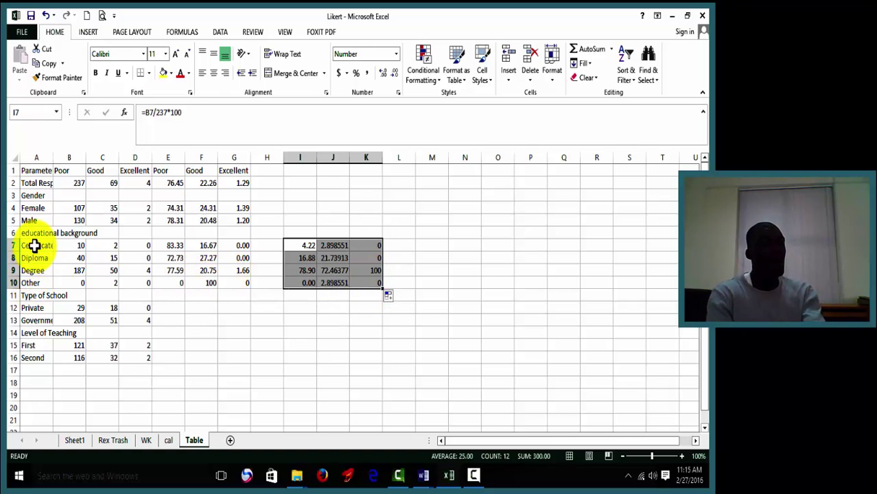
{"action": "key", "text": "ctrl+q"}
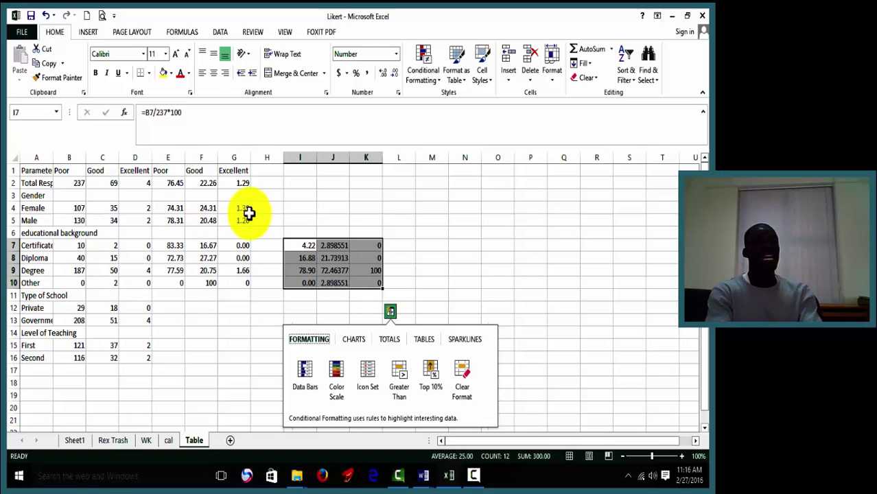
{"action": "left_click", "coordinate": [363, 170]}
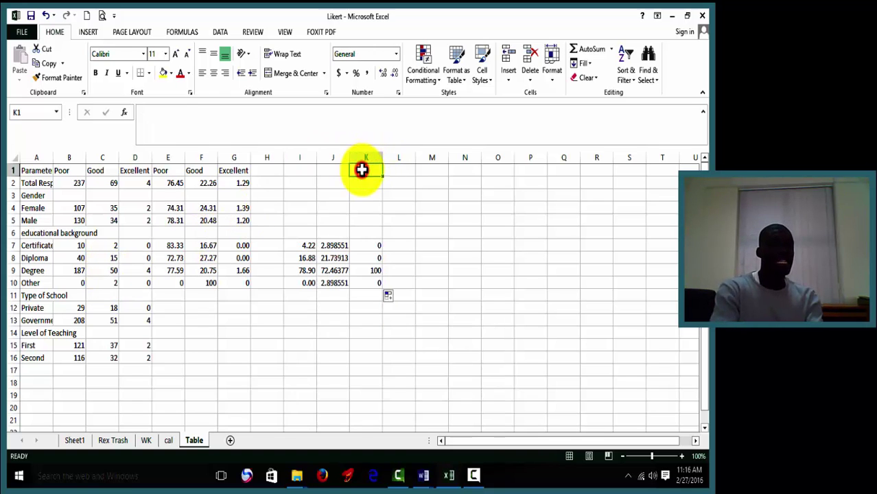
{"action": "left_click", "coordinate": [465, 157]}
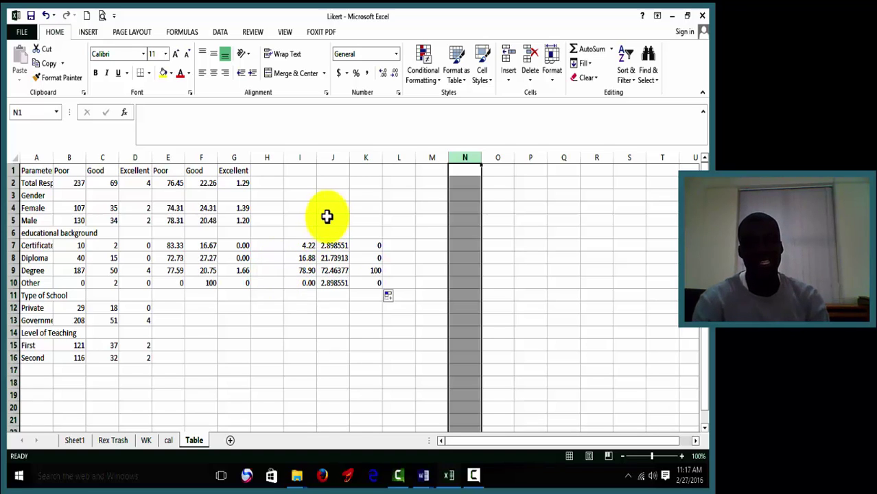
{"action": "left_click_drag", "start_coordinate": [308, 231], "coordinate": [405, 283]}
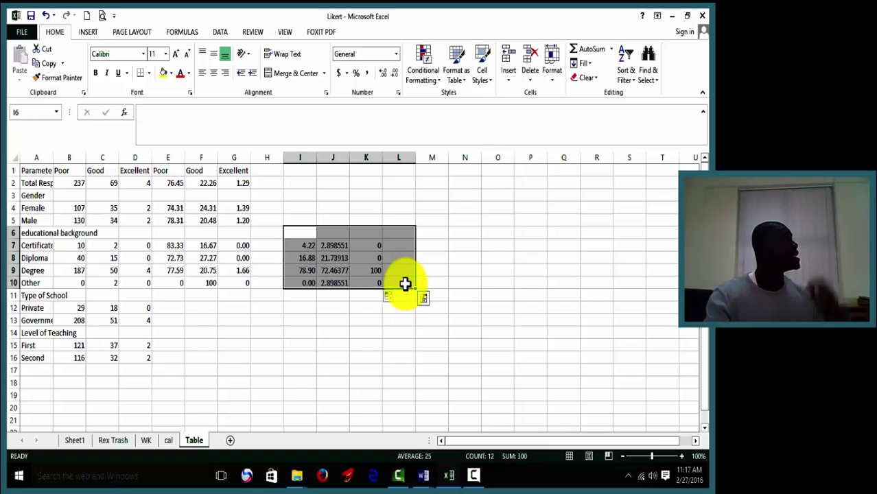
{"action": "key", "text": "Delete"}
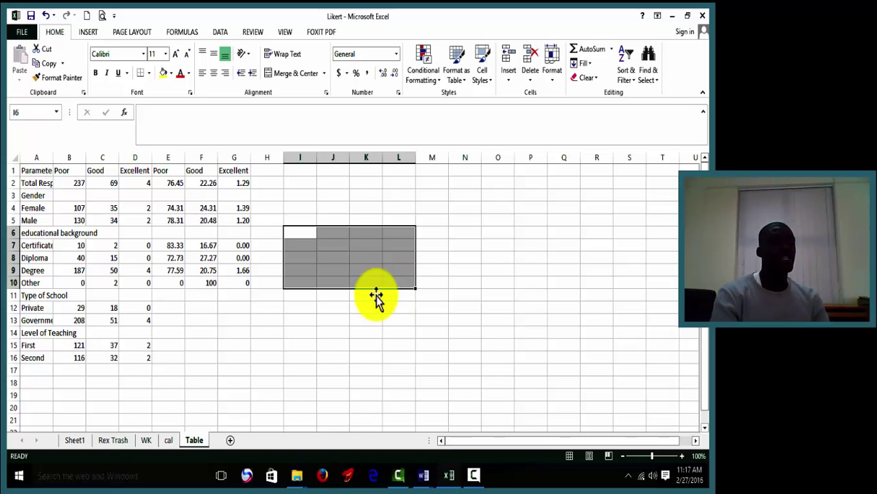
Step: Calculate Private school's Poor percentage in E12 with =B12/47*100 and copy it across to G12 for Good and Excellent
{"action": "left_click", "coordinate": [178, 307]}
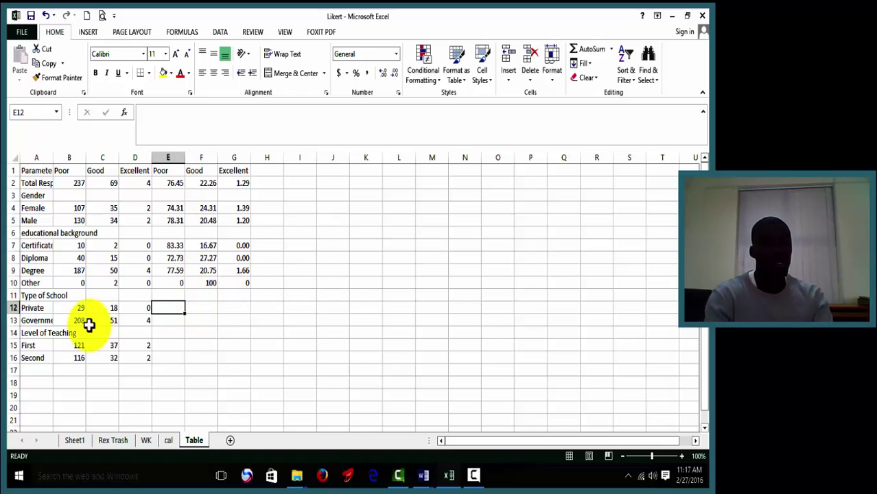
{"action": "left_click", "coordinate": [74, 308]}
{"action": "left_click_drag", "start_coordinate": [92, 307], "coordinate": [133, 307]}
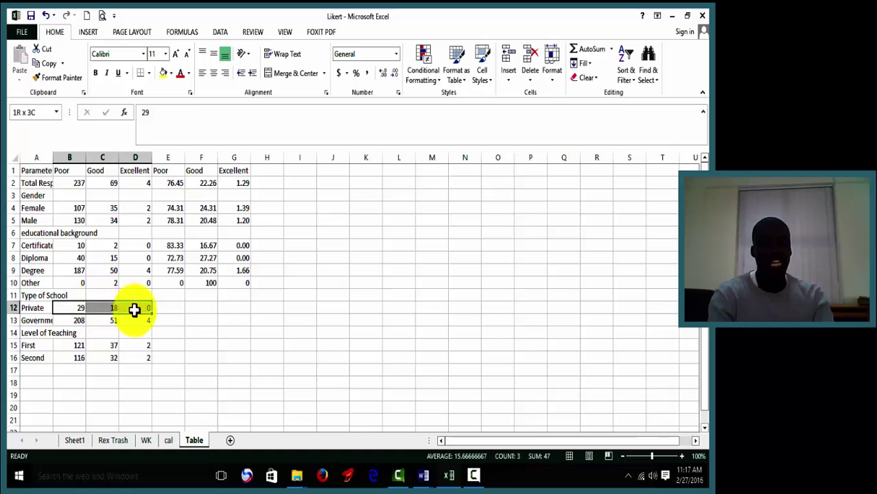
{"action": "left_click", "coordinate": [174, 313]}
{"action": "type", "text": "="}
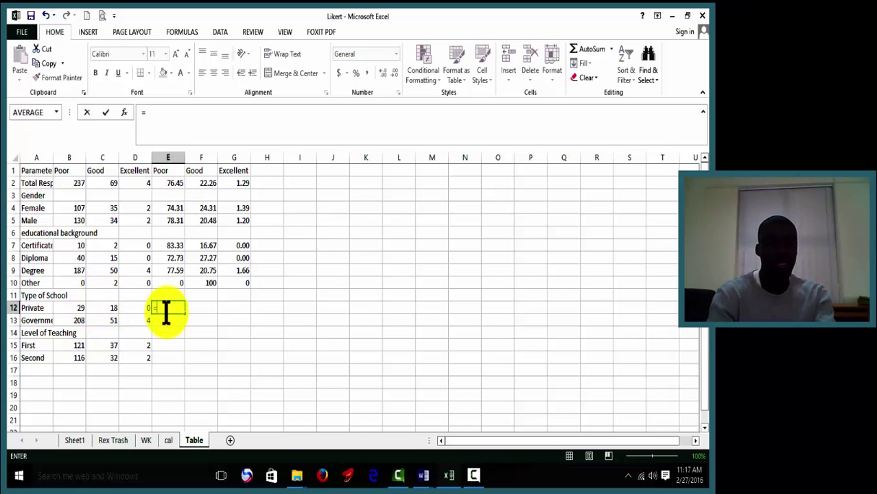
{"action": "left_click", "coordinate": [77, 311]}
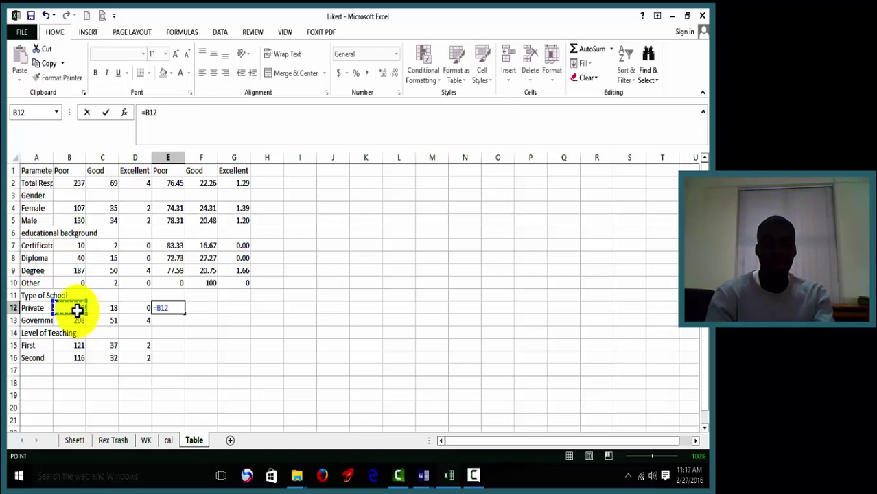
{"action": "type", "text": "/47"}
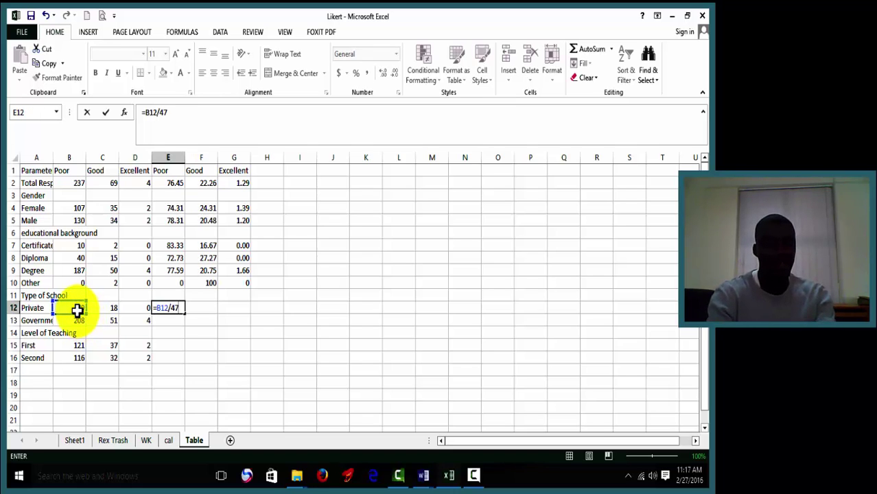
{"action": "type", "text": "*100"}
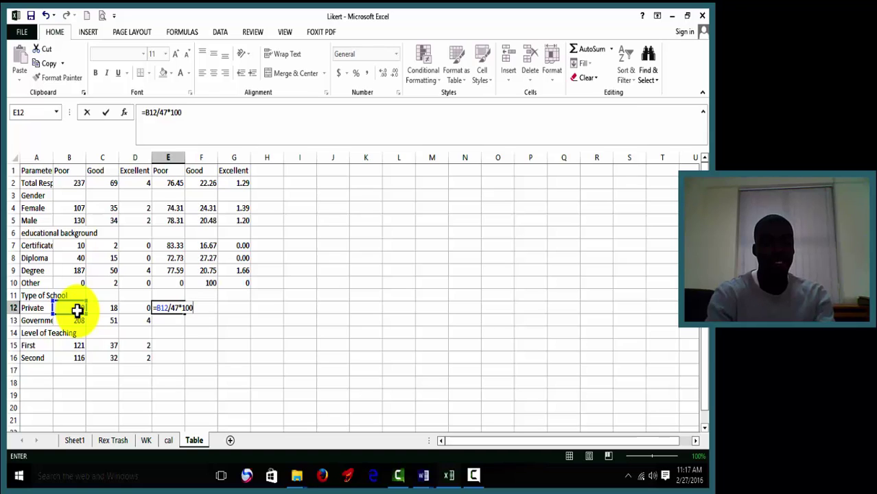
{"action": "key", "text": "Return"}
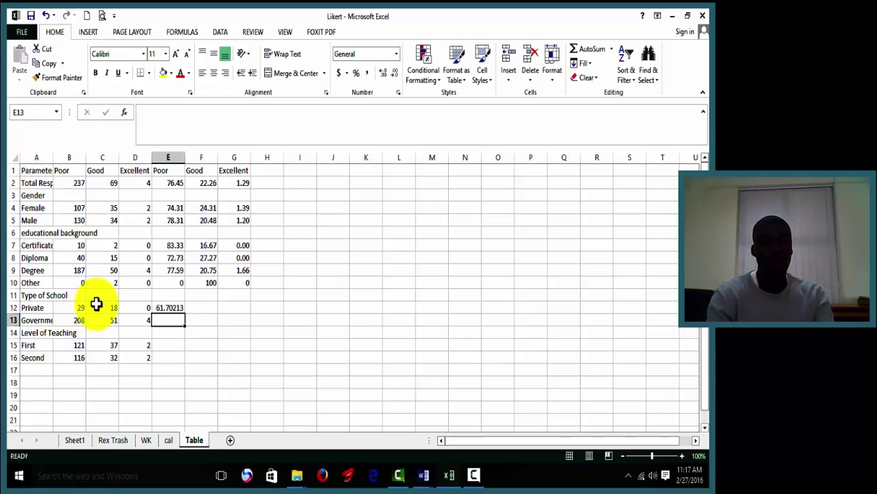
{"action": "left_click", "coordinate": [165, 308]}
{"action": "left_click_drag", "start_coordinate": [181, 315], "coordinate": [231, 319]}
{"action": "left_click", "coordinate": [162, 322]}
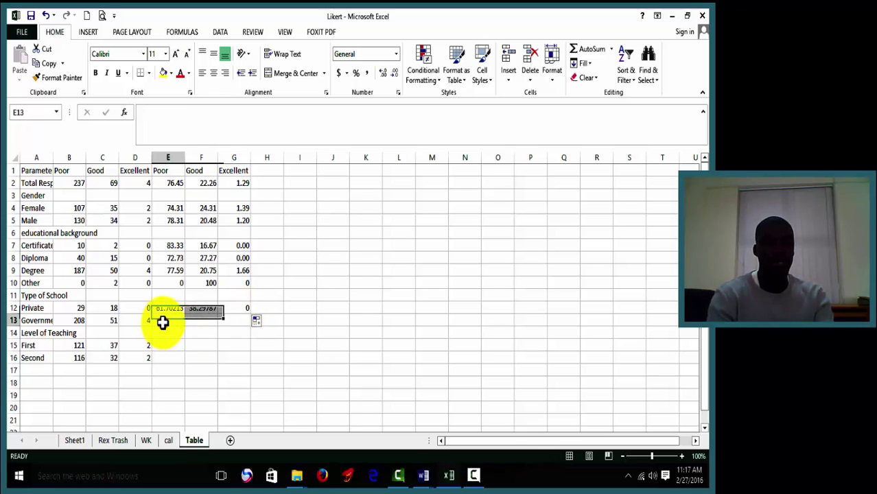
{"action": "type", "text": "="}
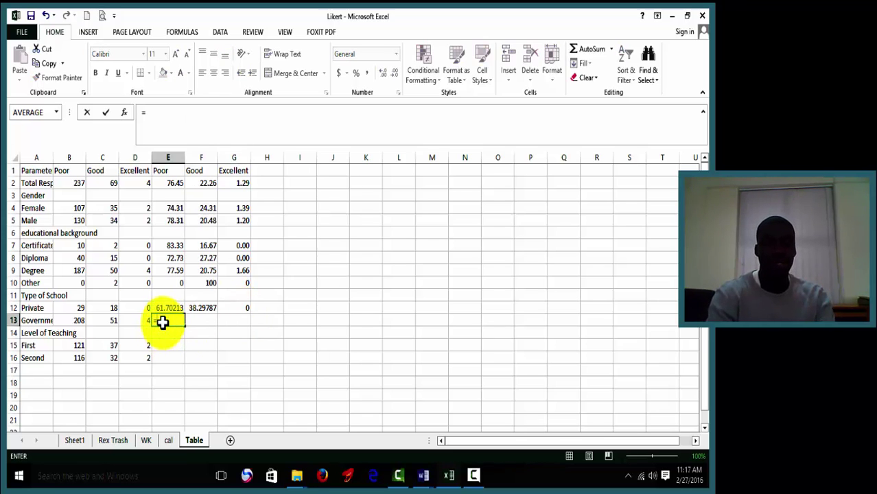
{"action": "key", "text": "BackSpace"}
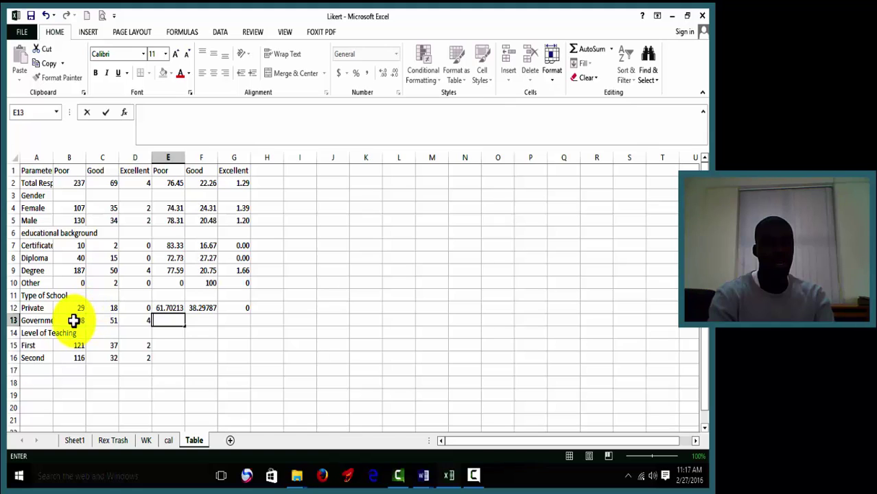
Step: Calculate Government school's Poor percentage in E13 with =B13/263*100 and copy it across to G13 for Good and Excellent
{"action": "left_click_drag", "start_coordinate": [72, 320], "coordinate": [140, 320]}
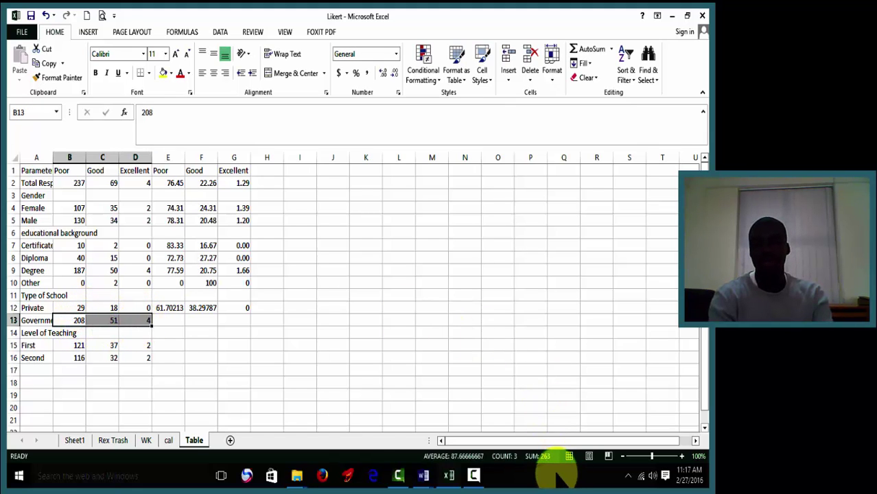
{"action": "key", "text": "ctrl+q"}
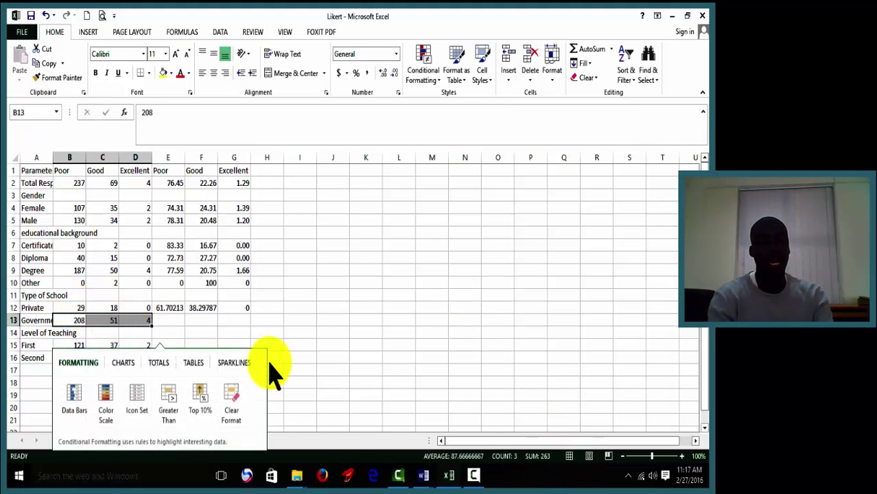
{"action": "left_click", "coordinate": [168, 318]}
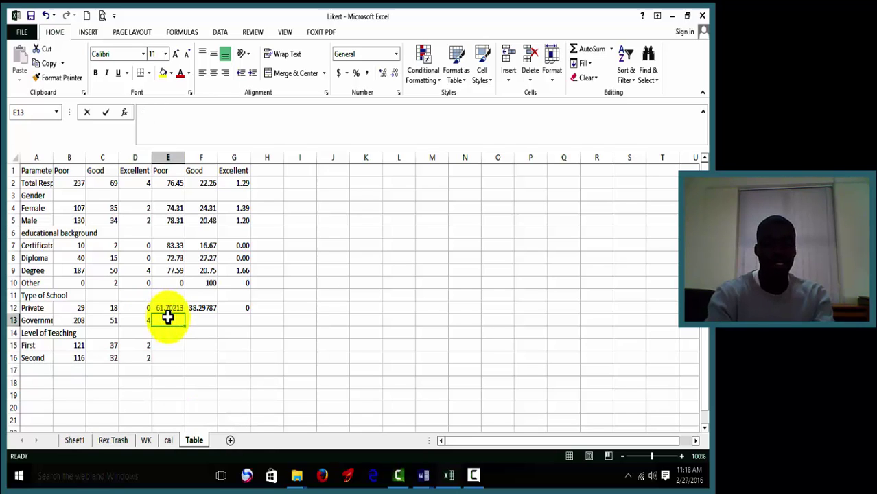
{"action": "type", "text": "="}
{"action": "left_click", "coordinate": [72, 320]}
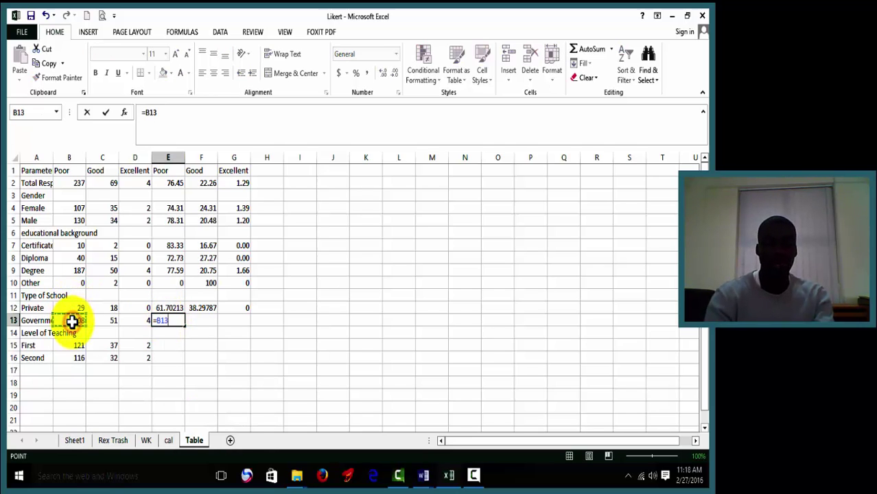
{"action": "type", "text": "/"}
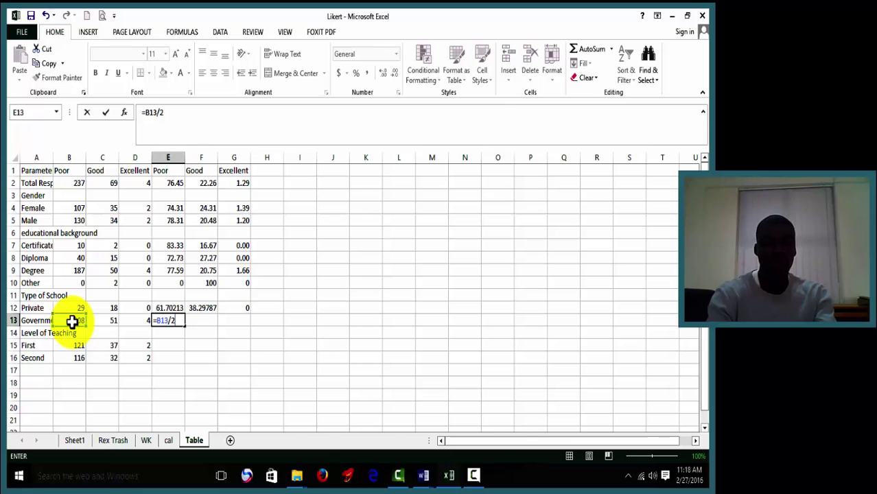
{"action": "type", "text": "263"}
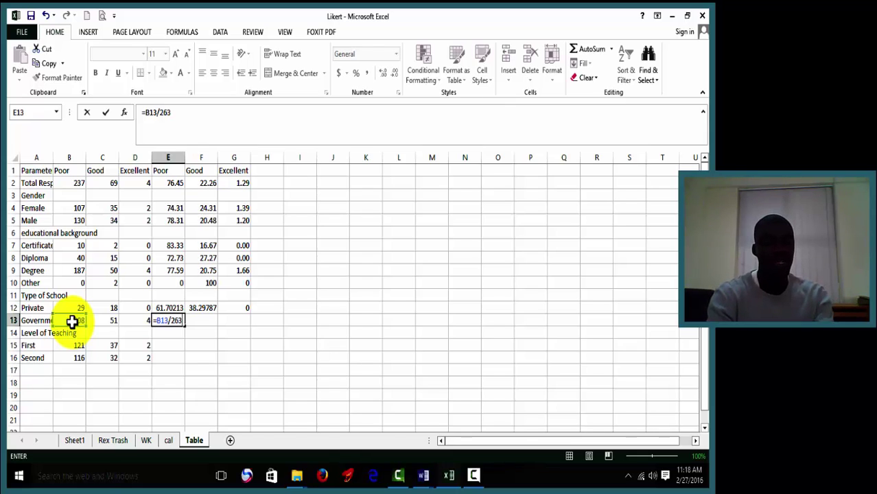
{"action": "type", "text": "*100"}
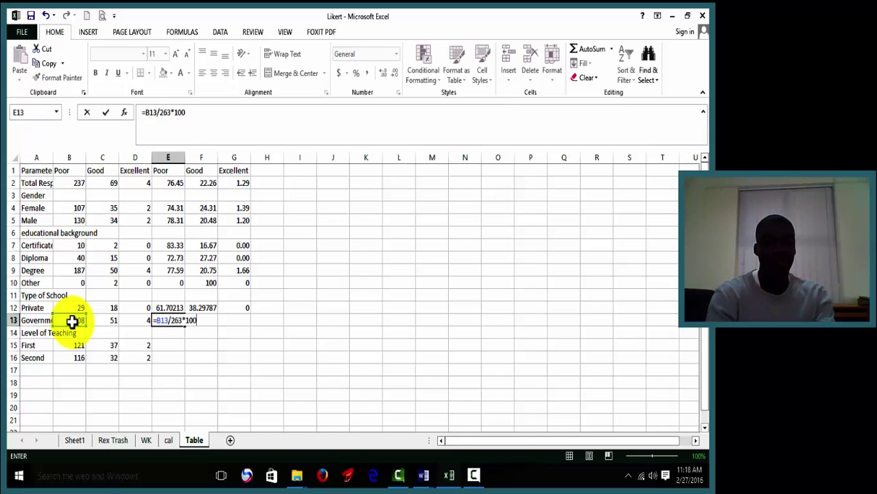
{"action": "key", "text": "Return"}
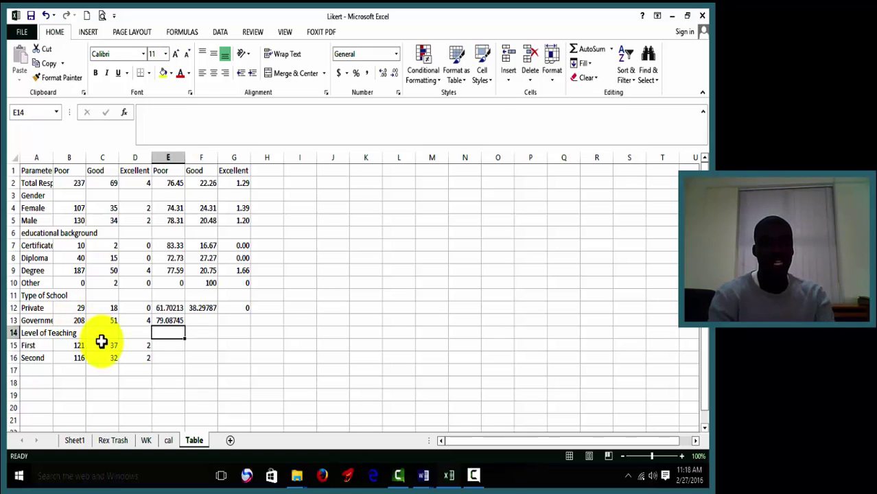
{"action": "left_click", "coordinate": [165, 320]}
{"action": "left_click_drag", "start_coordinate": [184, 326], "coordinate": [254, 317]}
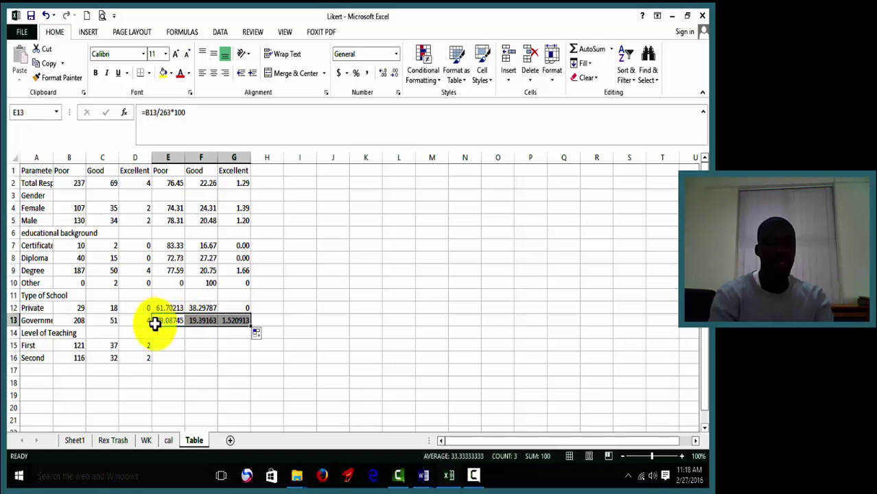
Step: Format the school type percentages in E12:G13 to show one decimal place
{"action": "left_click_drag", "start_coordinate": [156, 311], "coordinate": [241, 317]}
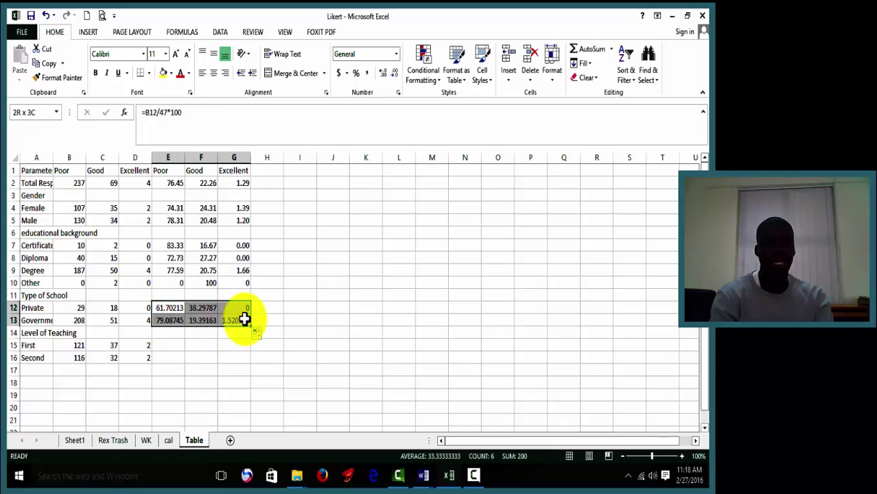
{"action": "left_click", "coordinate": [387, 72]}
{"action": "left_click", "coordinate": [386, 72]}
{"action": "left_click", "coordinate": [386, 73]}
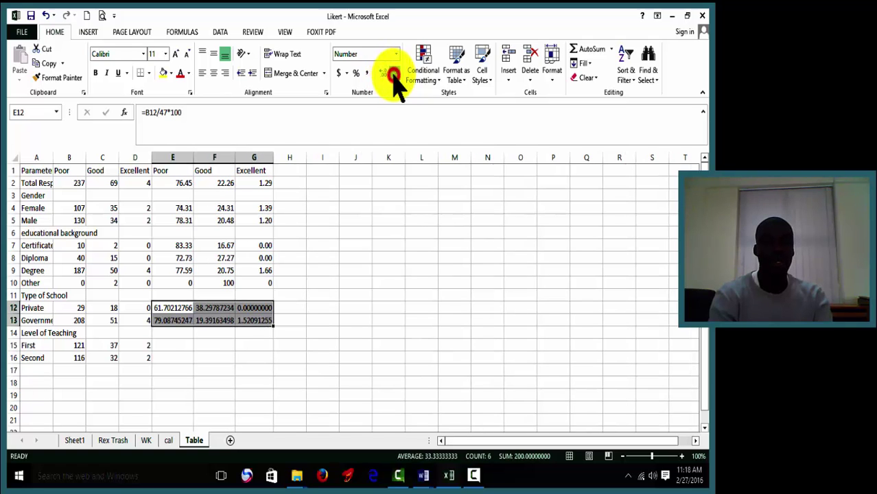
{"action": "left_click", "coordinate": [394, 74]}
{"action": "left_click", "coordinate": [394, 74]}
{"action": "left_click", "coordinate": [394, 74]}
{"action": "left_click", "coordinate": [394, 74]}
{"action": "left_click", "coordinate": [394, 74]}
{"action": "left_click", "coordinate": [394, 74]}
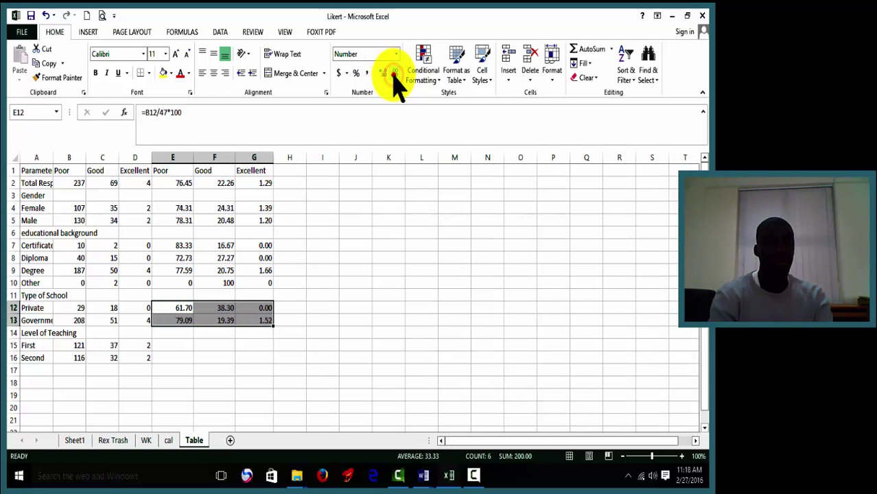
{"action": "left_click", "coordinate": [394, 74]}
Step: Calculate the First teaching level's Poor percentage in E15 with =B15/160*100 and copy it across to G15 for Good and Excellent
{"action": "left_click", "coordinate": [74, 345]}
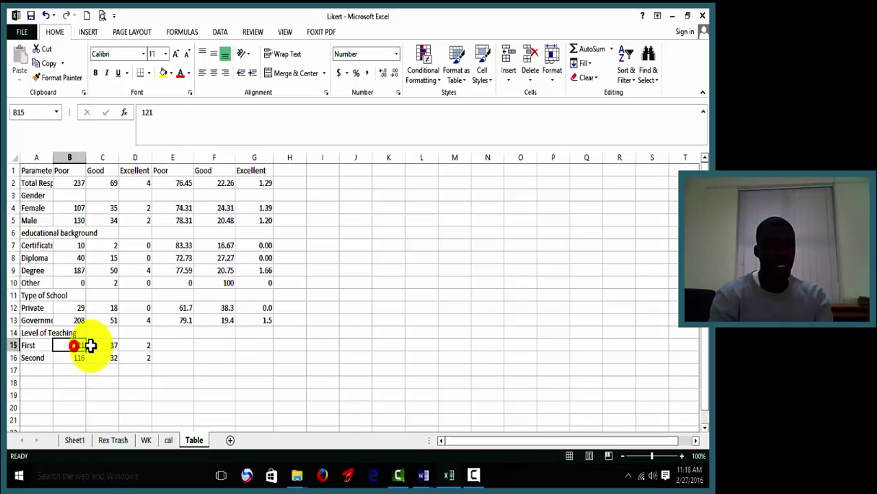
{"action": "left_click_drag", "start_coordinate": [90, 346], "coordinate": [138, 345]}
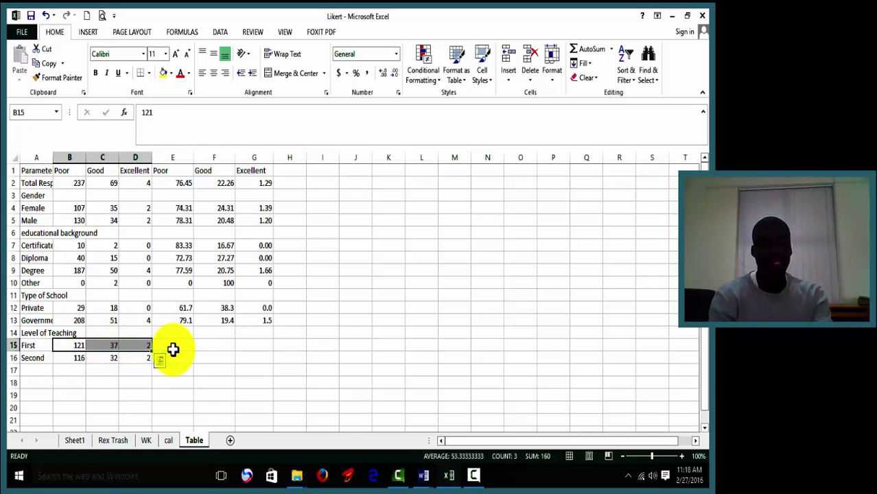
{"action": "left_click", "coordinate": [172, 350]}
{"action": "type", "text": "="}
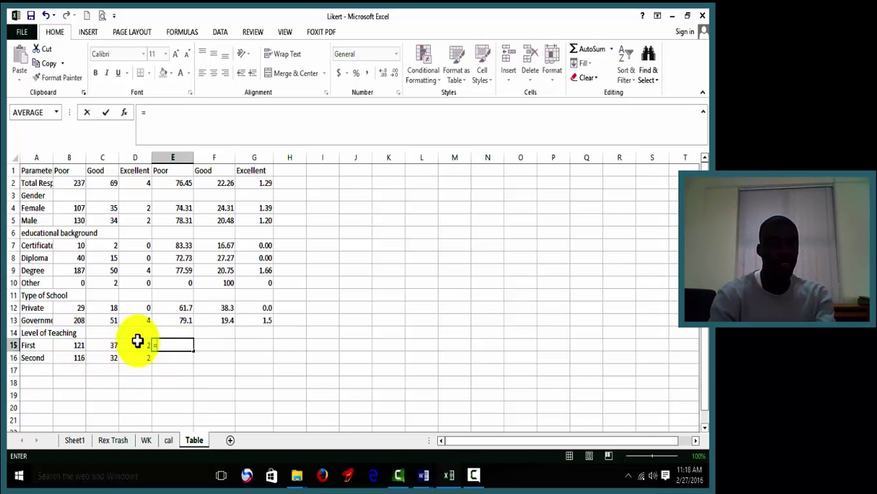
{"action": "left_click", "coordinate": [70, 347]}
{"action": "type", "text": "/"}
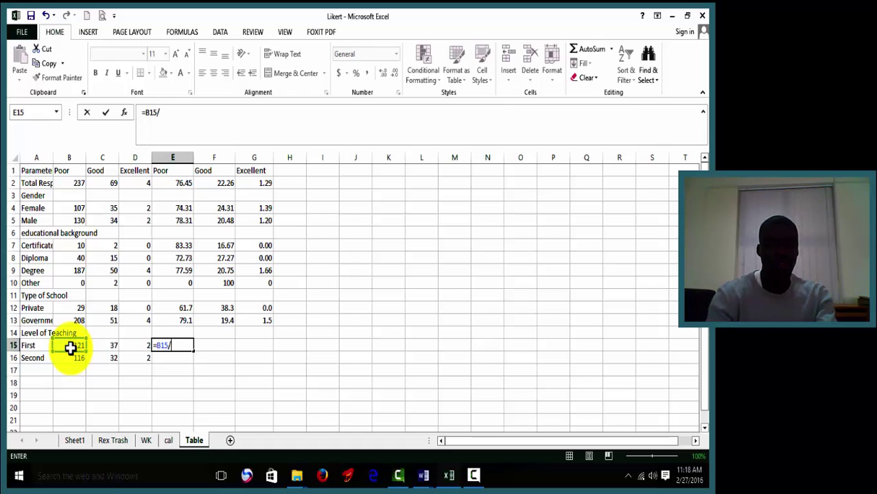
{"action": "type", "text": "160"}
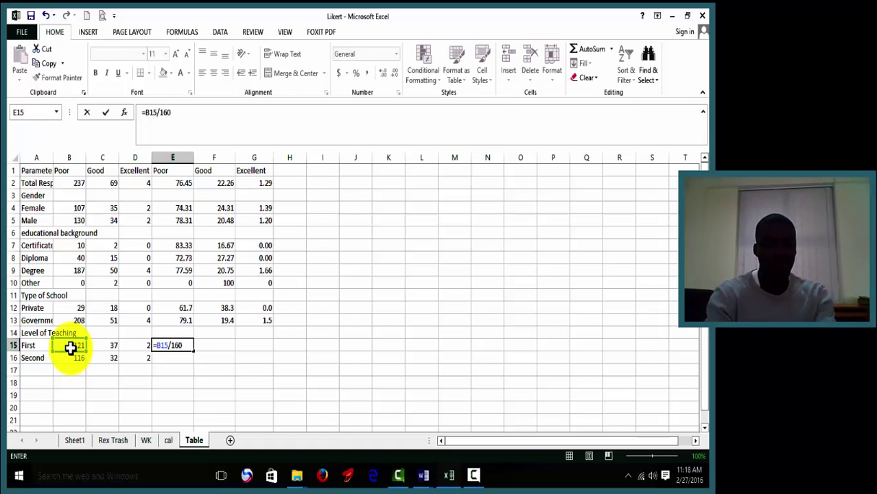
{"action": "type", "text": "*100"}
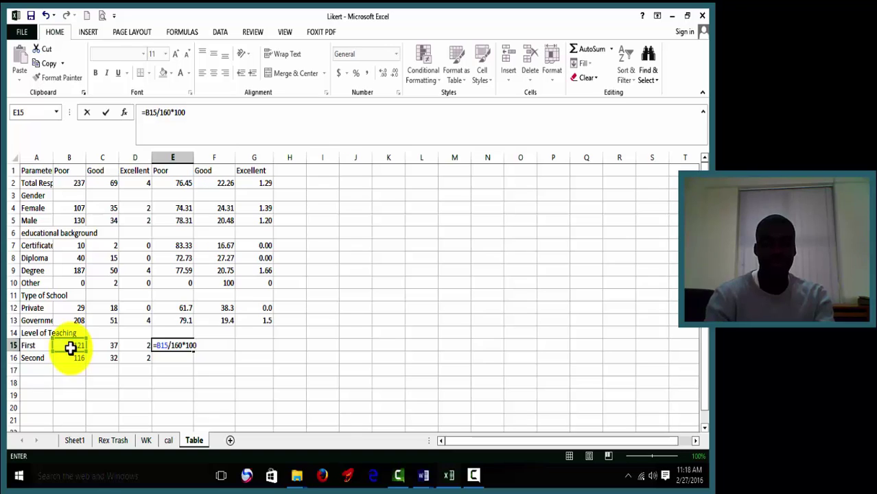
{"action": "key", "text": "Return"}
{"action": "left_click", "coordinate": [169, 345]}
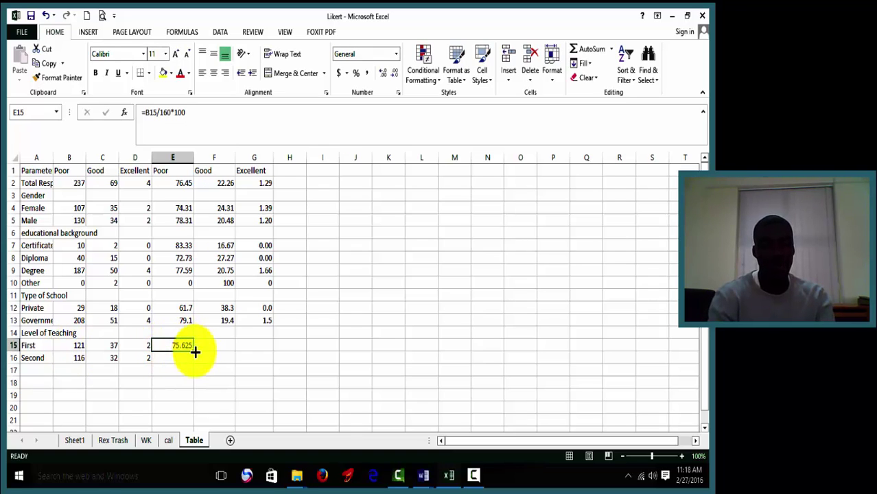
{"action": "left_click_drag", "start_coordinate": [195, 352], "coordinate": [261, 352]}
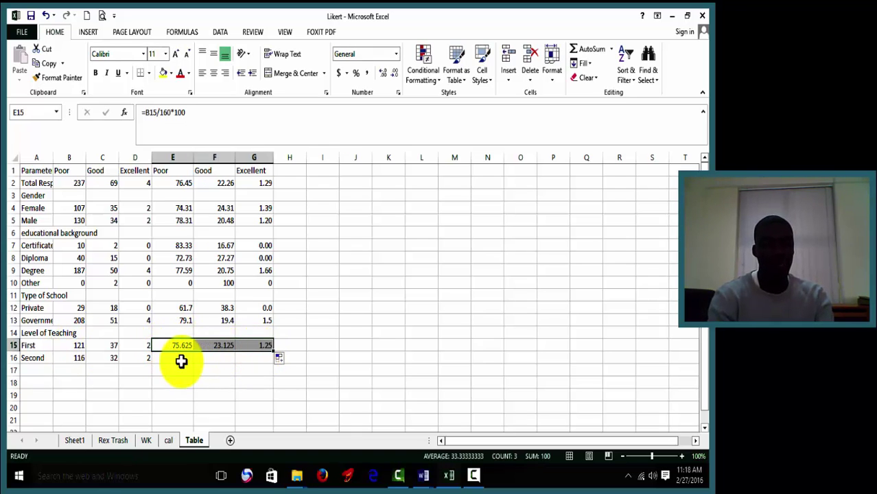
Step: Calculate the Second teaching level's Poor percentage in E16 with =B16/150*100 and copy it across to G16 for Good and Excellent
{"action": "left_click", "coordinate": [181, 362]}
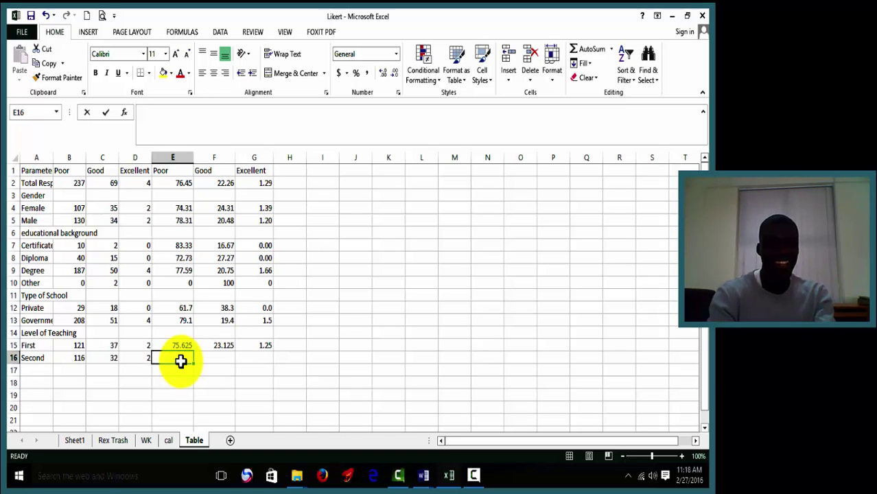
{"action": "type", "text": "="}
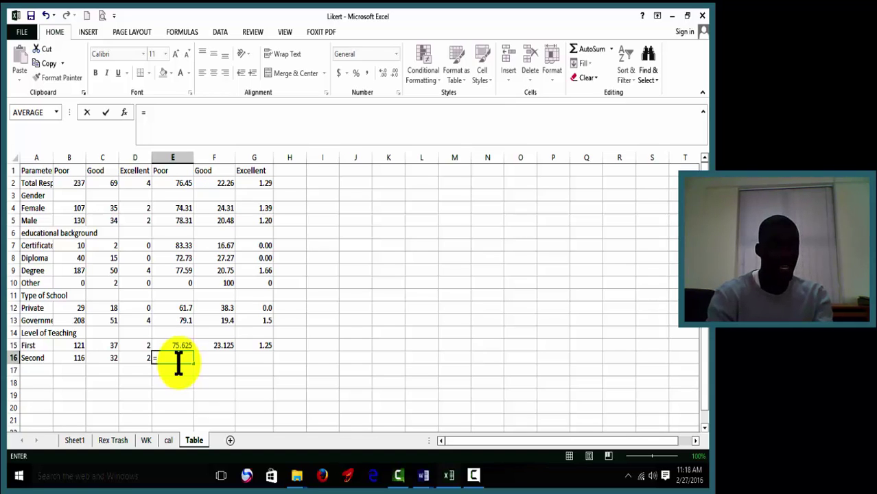
{"action": "left_click", "coordinate": [79, 357]}
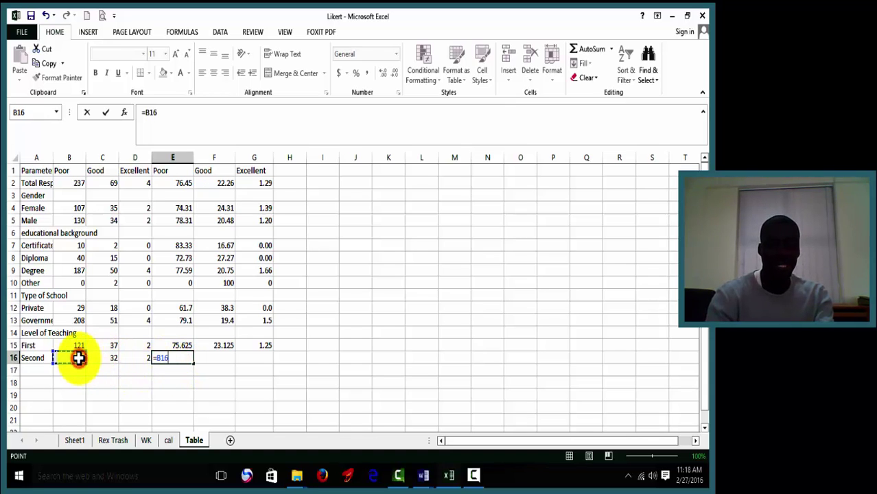
{"action": "type", "text": "/150*100"}
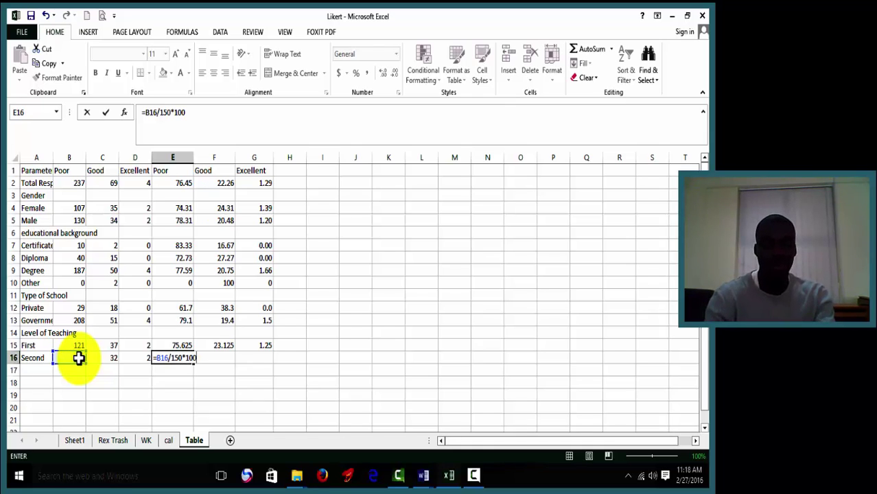
{"action": "key", "text": "Return"}
{"action": "left_click", "coordinate": [169, 355]}
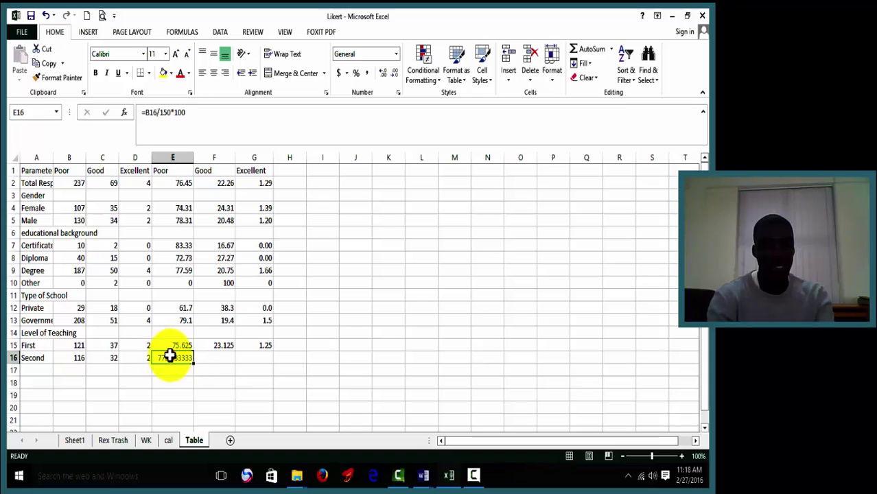
{"action": "left_click_drag", "start_coordinate": [195, 364], "coordinate": [268, 358]}
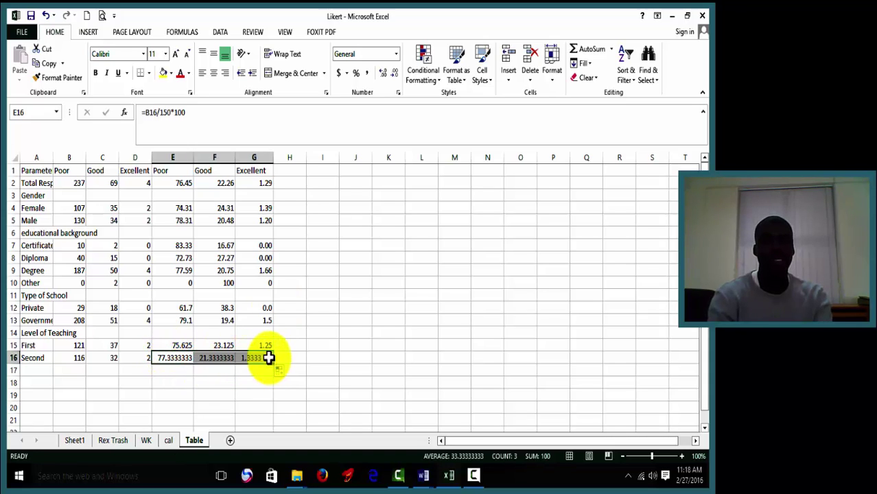
Step: Format the Second teaching level percentages in E16:G16 to show two decimal places
{"action": "left_click", "coordinate": [391, 71]}
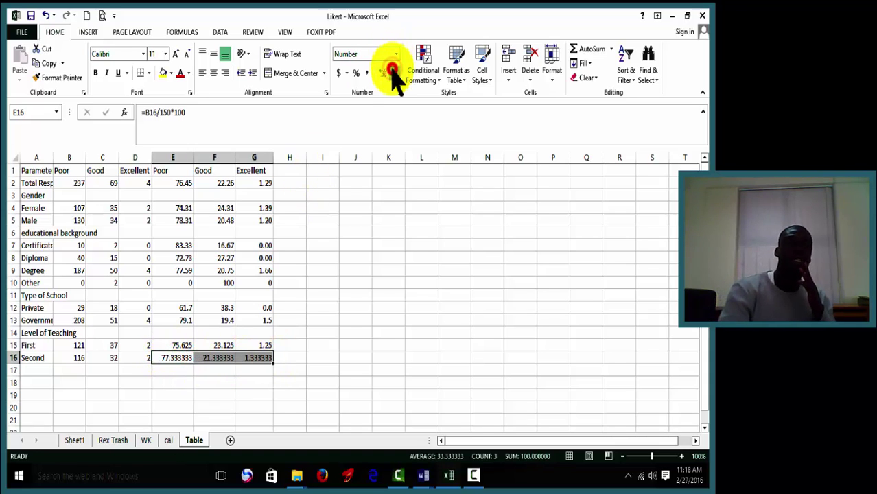
{"action": "left_click", "coordinate": [391, 70]}
{"action": "left_click", "coordinate": [392, 71]}
{"action": "left_click", "coordinate": [392, 70]}
{"action": "left_click", "coordinate": [392, 71]}
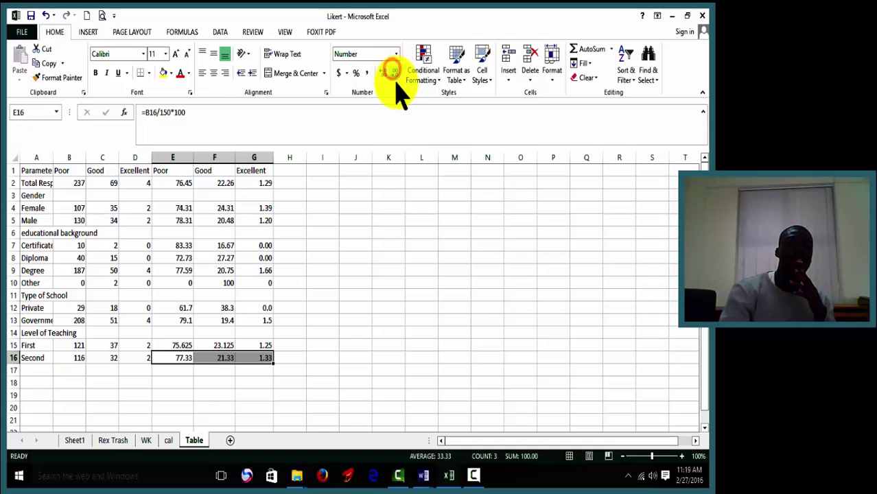
{"action": "left_click", "coordinate": [370, 273]}
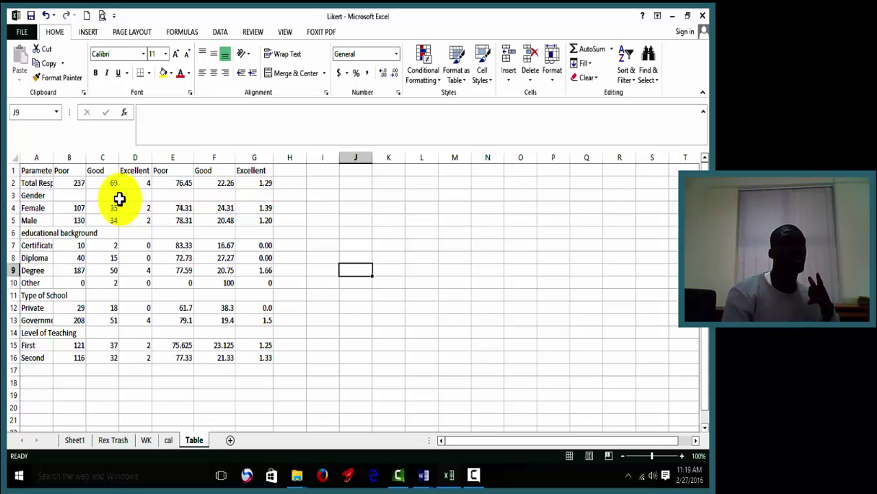
Step: Try adding the Poor percentage in brackets after the Total Respondents count in B2, entering 237(76.45)
{"action": "left_click", "coordinate": [81, 183]}
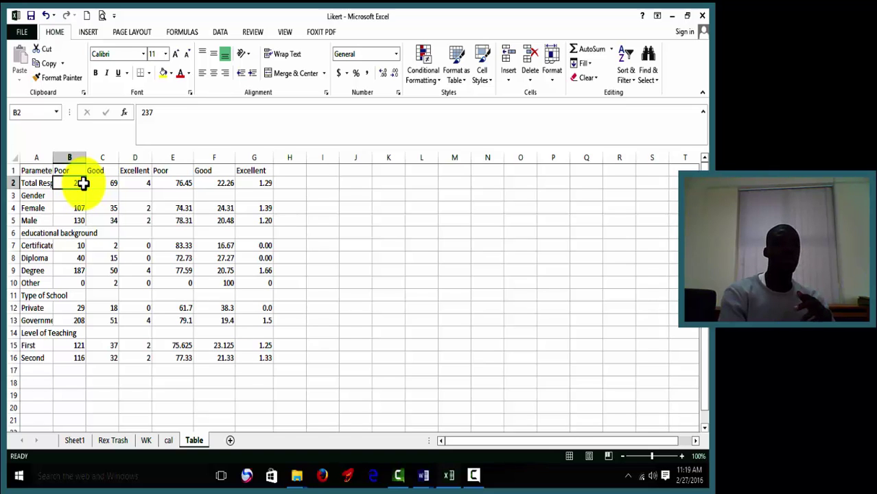
{"action": "left_click", "coordinate": [165, 112]}
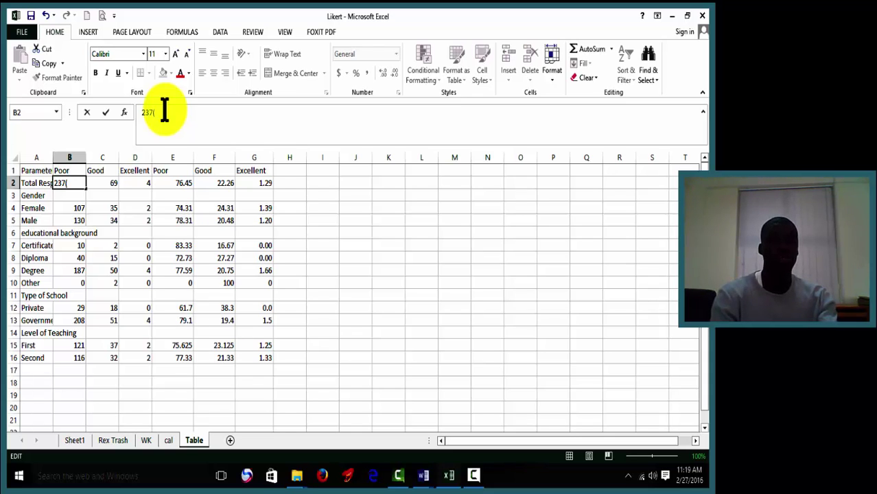
{"action": "type", "text": "(7"}
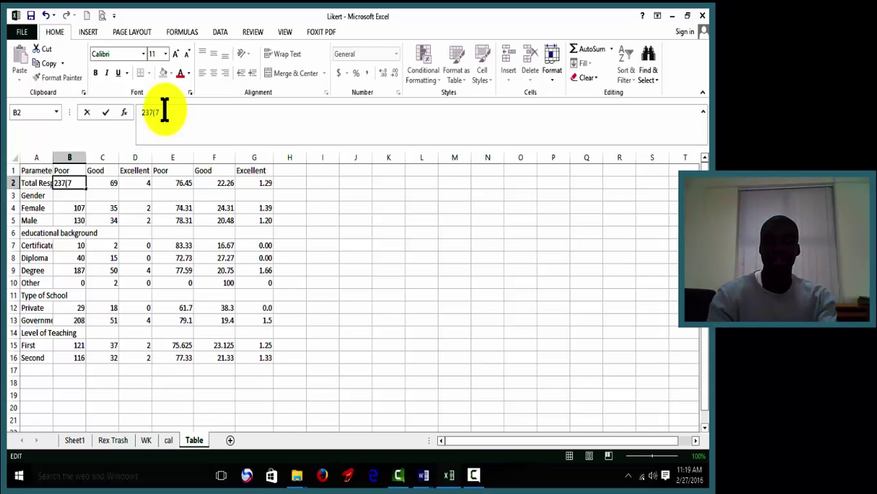
{"action": "type", "text": "6."}
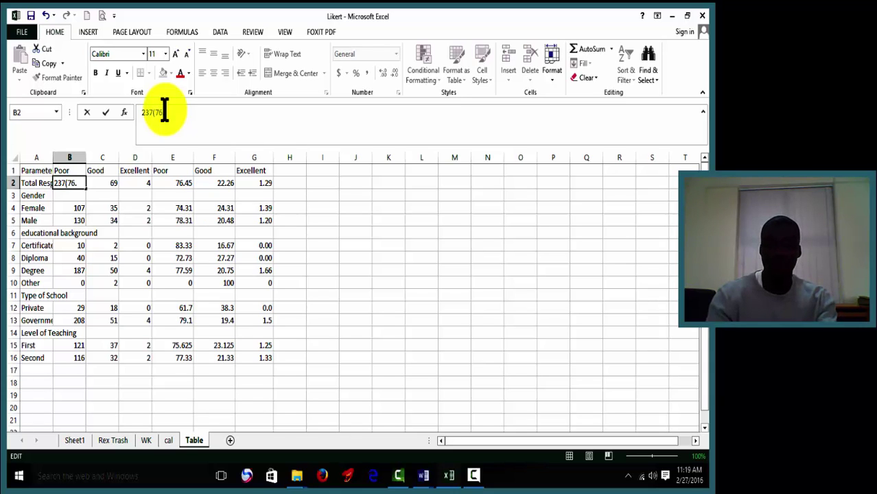
{"action": "type", "text": "45"}
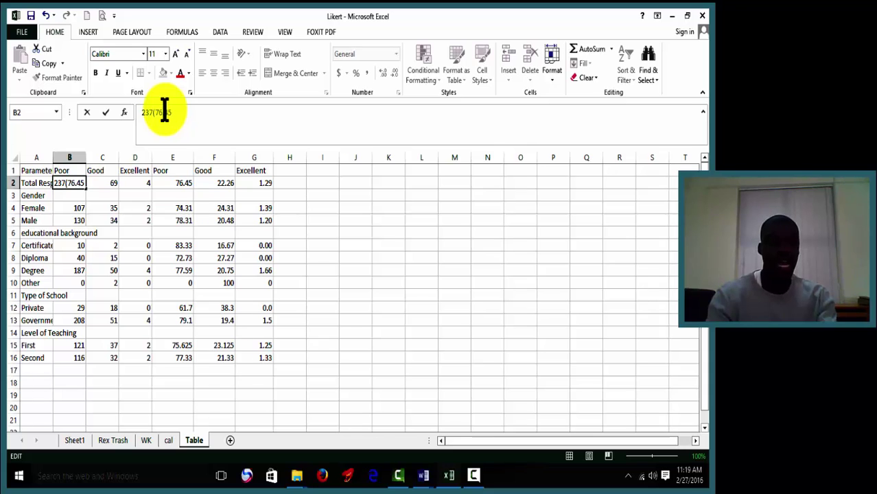
{"action": "type", "text": ")"}
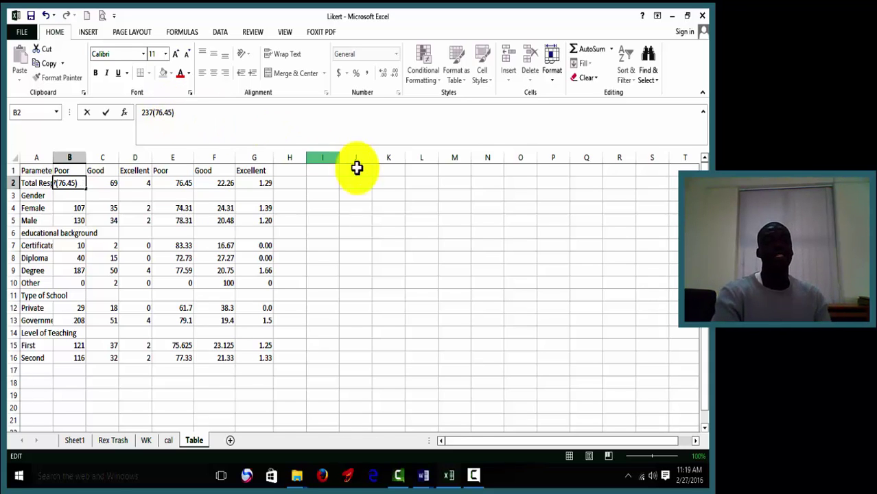
{"action": "left_click", "coordinate": [400, 224]}
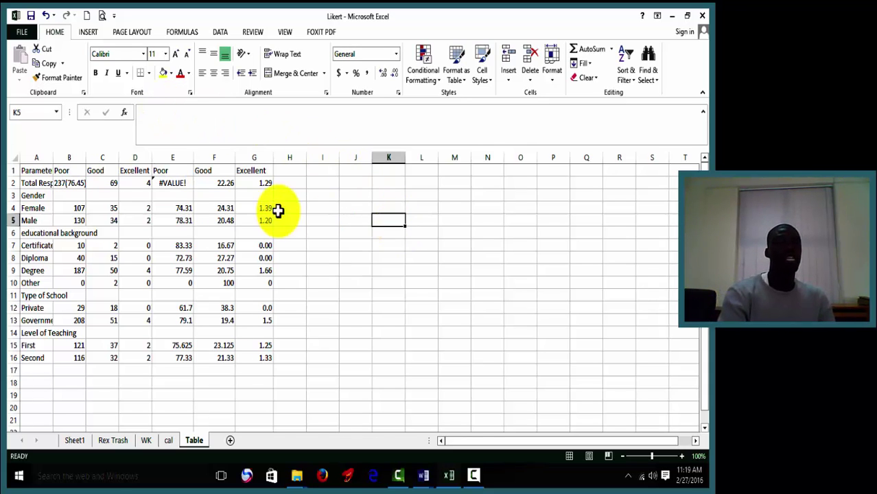
Step: Remove the bracketed percentage from B2, leaving only the count 237
{"action": "left_click", "coordinate": [110, 185]}
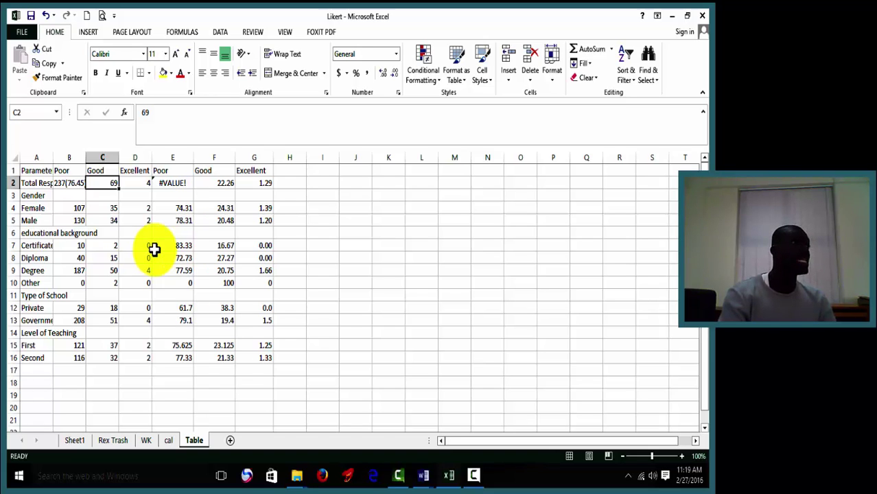
{"action": "left_click", "coordinate": [79, 185]}
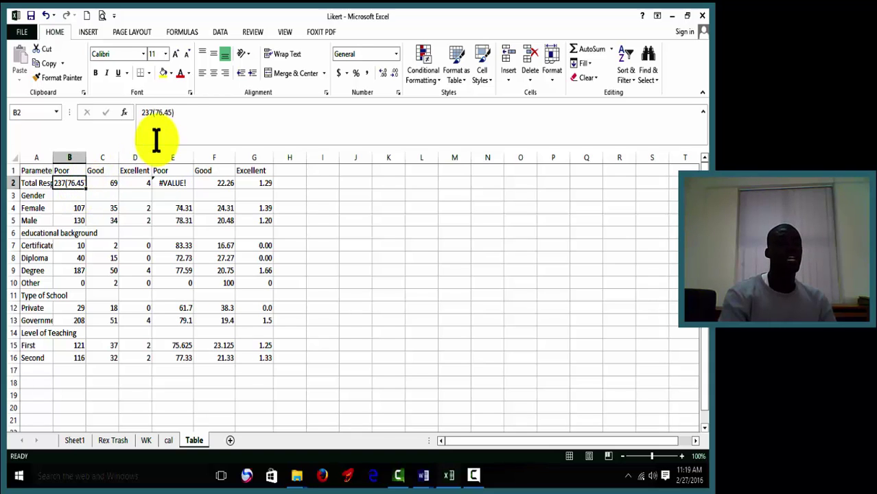
{"action": "left_click", "coordinate": [185, 118]}
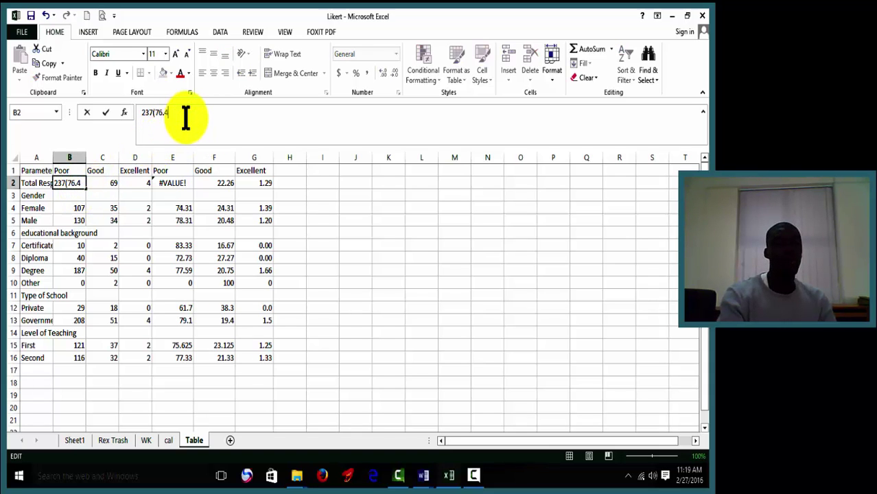
{"action": "key", "text": "BackSpace"}
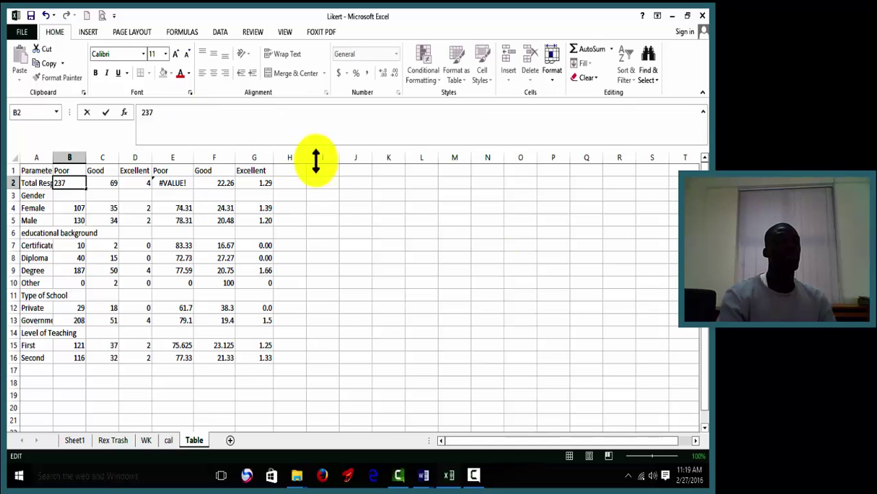
{"action": "left_click", "coordinate": [501, 270]}
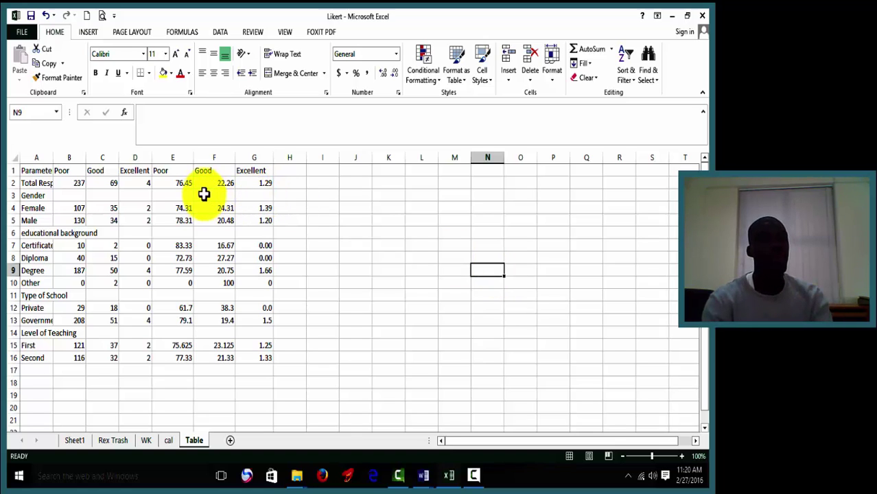
Step: Replace the percentage formulas in E2:G16 with their values by copying the range and pasting values only in place
{"action": "left_click_drag", "start_coordinate": [179, 184], "coordinate": [266, 357]}
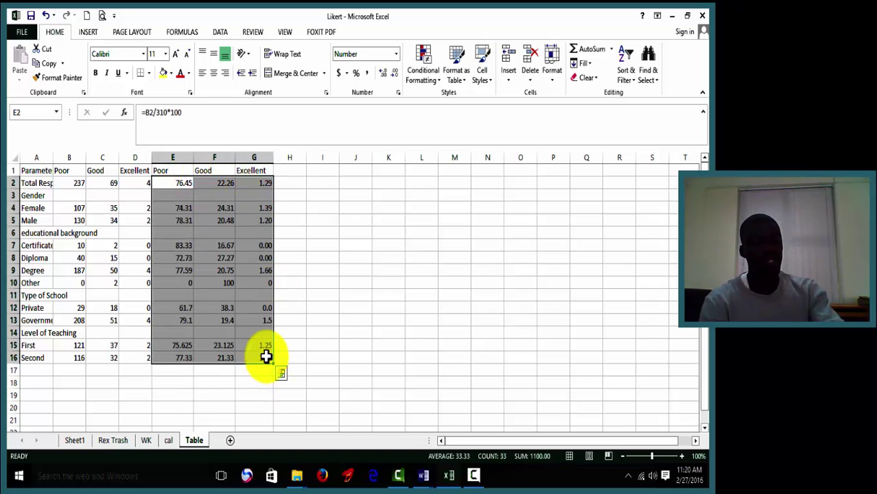
{"action": "key", "text": "ctrl+c"}
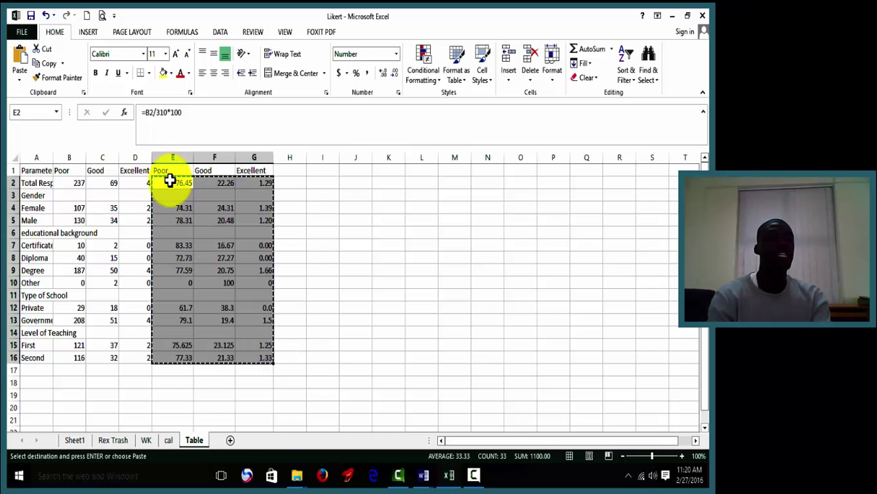
{"action": "left_click_drag", "start_coordinate": [170, 181], "coordinate": [172, 220]}
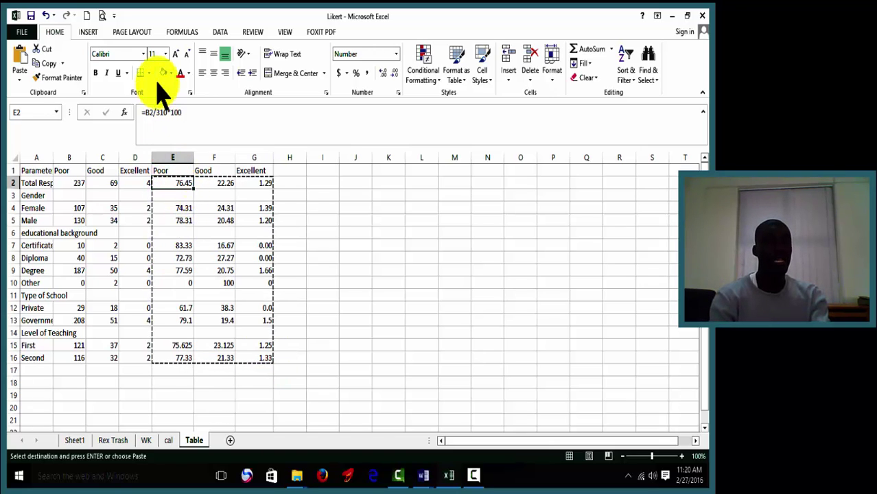
{"action": "left_click", "coordinate": [160, 112]}
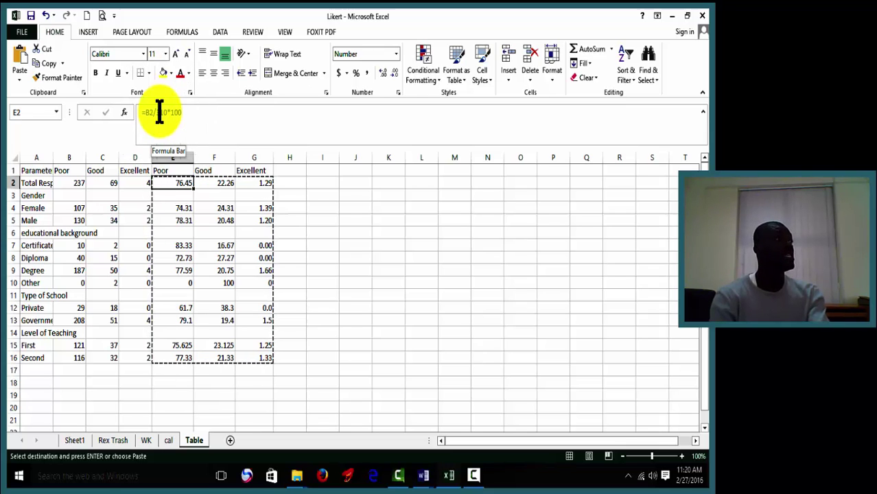
{"action": "right_click", "coordinate": [171, 182]}
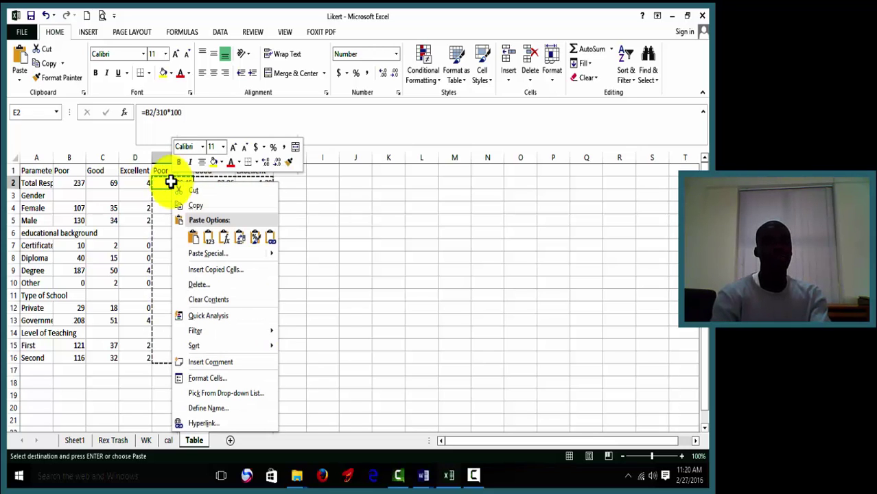
{"action": "left_click", "coordinate": [210, 237]}
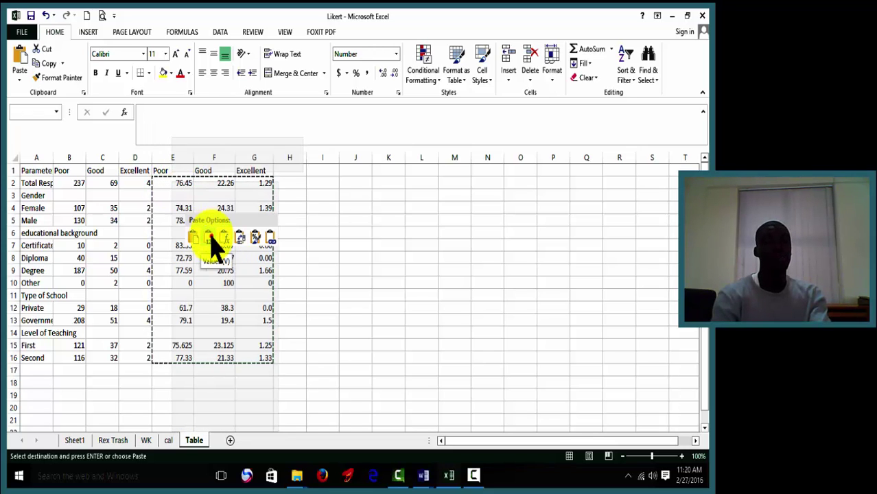
{"action": "left_click", "coordinate": [387, 280]}
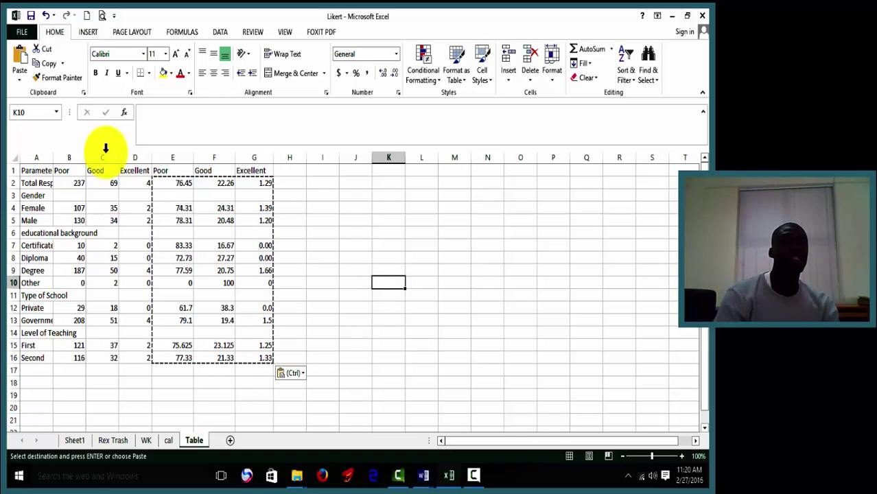
Step: Apply the custom number format 0( to the counts in B2:D16 so each count ends with an opening bracket
{"action": "left_click", "coordinate": [72, 182]}
{"action": "left_click_drag", "start_coordinate": [72, 182], "coordinate": [144, 358]}
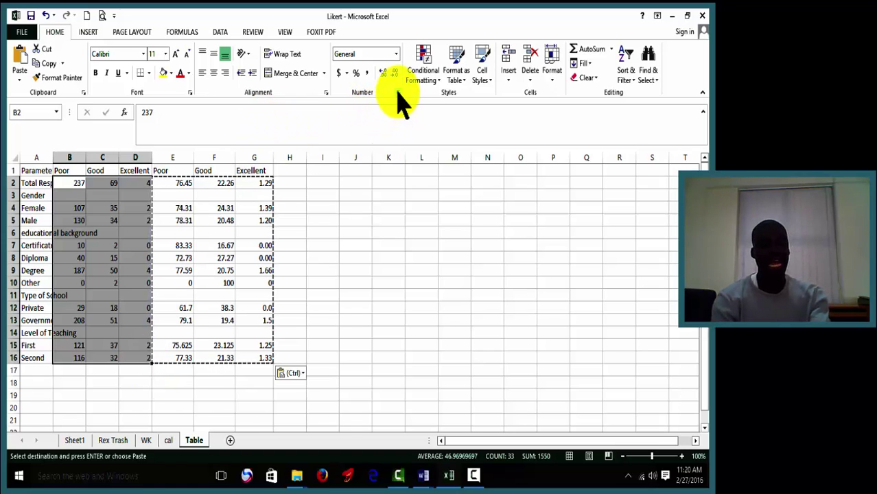
{"action": "key", "text": "ctrl+q"}
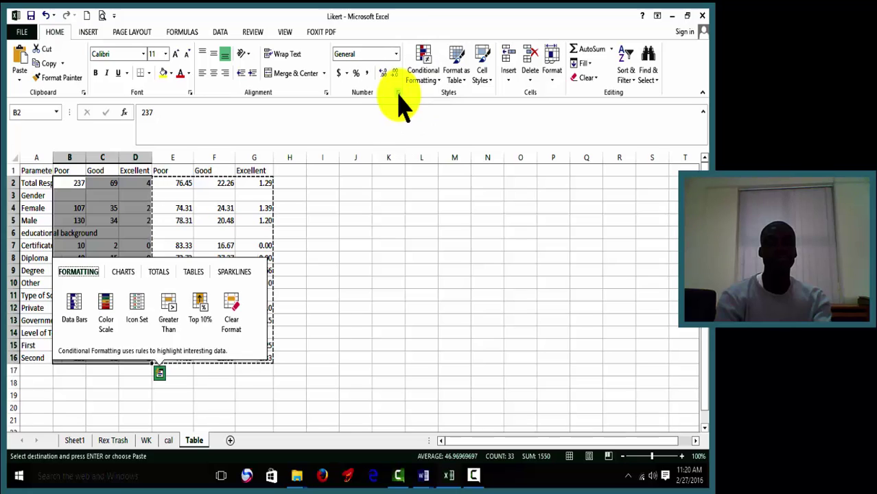
{"action": "key", "text": "Escape"}
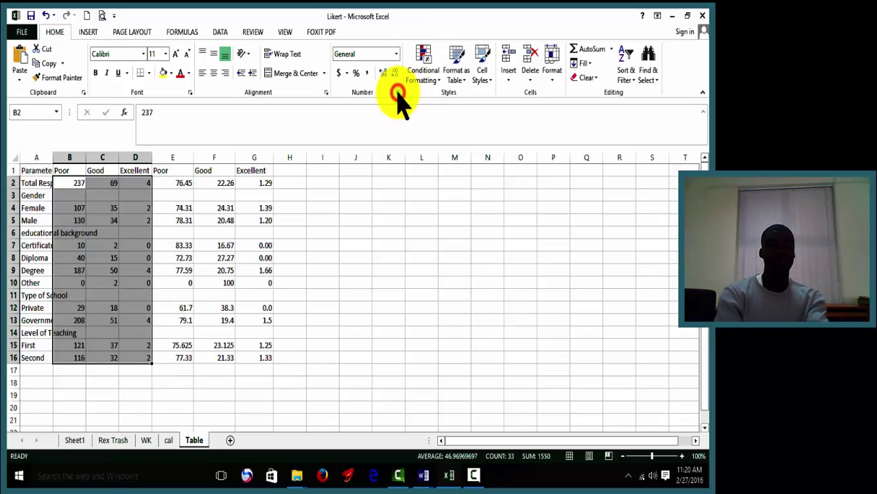
{"action": "left_click", "coordinate": [399, 92]}
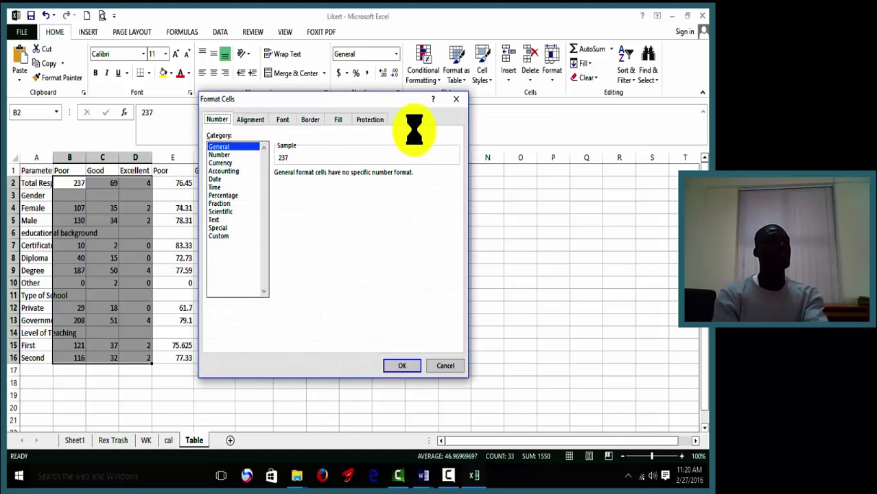
{"action": "left_click", "coordinate": [225, 233]}
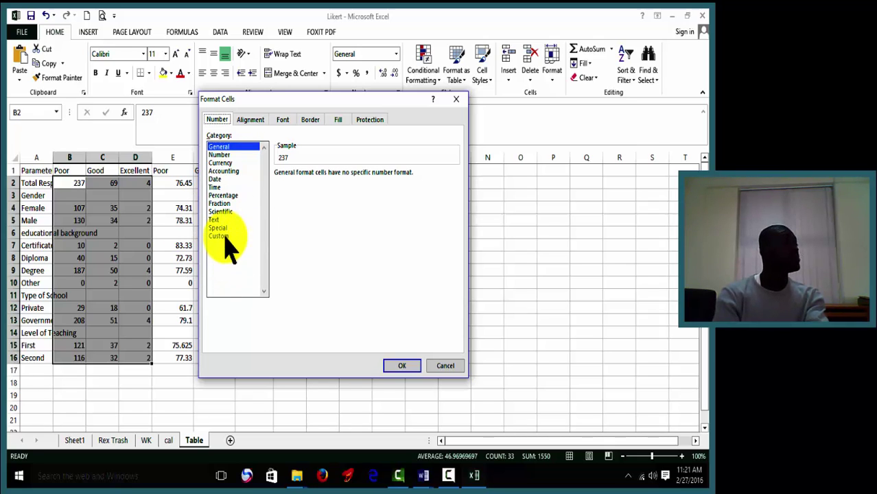
{"action": "left_click", "coordinate": [225, 236]}
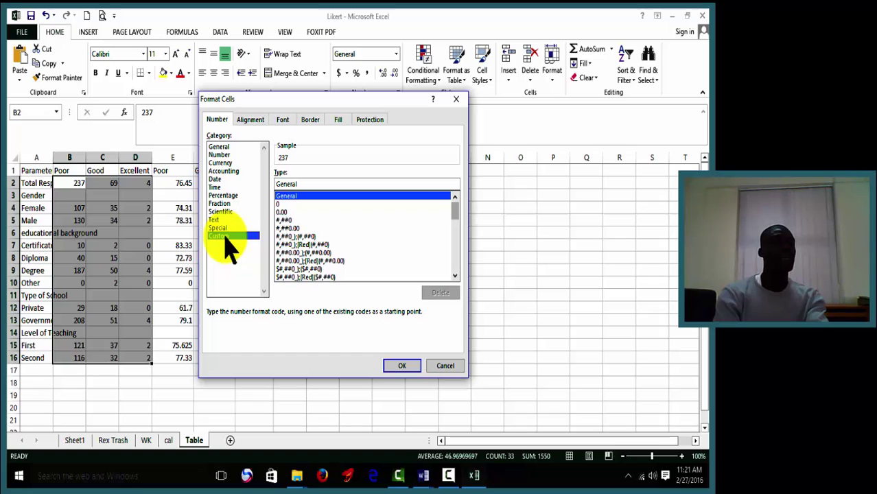
{"action": "left_click", "coordinate": [282, 204]}
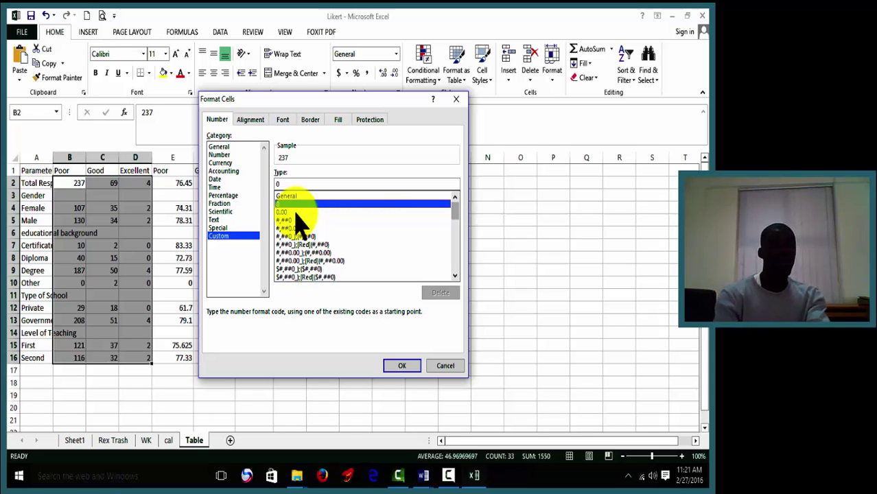
{"action": "left_click", "coordinate": [290, 182]}
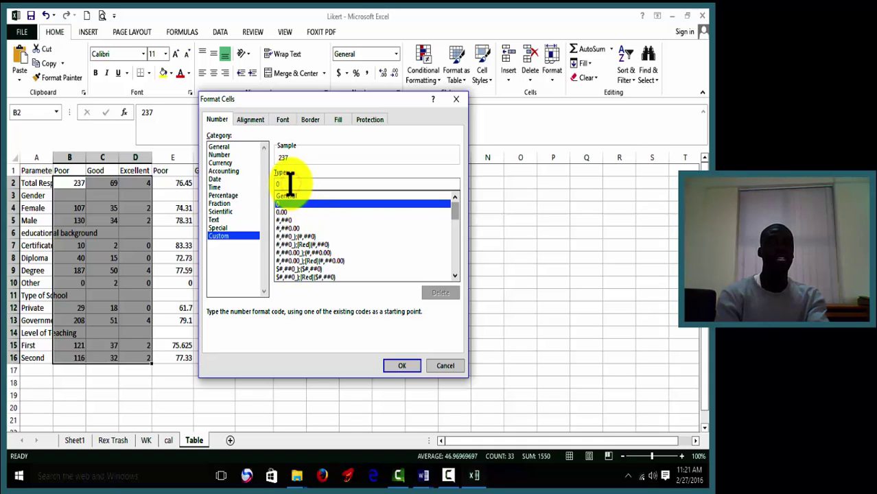
{"action": "type", "text": "("}
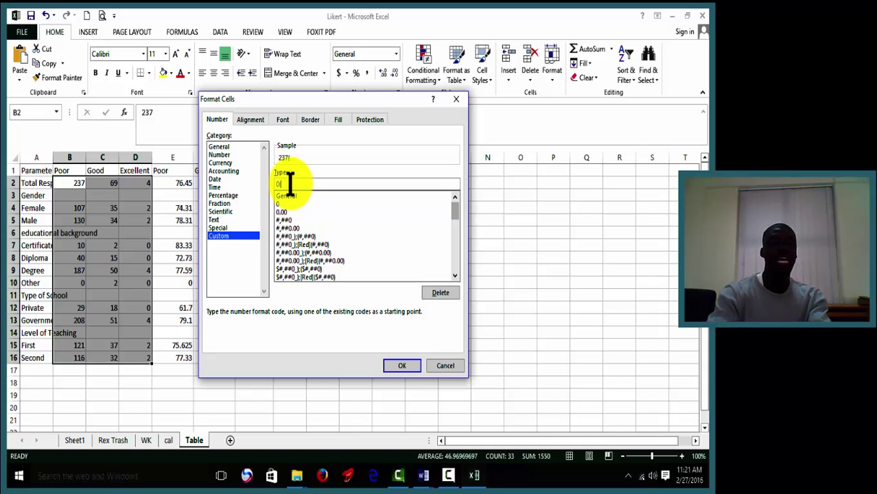
{"action": "left_click", "coordinate": [402, 368]}
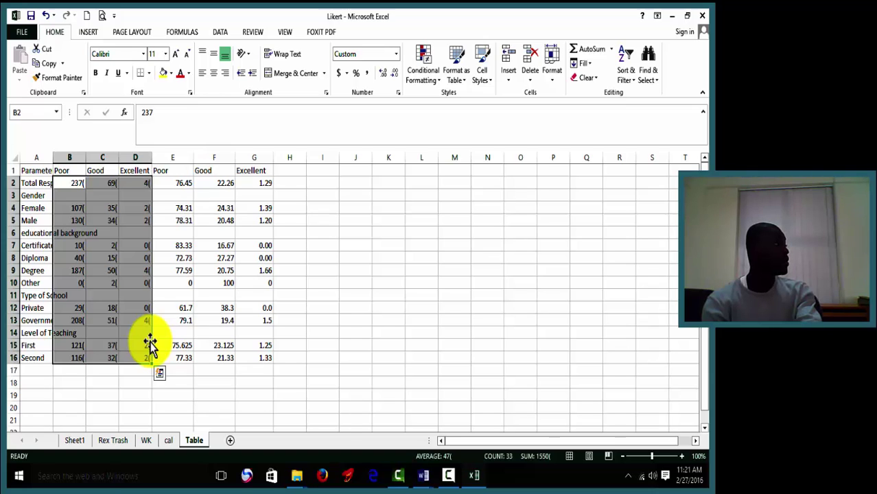
Step: Apply the custom number format 0.0000 to the percentages in E2:G16
{"action": "left_click", "coordinate": [173, 183]}
{"action": "left_click_drag", "start_coordinate": [174, 183], "coordinate": [266, 353]}
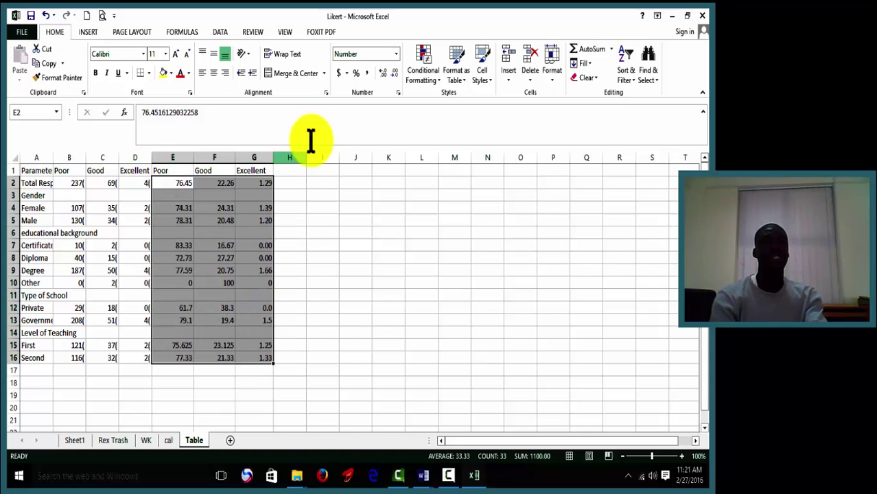
{"action": "left_click", "coordinate": [397, 92]}
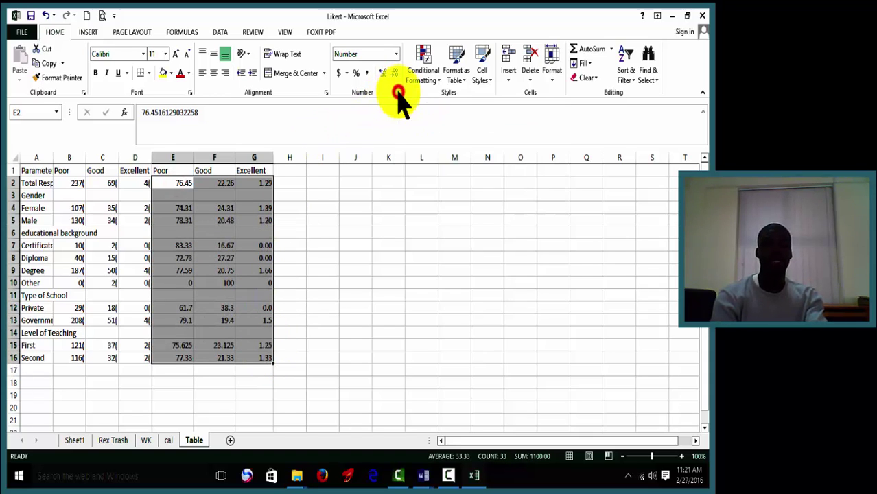
{"action": "left_click", "coordinate": [227, 236]}
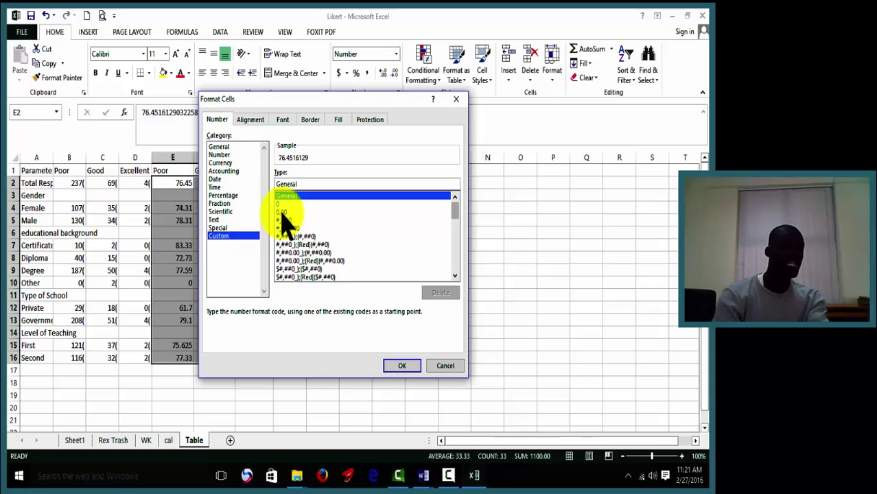
{"action": "left_click", "coordinate": [282, 212]}
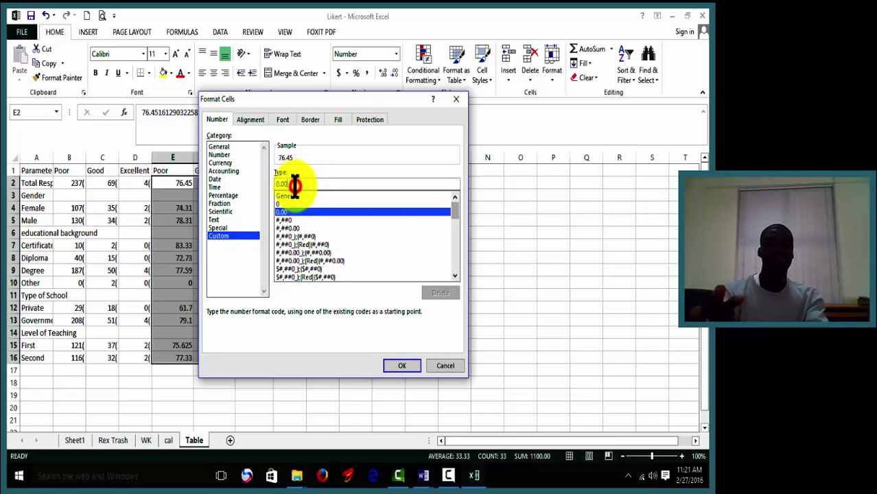
{"action": "left_click", "coordinate": [294, 184]}
{"action": "type", "text": "00"}
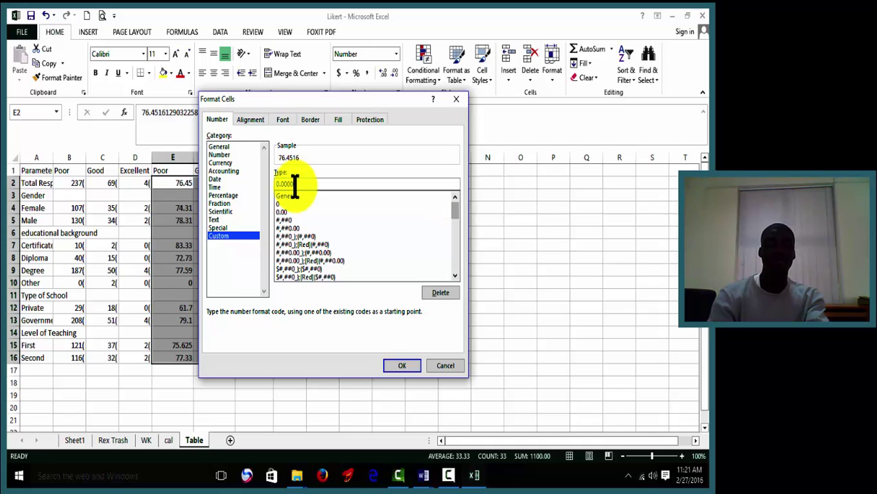
{"action": "left_click", "coordinate": [404, 365]}
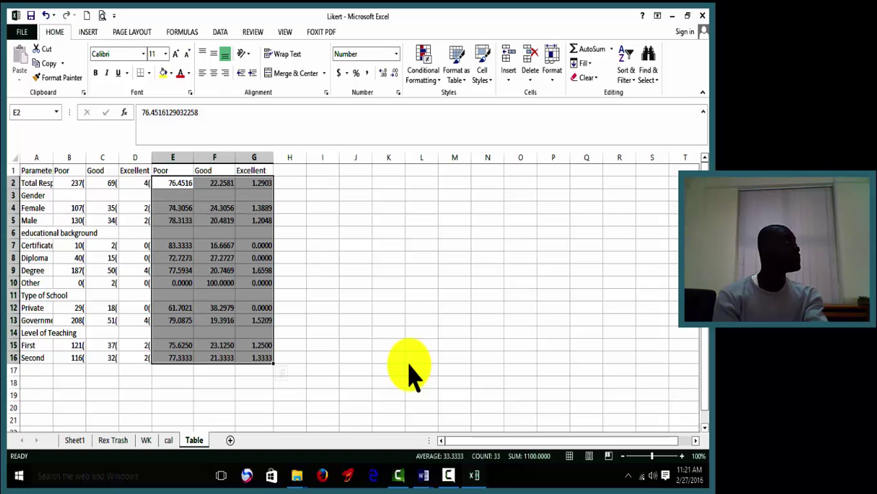
Step: Apply the custom number format 0.00) to the percentages in E2:G16 so each ends with a closing bracket, and check E2's stored value
{"action": "left_click", "coordinate": [397, 92]}
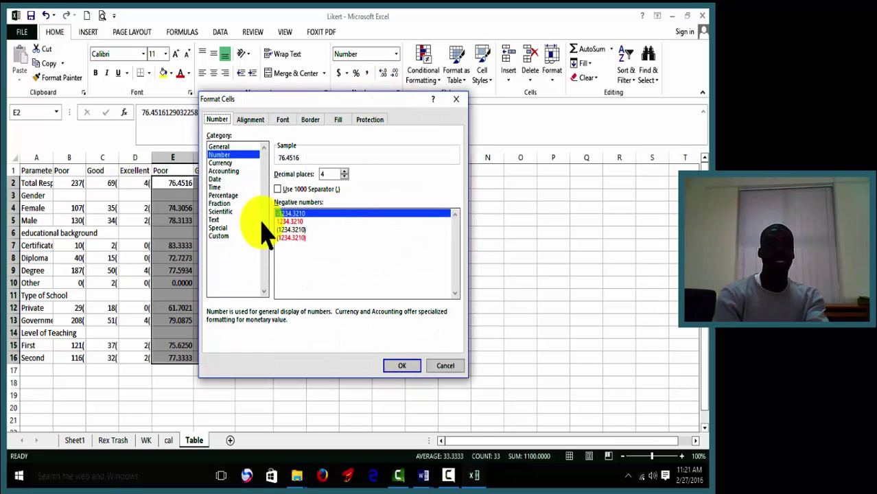
{"action": "left_click", "coordinate": [227, 236]}
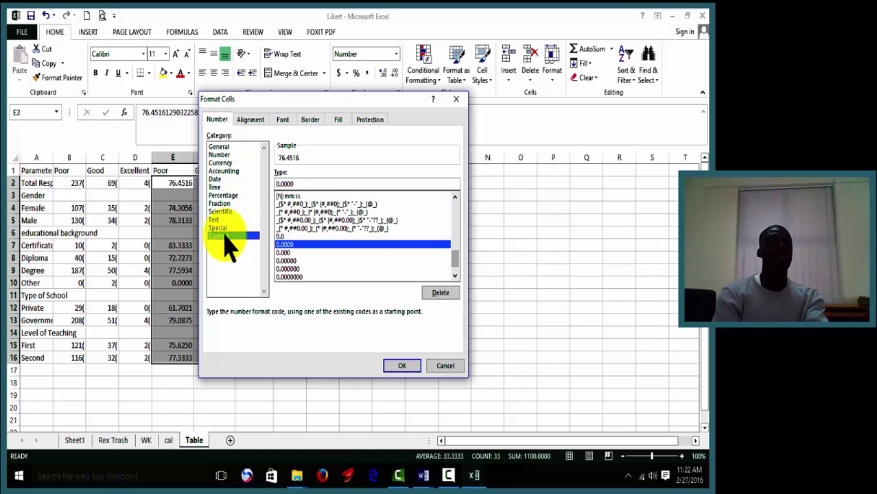
{"action": "left_click", "coordinate": [299, 184]}
{"action": "key", "text": "BackSpace"}
{"action": "key", "text": "BackSpace"}
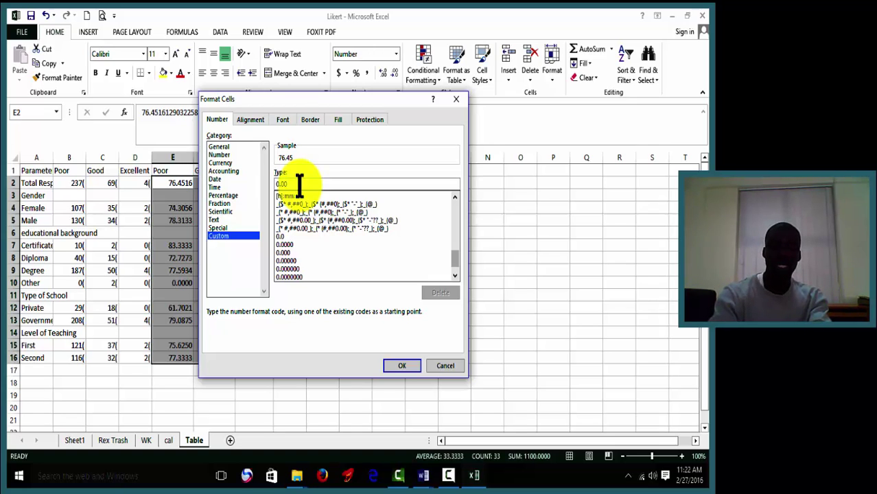
{"action": "type", "text": ")"}
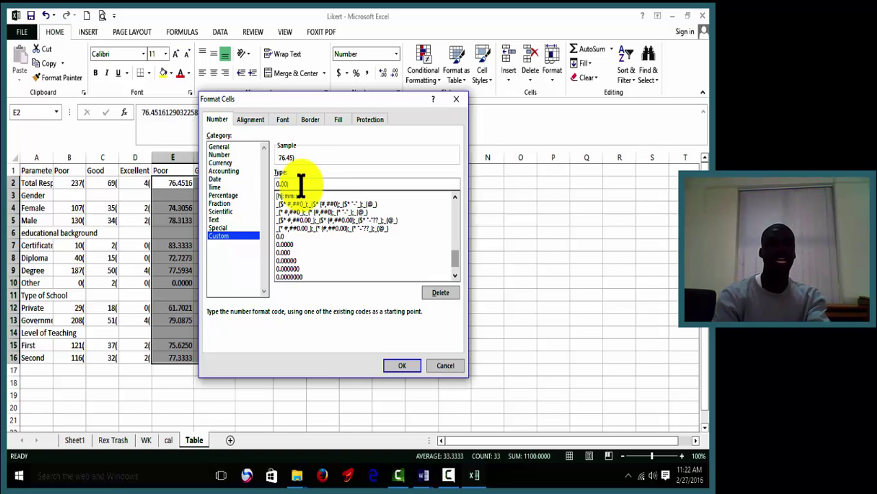
{"action": "left_click", "coordinate": [403, 364]}
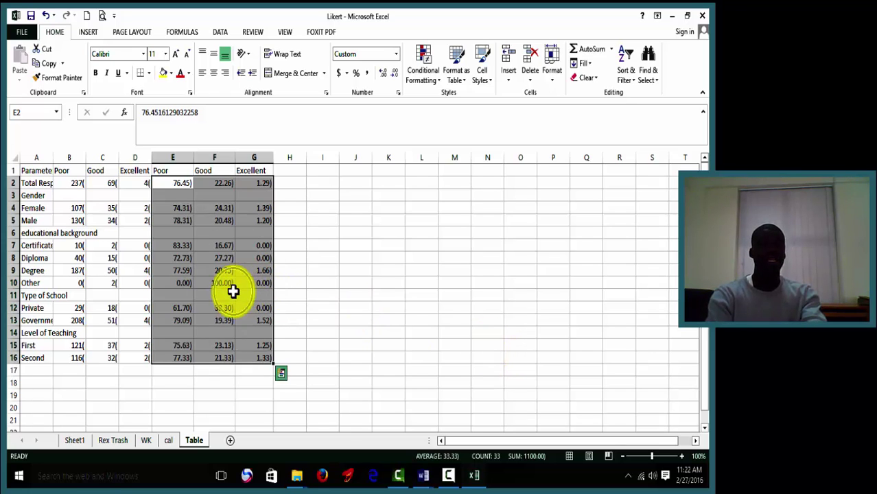
{"action": "key", "text": "ctrl+q"}
{"action": "left_click", "coordinate": [480, 207]}
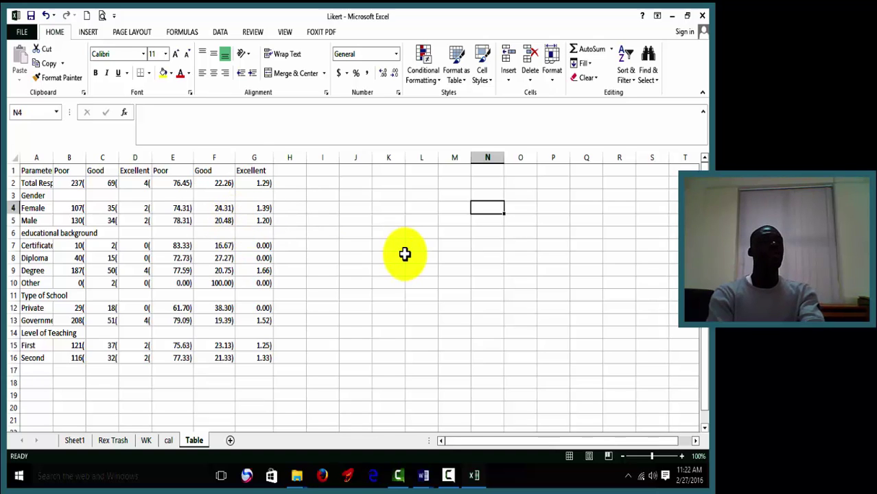
{"action": "left_click", "coordinate": [177, 184]}
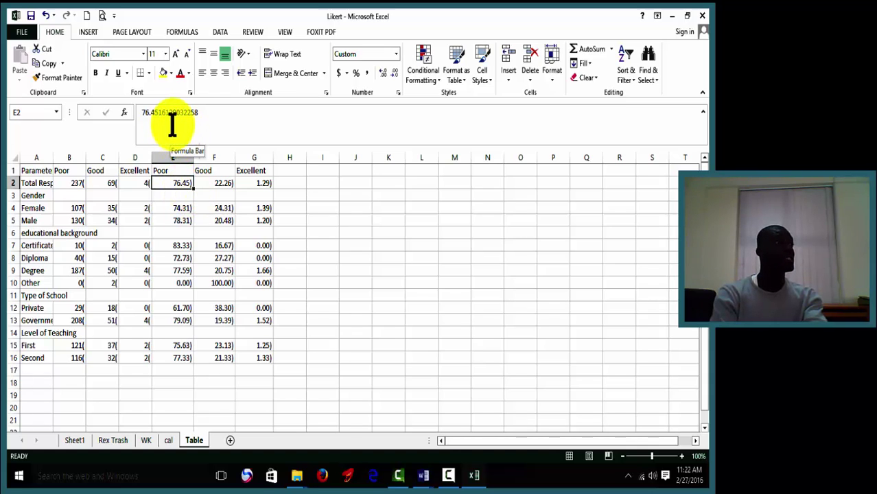
{"action": "left_click", "coordinate": [440, 293]}
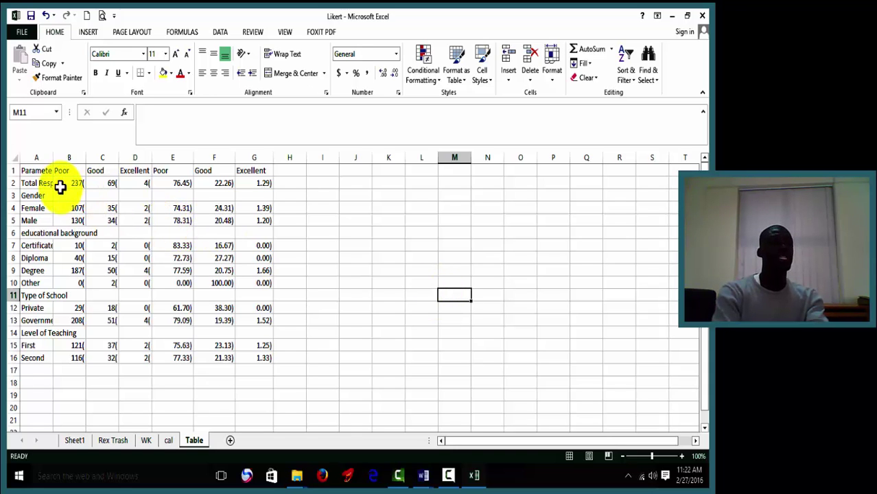
Step: Copy the whole table A1:G16 and paste it into a new blank Word document
{"action": "left_click", "coordinate": [36, 171]}
{"action": "left_click_drag", "start_coordinate": [35, 171], "coordinate": [260, 355]}
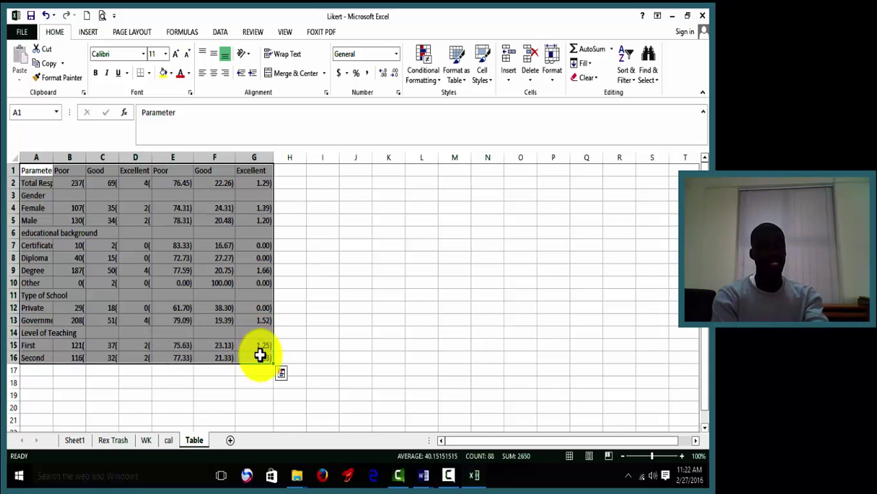
{"action": "key", "text": "ctrl+c"}
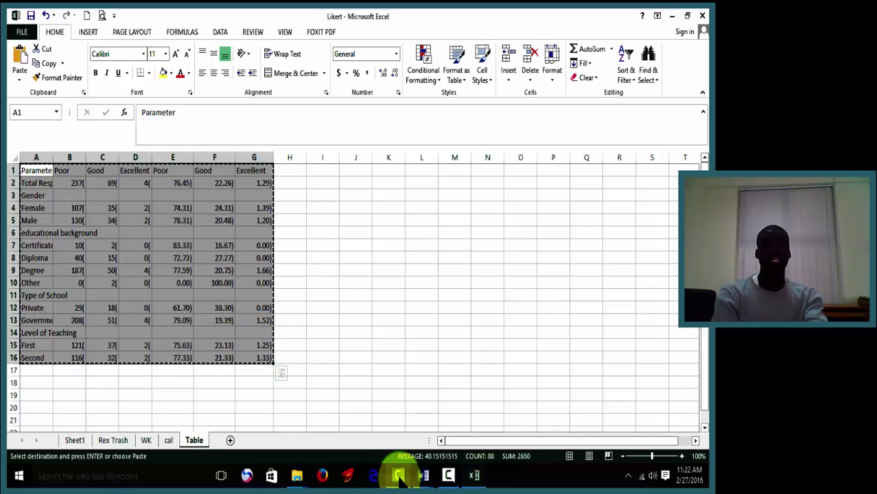
{"action": "mouse_move", "coordinate": [426, 478]}
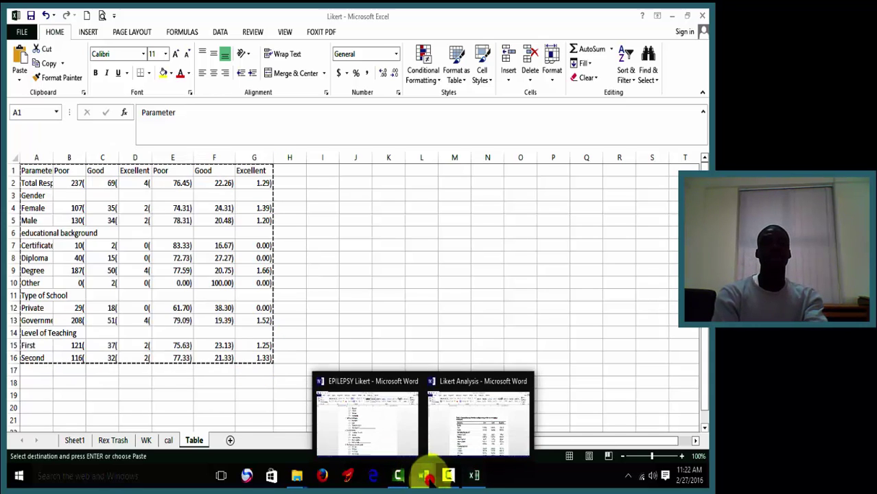
{"action": "left_click", "coordinate": [460, 419]}
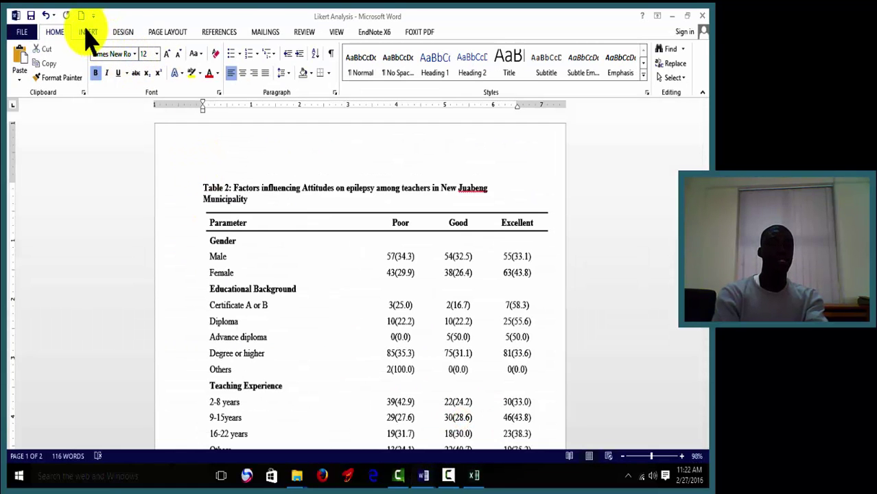
{"action": "left_click", "coordinate": [81, 17]}
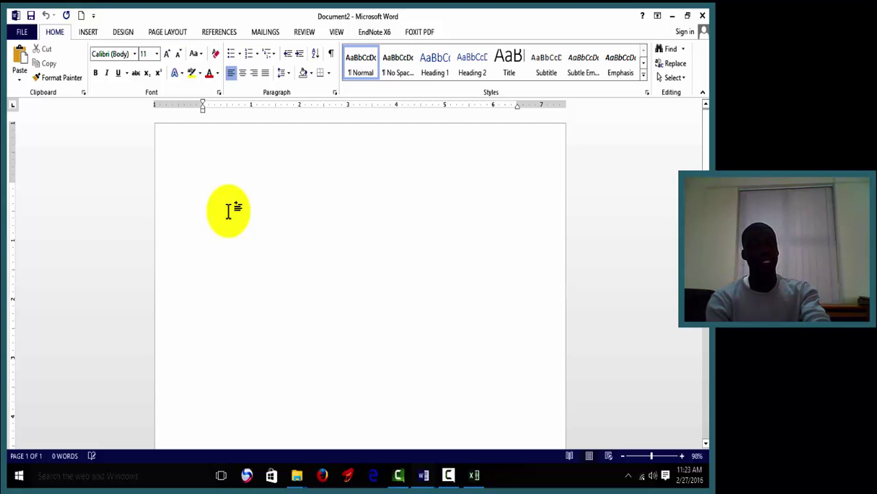
{"action": "key", "text": "ctrl+v"}
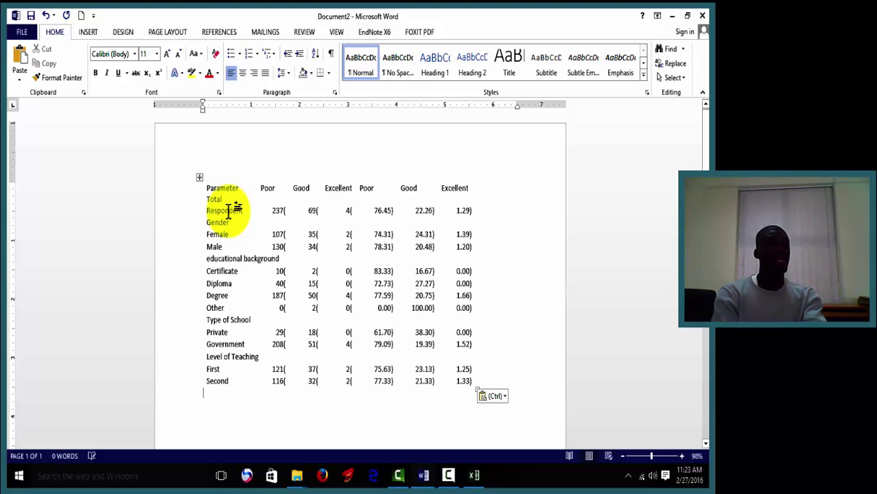
Step: Copy the entire table from the Word document and paste it back into the Excel Table sheet at I1
{"action": "left_click", "coordinate": [198, 178]}
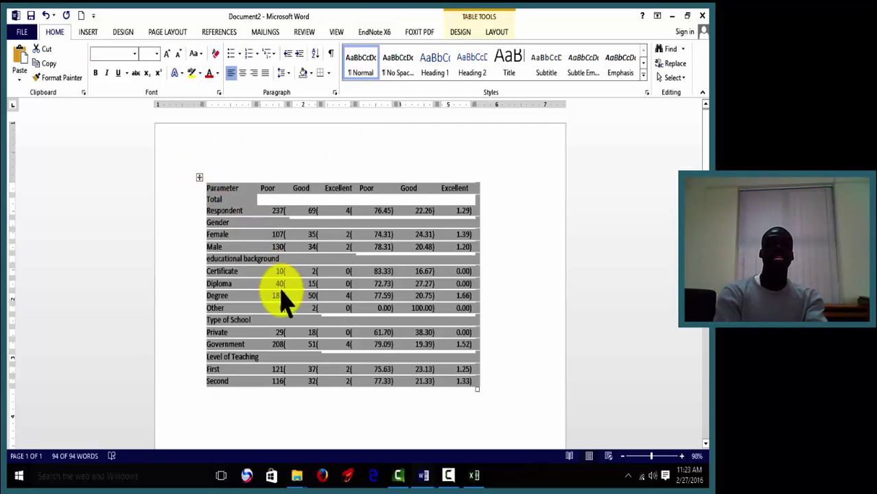
{"action": "left_click", "coordinate": [473, 475]}
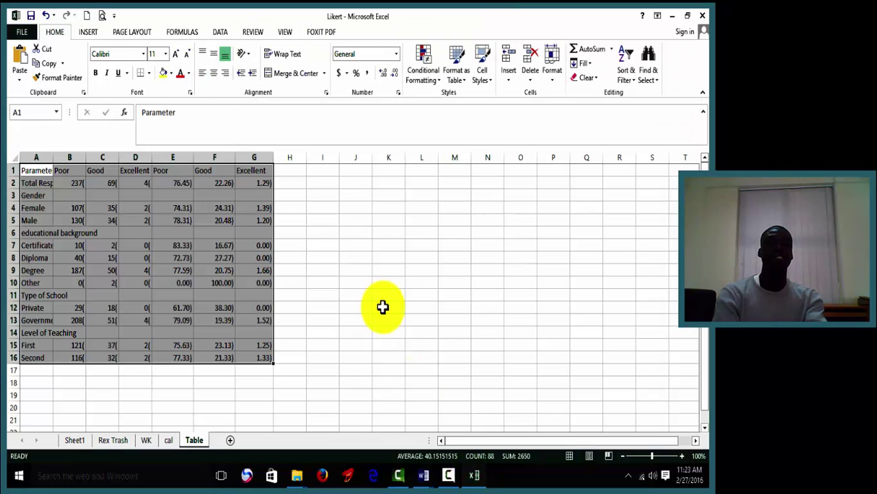
{"action": "left_click", "coordinate": [327, 169]}
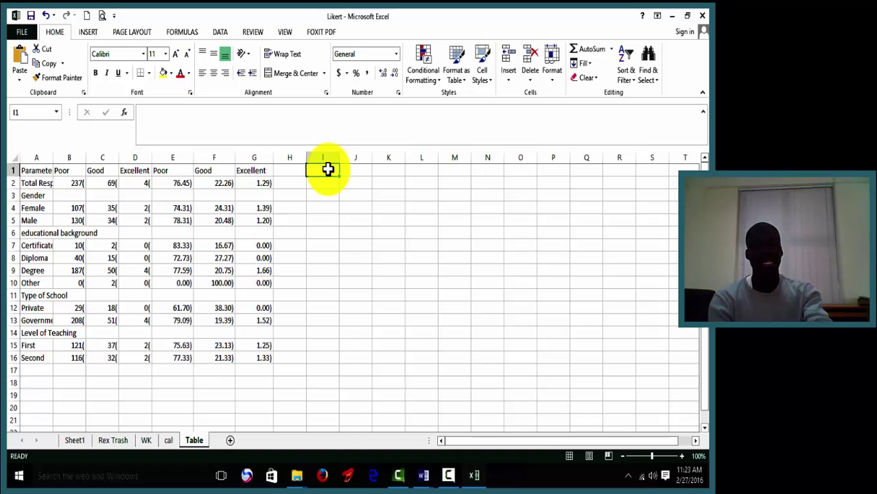
{"action": "key", "text": "ctrl+v"}
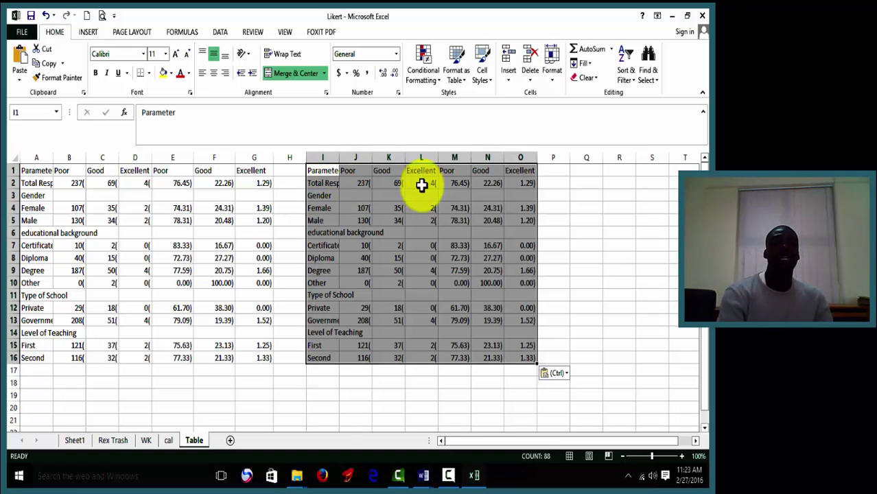
Step: Compare the stored contents of the pasted percentage in M2 with the original percentage in E2
{"action": "left_click", "coordinate": [459, 184]}
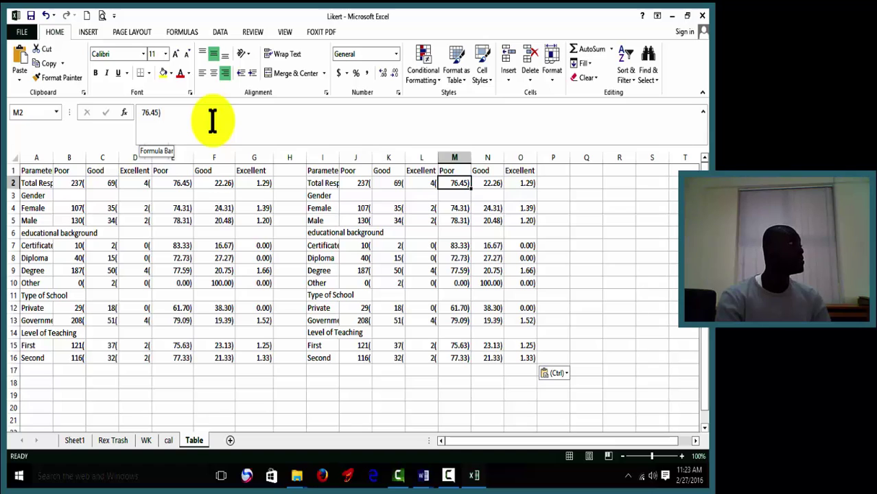
{"action": "left_click", "coordinate": [177, 184]}
{"action": "key", "text": "ctrl"}
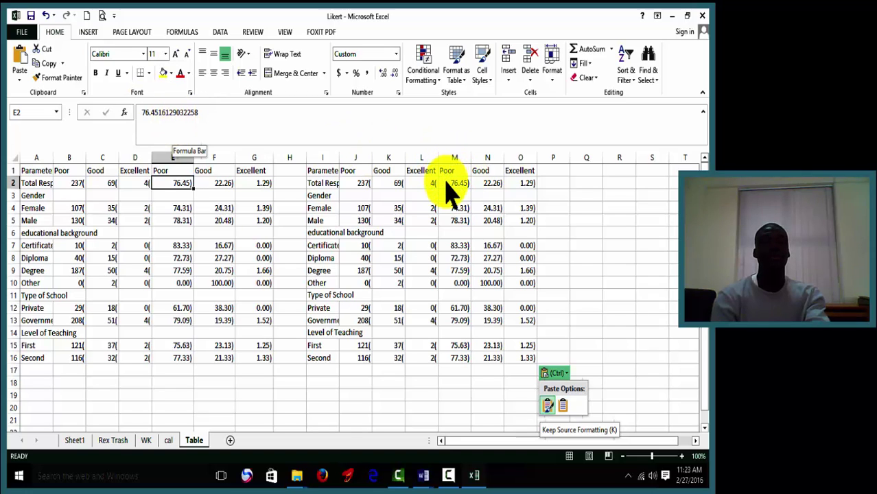
{"action": "key", "text": "Escape"}
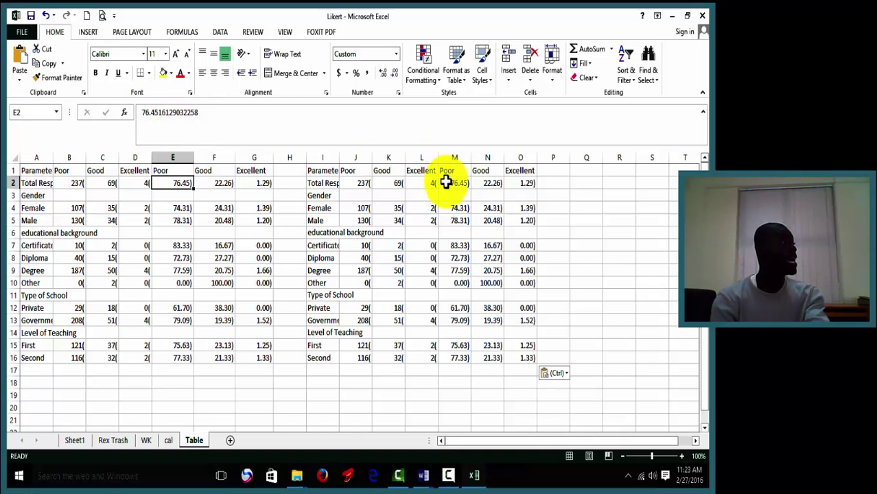
{"action": "left_click", "coordinate": [446, 182]}
{"action": "key", "text": "ctrl"}
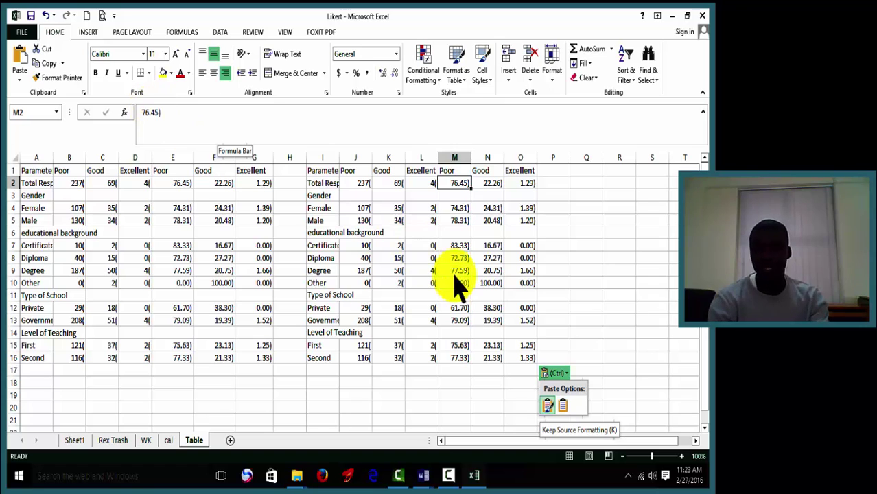
Step: Copy the Parameter labels in I1:I16 and paste them into column Q starting at Q1
{"action": "left_click", "coordinate": [696, 442]}
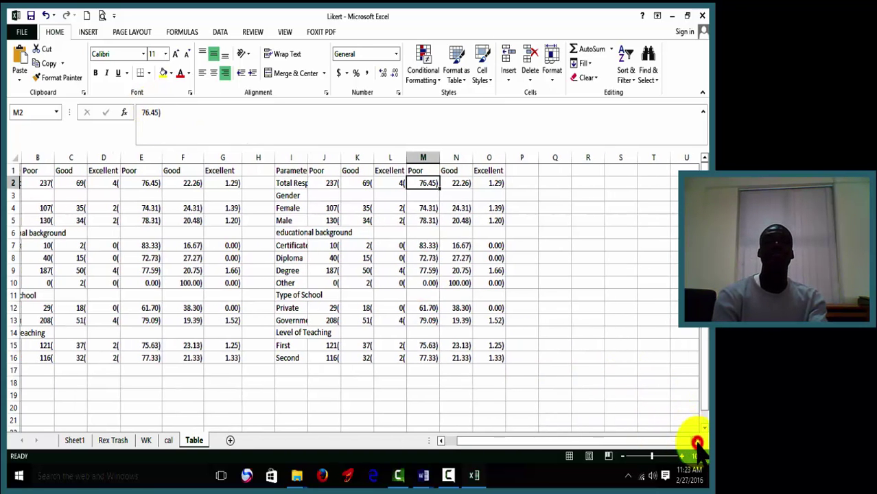
{"action": "left_click", "coordinate": [696, 441]}
{"action": "left_click", "coordinate": [696, 441]}
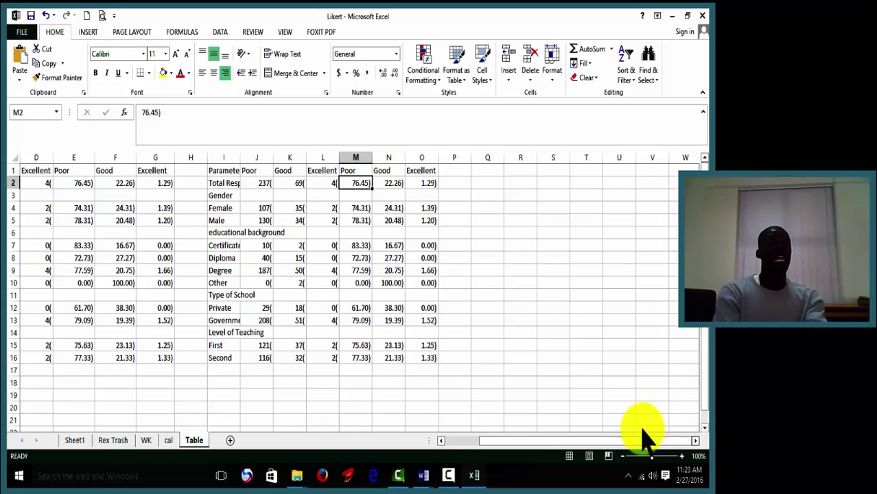
{"action": "left_click", "coordinate": [229, 171]}
{"action": "left_click_drag", "start_coordinate": [229, 177], "coordinate": [220, 357]}
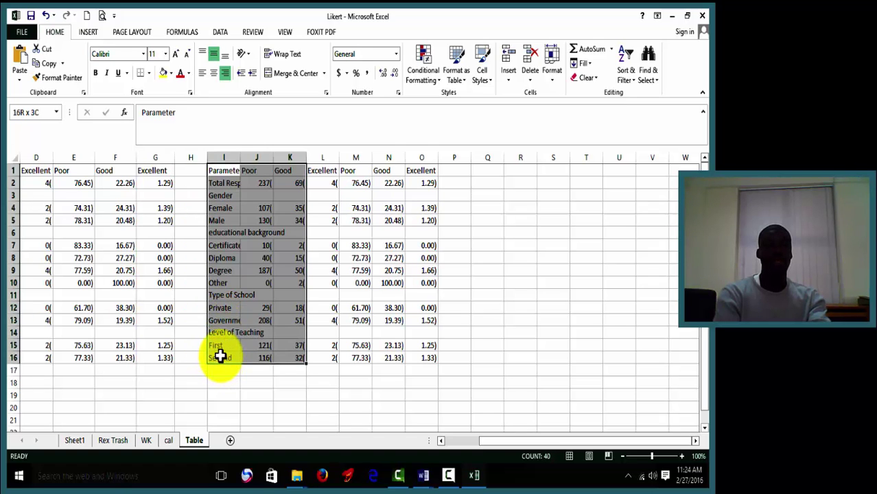
{"action": "left_click", "coordinate": [224, 182]}
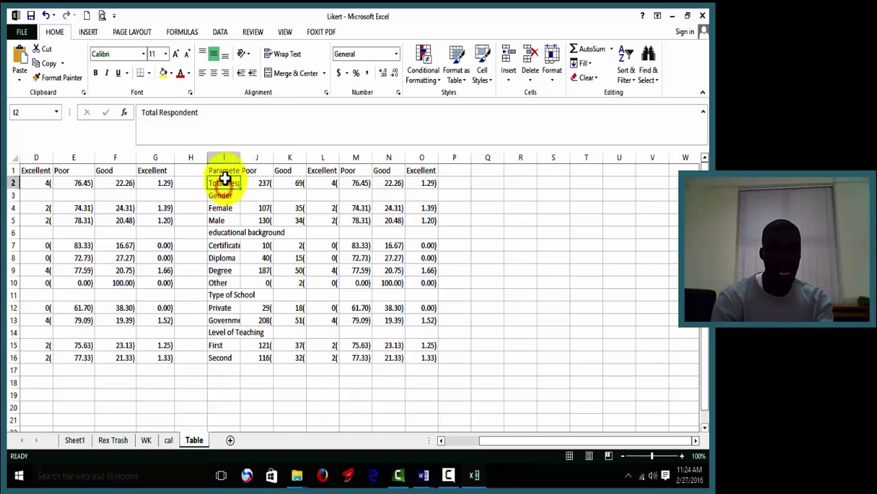
{"action": "left_click_drag", "start_coordinate": [225, 170], "coordinate": [219, 356]}
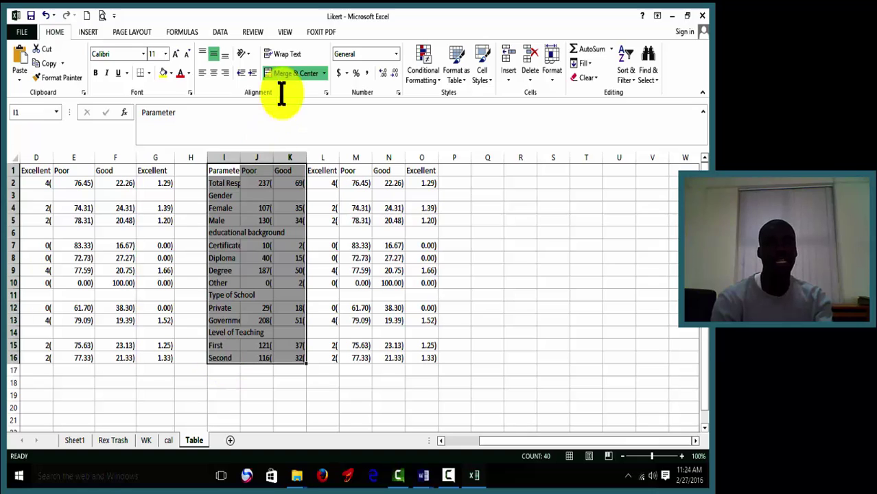
{"action": "left_click", "coordinate": [220, 178]}
{"action": "left_click_drag", "start_coordinate": [221, 170], "coordinate": [216, 354]}
{"action": "key", "text": "ctrl+c"}
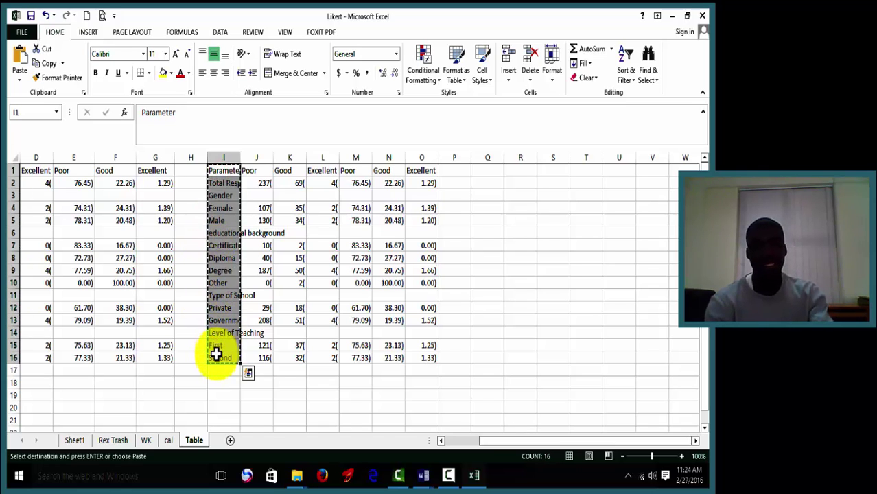
{"action": "left_click", "coordinate": [480, 172]}
{"action": "key", "text": "ctrl+v"}
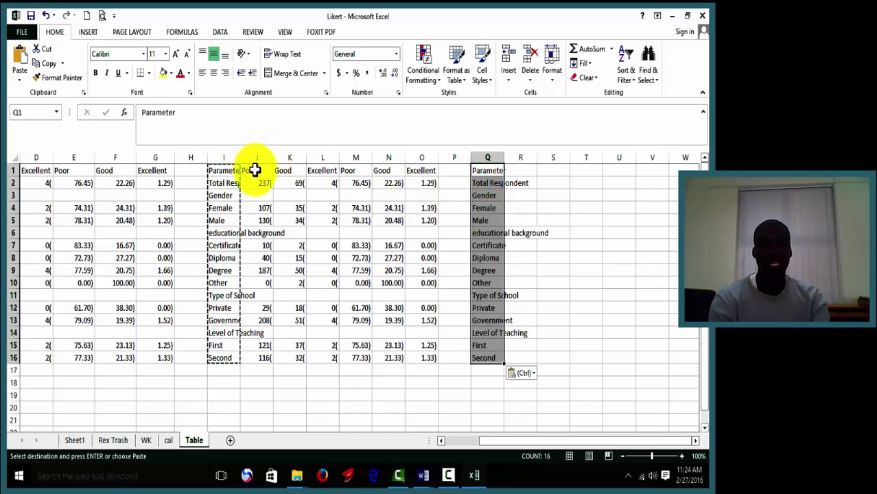
Step: Copy the Poor, Good and Excellent headings from J1:L1 to R1:T1
{"action": "left_click_drag", "start_coordinate": [255, 170], "coordinate": [332, 170]}
{"action": "key", "text": "ctrl+c"}
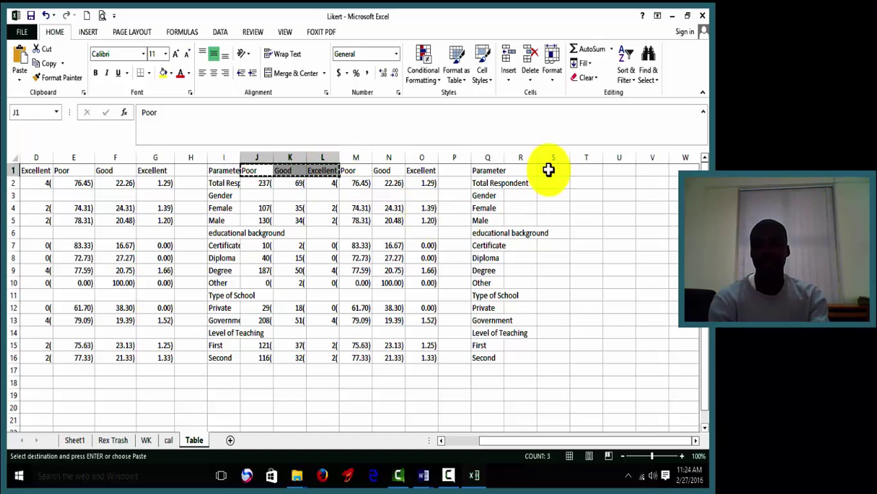
{"action": "left_click", "coordinate": [524, 172]}
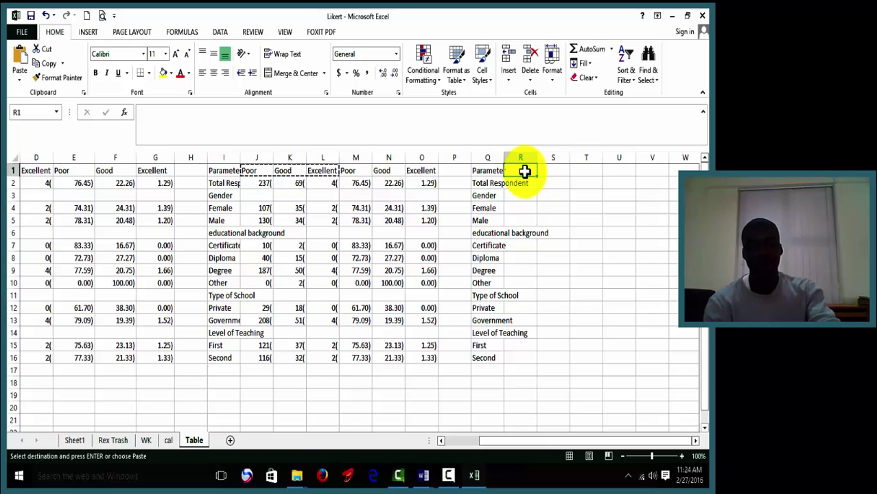
{"action": "key", "text": "ctrl+v"}
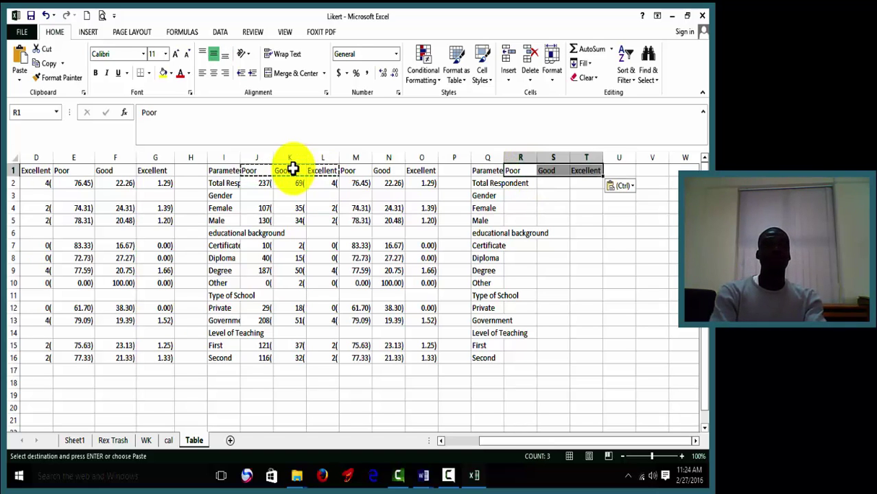
Step: Check the stored contents of the Total Respondent row's Poor count in J2 and Poor percentage in M2
{"action": "left_click", "coordinate": [264, 184]}
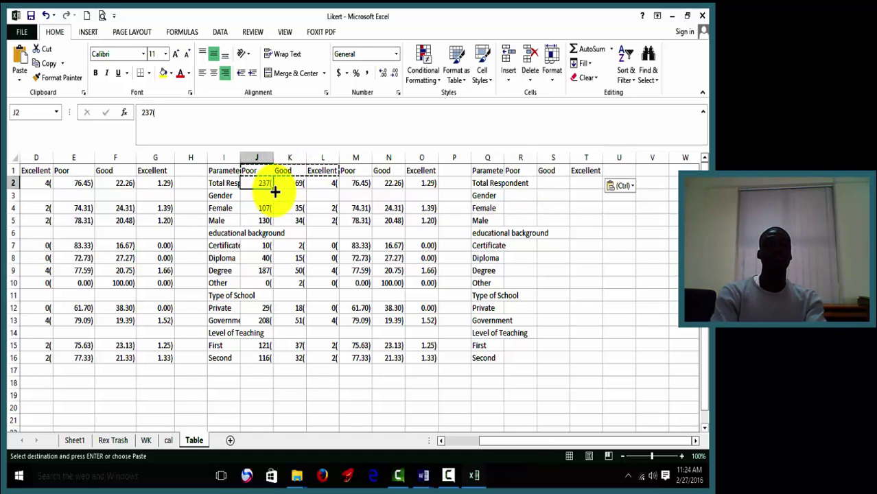
{"action": "left_click", "coordinate": [362, 183]}
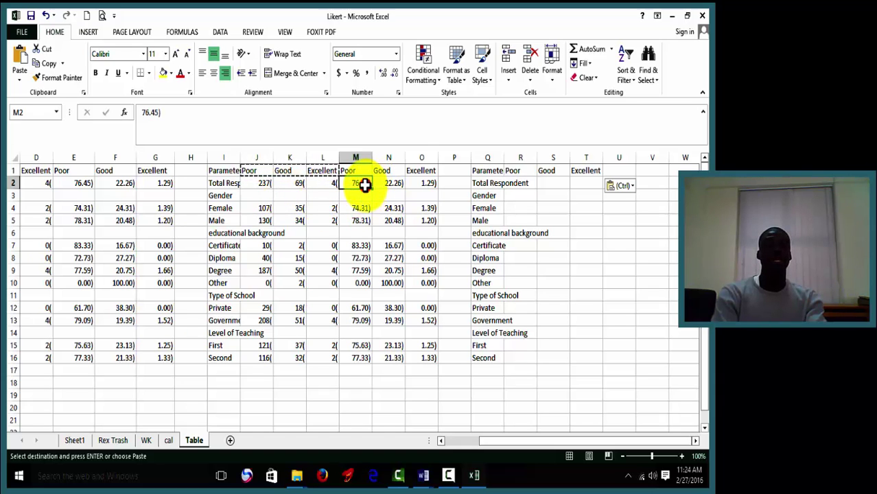
{"action": "left_click", "coordinate": [257, 185]}
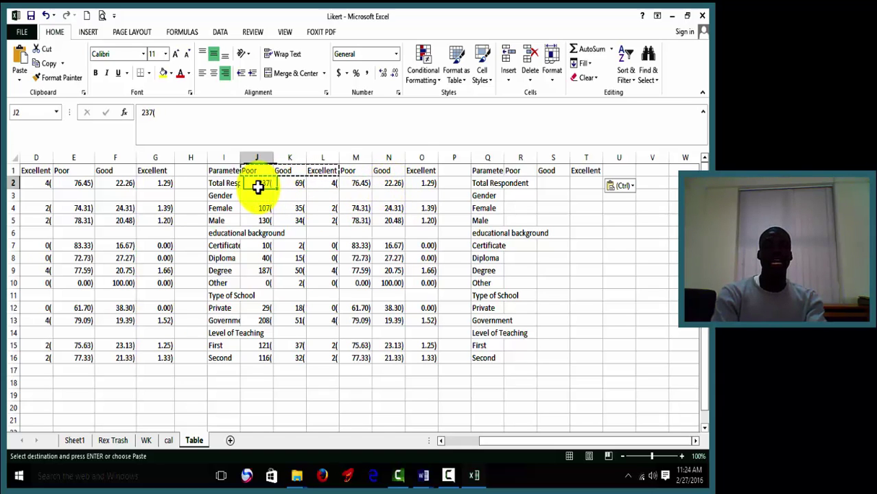
Step: Join the Total Respondent row's Poor count and percentage in R2 with the formula =CONCATENATE(J2,M2)
{"action": "left_click", "coordinate": [363, 183]}
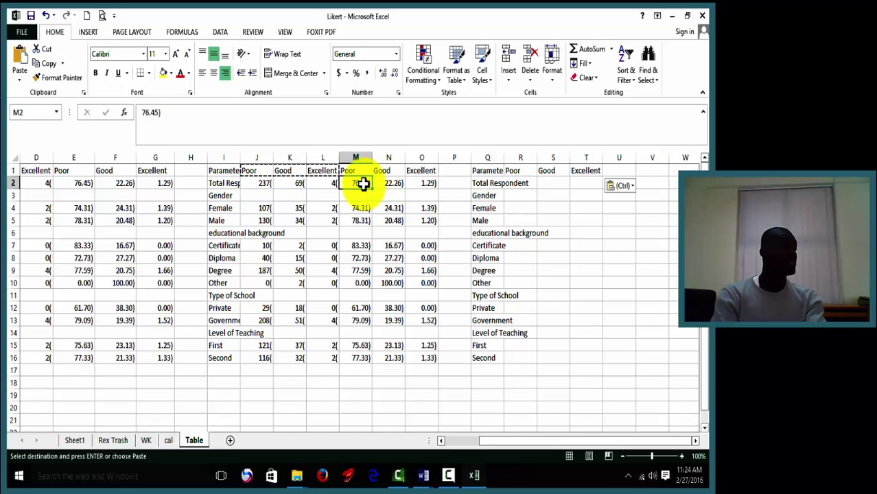
{"action": "left_click", "coordinate": [521, 183]}
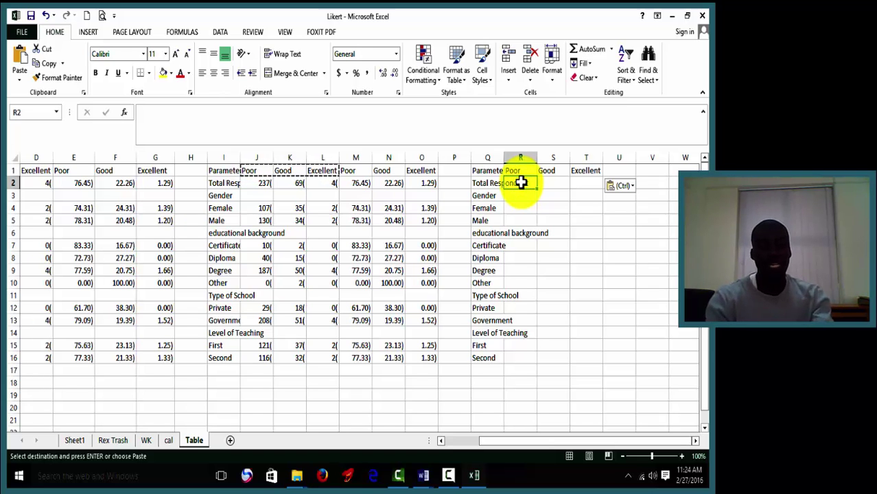
{"action": "key", "text": "Escape"}
{"action": "type", "text": "="}
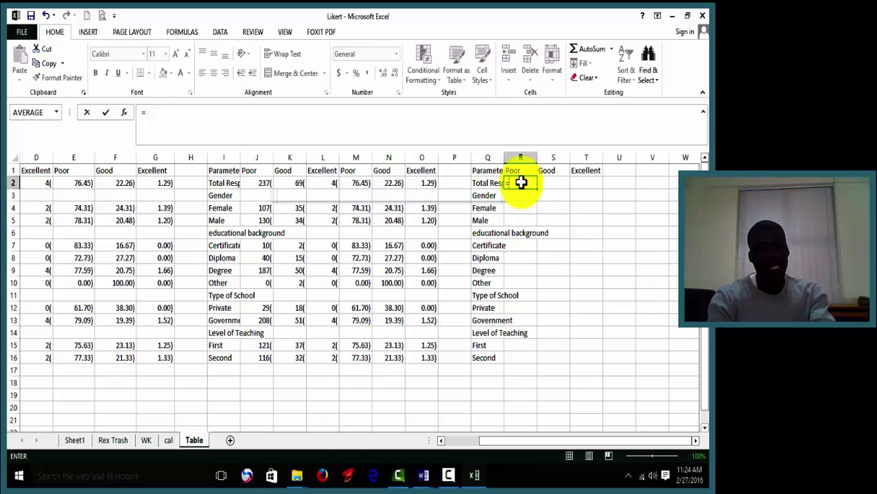
{"action": "type", "text": "con"}
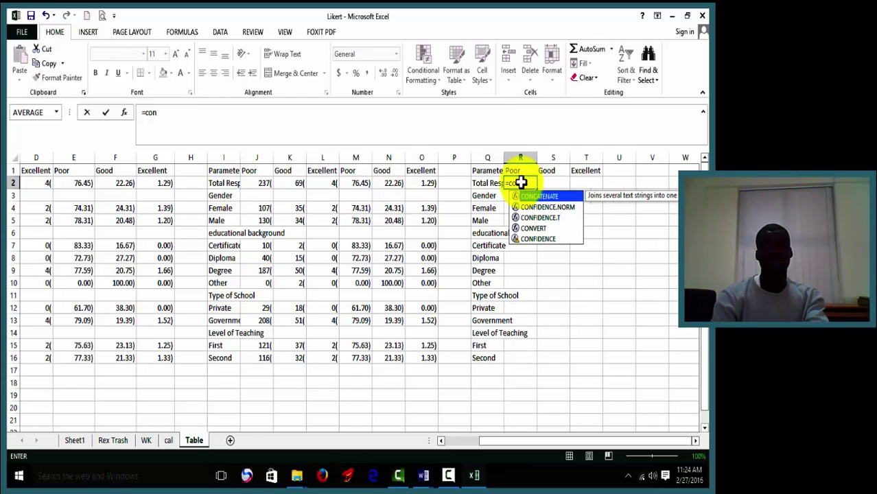
{"action": "double_click", "coordinate": [558, 196]}
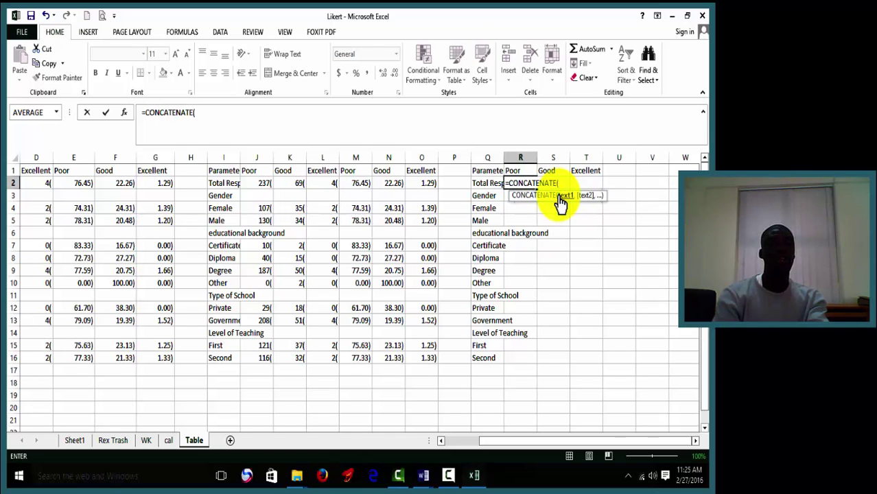
{"action": "left_click", "coordinate": [256, 184]}
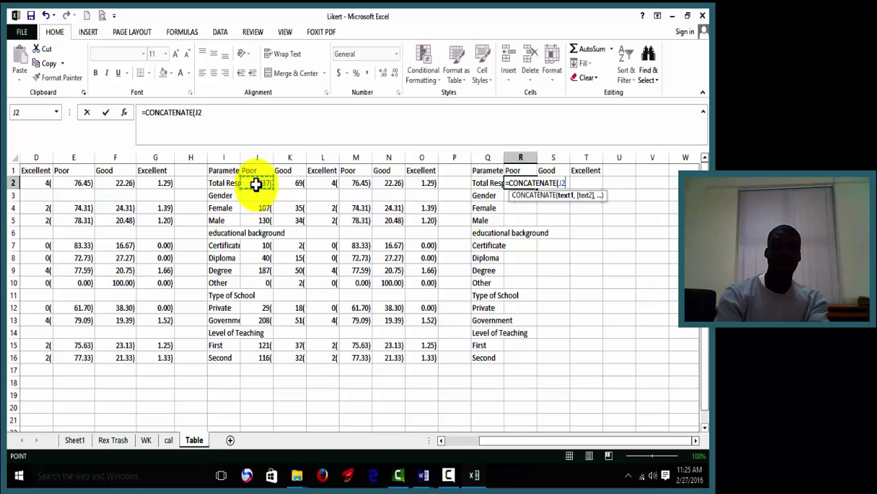
{"action": "type", "text": ","}
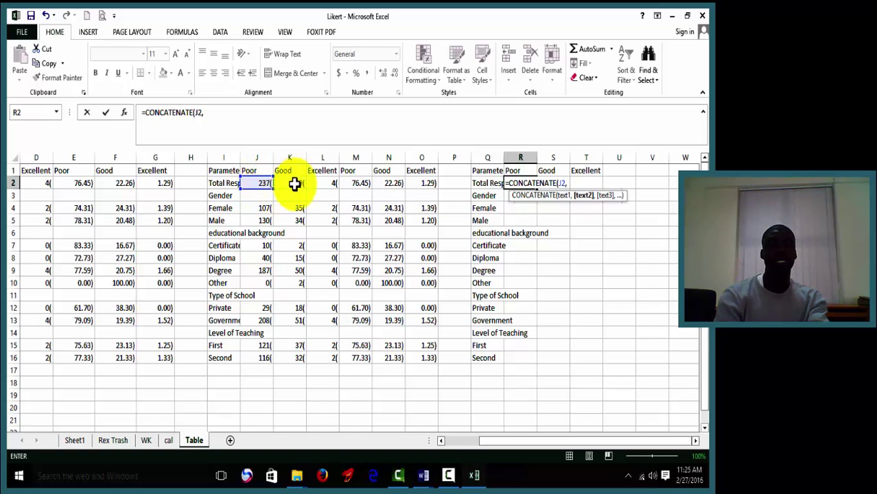
{"action": "left_click", "coordinate": [357, 182]}
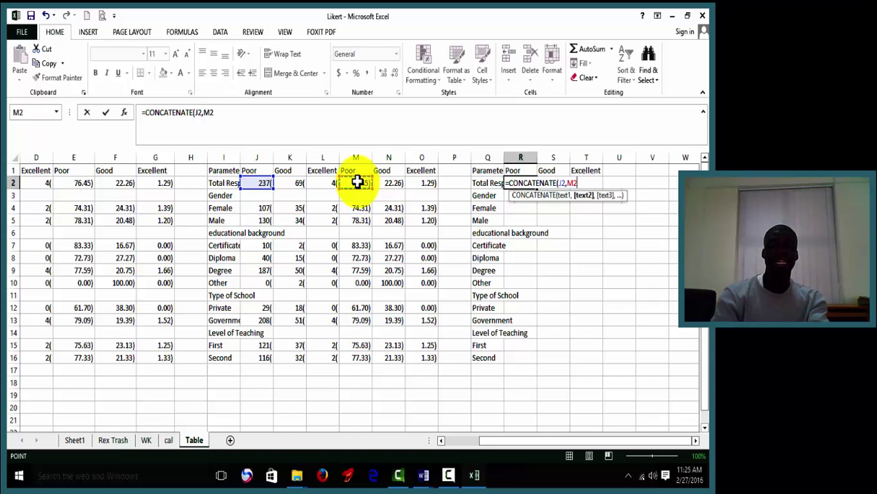
{"action": "key", "text": "Return"}
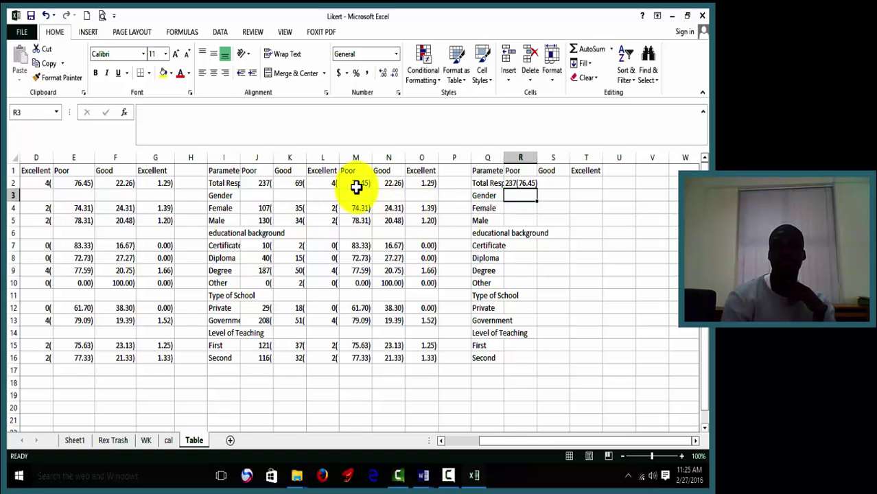
Step: Fill the CONCATENATE formula from R2 down to row 16 and across the Good and Excellent columns to T16
{"action": "left_click", "coordinate": [528, 182]}
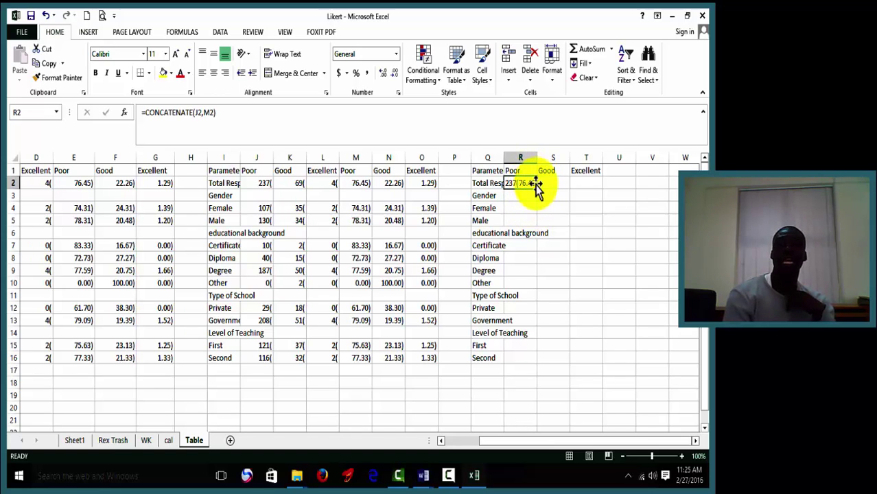
{"action": "left_click_drag", "start_coordinate": [539, 190], "coordinate": [539, 359]}
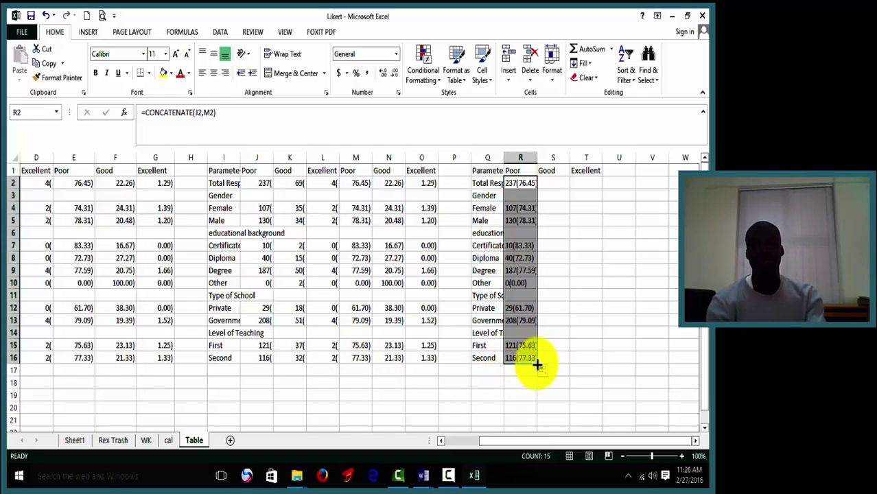
{"action": "left_click_drag", "start_coordinate": [537, 366], "coordinate": [538, 366]}
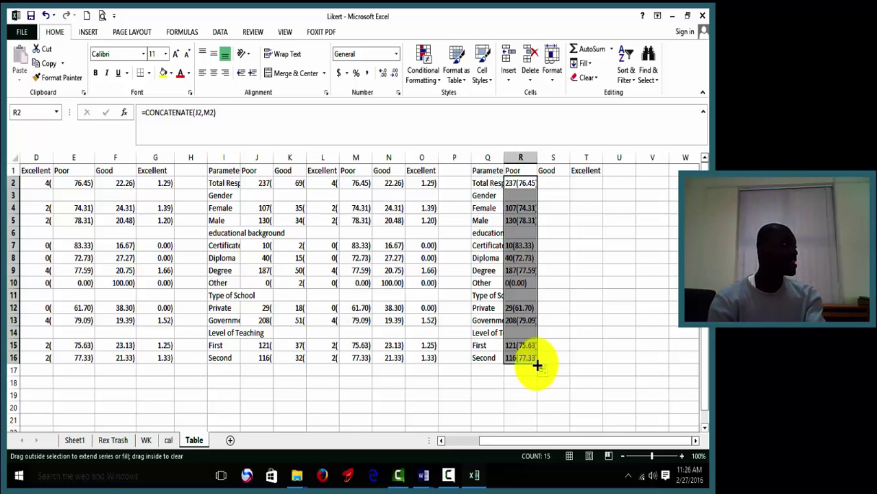
{"action": "left_click_drag", "start_coordinate": [537, 366], "coordinate": [595, 359]}
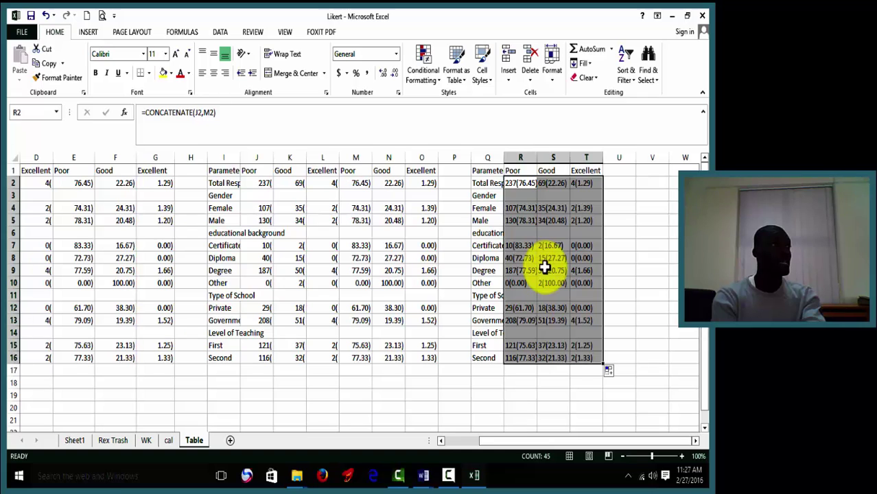
{"action": "left_click", "coordinate": [629, 288]}
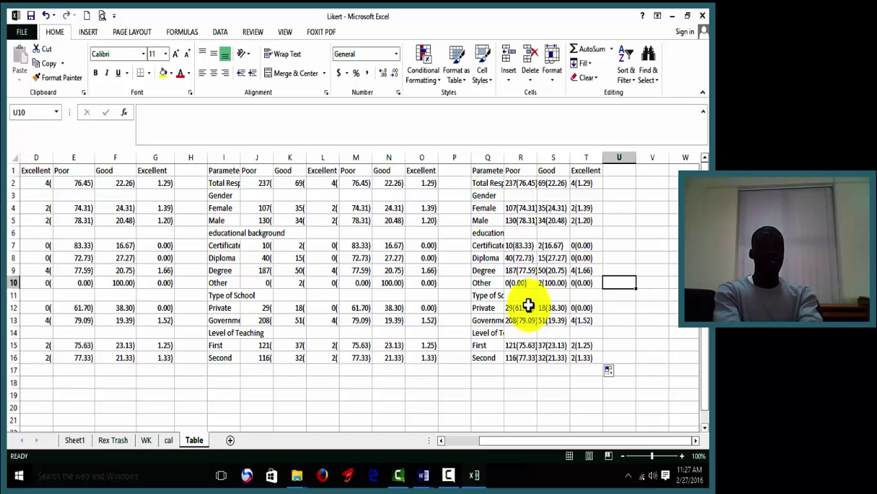
Step: Copy the combined table in Q1:T16, switch to Microsoft Word, and paste it into a new blank document
{"action": "key", "text": "ctrl"}
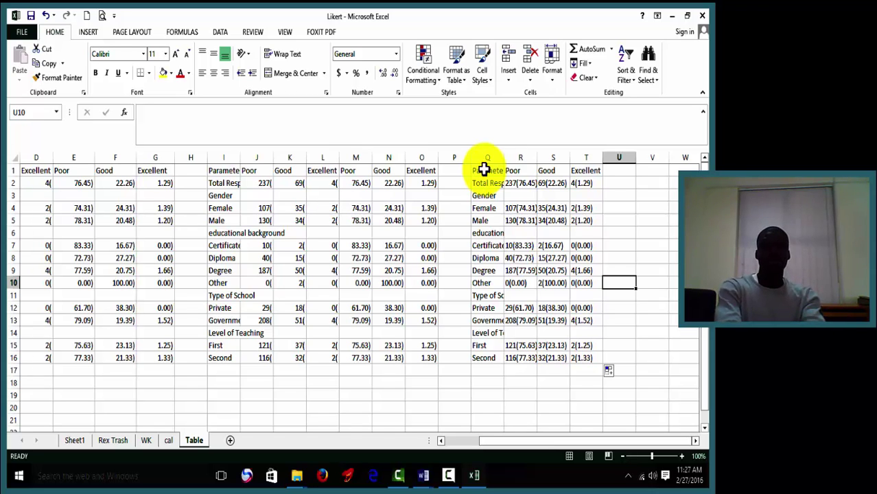
{"action": "left_click_drag", "start_coordinate": [485, 170], "coordinate": [584, 352]}
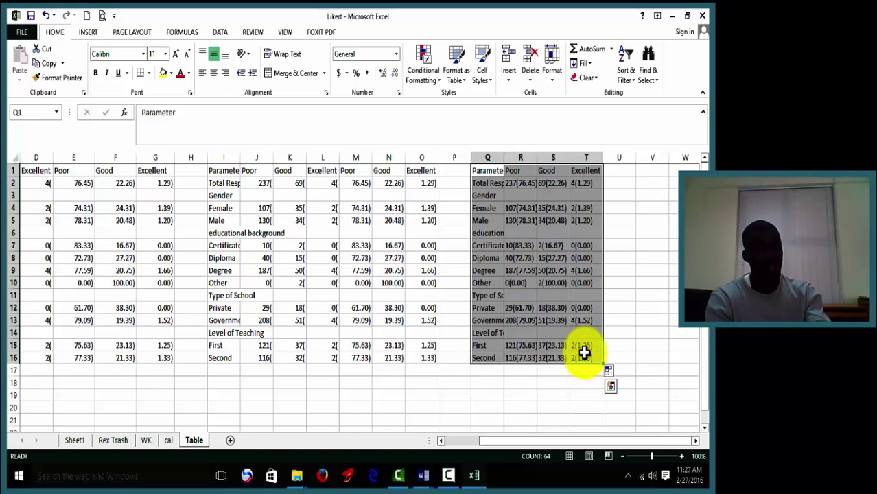
{"action": "key", "text": "ctrl+c"}
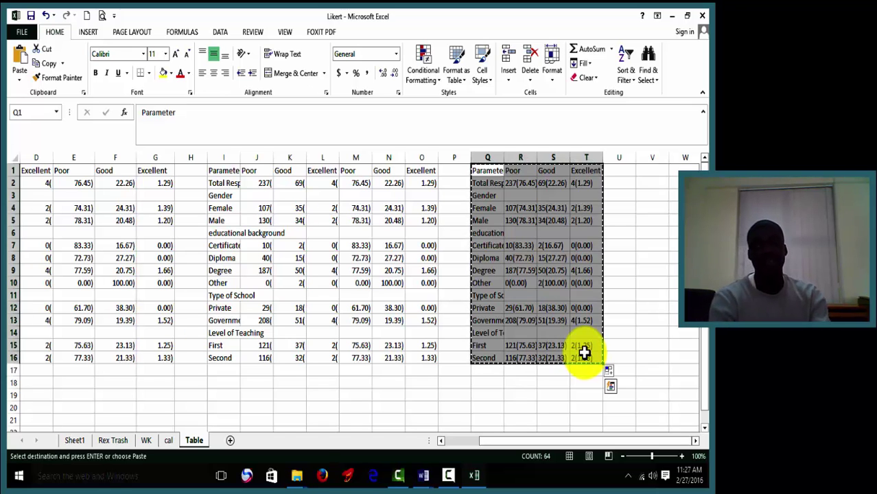
{"action": "left_click", "coordinate": [425, 474]}
{"action": "left_click", "coordinate": [504, 432]}
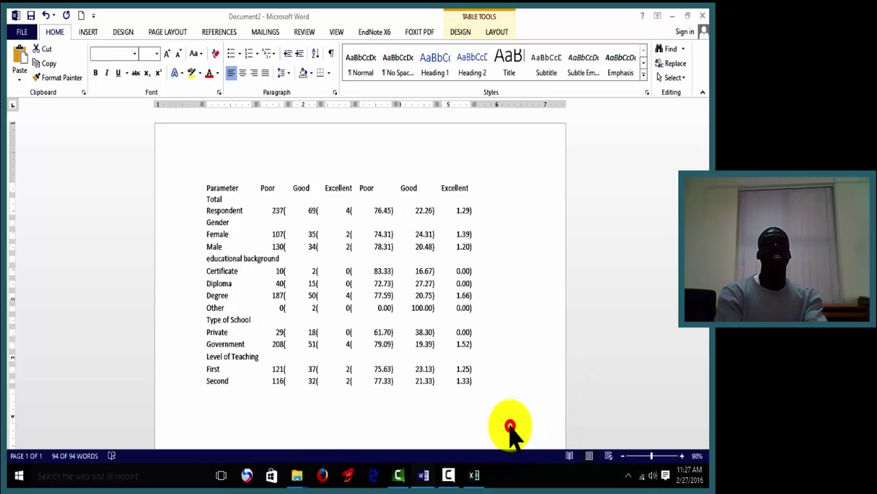
{"action": "left_click", "coordinate": [199, 178]}
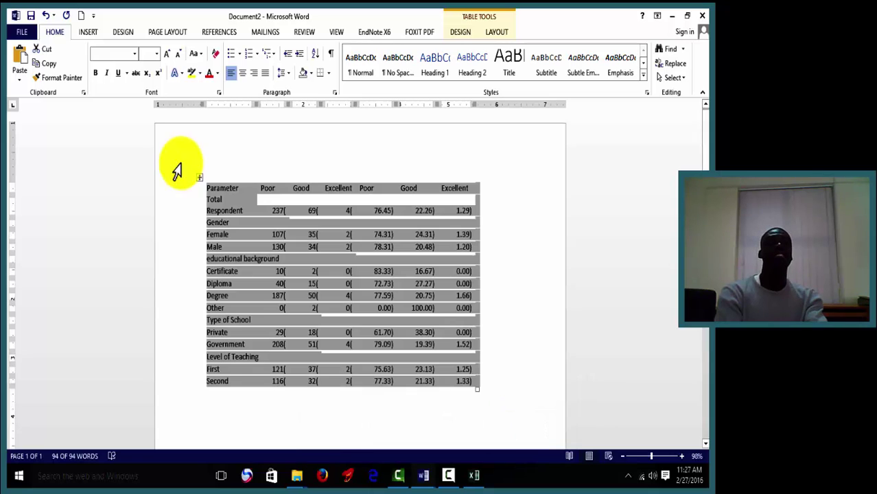
{"action": "left_click", "coordinate": [81, 16]}
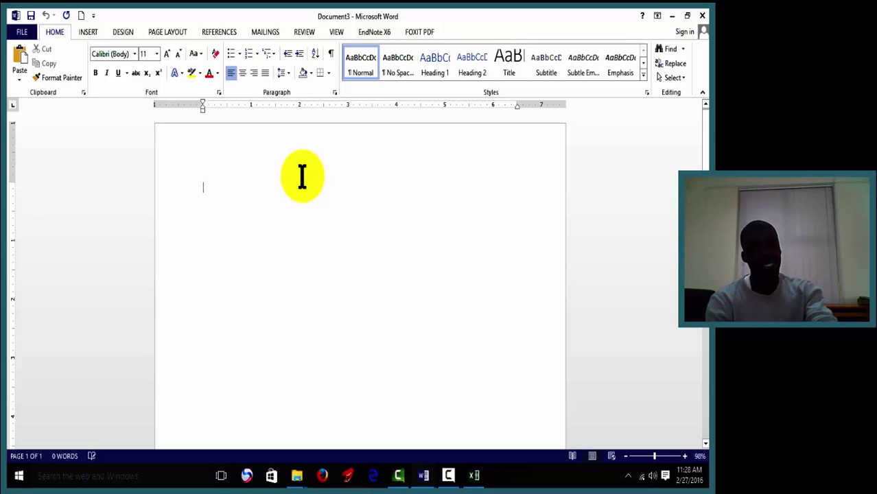
{"action": "key", "text": "ctrl+v"}
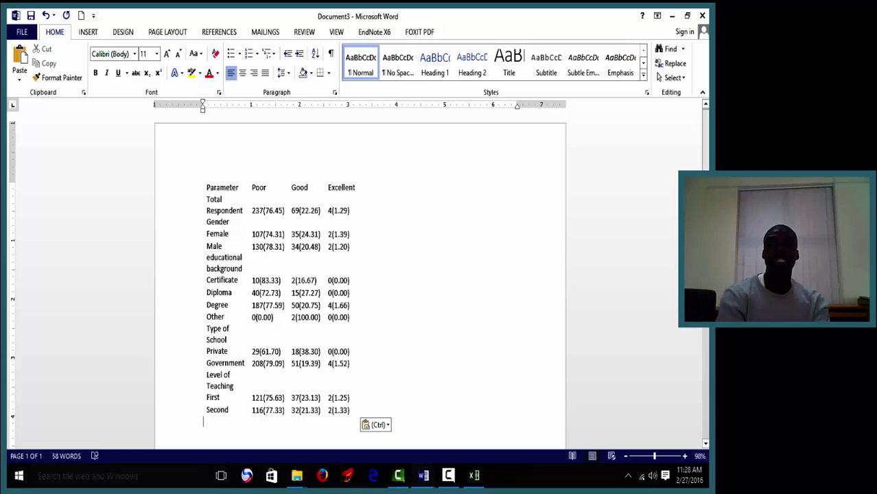
{"action": "scroll", "coordinate": [378, 253], "scroll_direction": "down", "scroll_amount": 1}
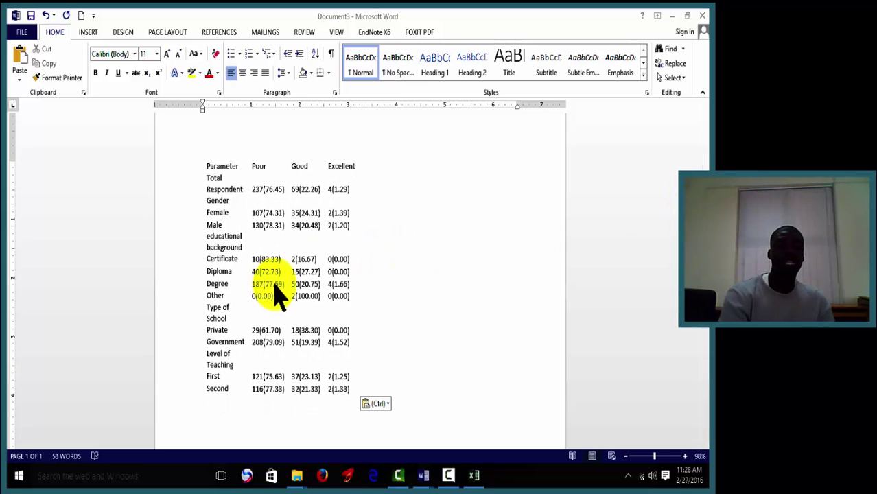
{"action": "left_click", "coordinate": [300, 324]}
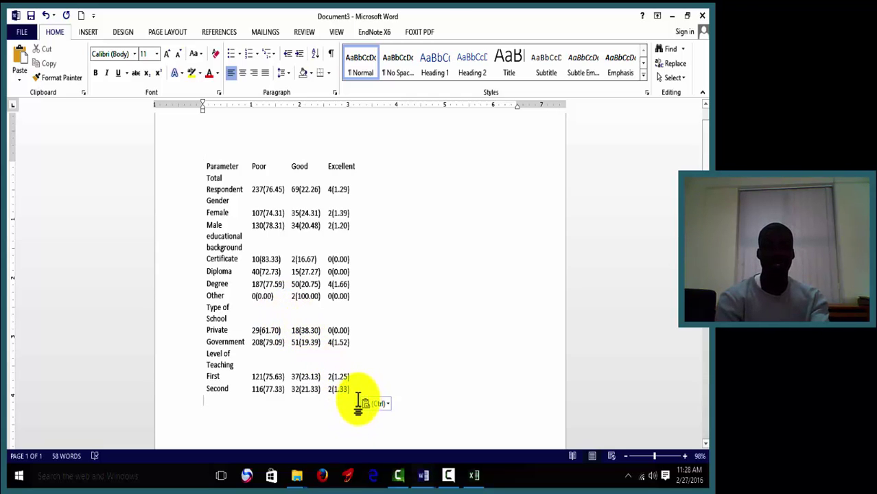
{"action": "left_click", "coordinate": [319, 382]}
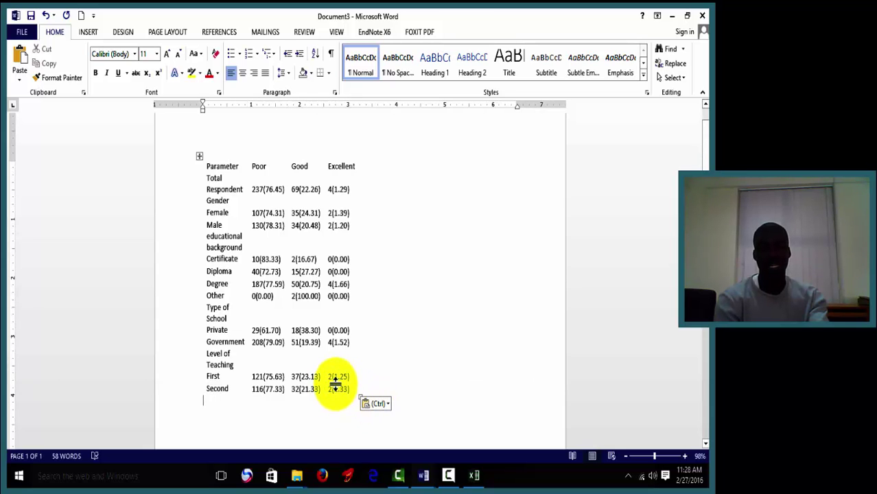
{"action": "key", "text": "ctrl"}
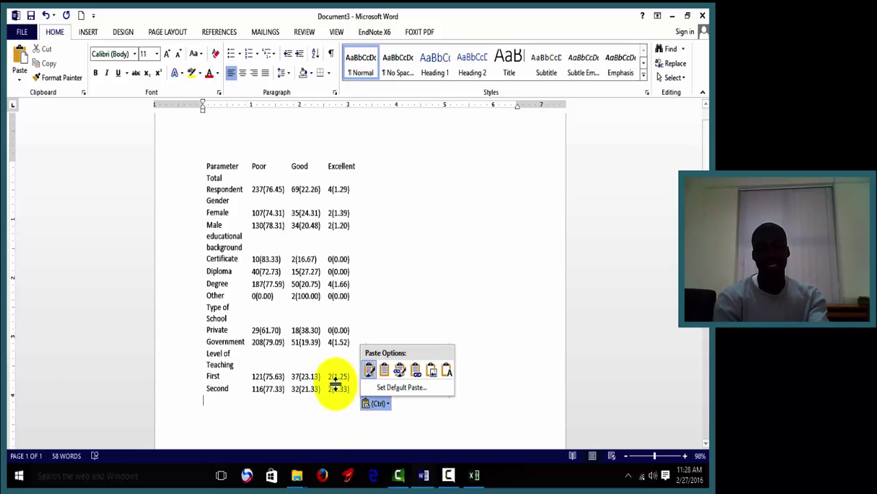
{"action": "left_click", "coordinate": [399, 426]}
{"action": "left_click", "coordinate": [337, 388]}
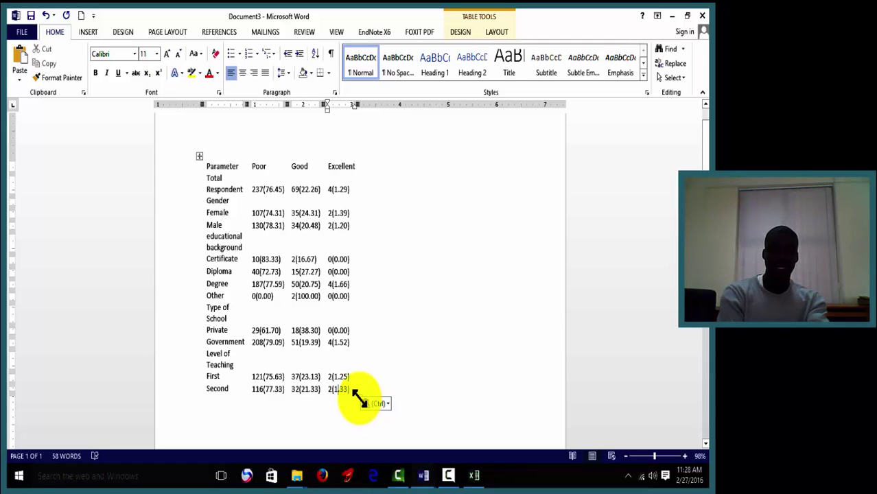
{"action": "left_click", "coordinate": [357, 397]}
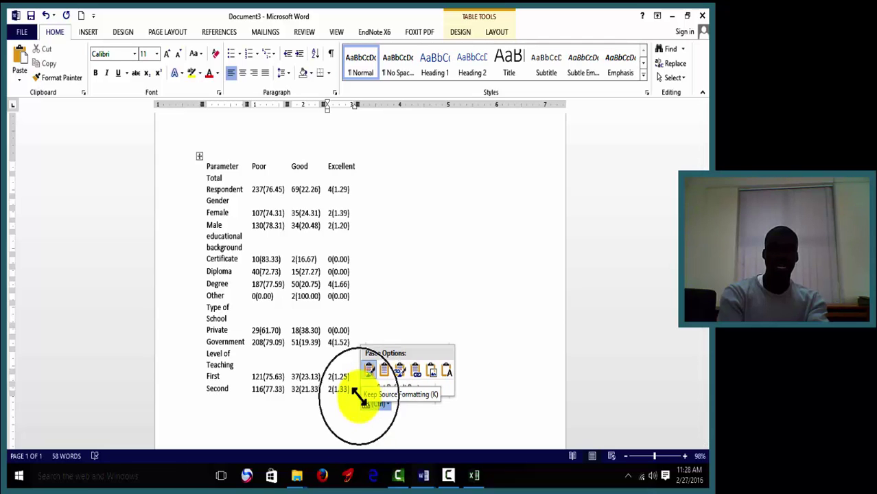
Step: Enlarge the pasted summary table to about 6.8 inches wide so that its columns spread across the page
{"action": "left_click", "coordinate": [201, 157]}
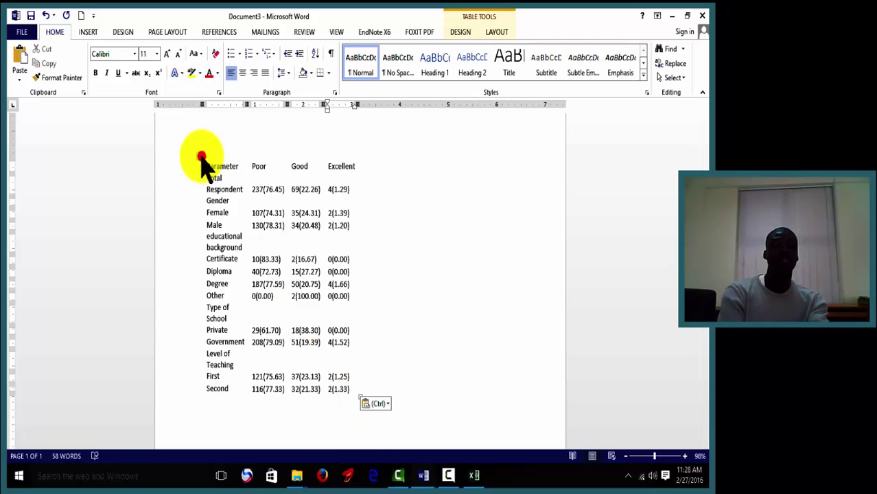
{"action": "left_click", "coordinate": [199, 158]}
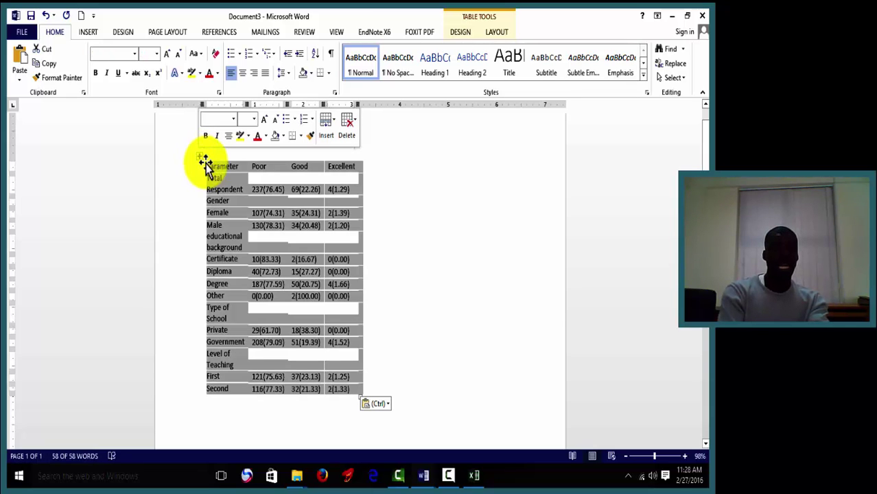
{"action": "left_click", "coordinate": [358, 401]}
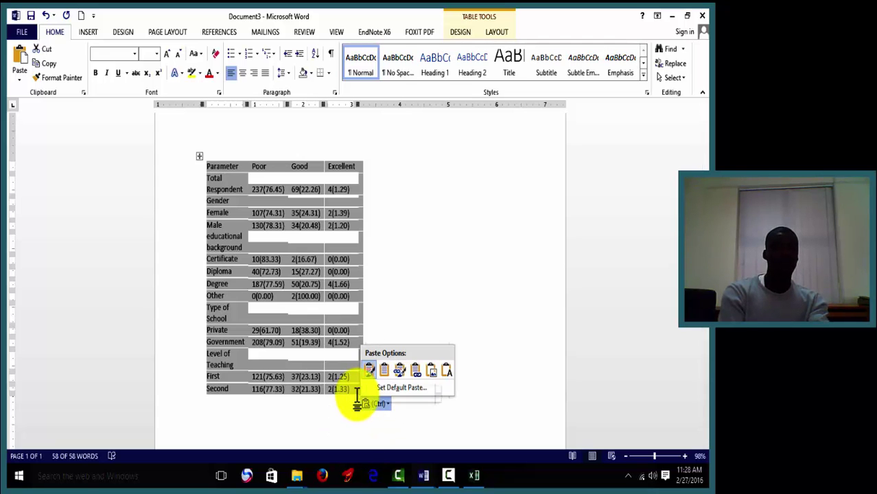
{"action": "key", "text": "Escape"}
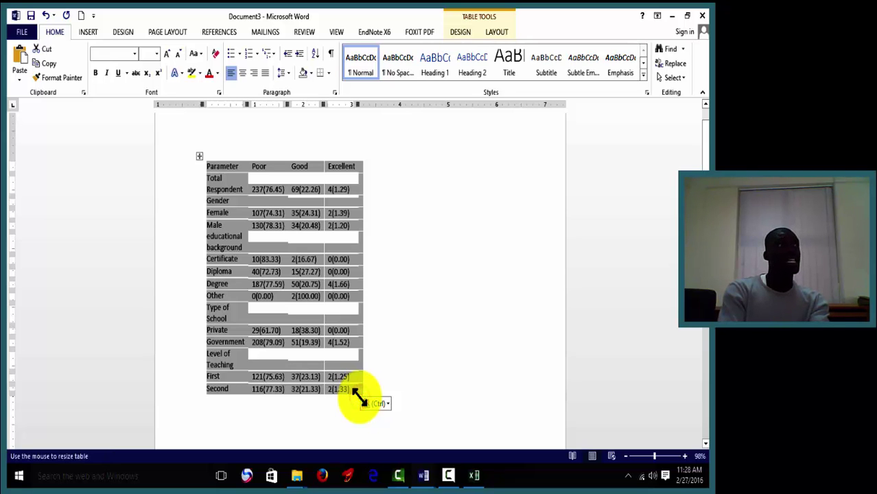
{"action": "mouse_move", "coordinate": [353, 391]}
{"action": "left_mouse_down"}
{"action": "mouse_move", "coordinate": [434, 395]}
{"action": "mouse_move", "coordinate": [548, 377]}
{"action": "mouse_move", "coordinate": [545, 453]}
{"action": "mouse_move", "coordinate": [535, 378]}
{"action": "left_mouse_up"}
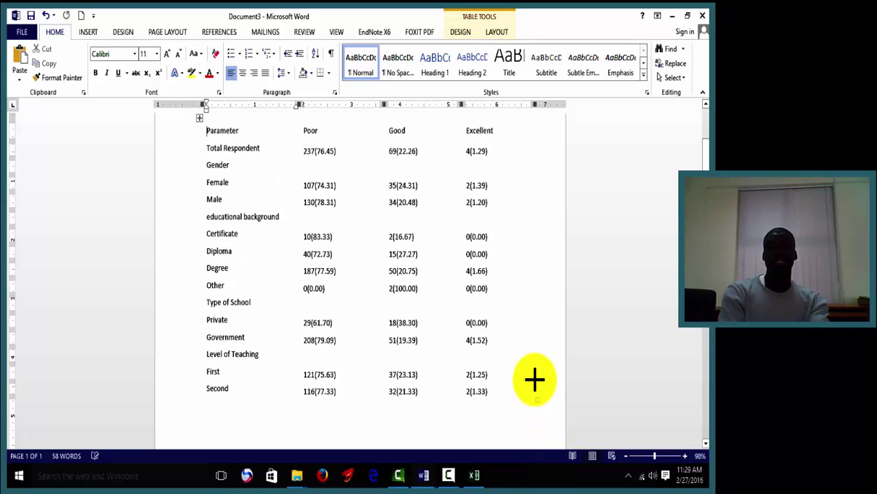